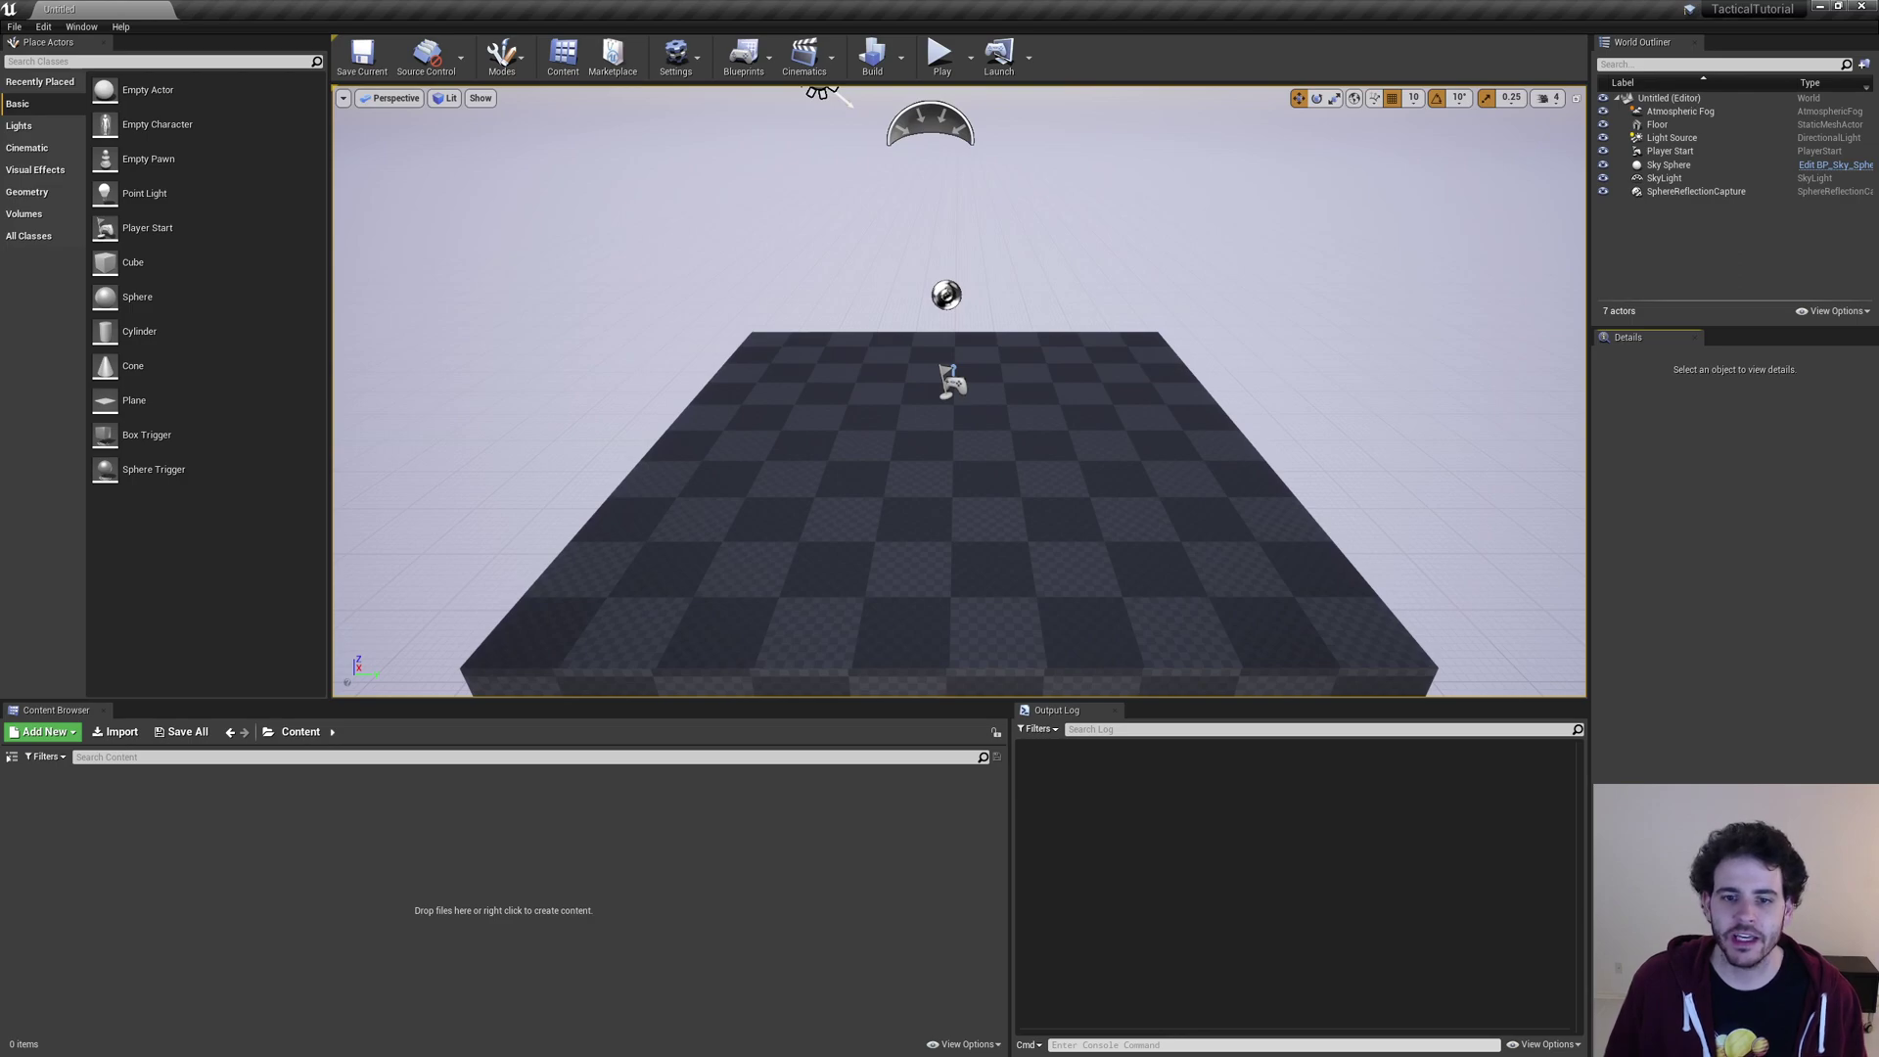
Show the folder tree in the Content Browser, narrow it to about half its width, and select the Content folder
left_click(12, 757)
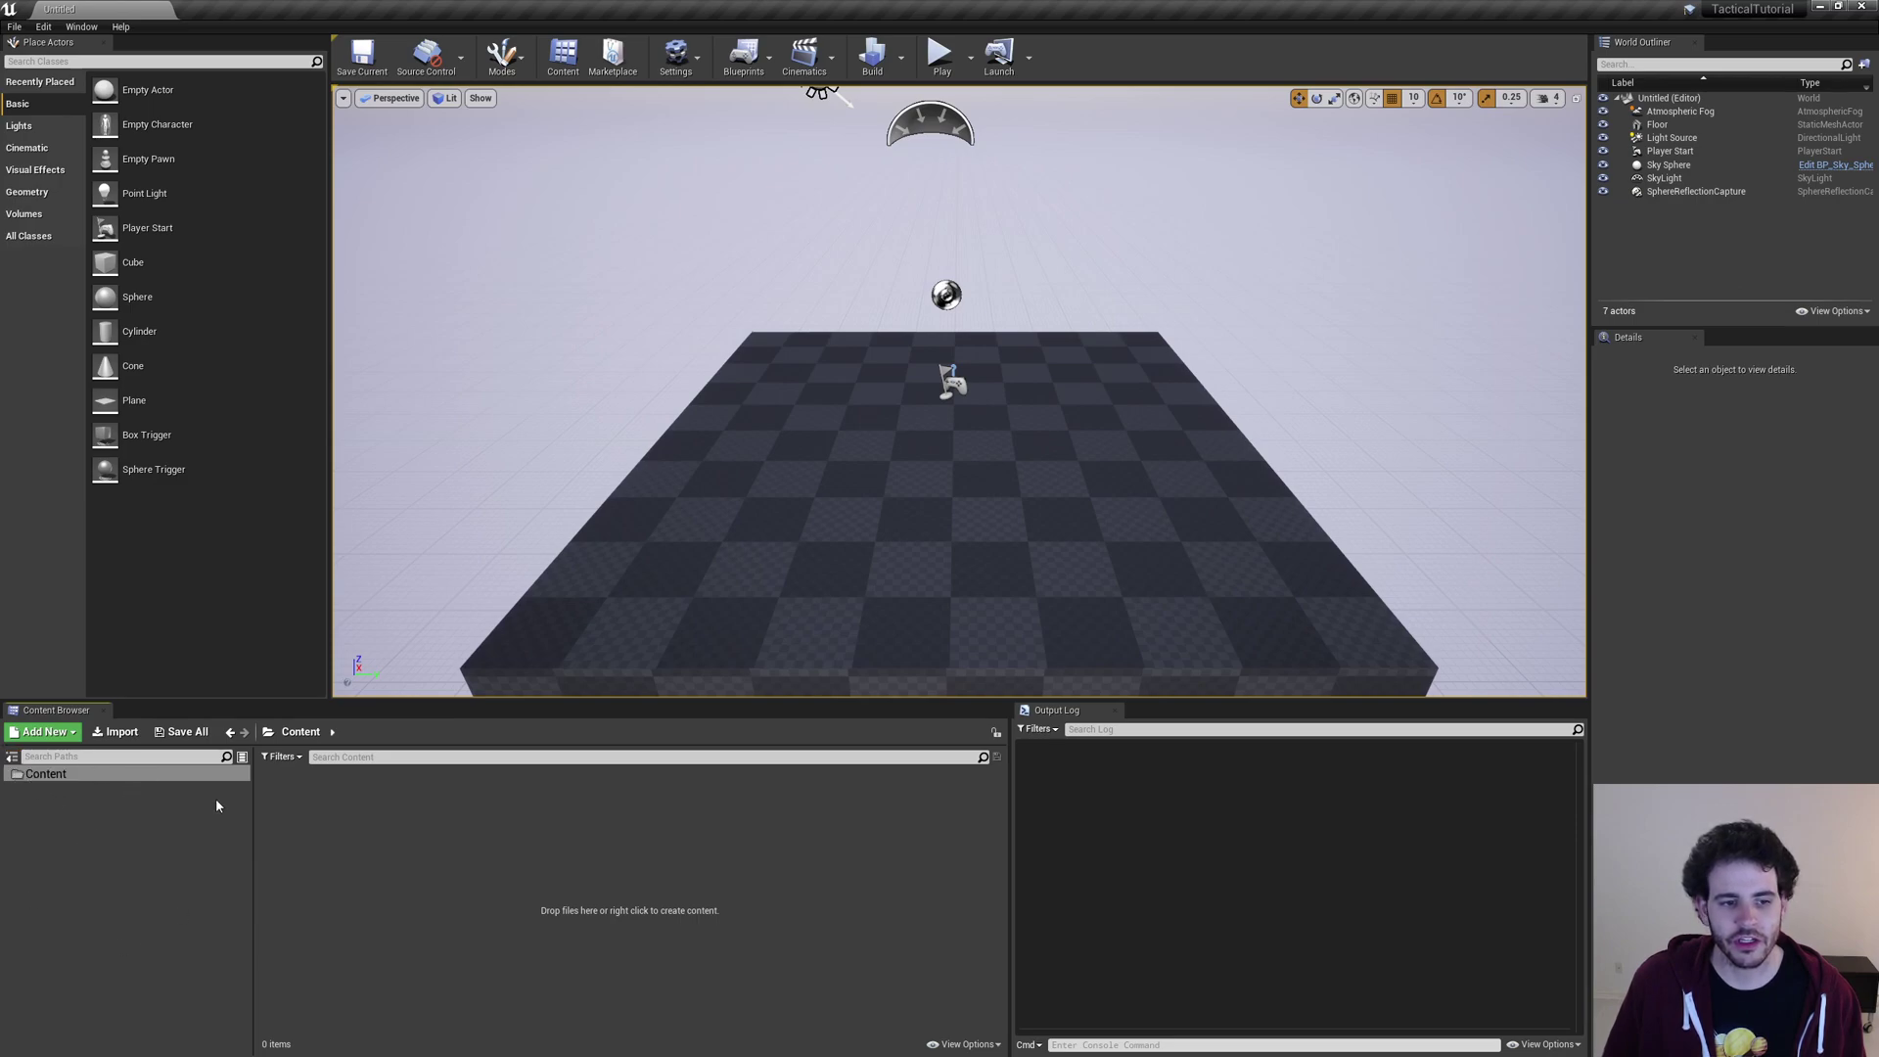
left_click(32, 796)
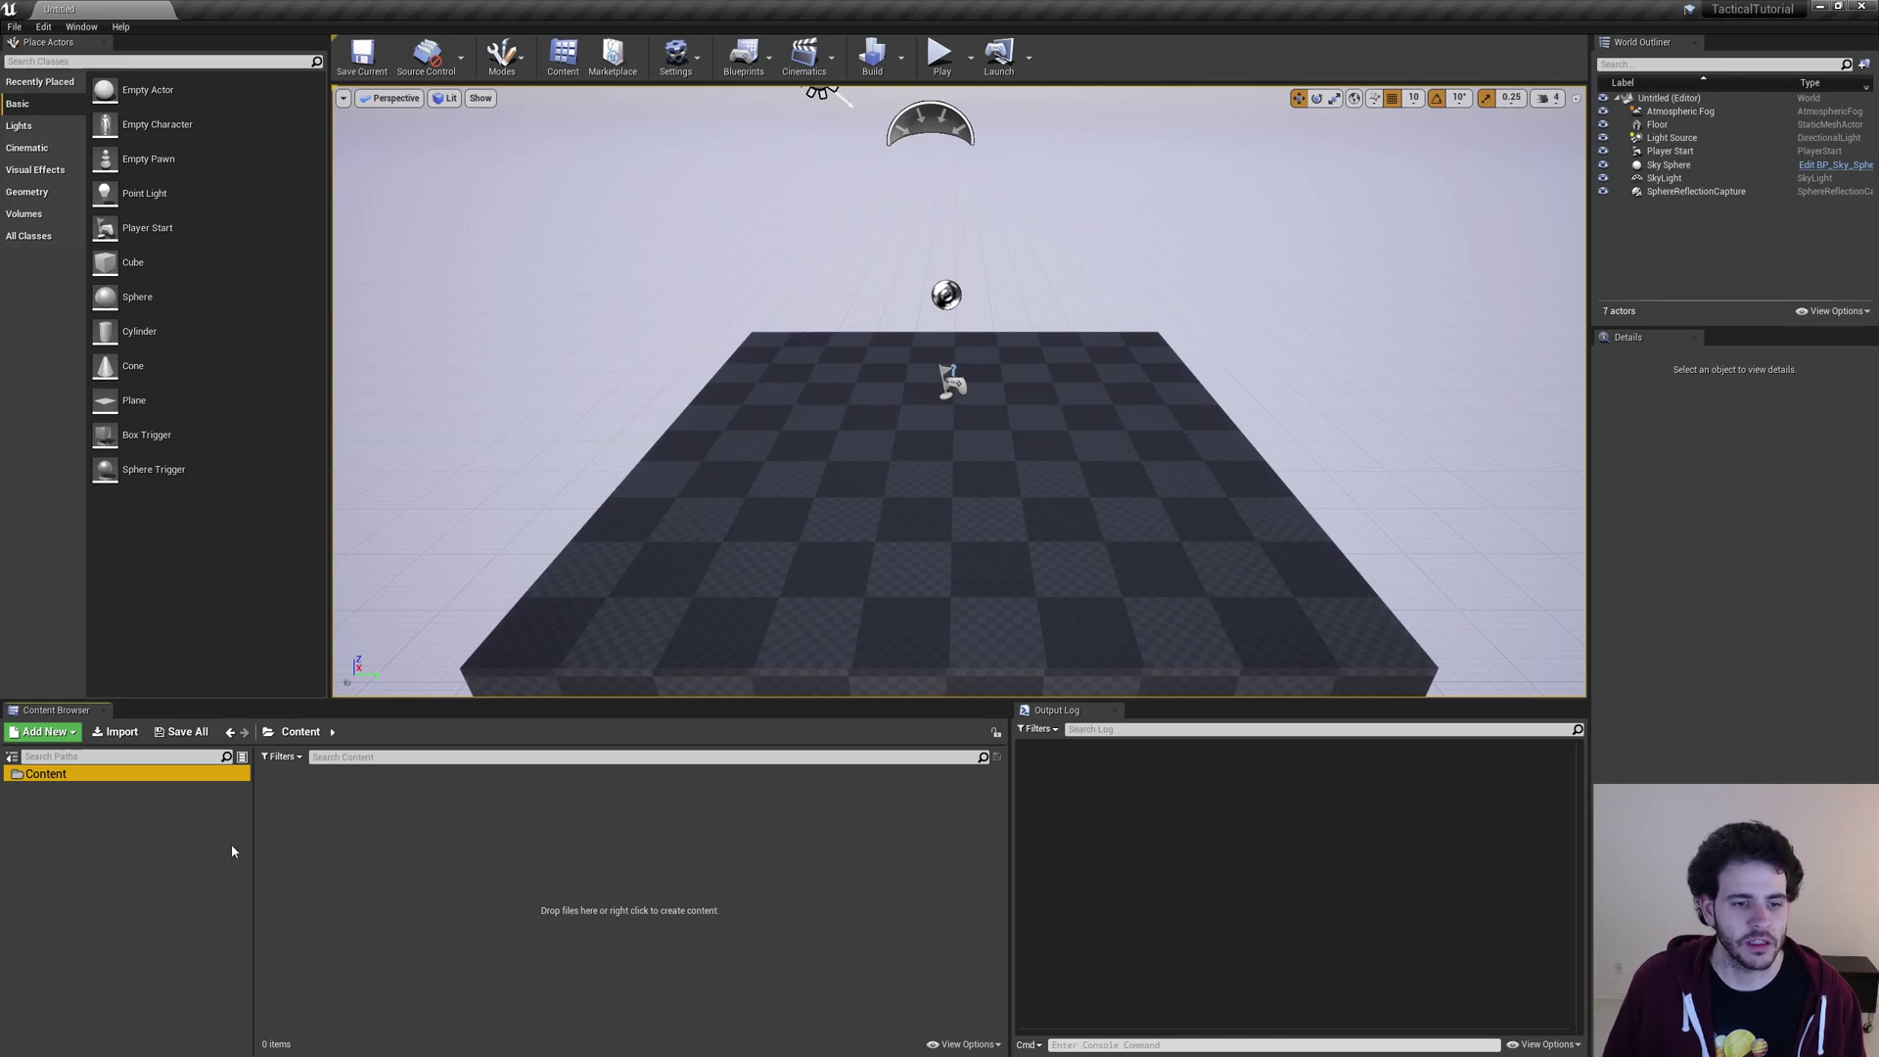
left_click_drag(254, 846, 142, 843)
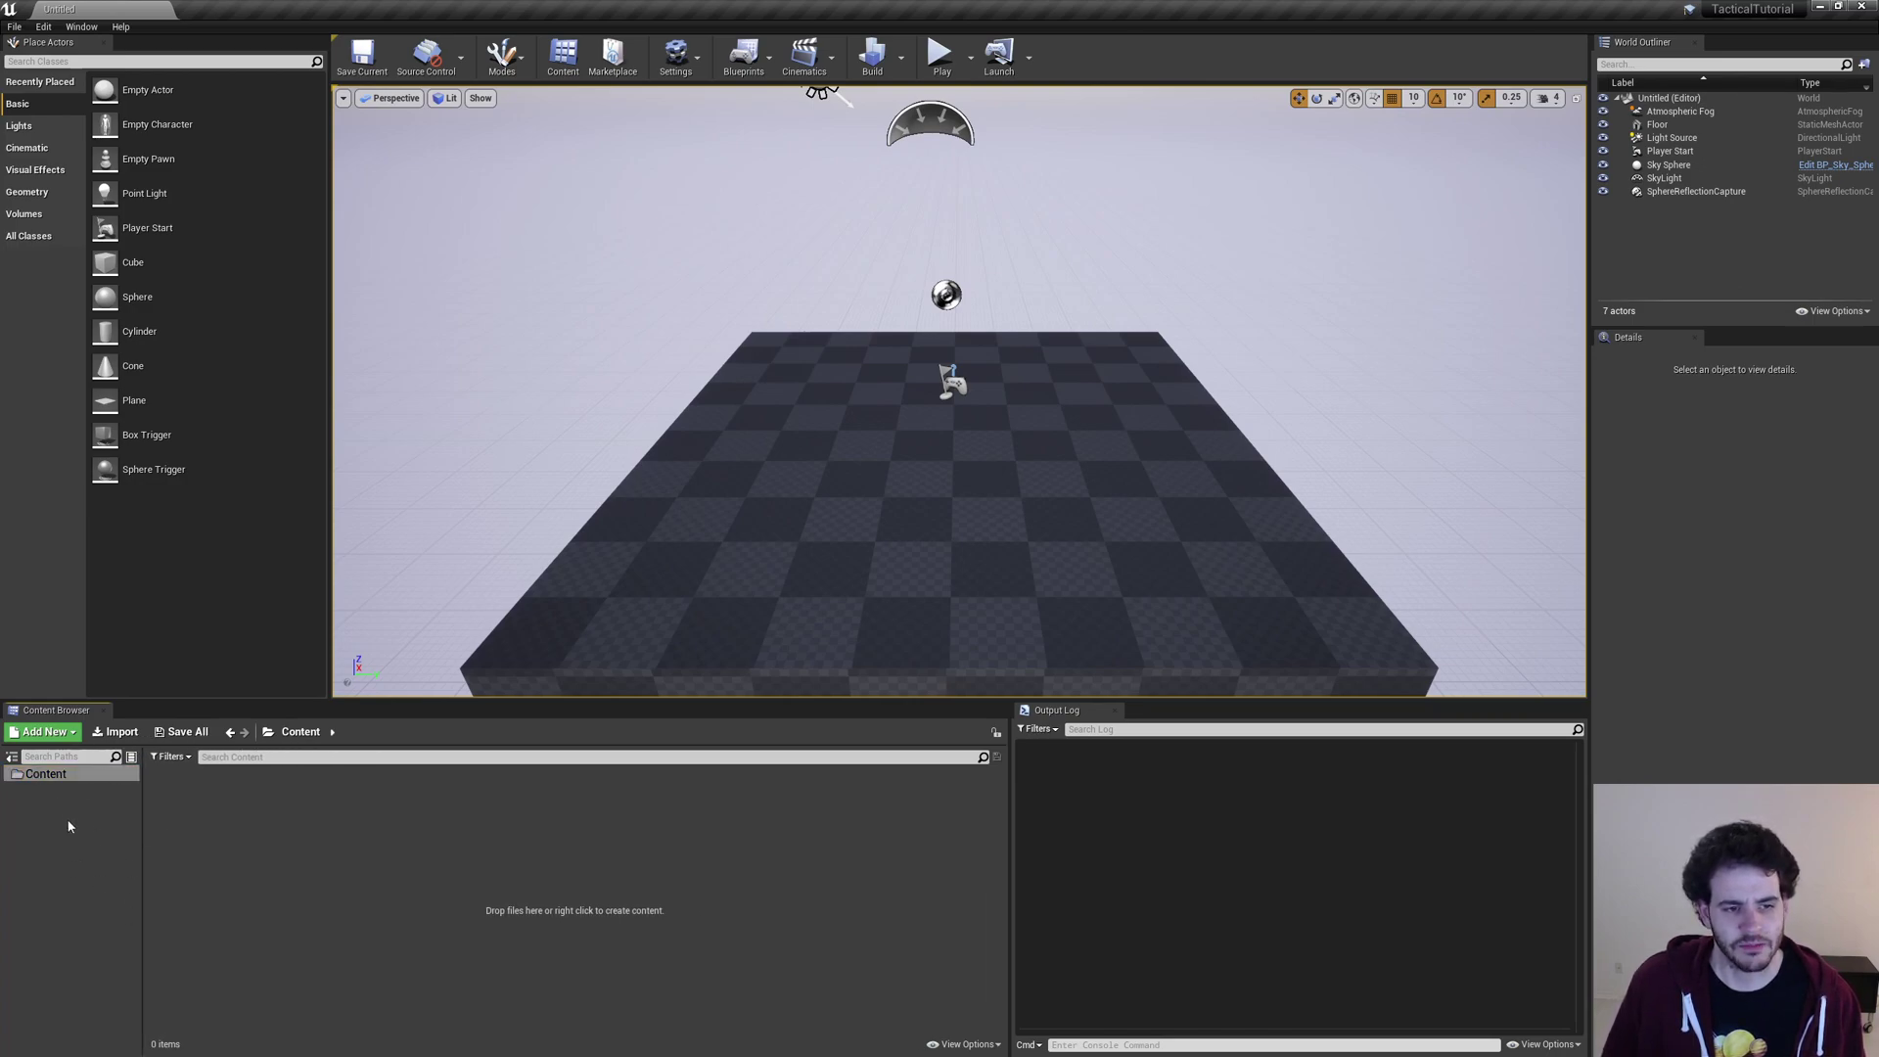
left_click(44, 774)
left_click(290, 893)
left_click(67, 779)
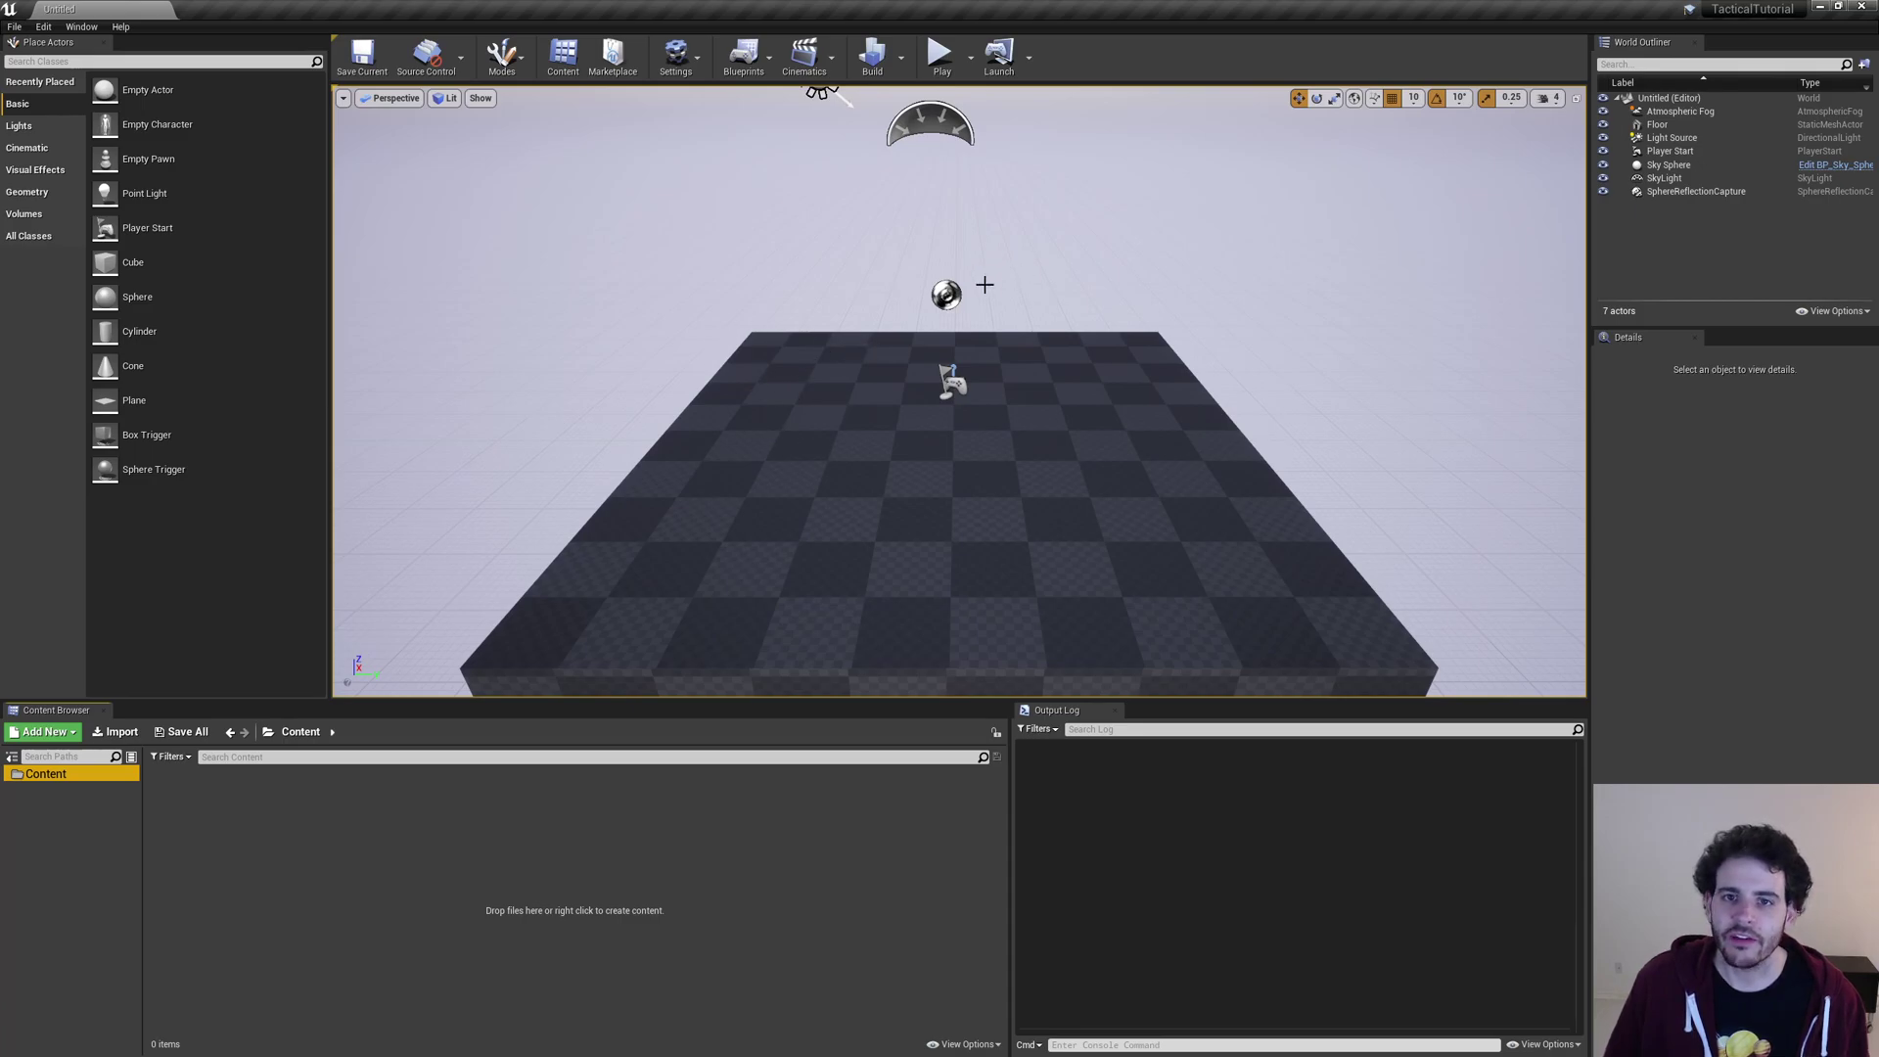
Create a new level from the Default template
left_click(14, 27)
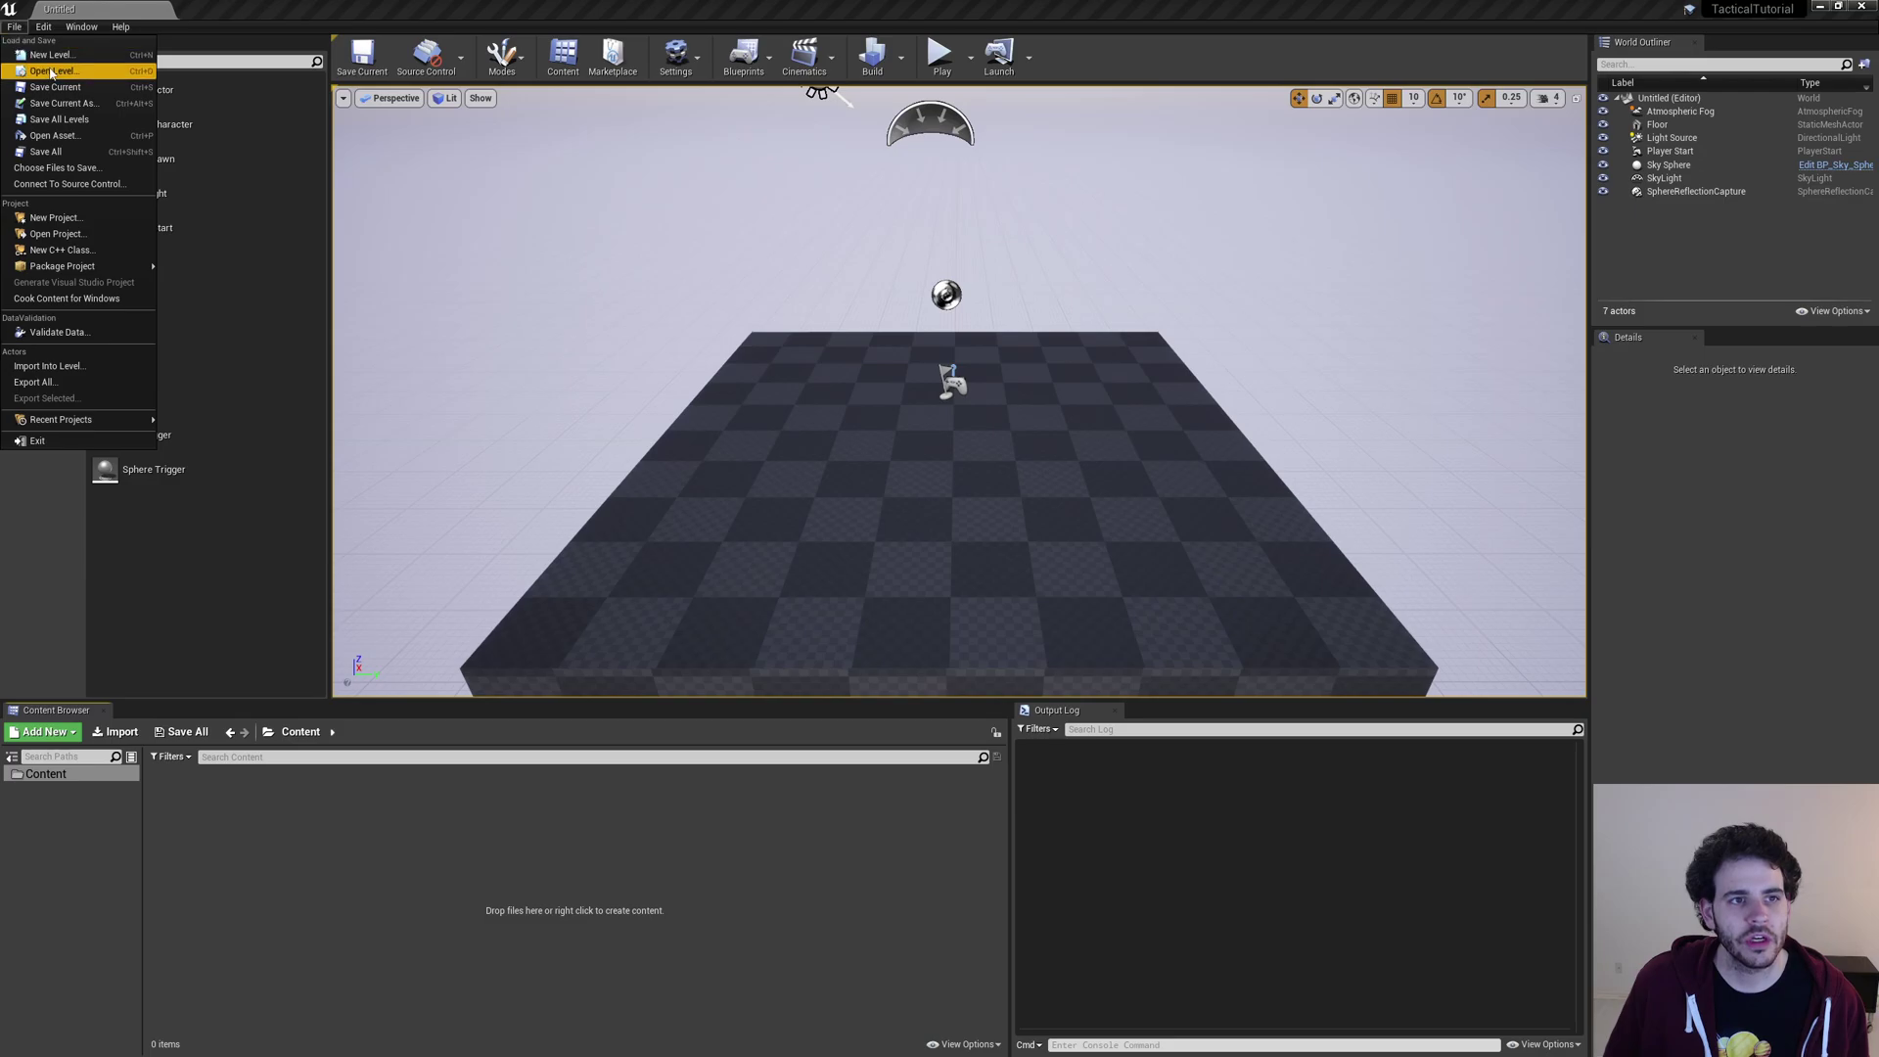
left_click(51, 56)
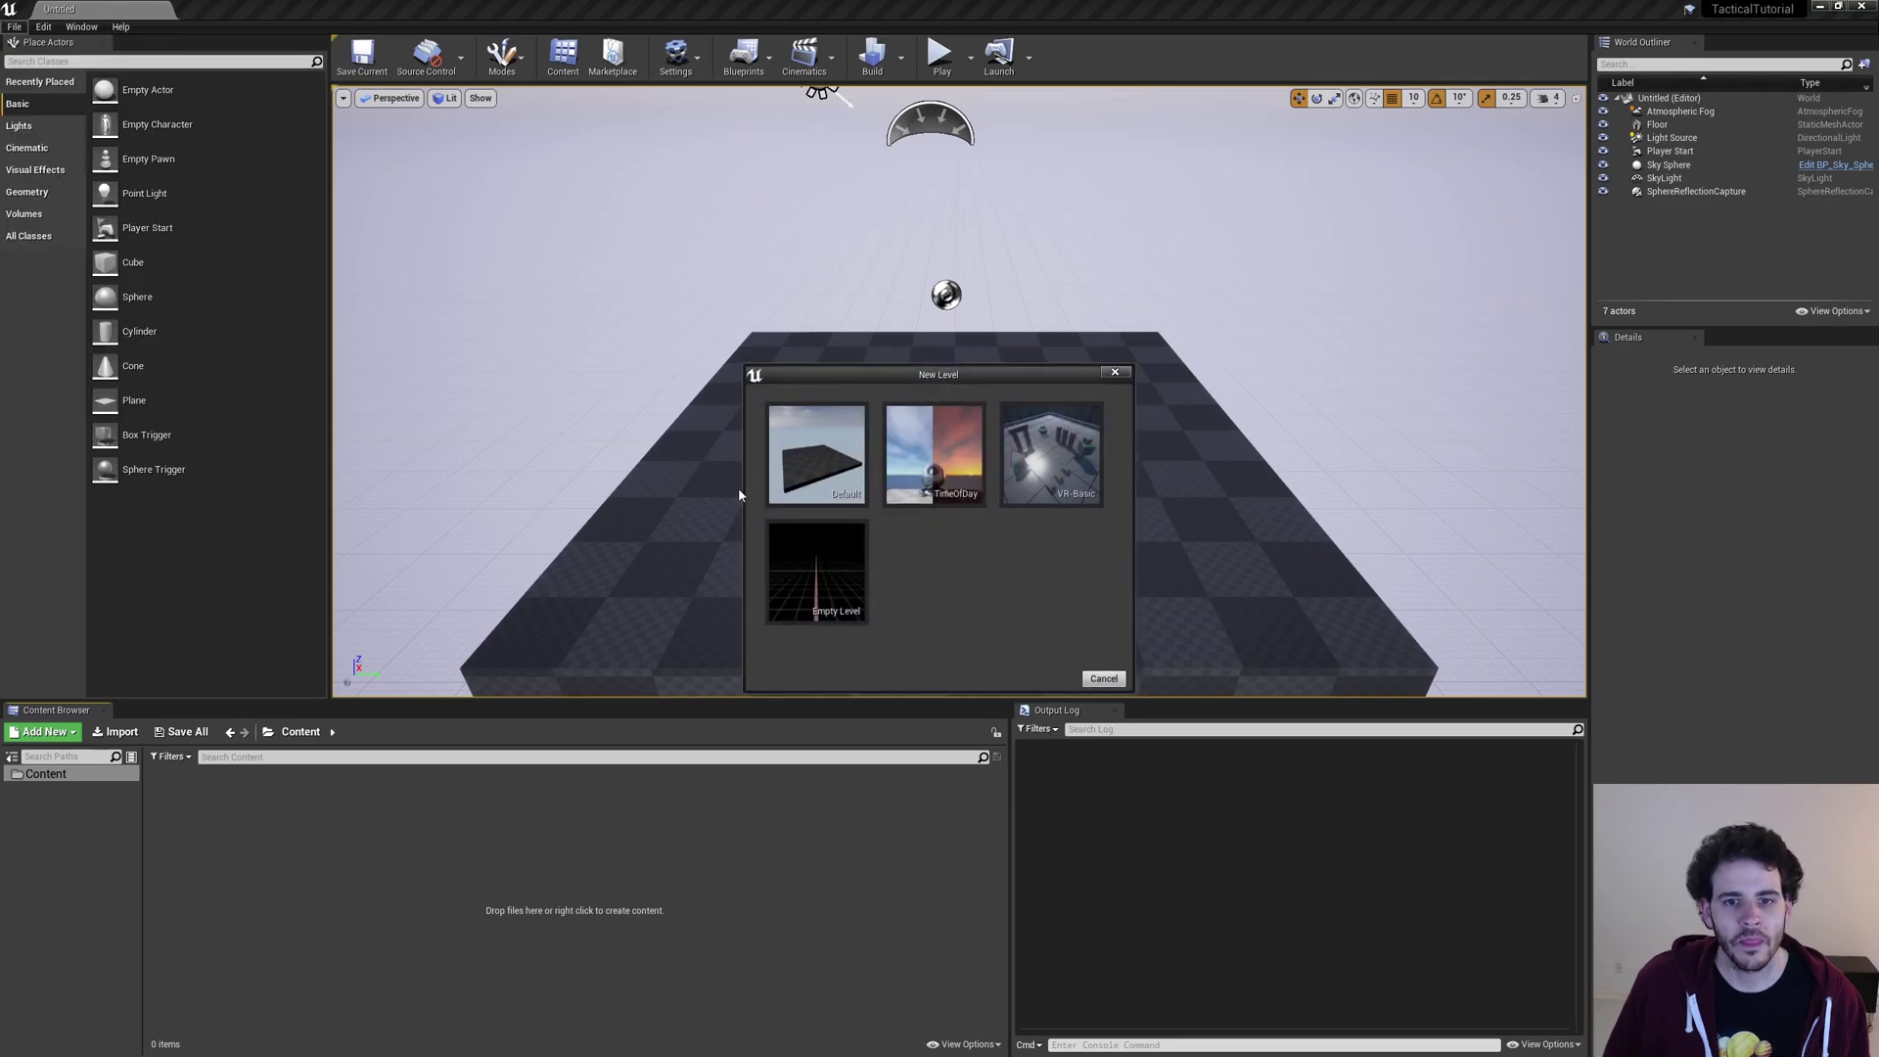
left_click(820, 458)
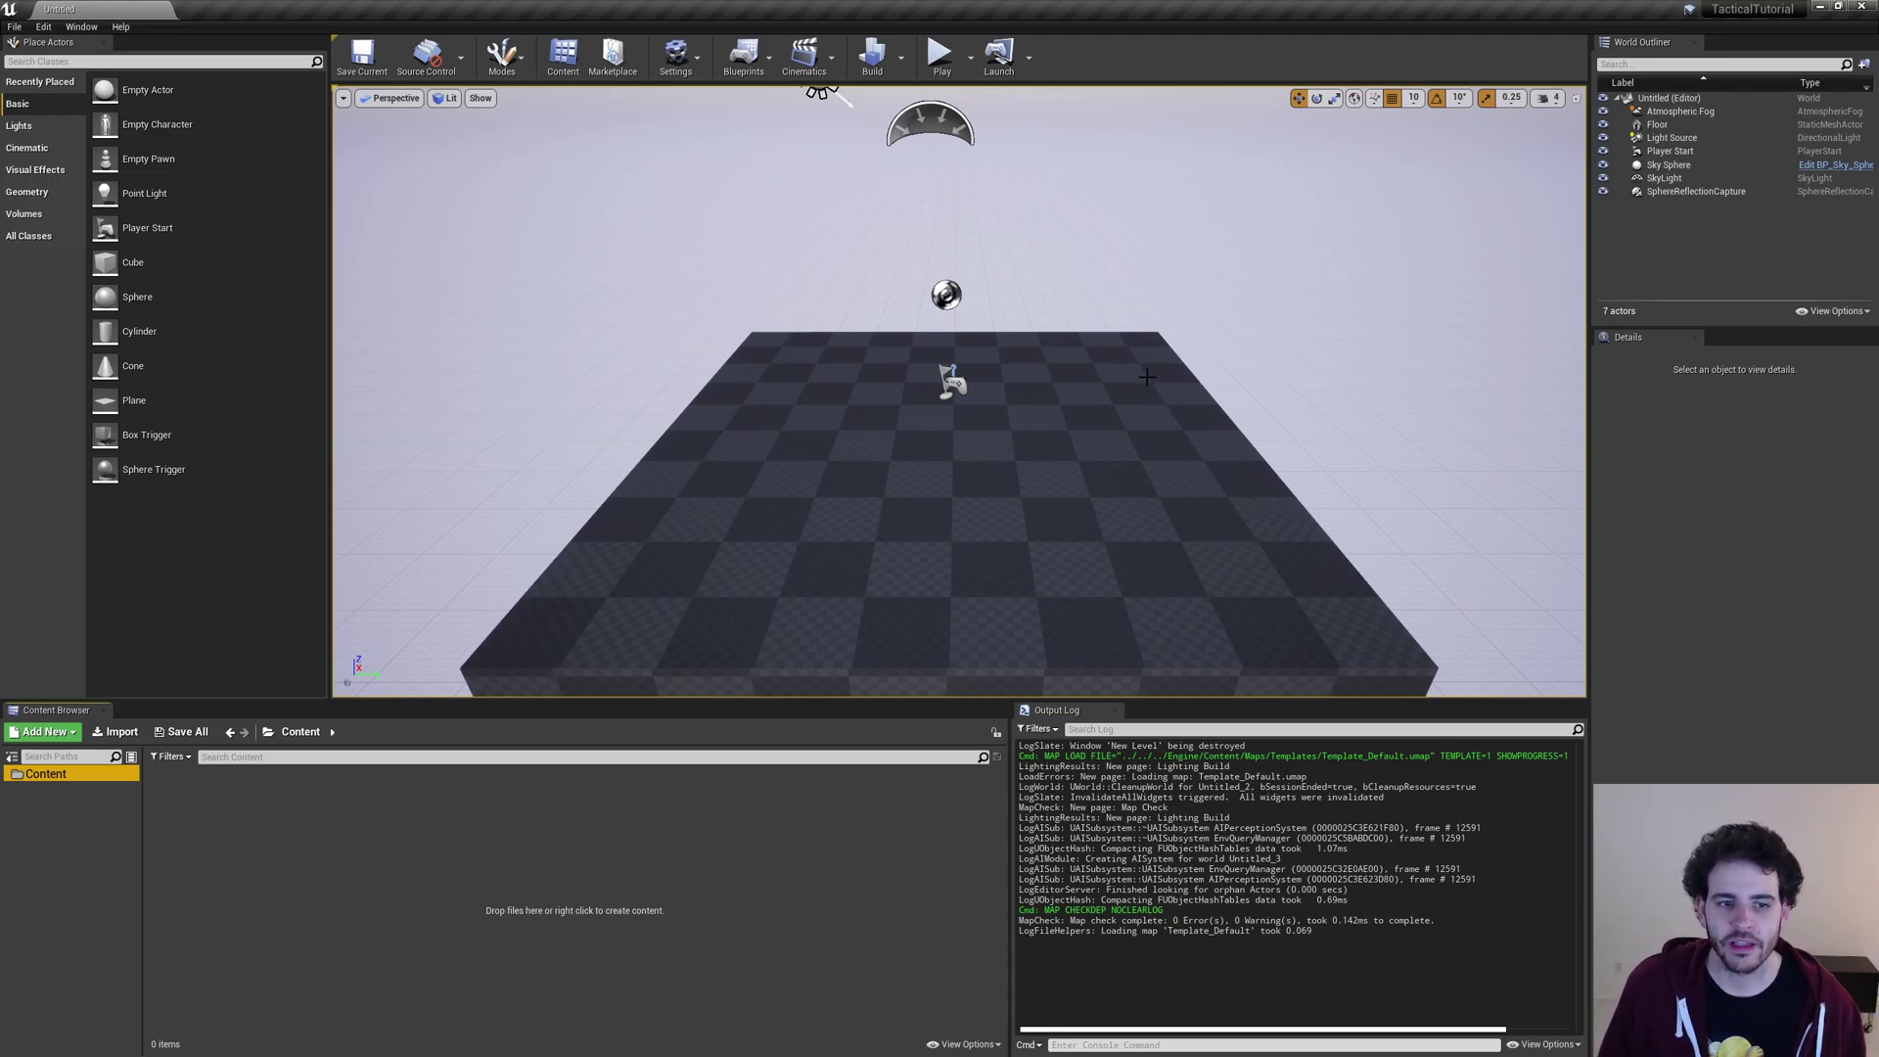
Start saving the new level and create a folder named Maps under Content as its destination
key("ctrl+s")
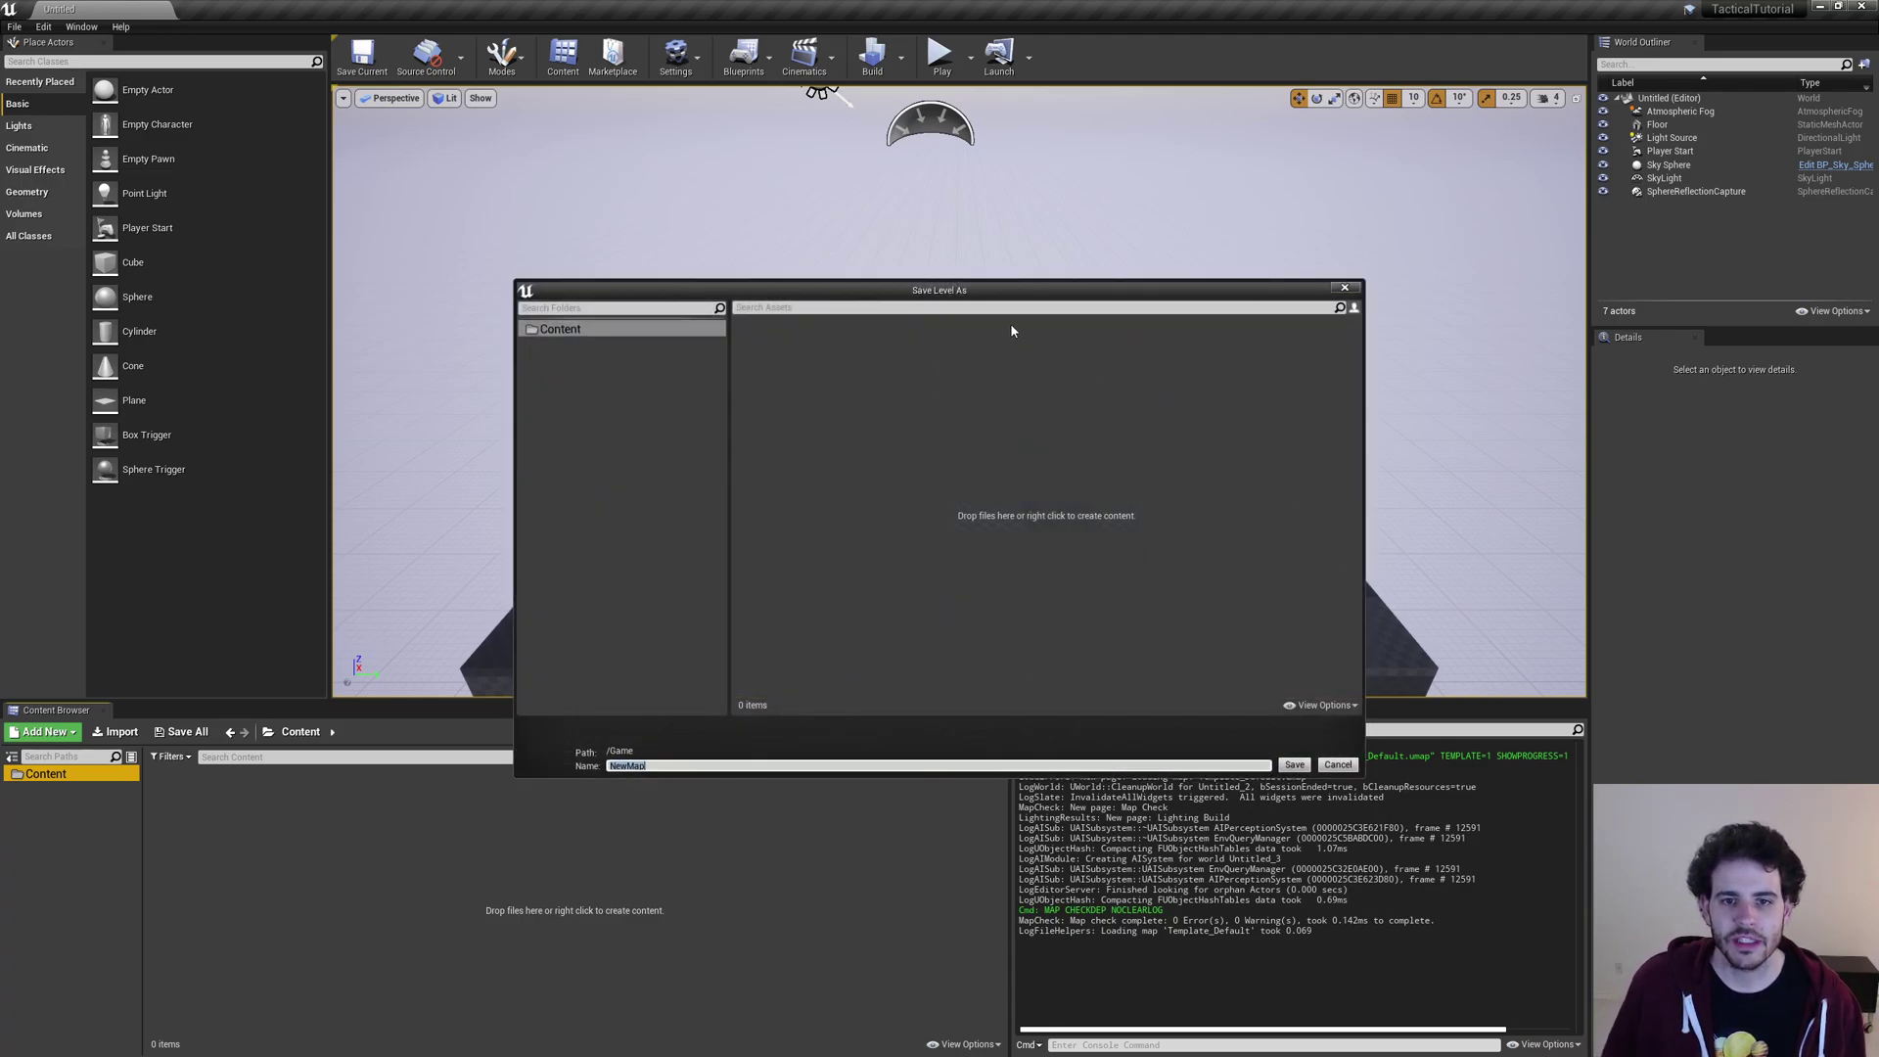
right_click(572, 343)
left_click(636, 366)
type("Maps")
key("Return")
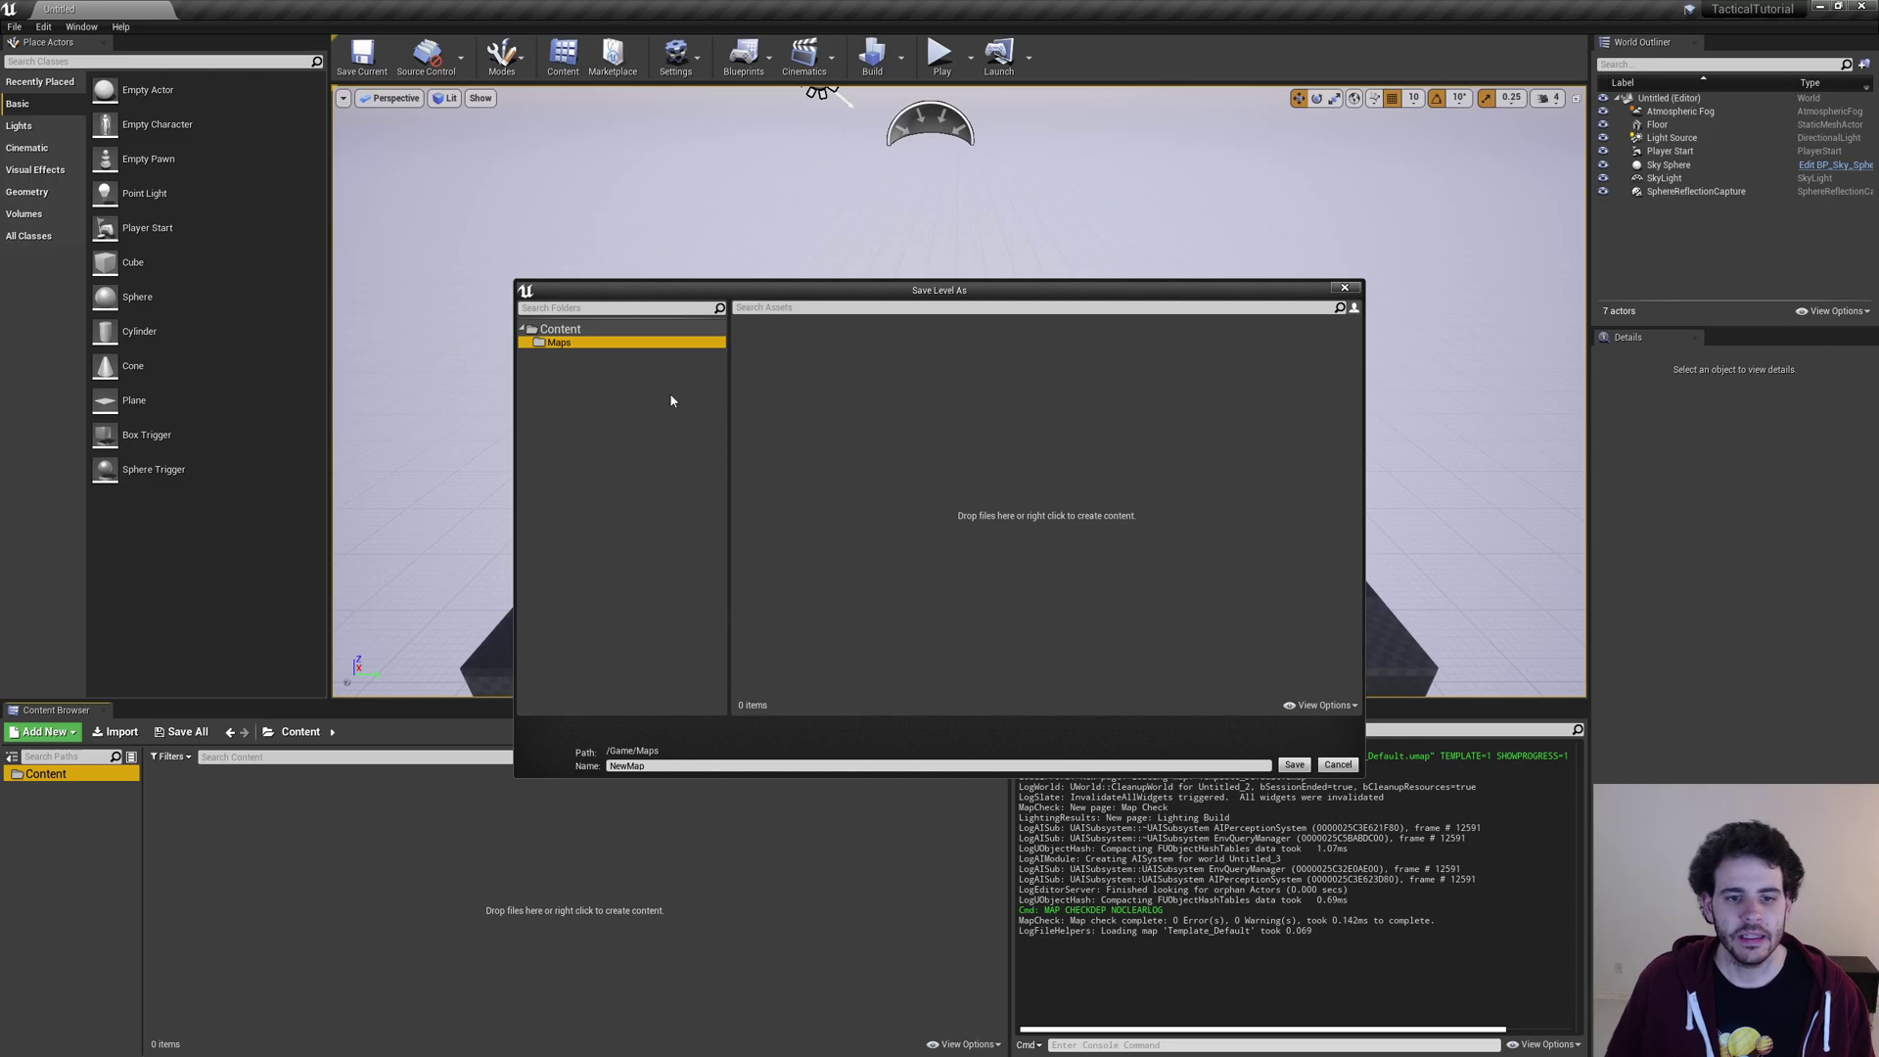
Save the level as L_Entry in the Maps folder and open that folder in the Content Browser
left_click(658, 764)
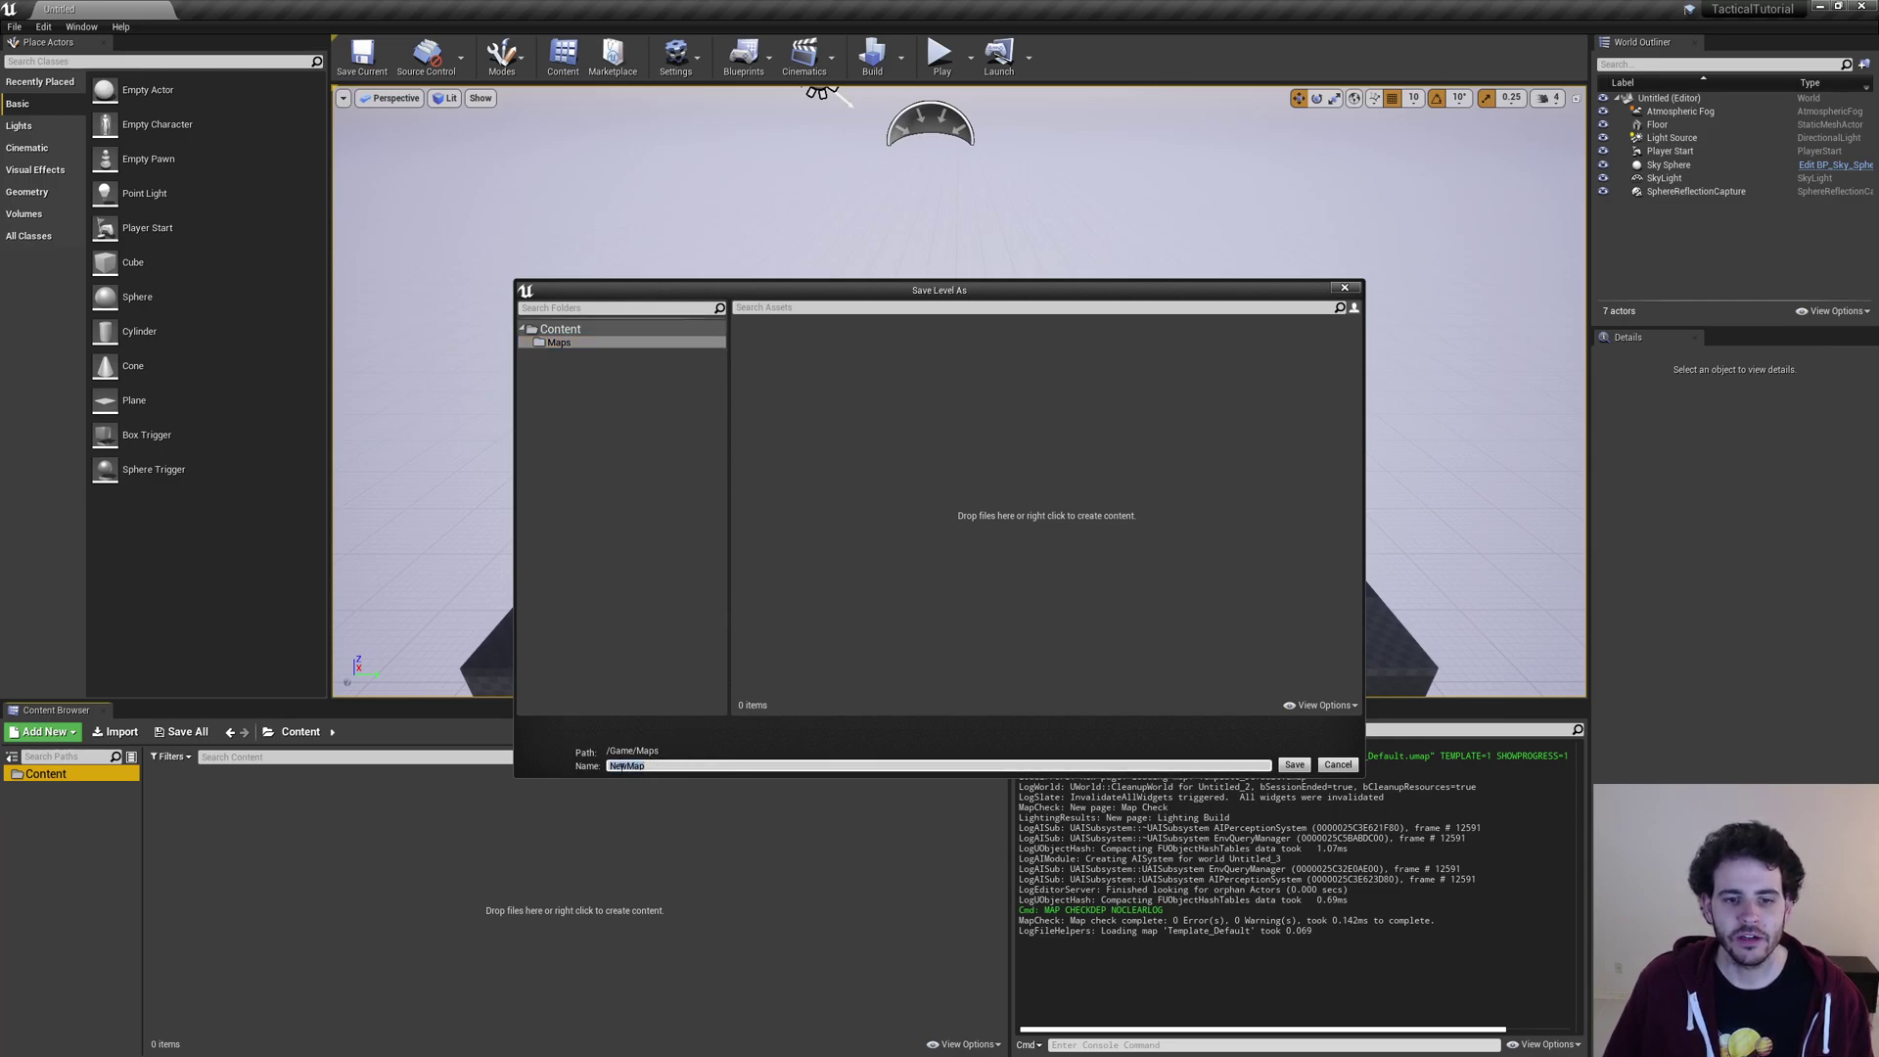
type("L_Entry")
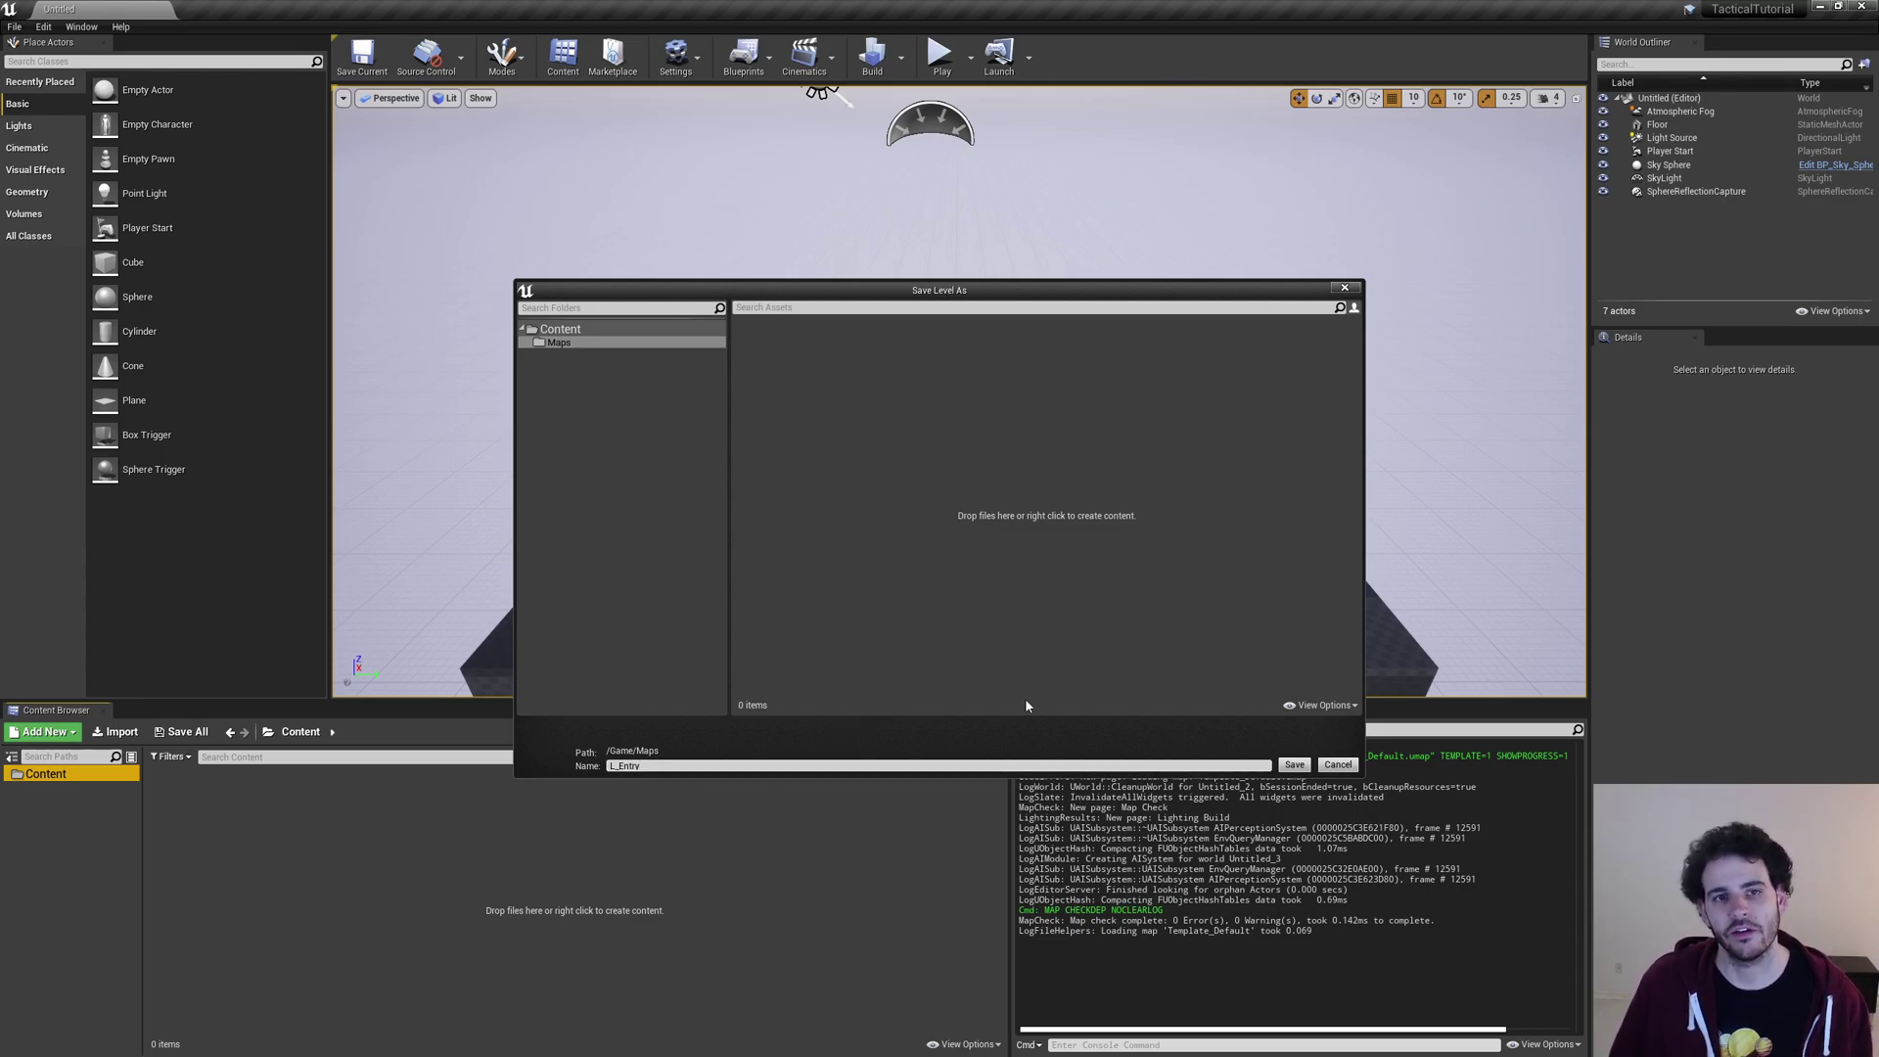
left_click(1293, 764)
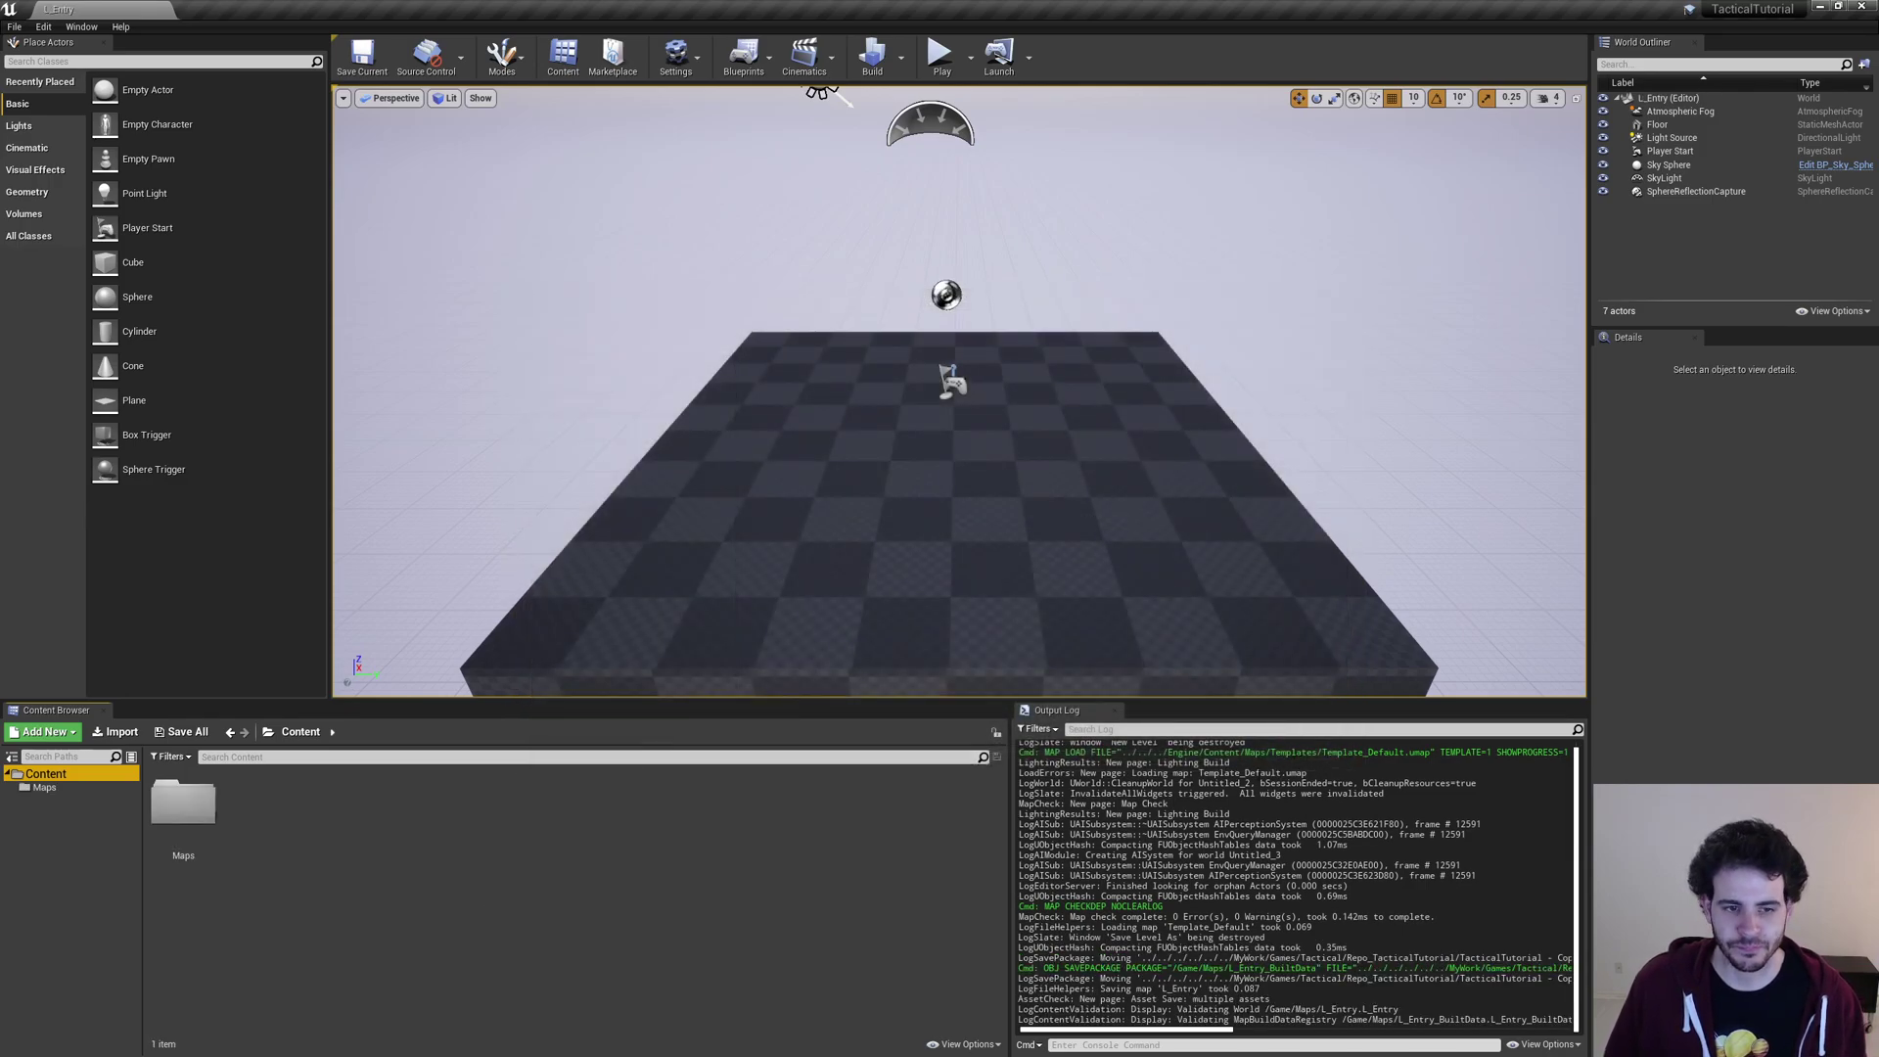
left_click(45, 789)
left_click(183, 805)
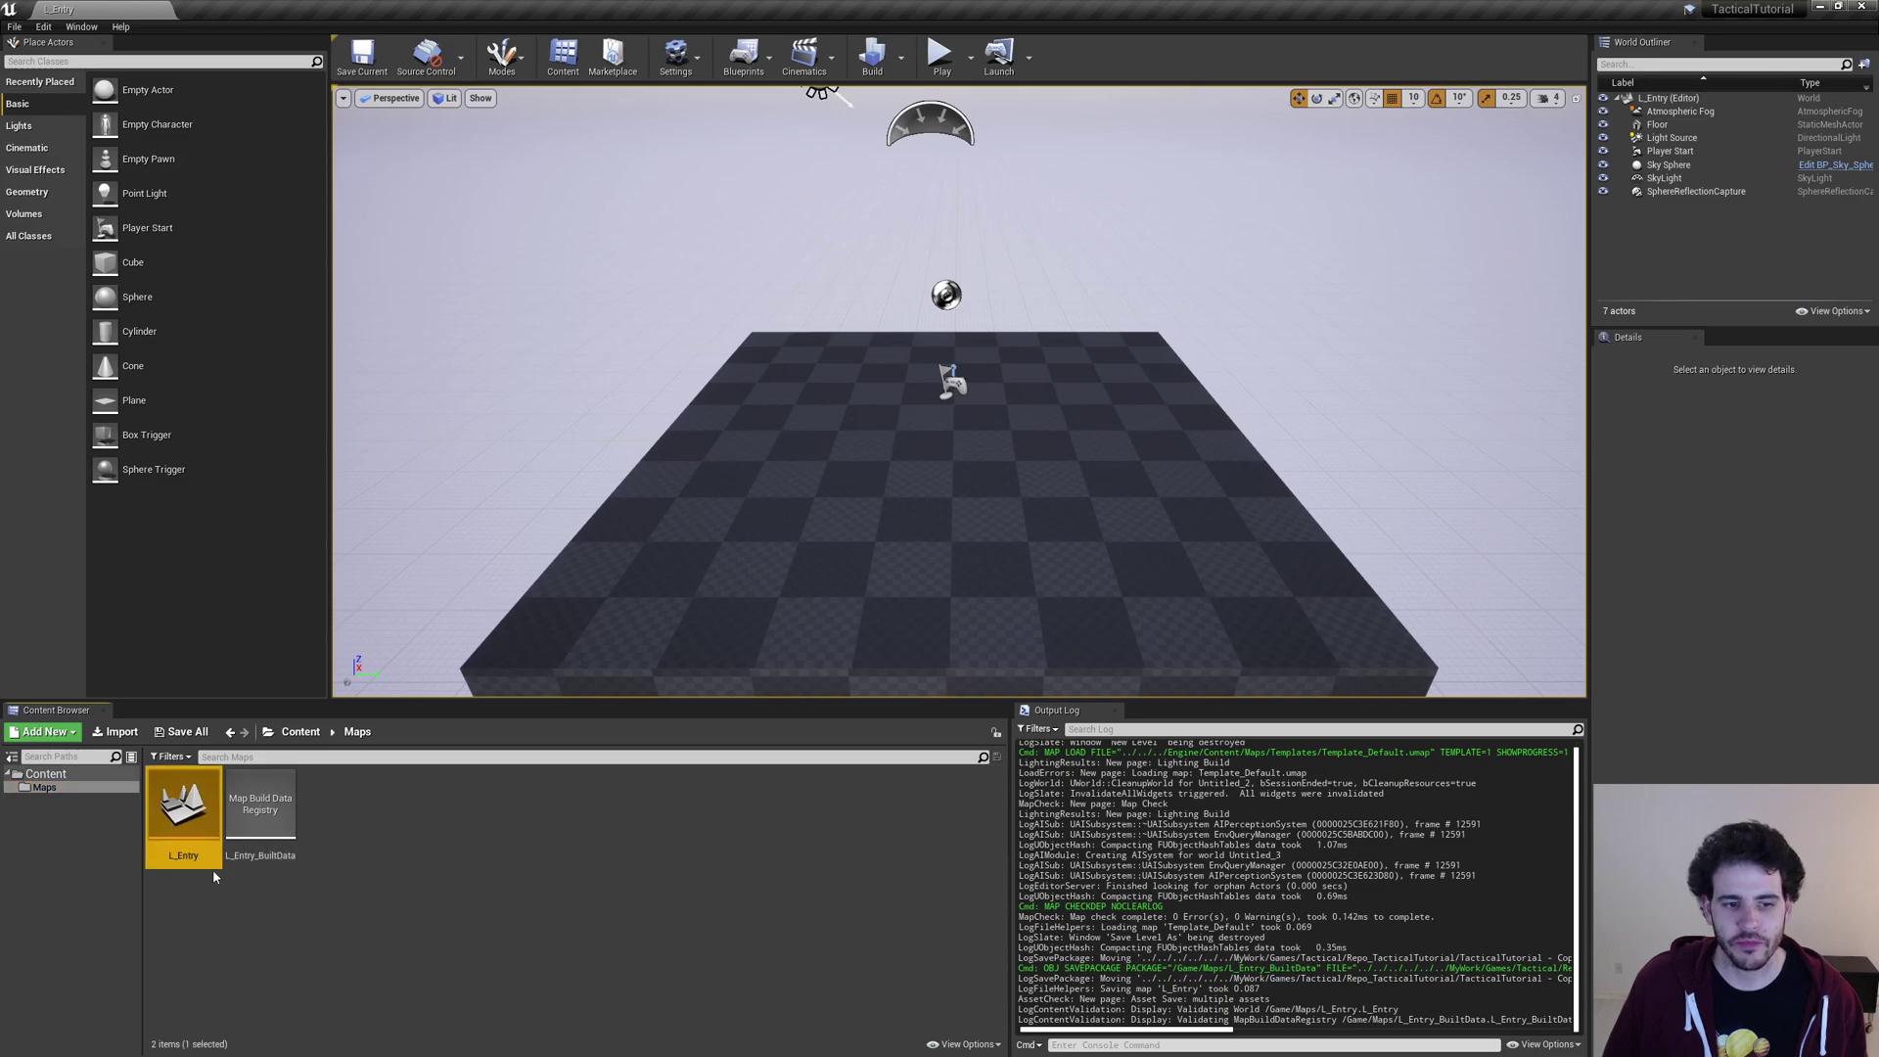
left_click(564, 901)
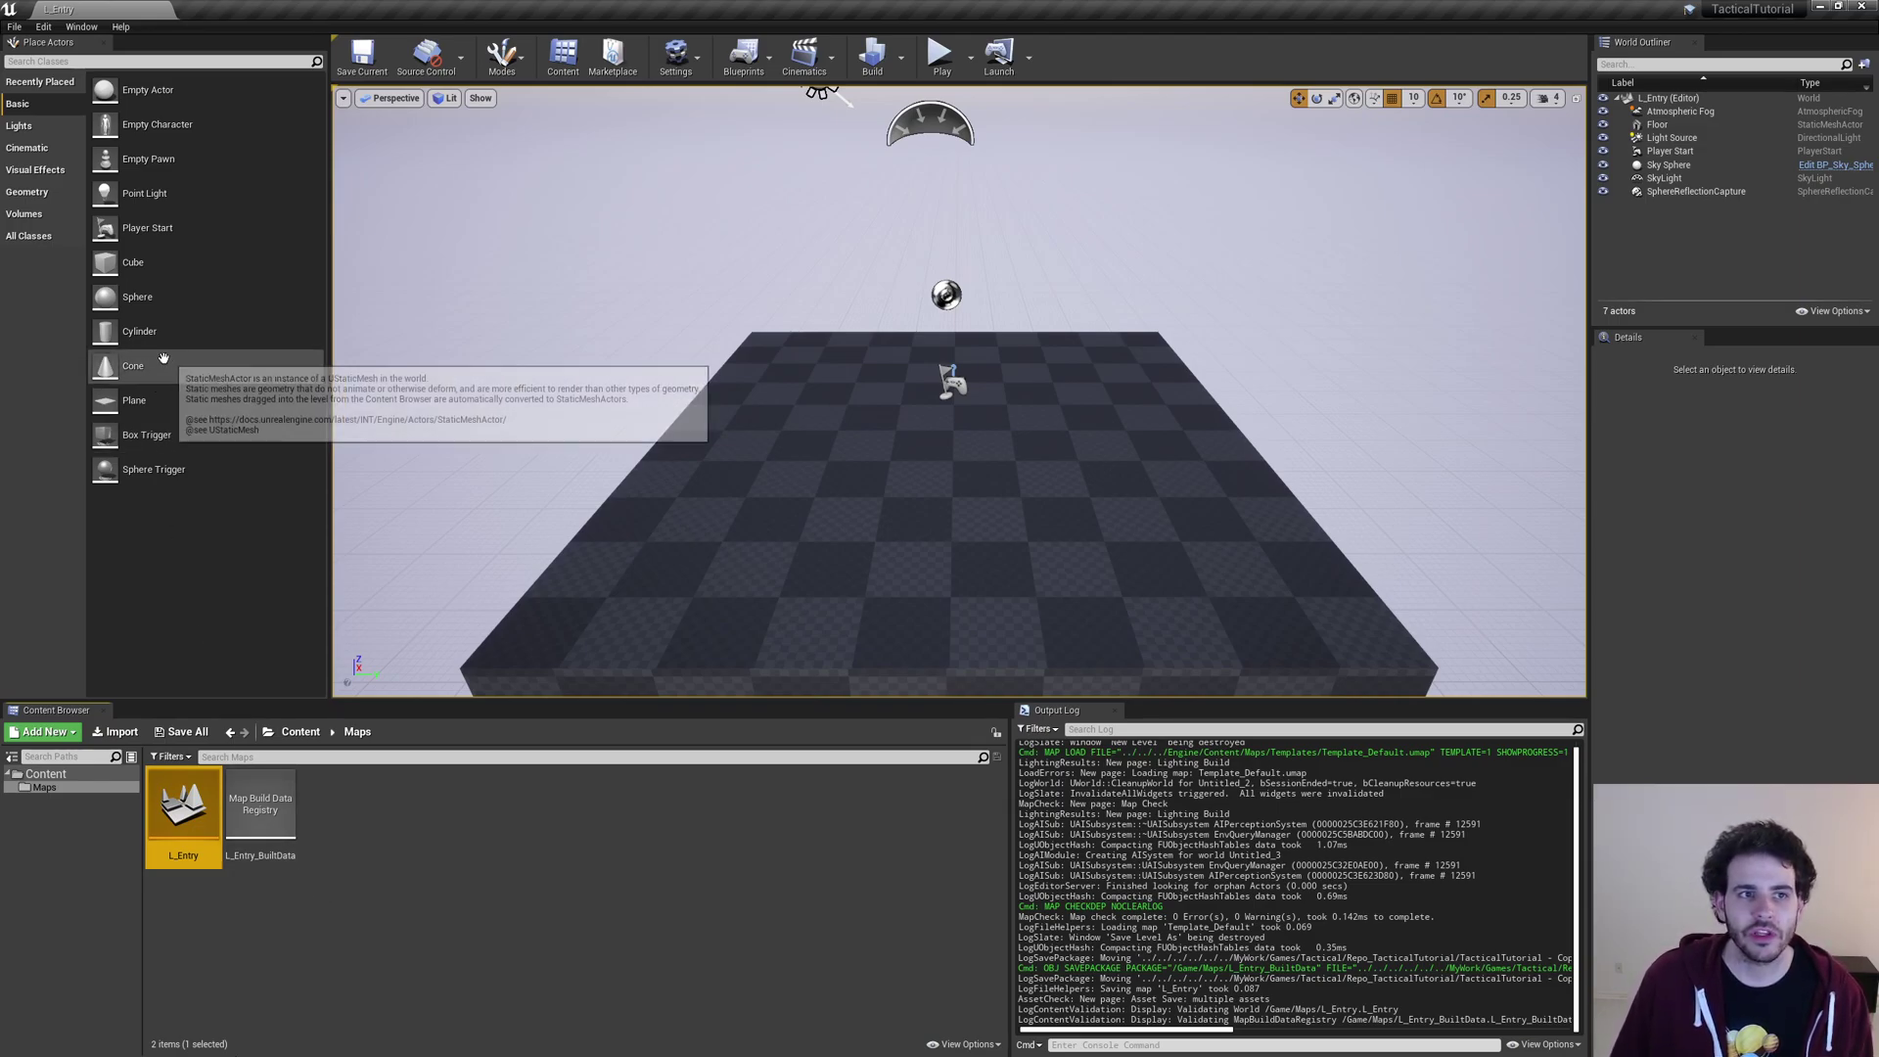
Set both the Editor Startup Map and the Game Default Map to L_Entry in the project's Maps & Modes settings, and return to the level
left_click(43, 27)
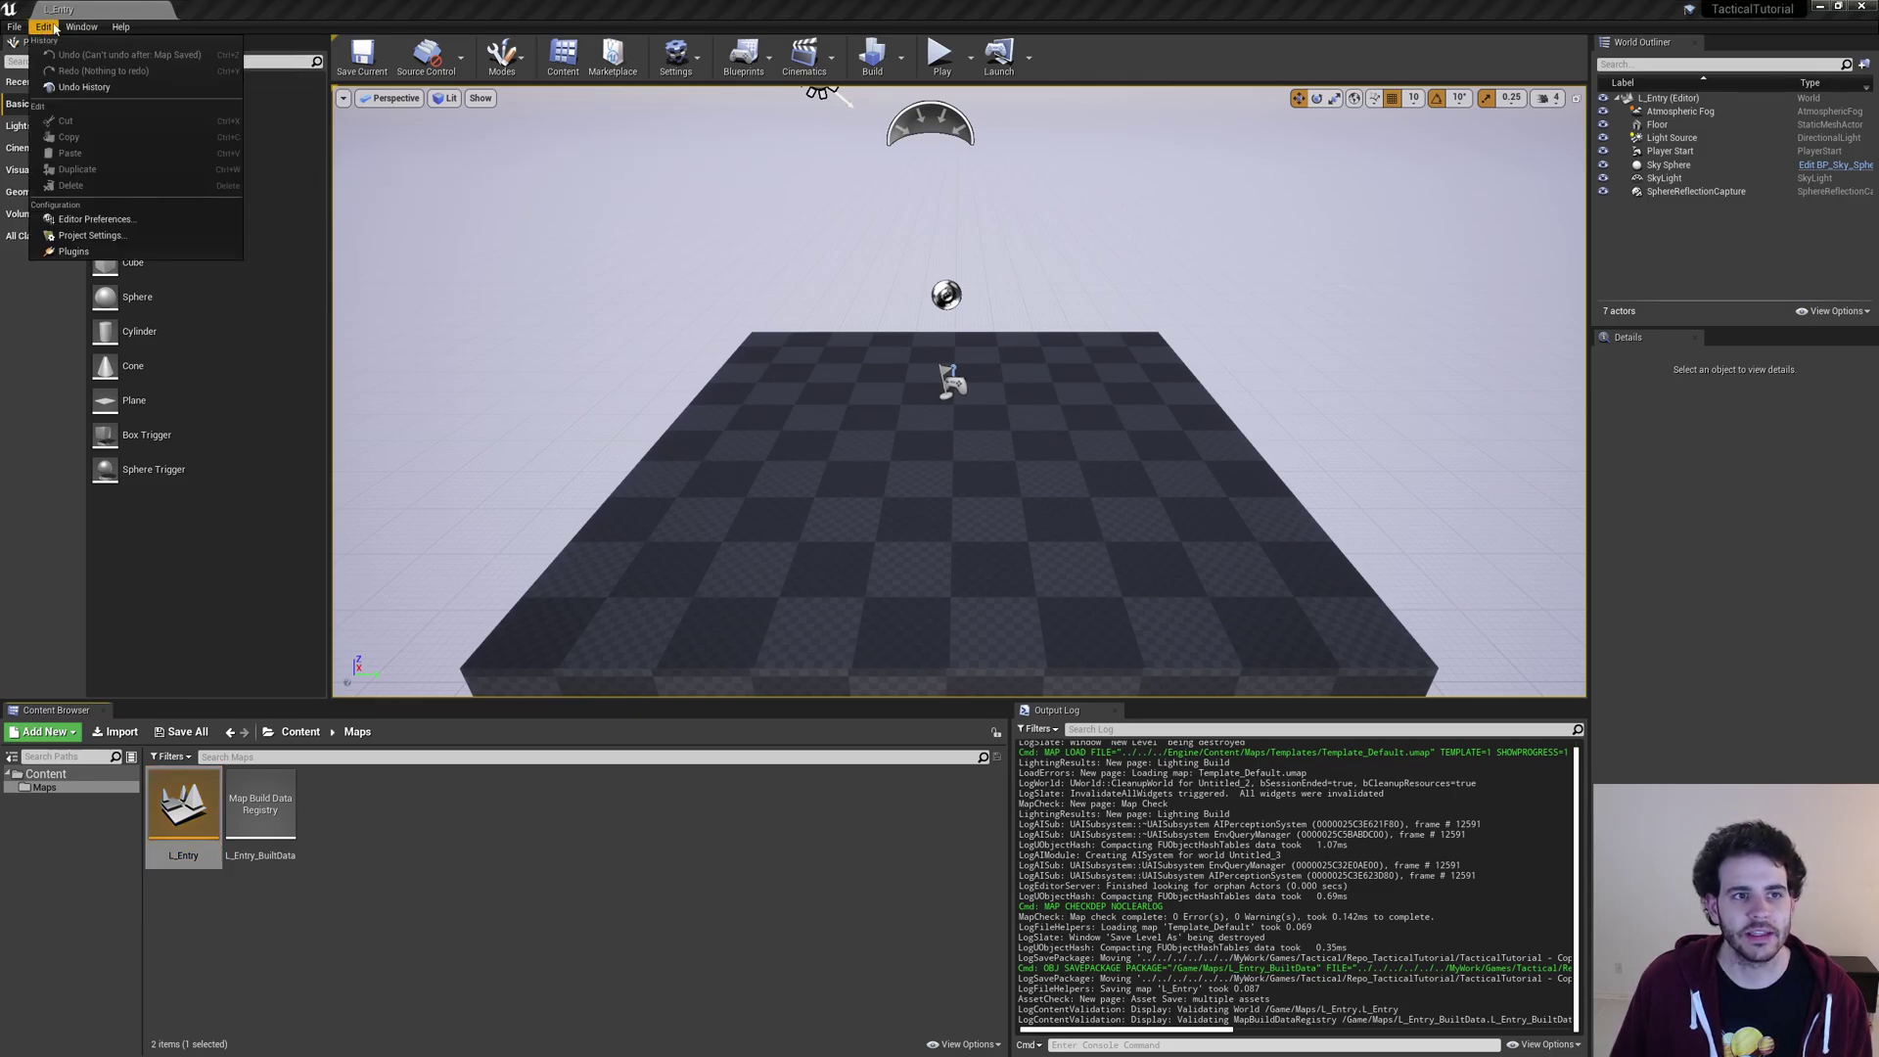
left_click(98, 237)
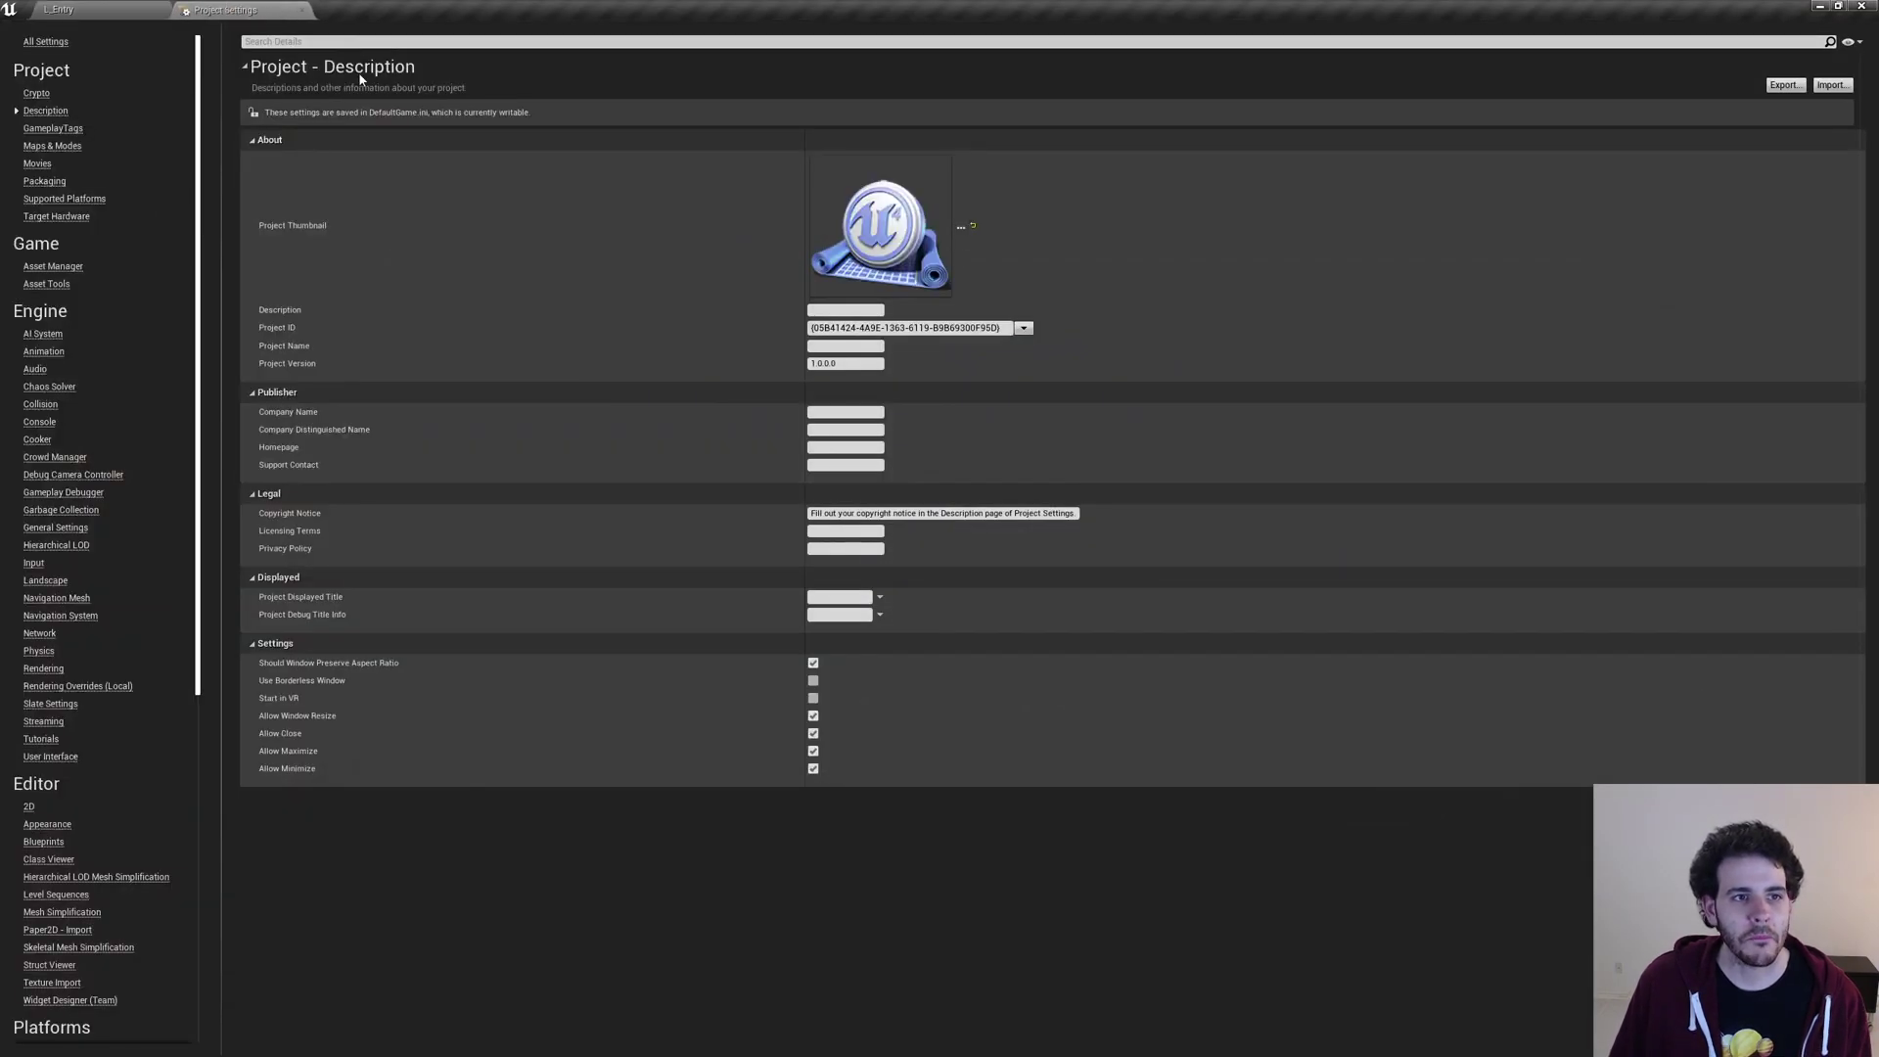
left_click(54, 145)
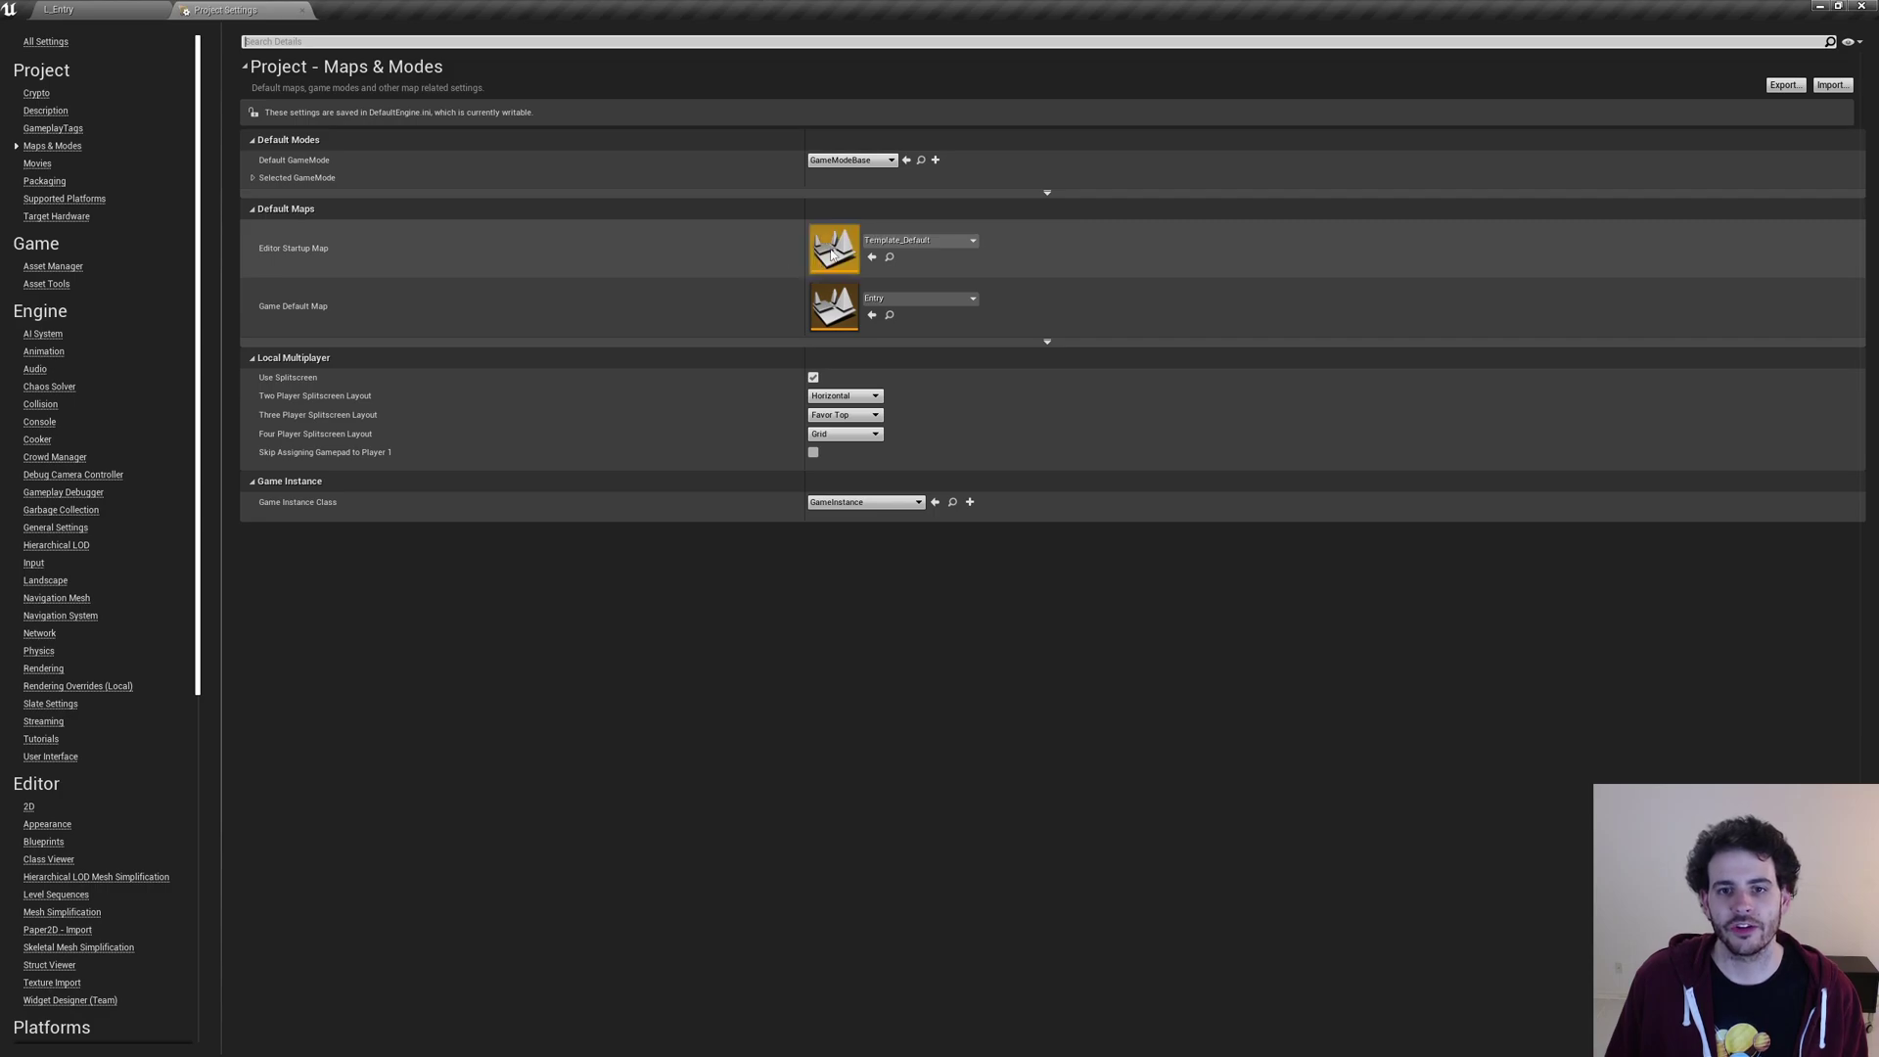
mouse_move(352, 257)
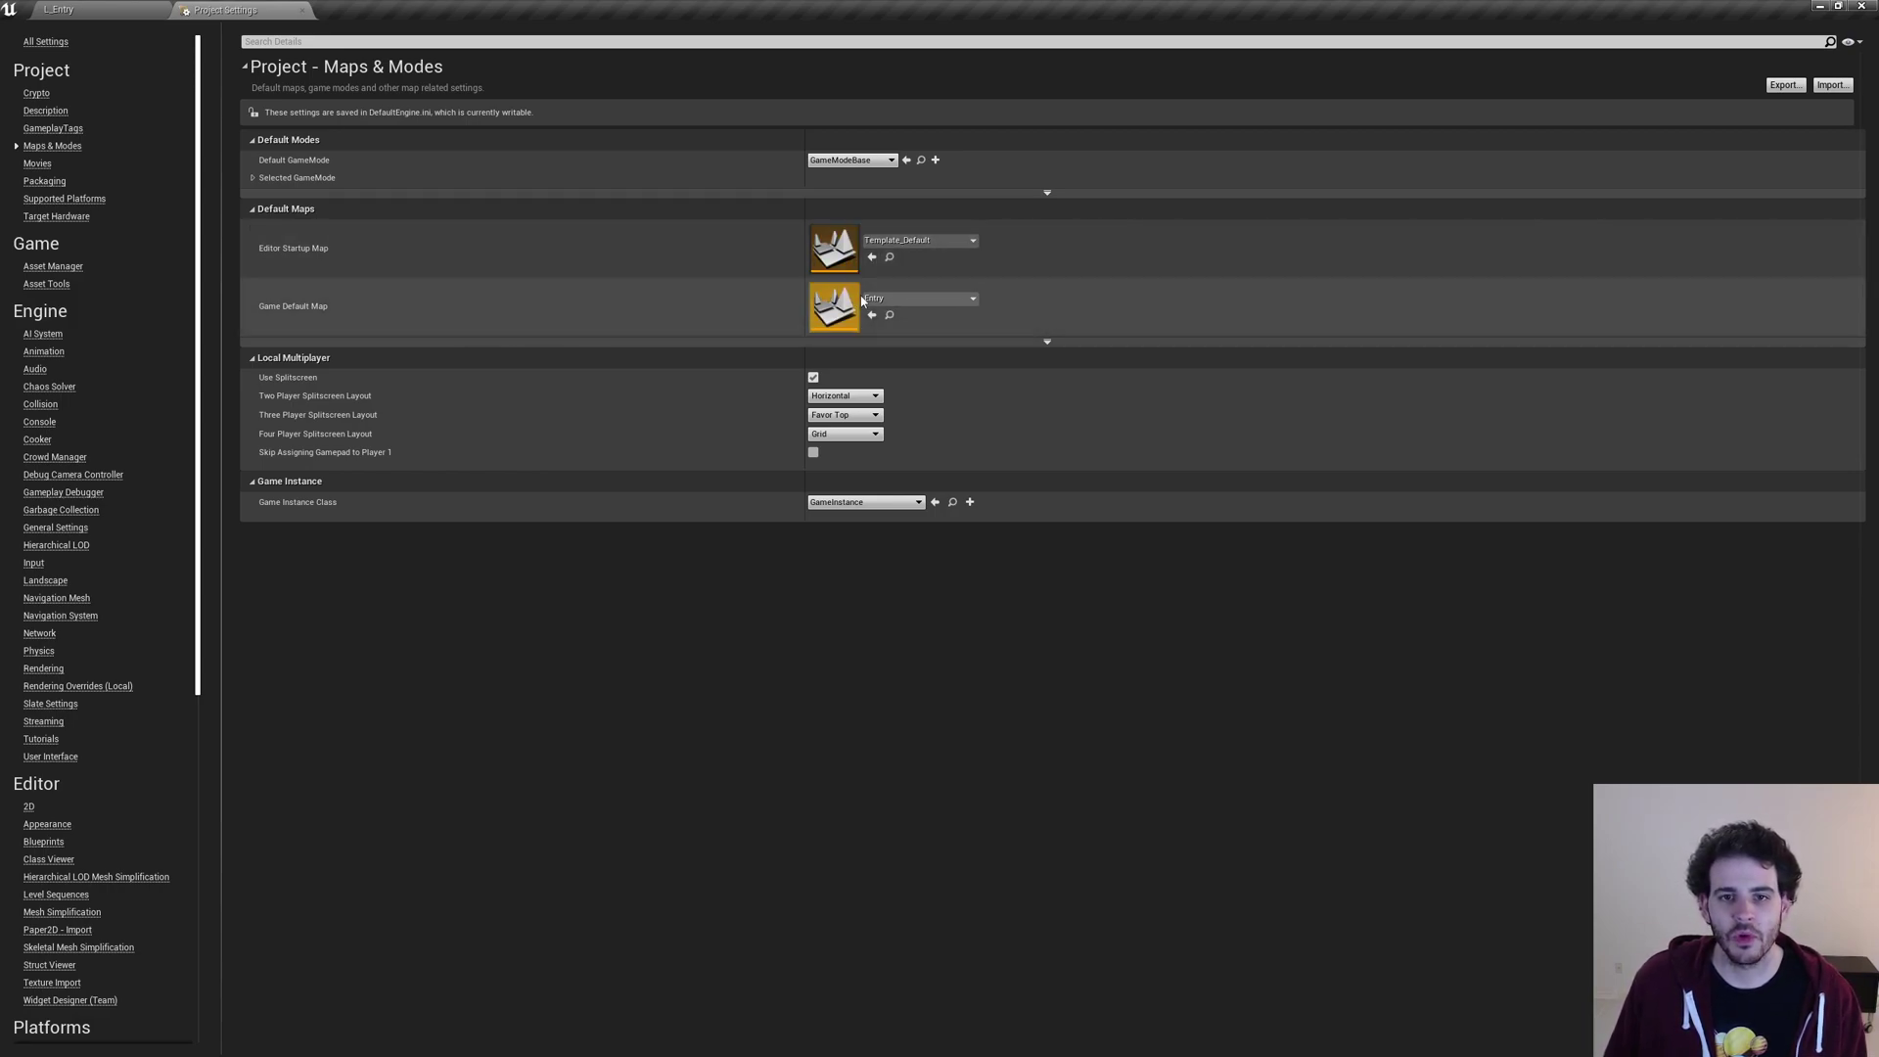
left_click(900, 242)
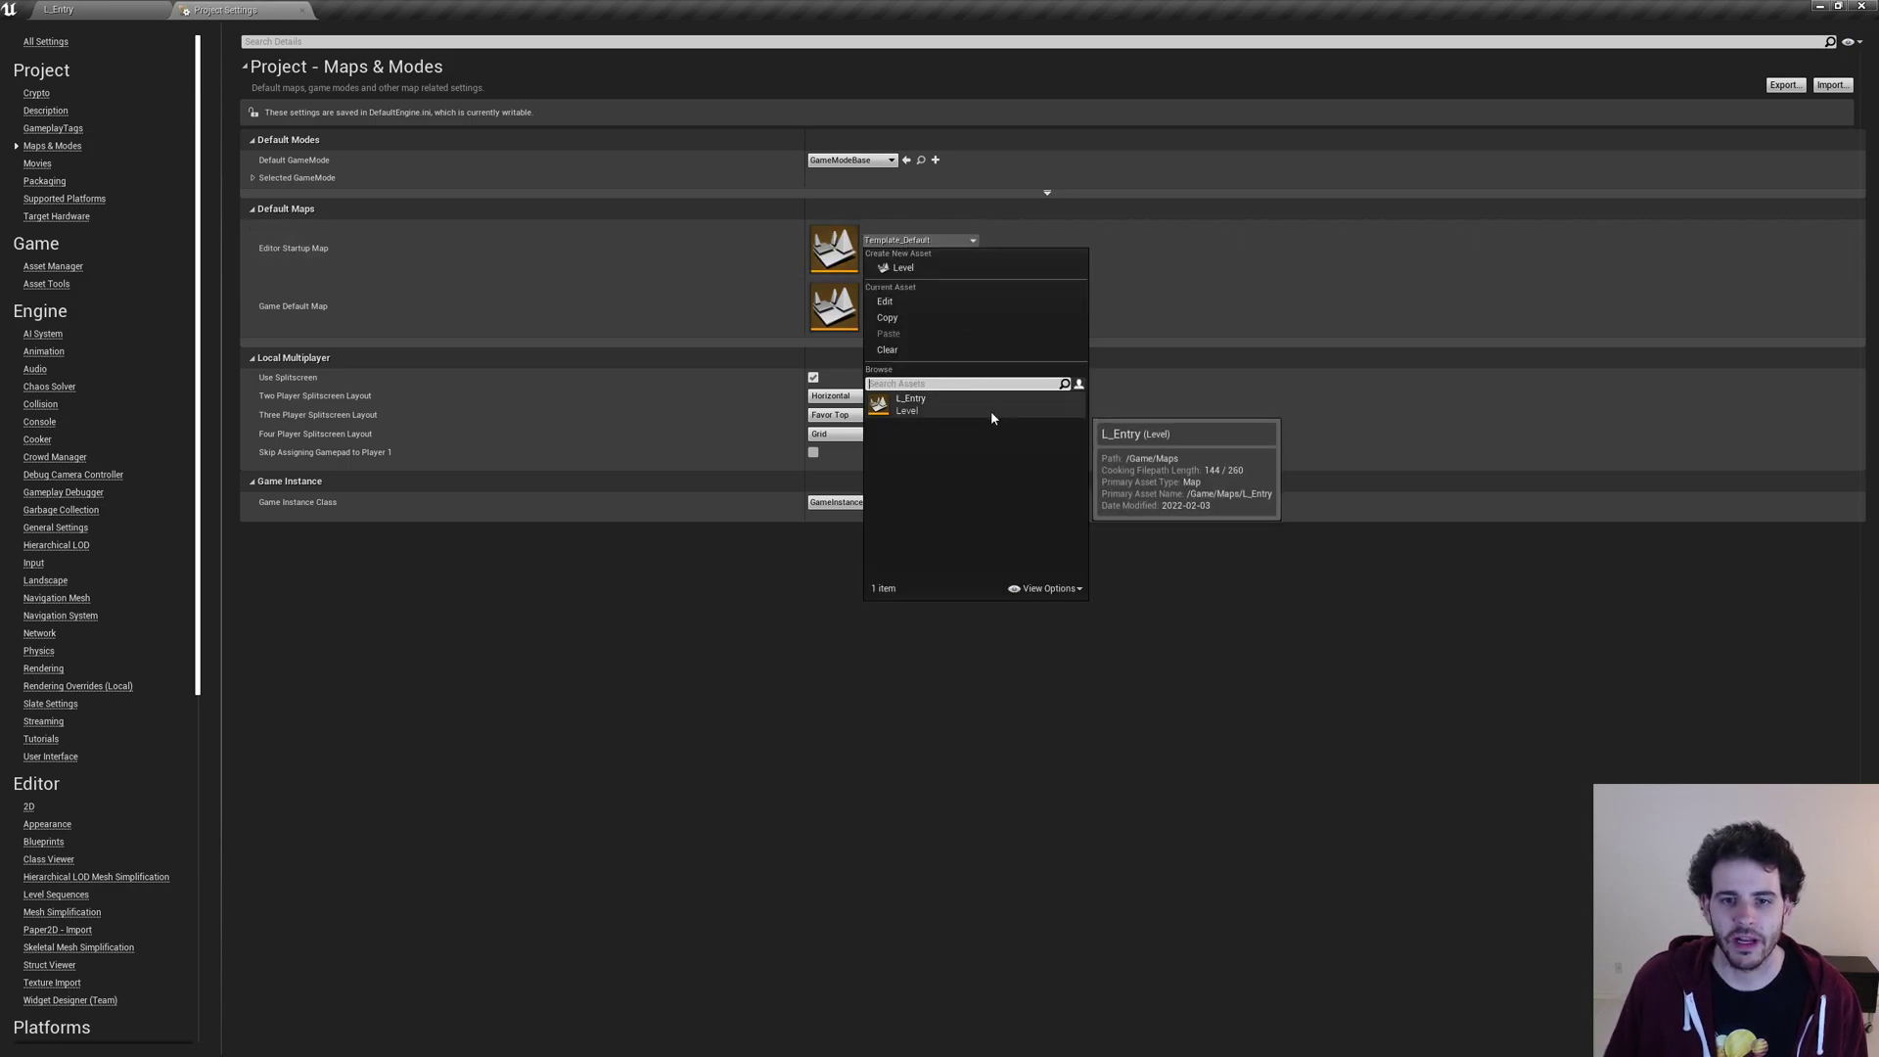
left_click(961, 407)
left_click(910, 299)
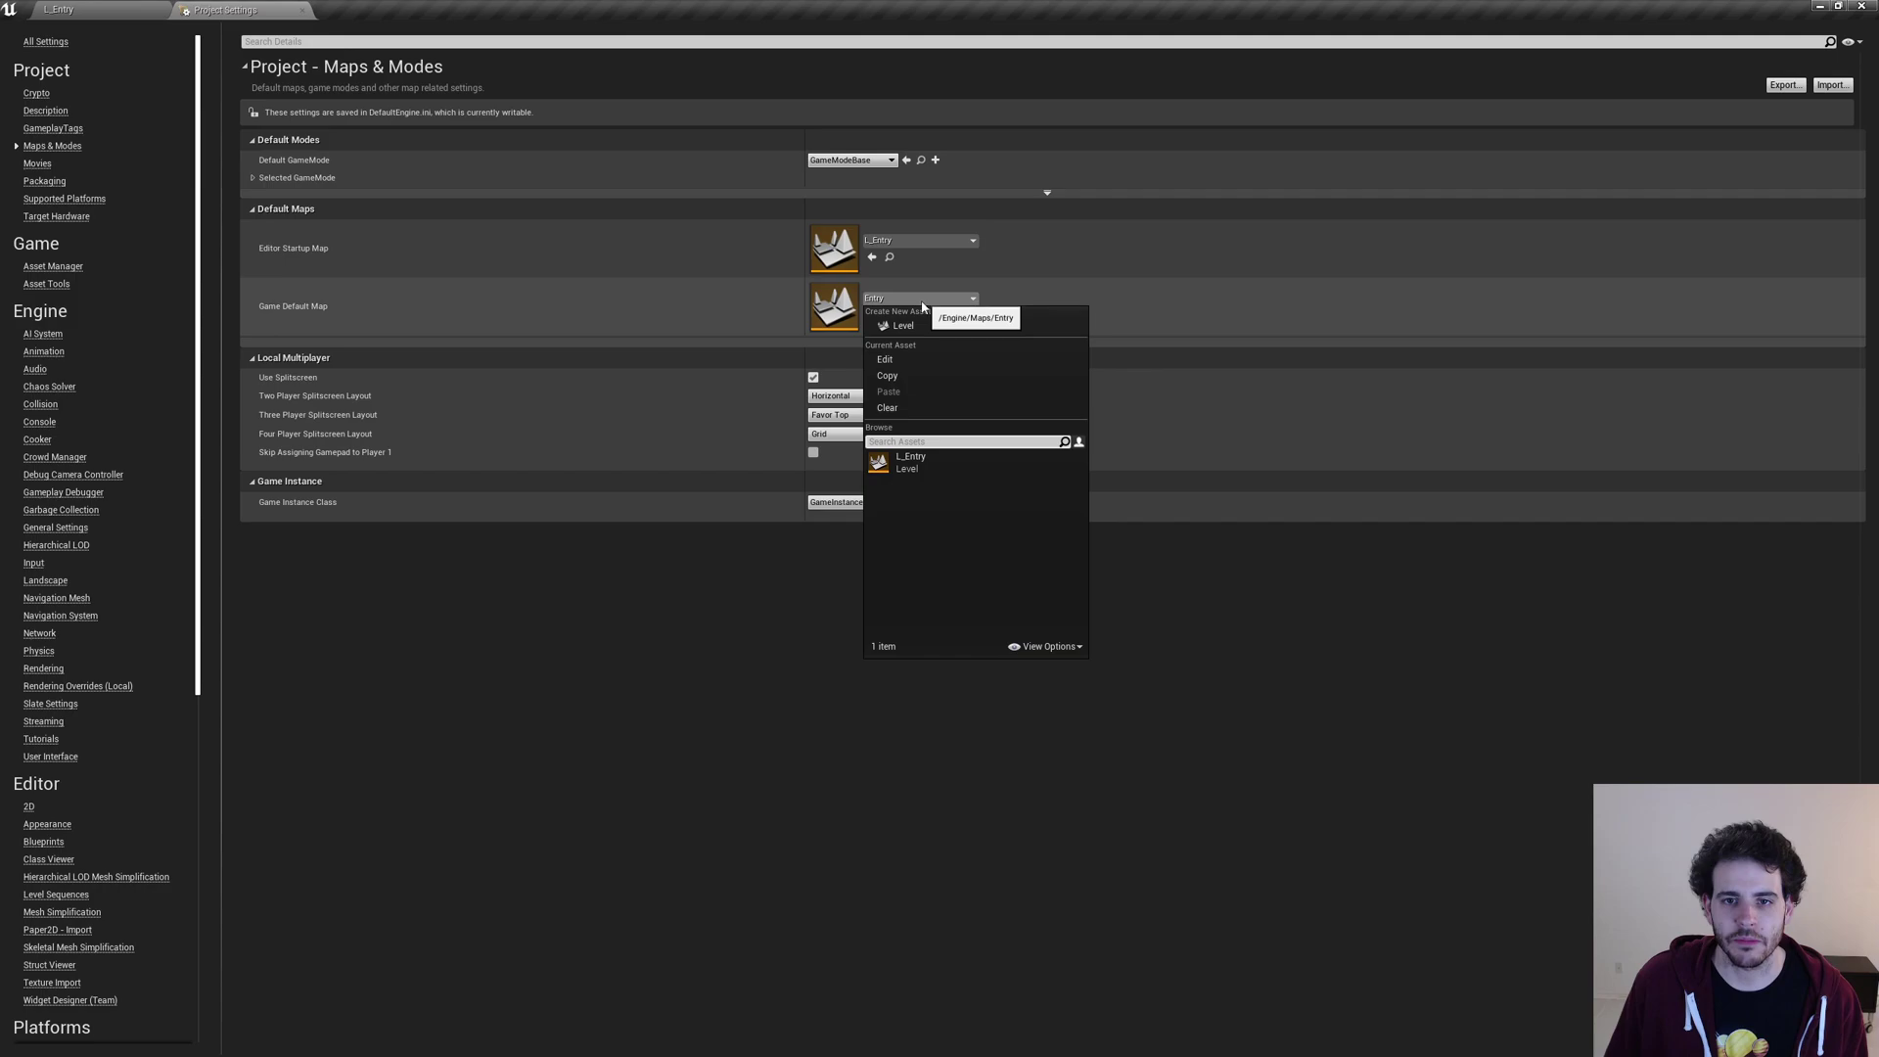
left_click(940, 465)
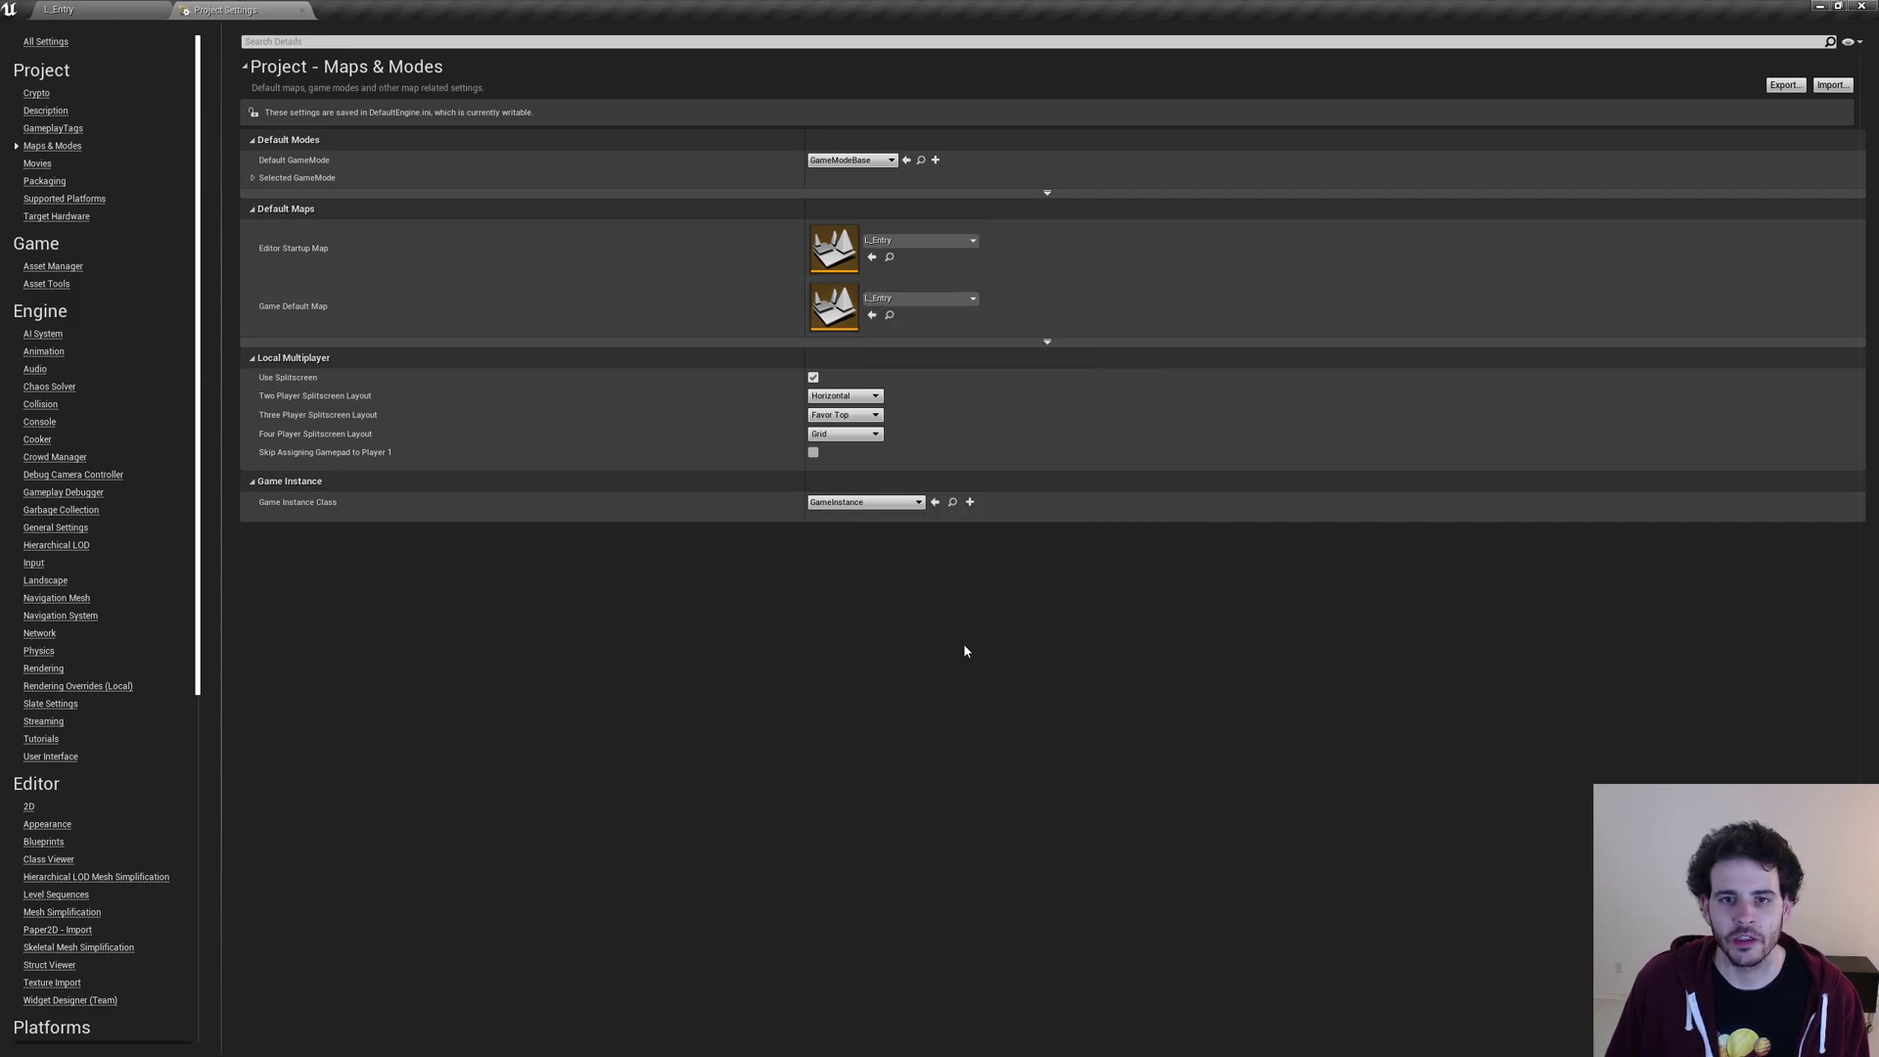
left_click(147, 6)
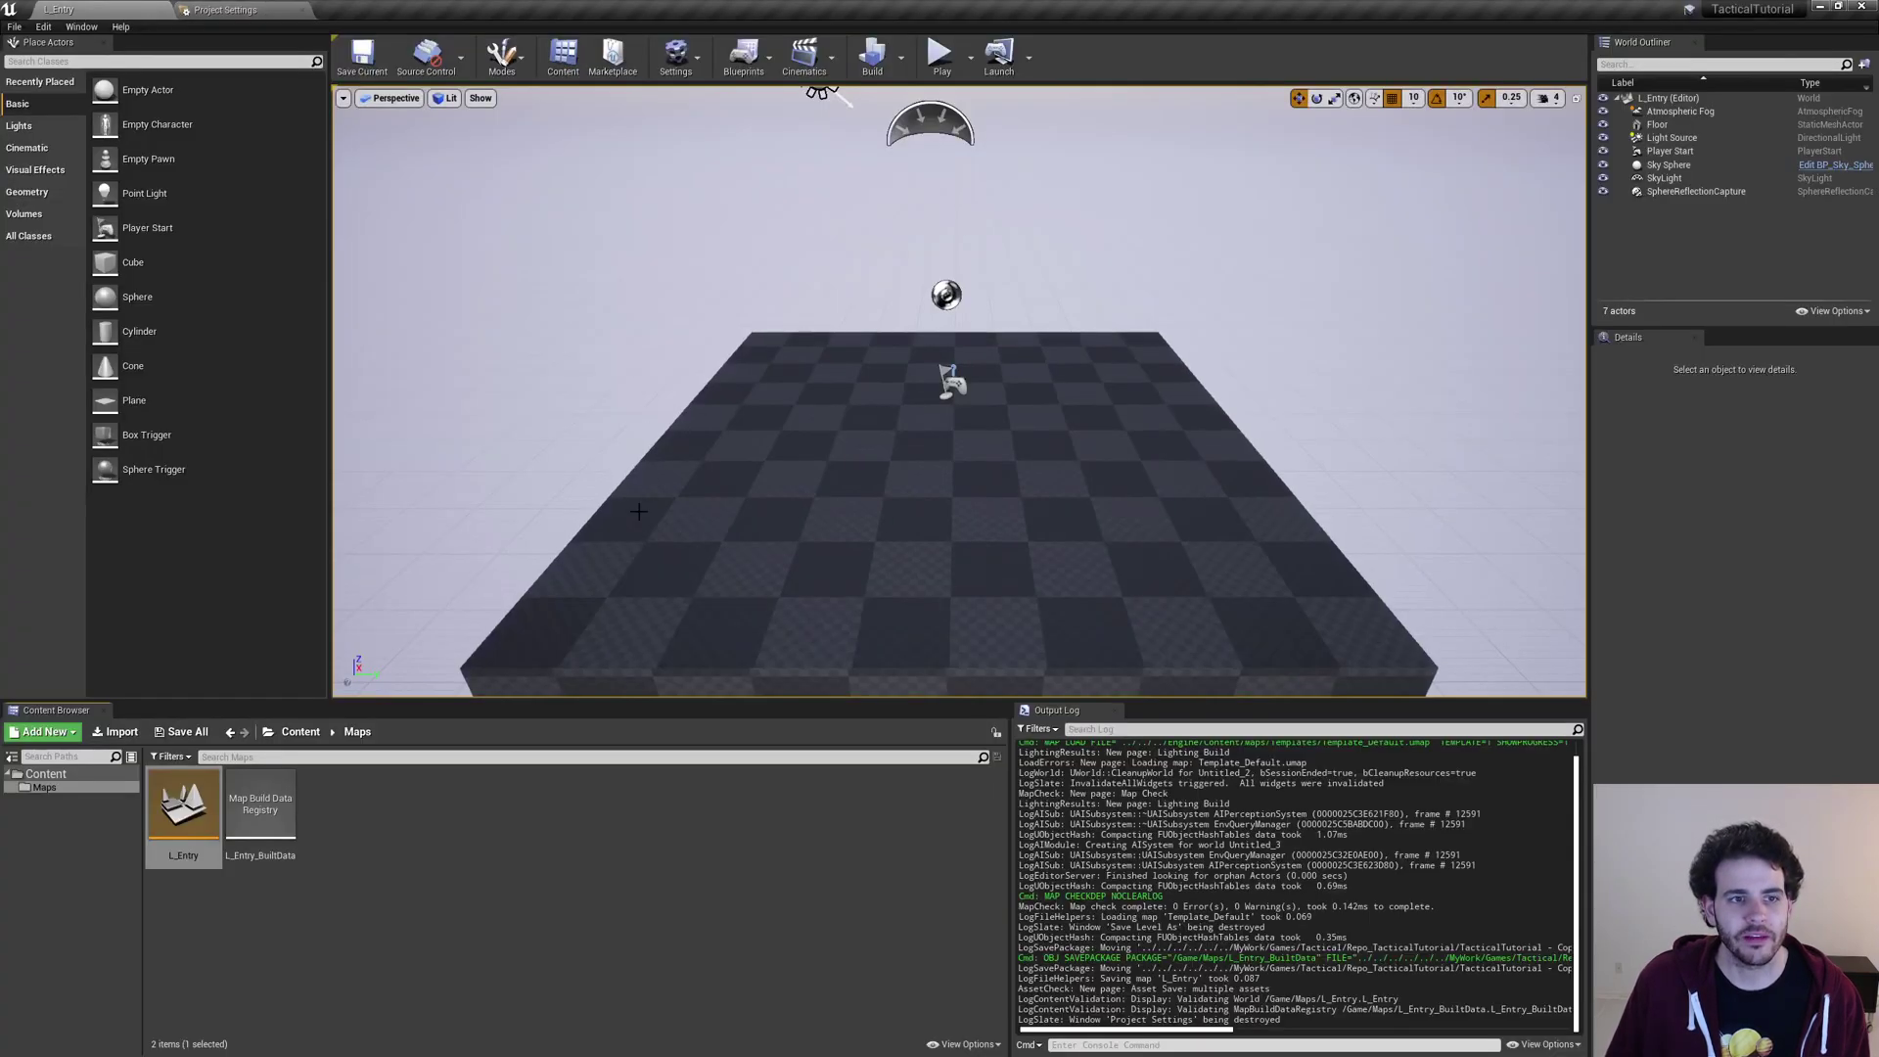
left_click(646, 865)
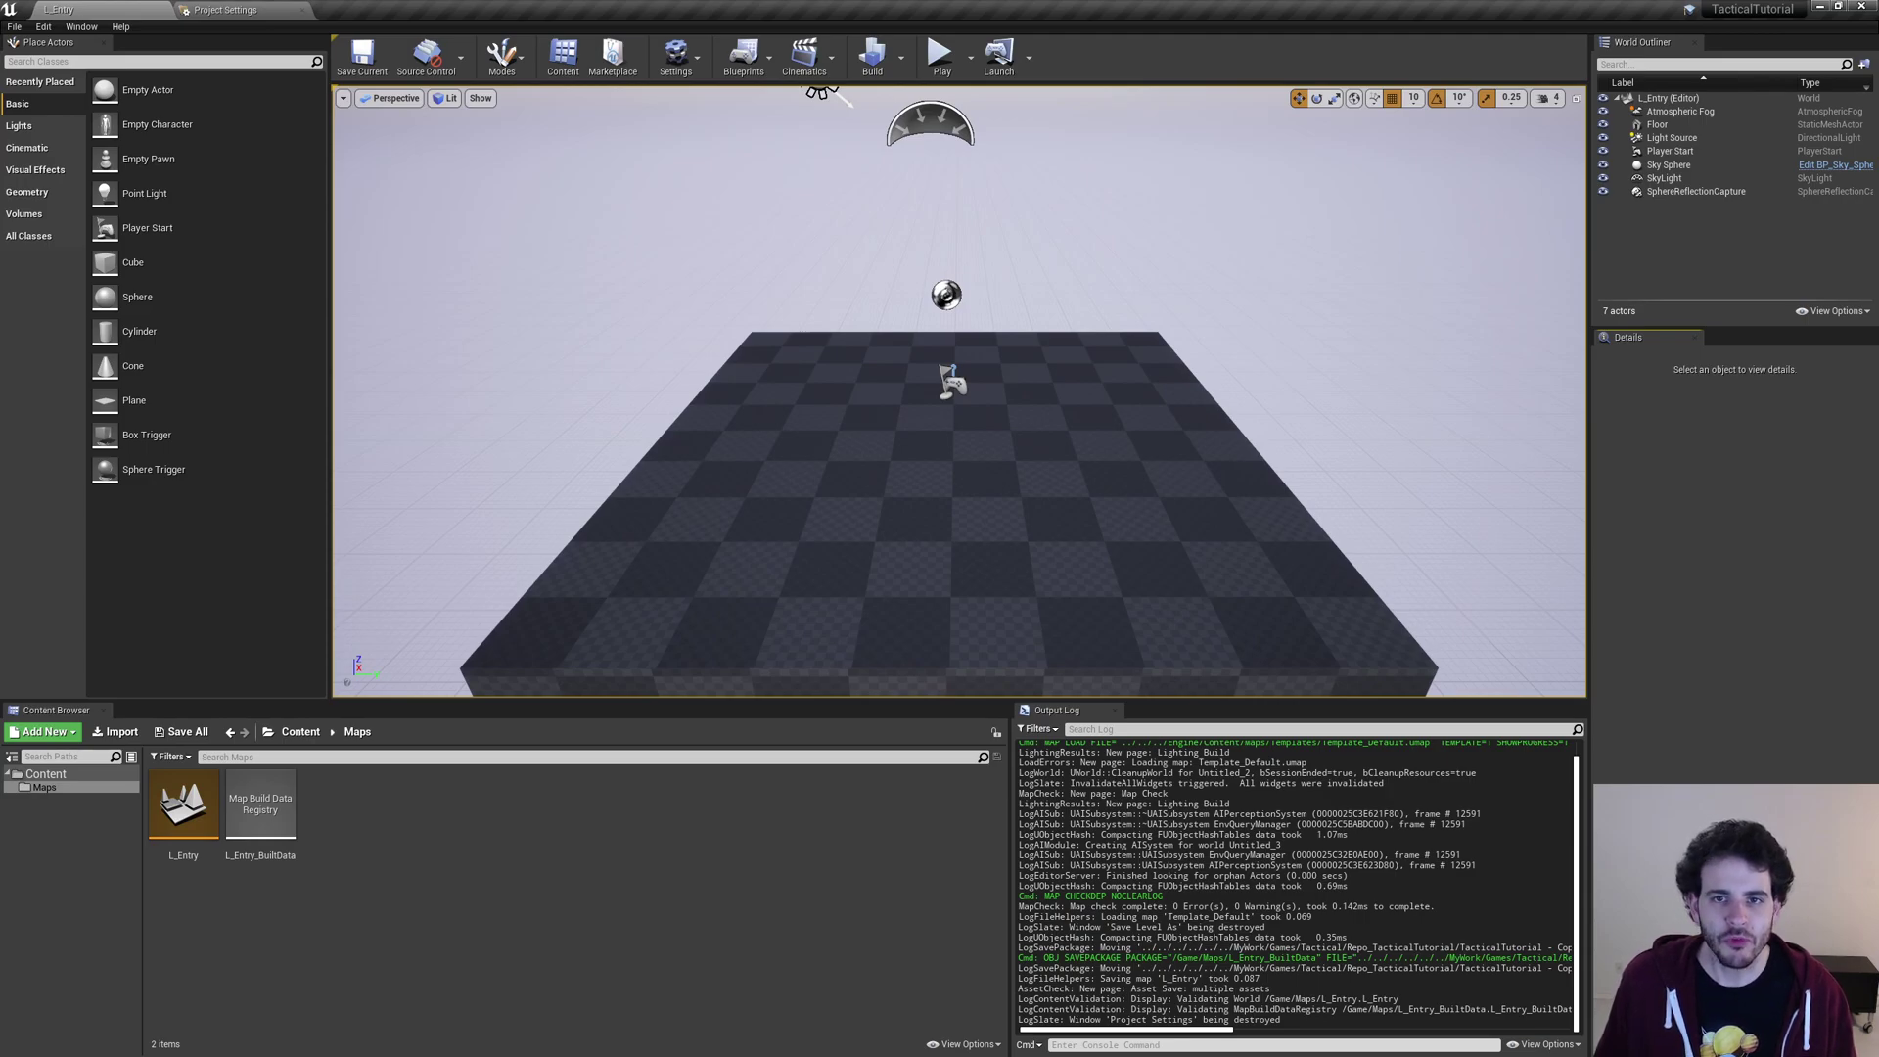
Play the level in the editor, fly the default pawn forward and backward over the floor, and stop the session
left_click(942, 54)
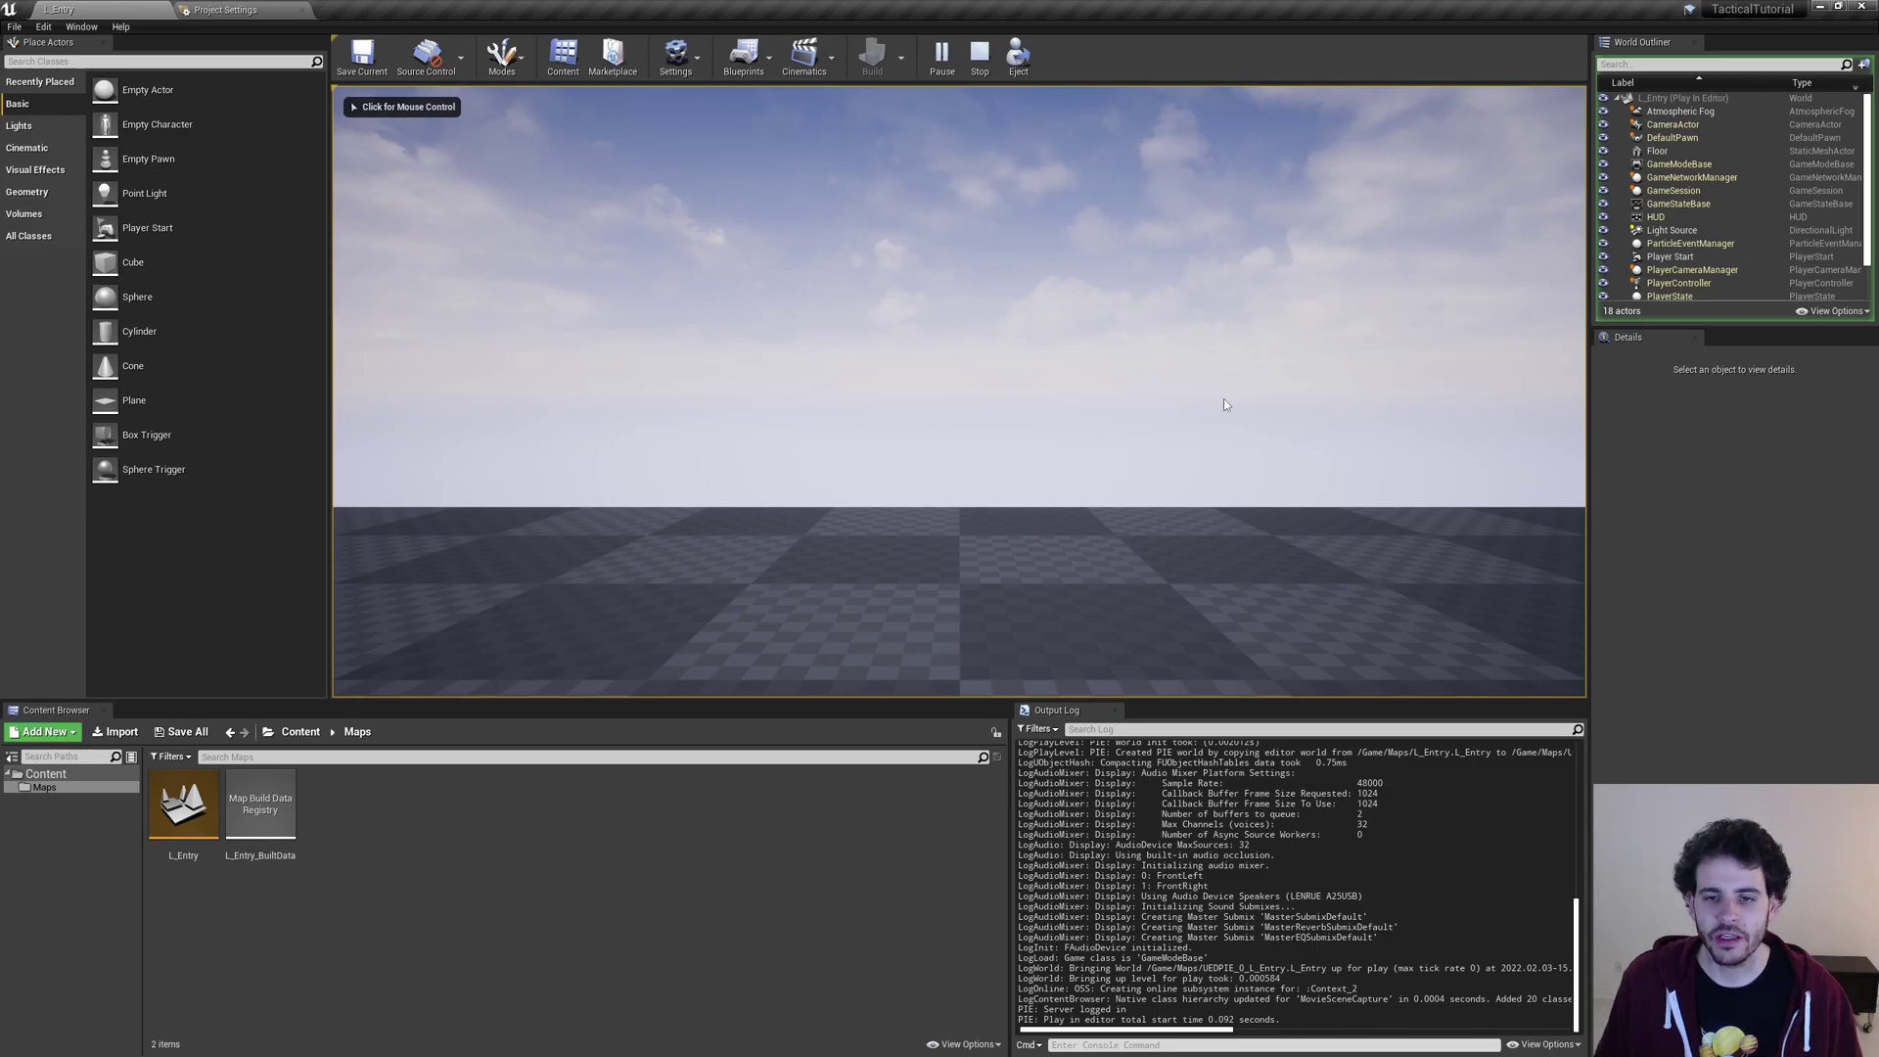
left_click(1214, 298)
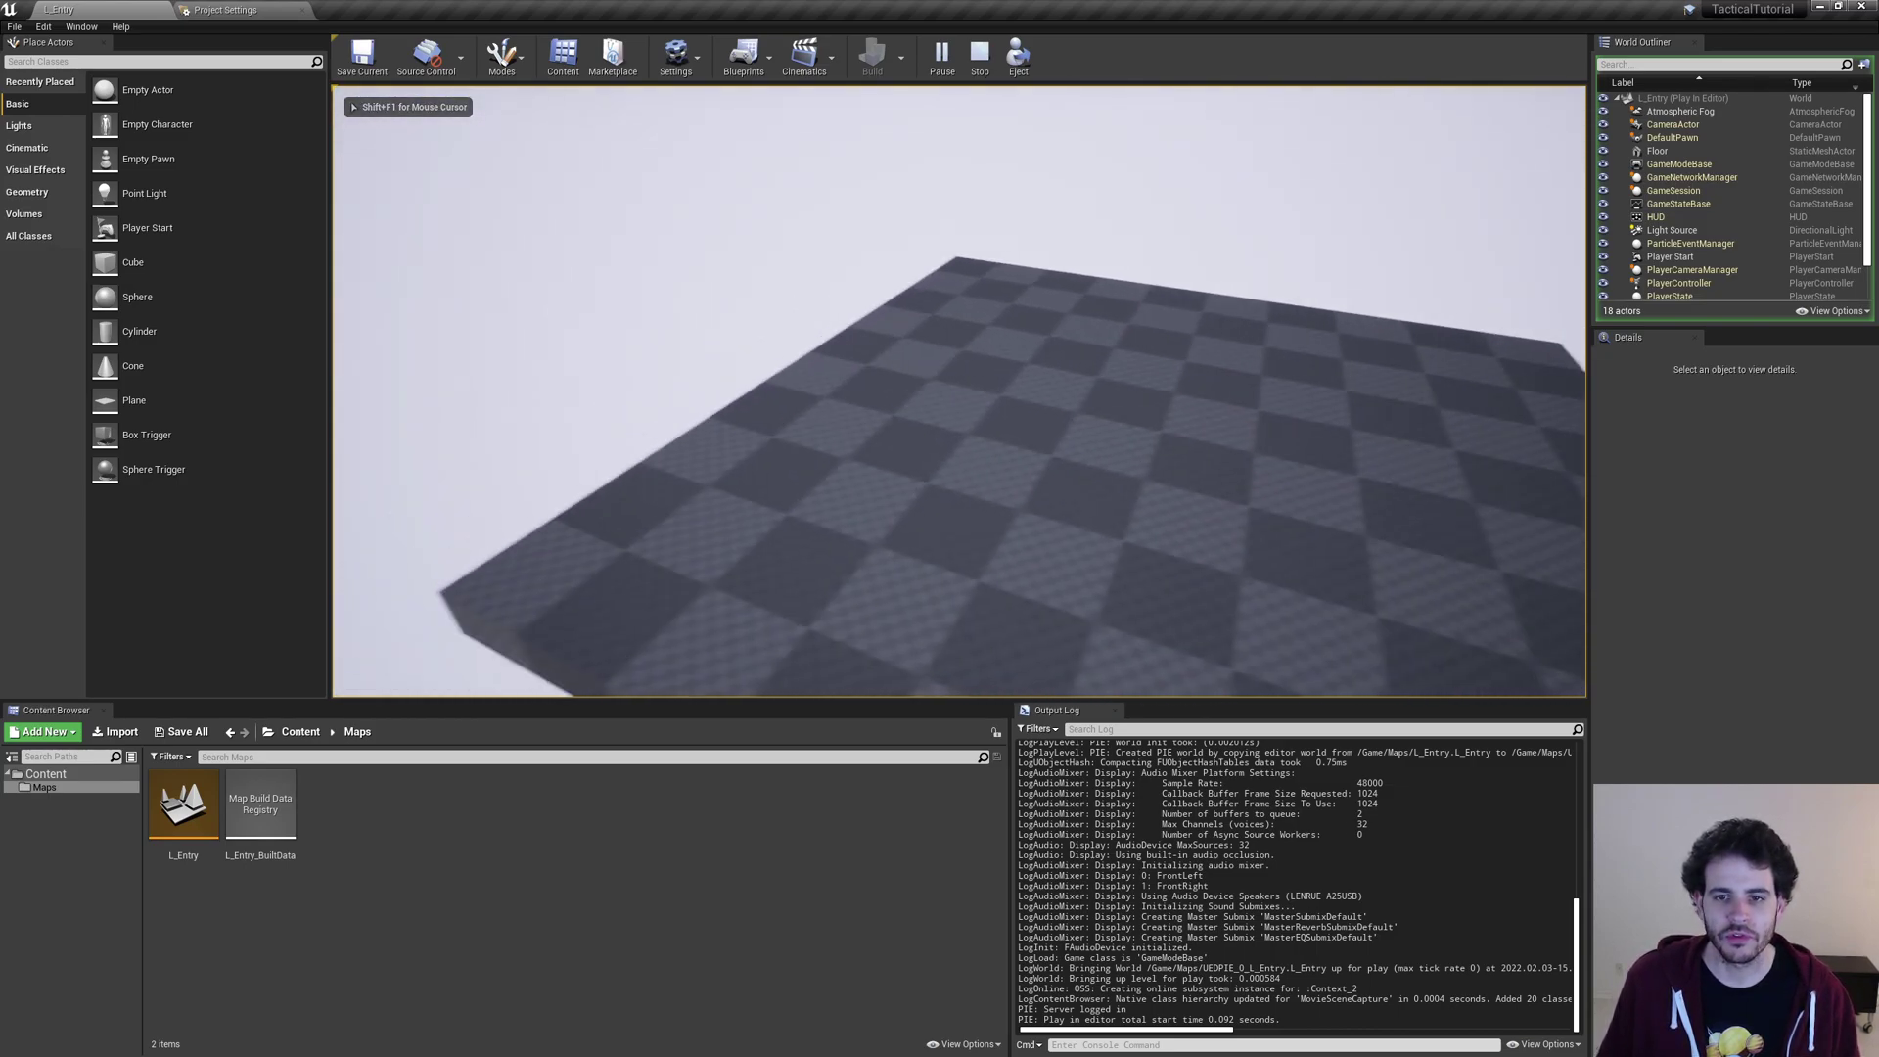
key("w")
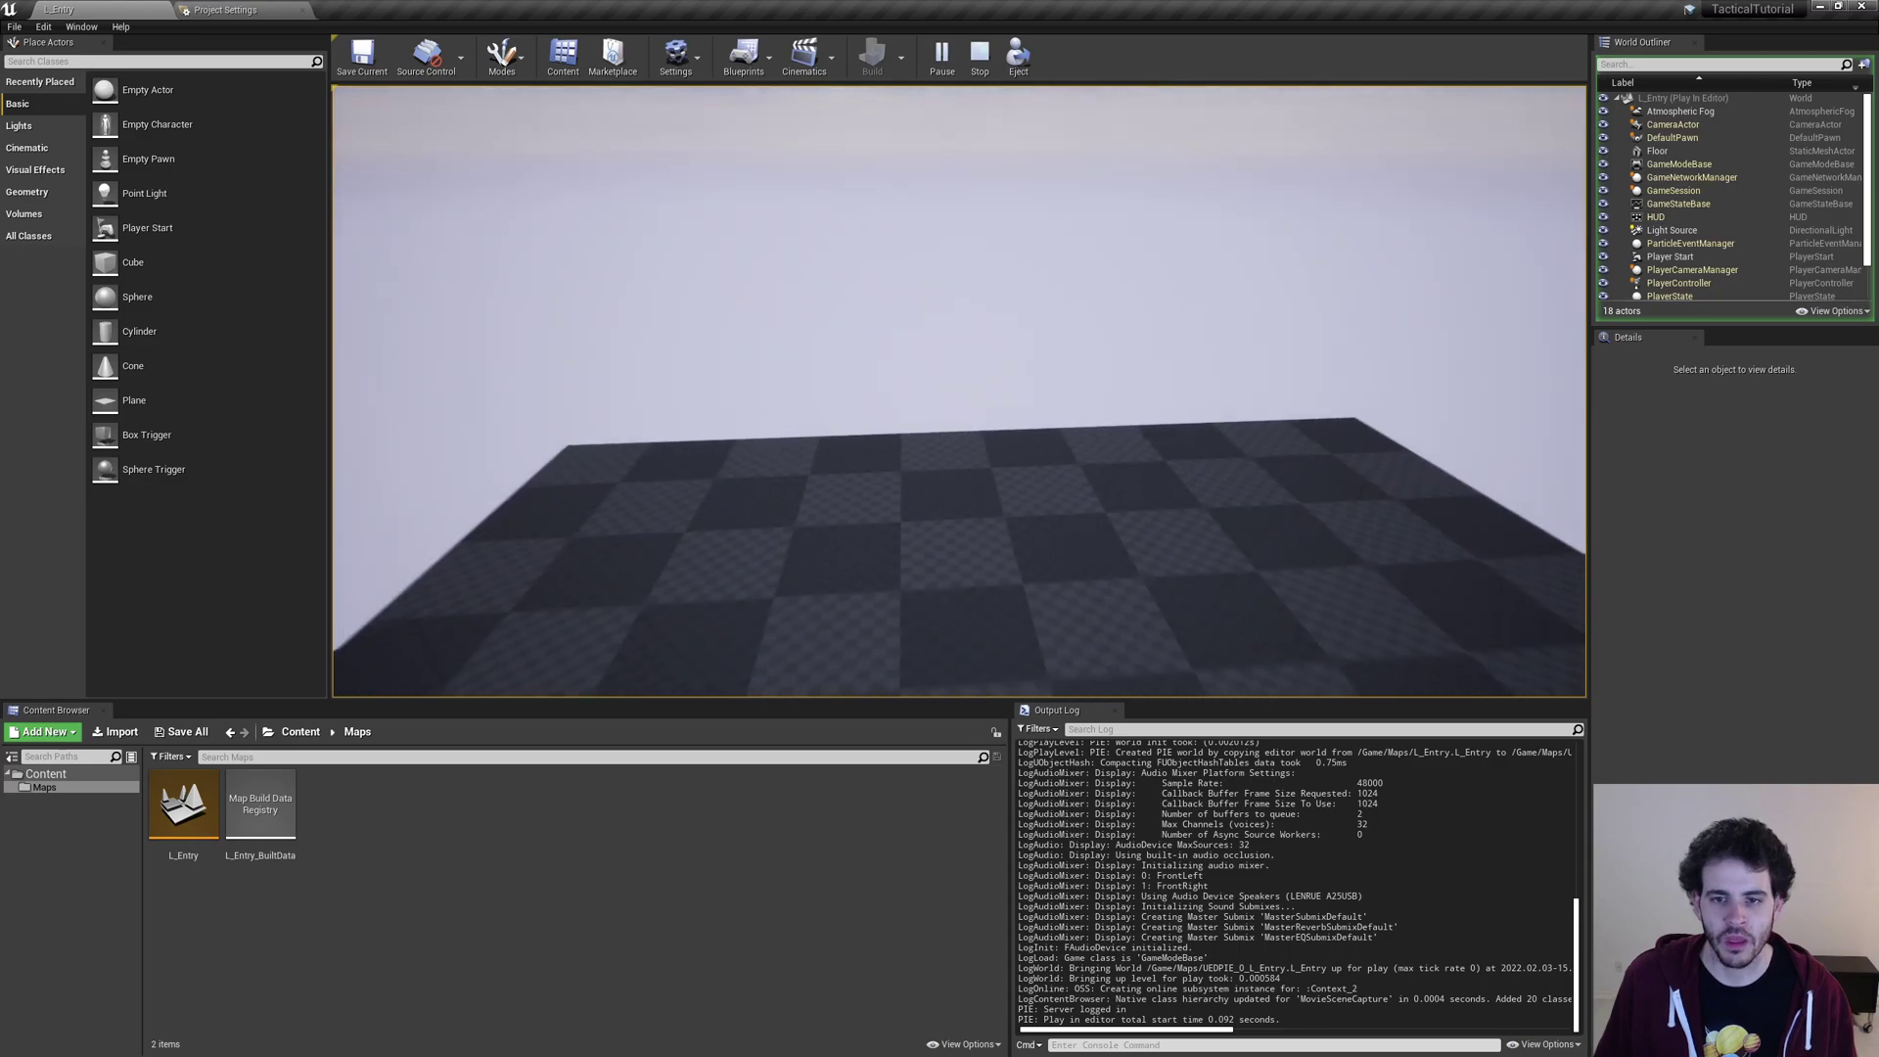
key("s")
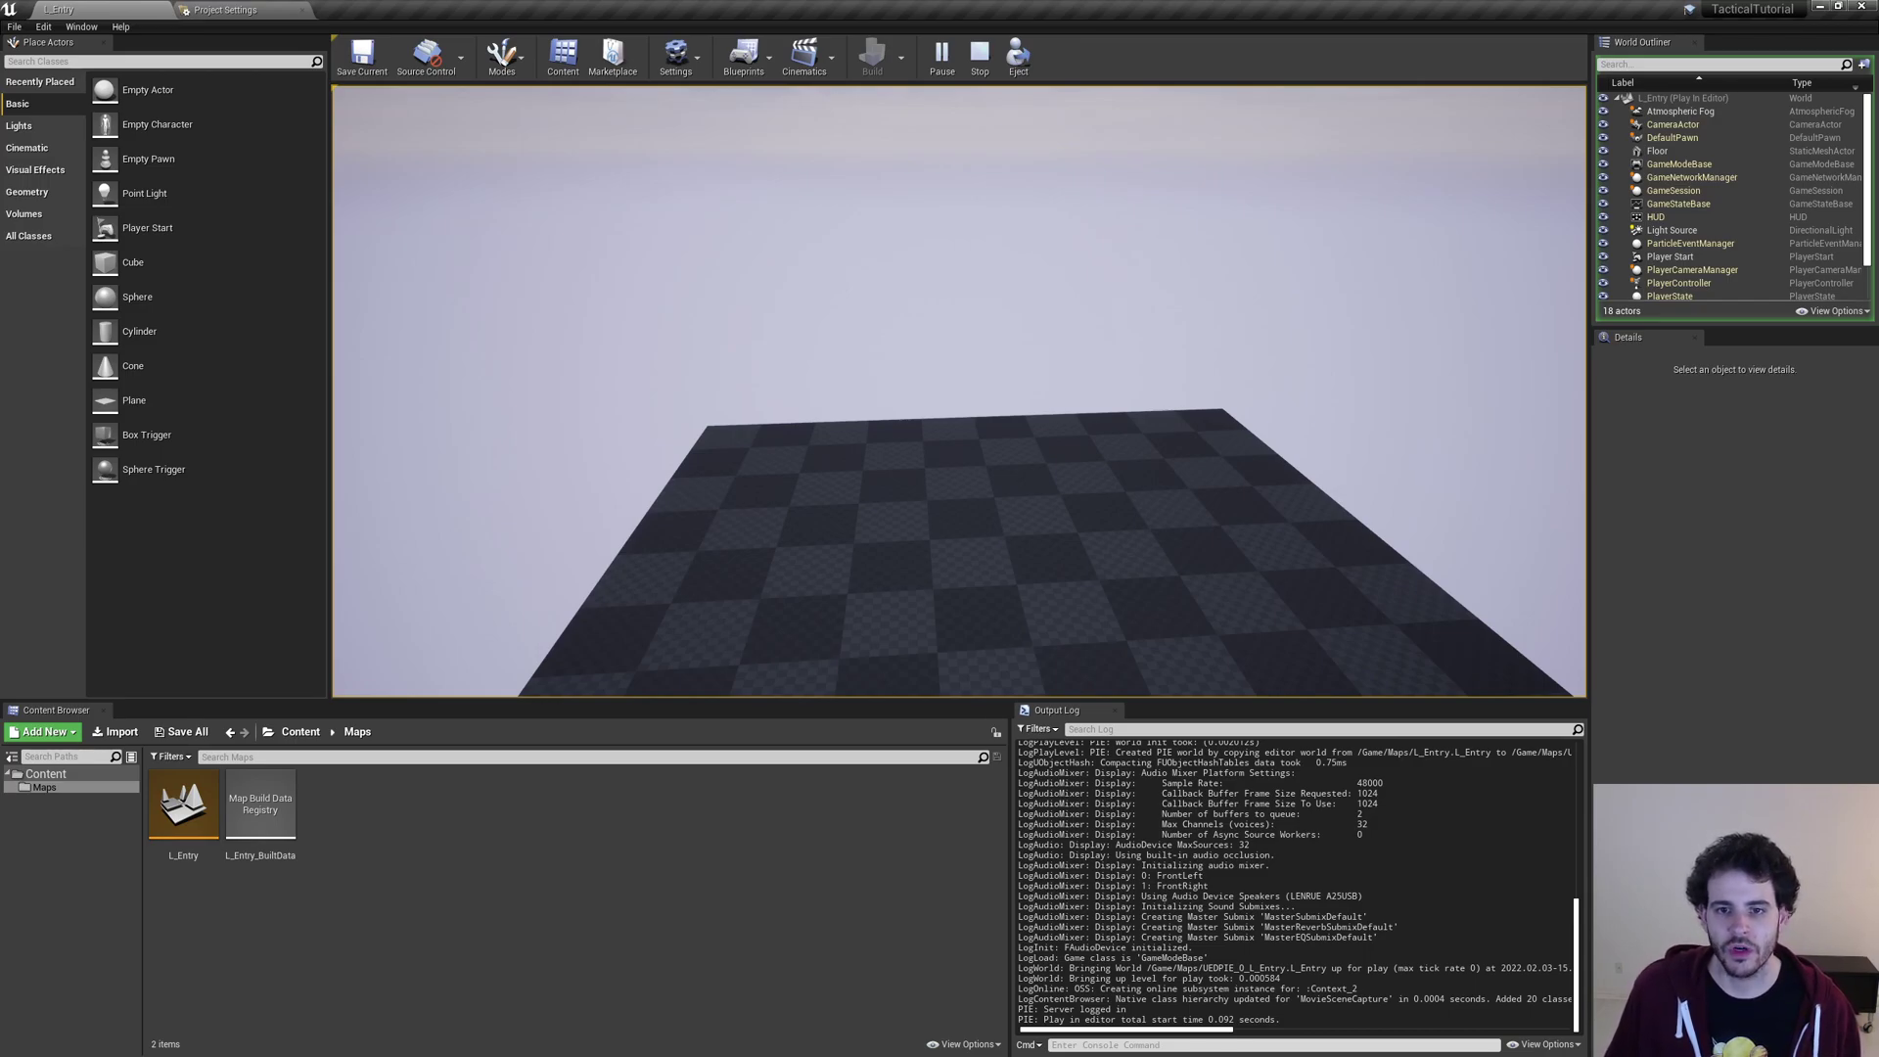
key("Escape")
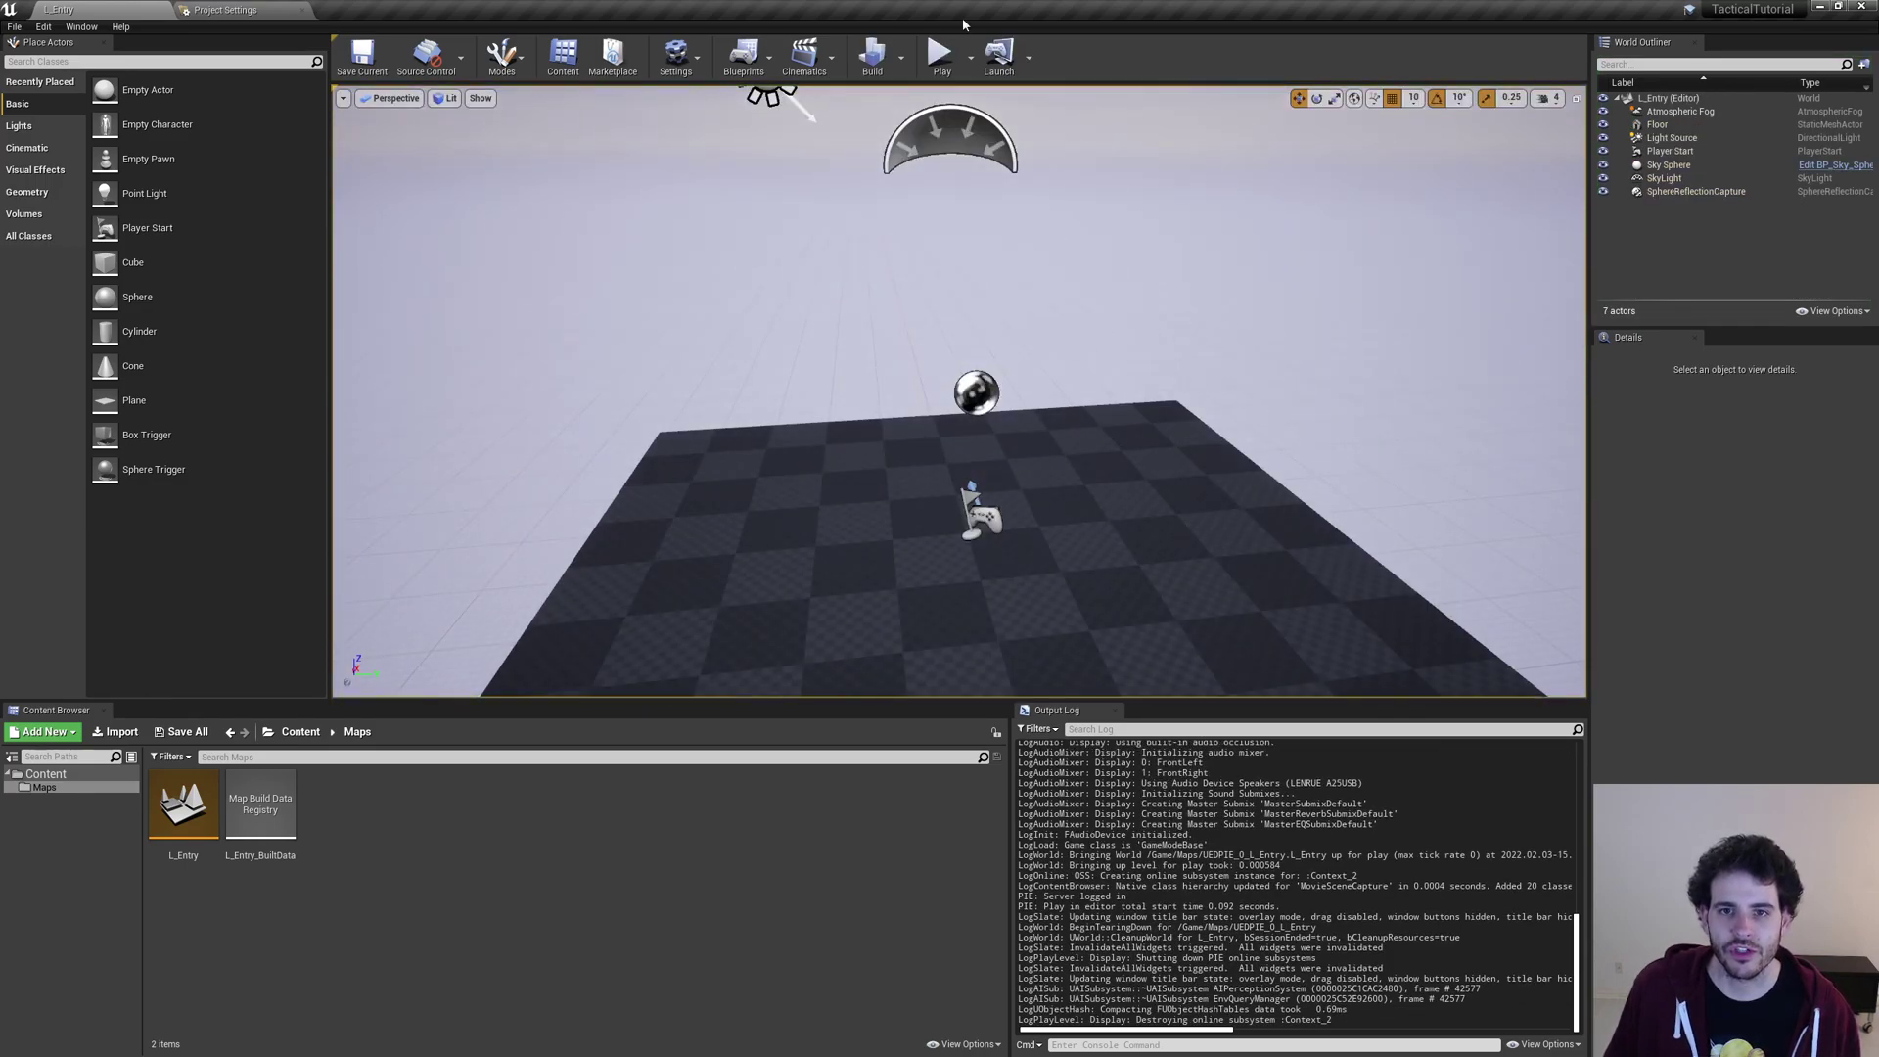
Run the level again, enlarge the World Outliner to fit all runtime actors, and stop the session
left_click(939, 55)
left_click_drag(1752, 325, 1751, 387)
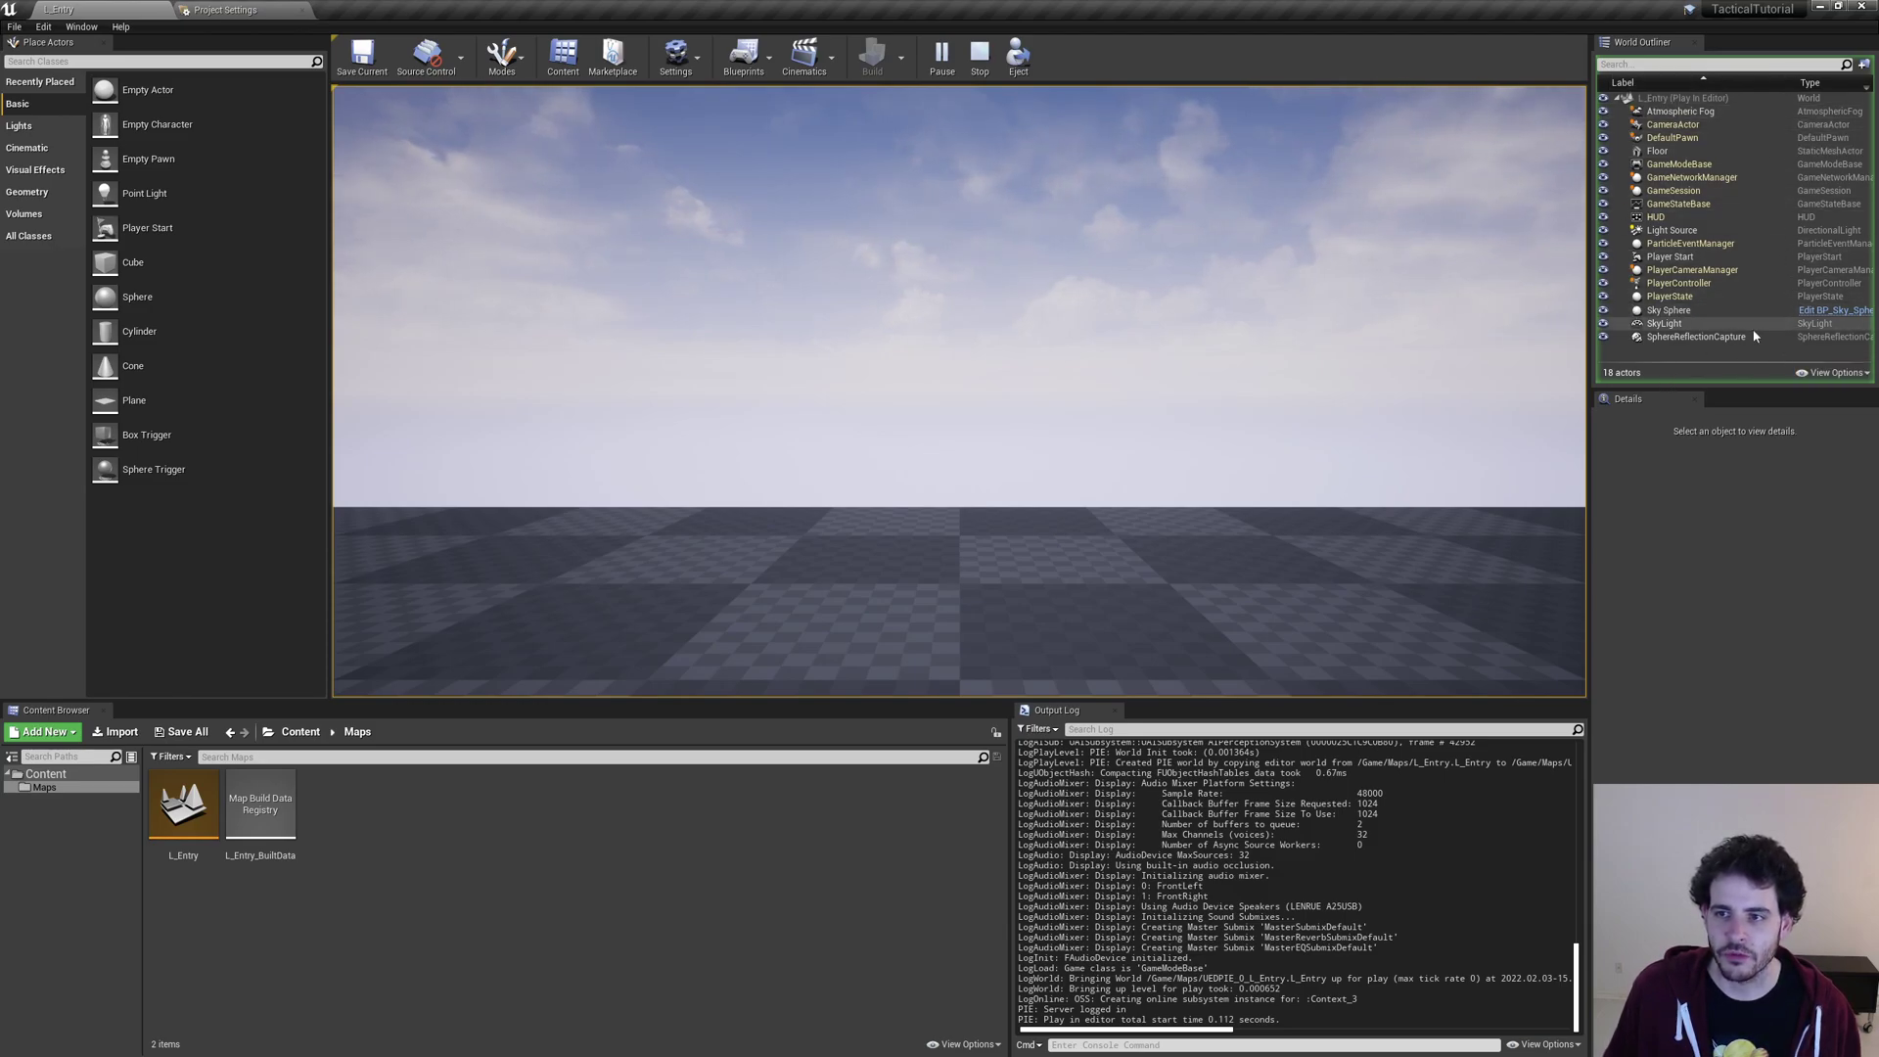
left_click(978, 54)
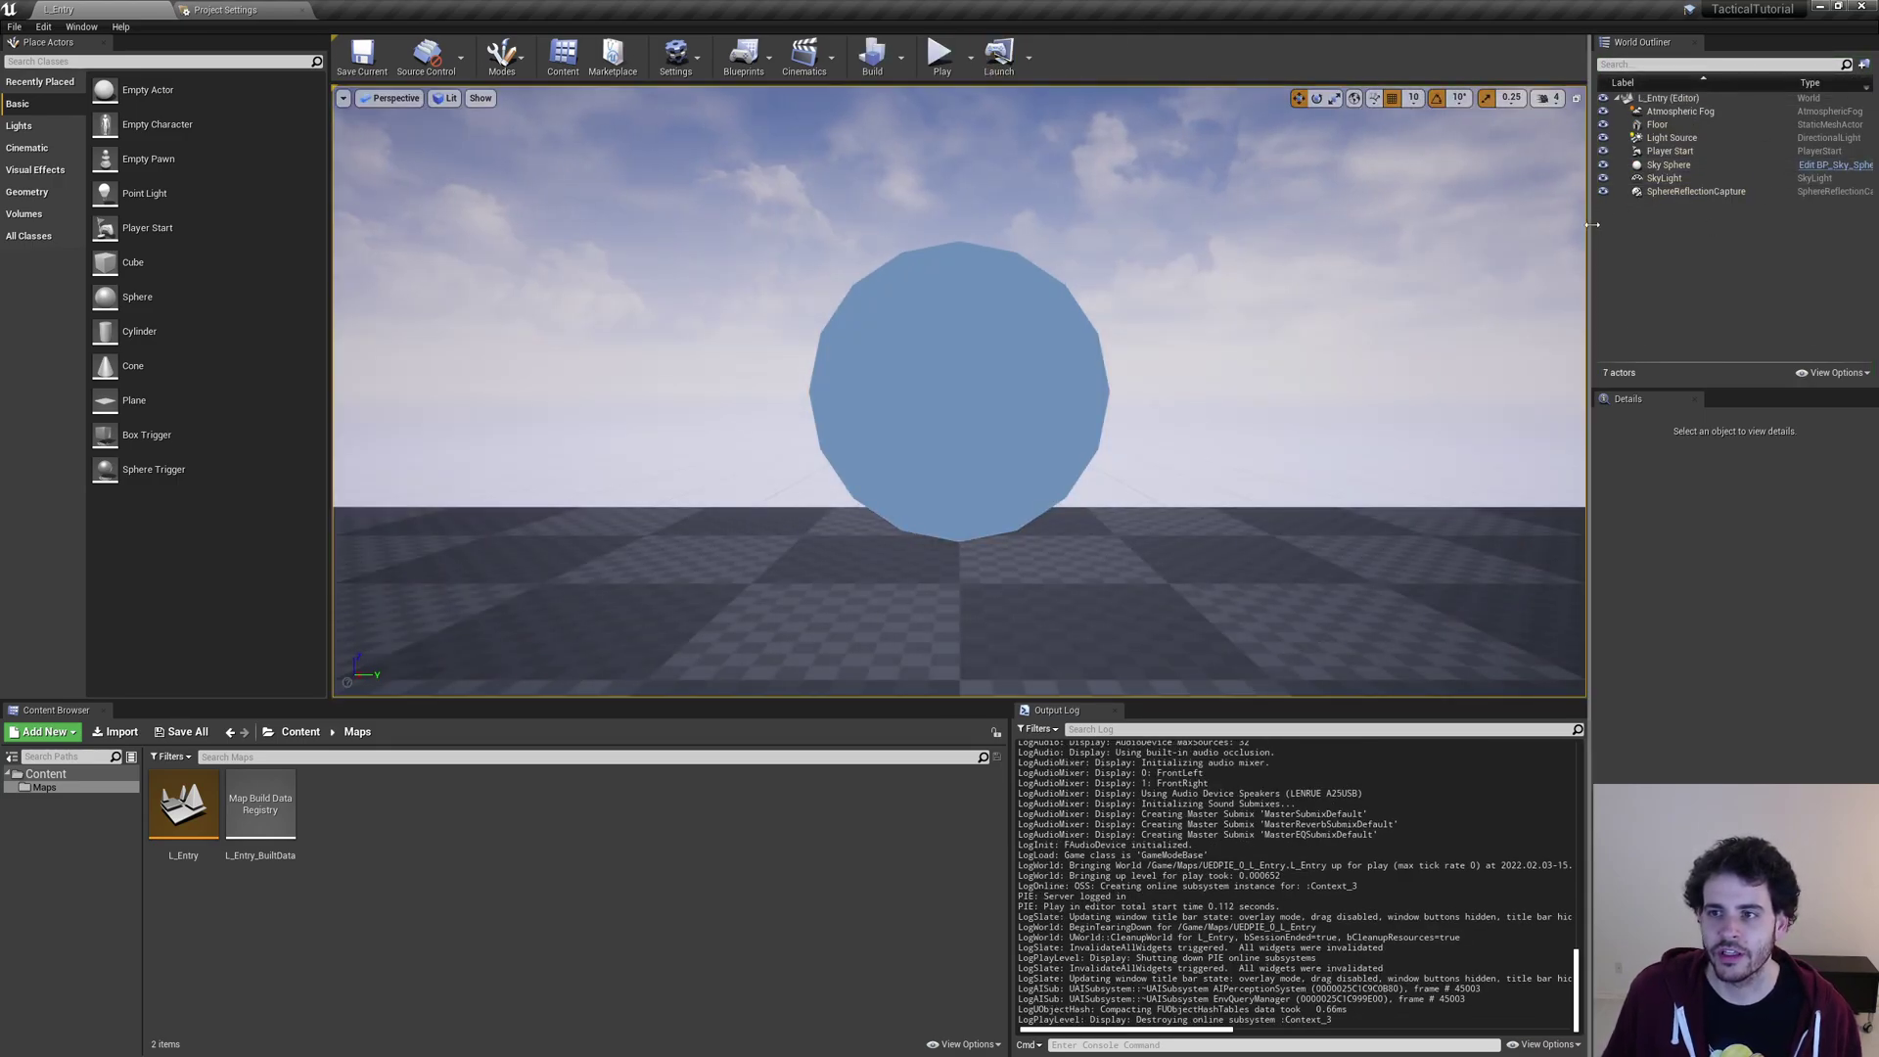
Play the level and examine the spawned DefaultPawn and PlayerController actors, flying the pawn around the floor
left_click(942, 56)
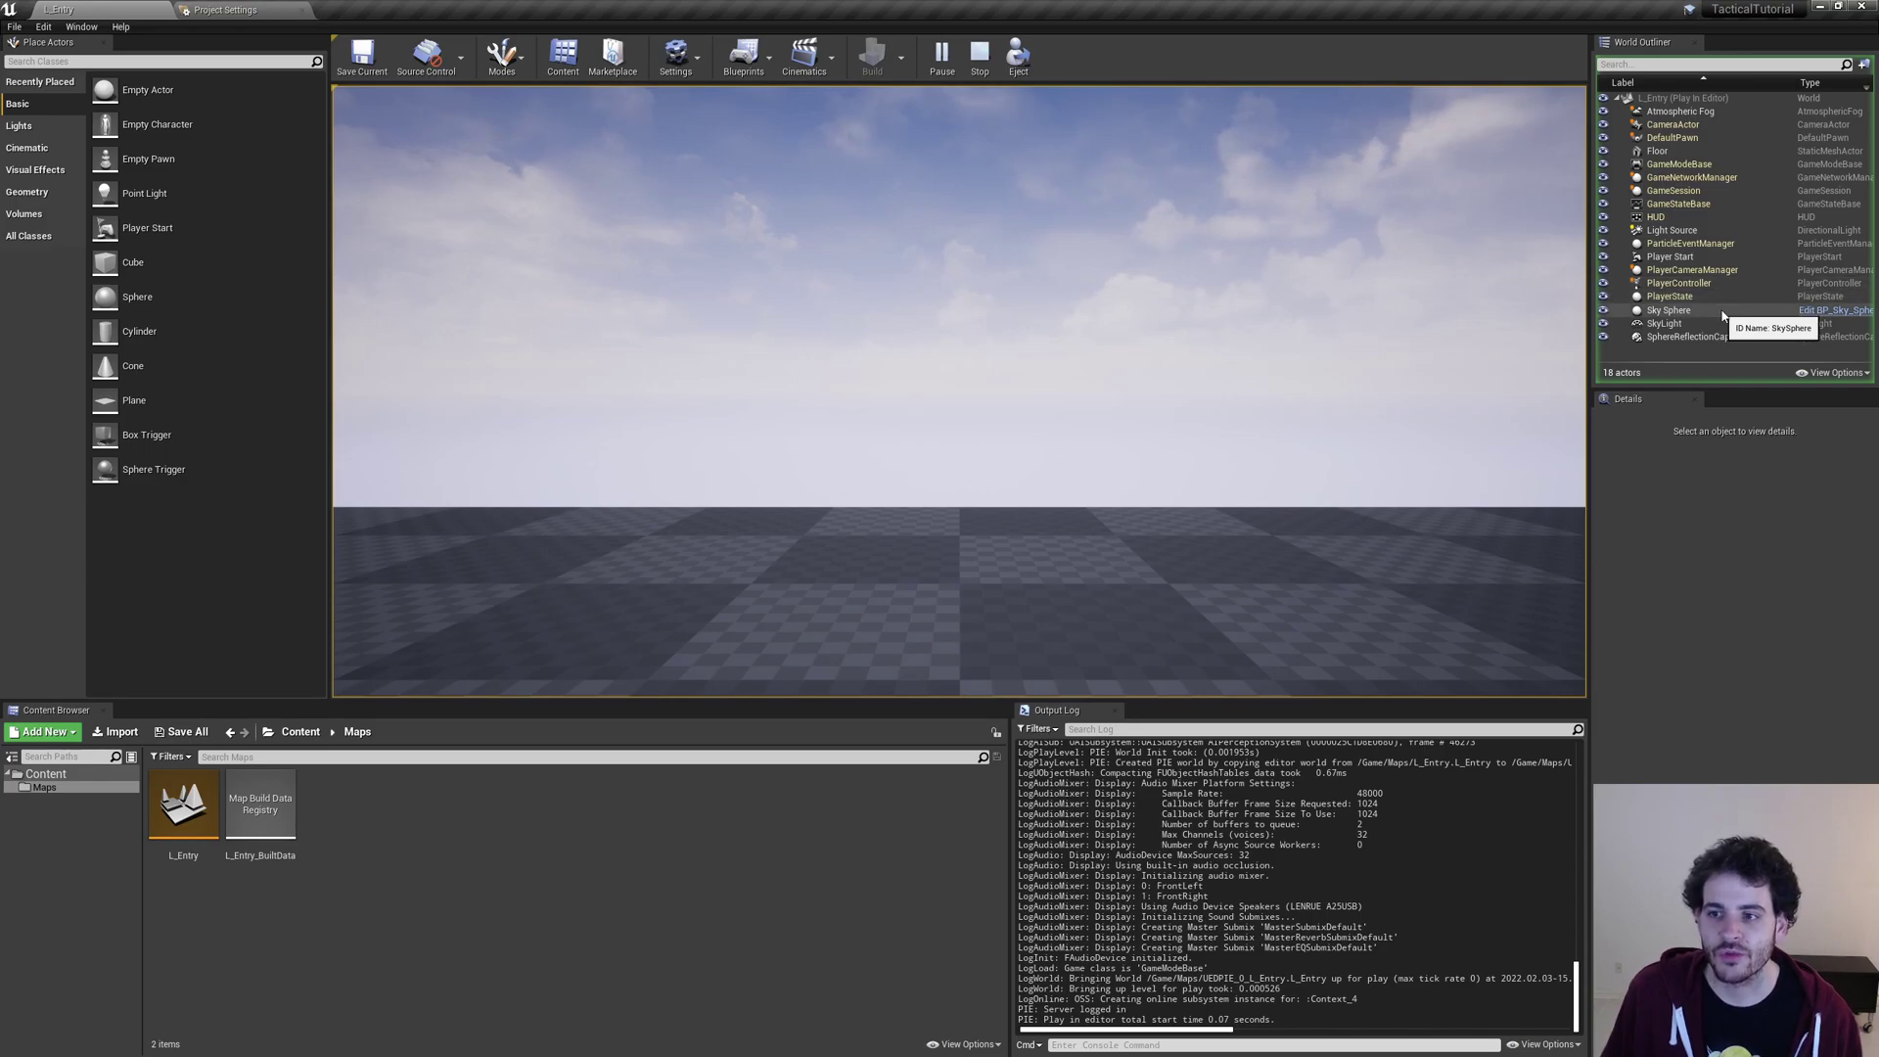
left_click(1700, 125)
left_click(1676, 138)
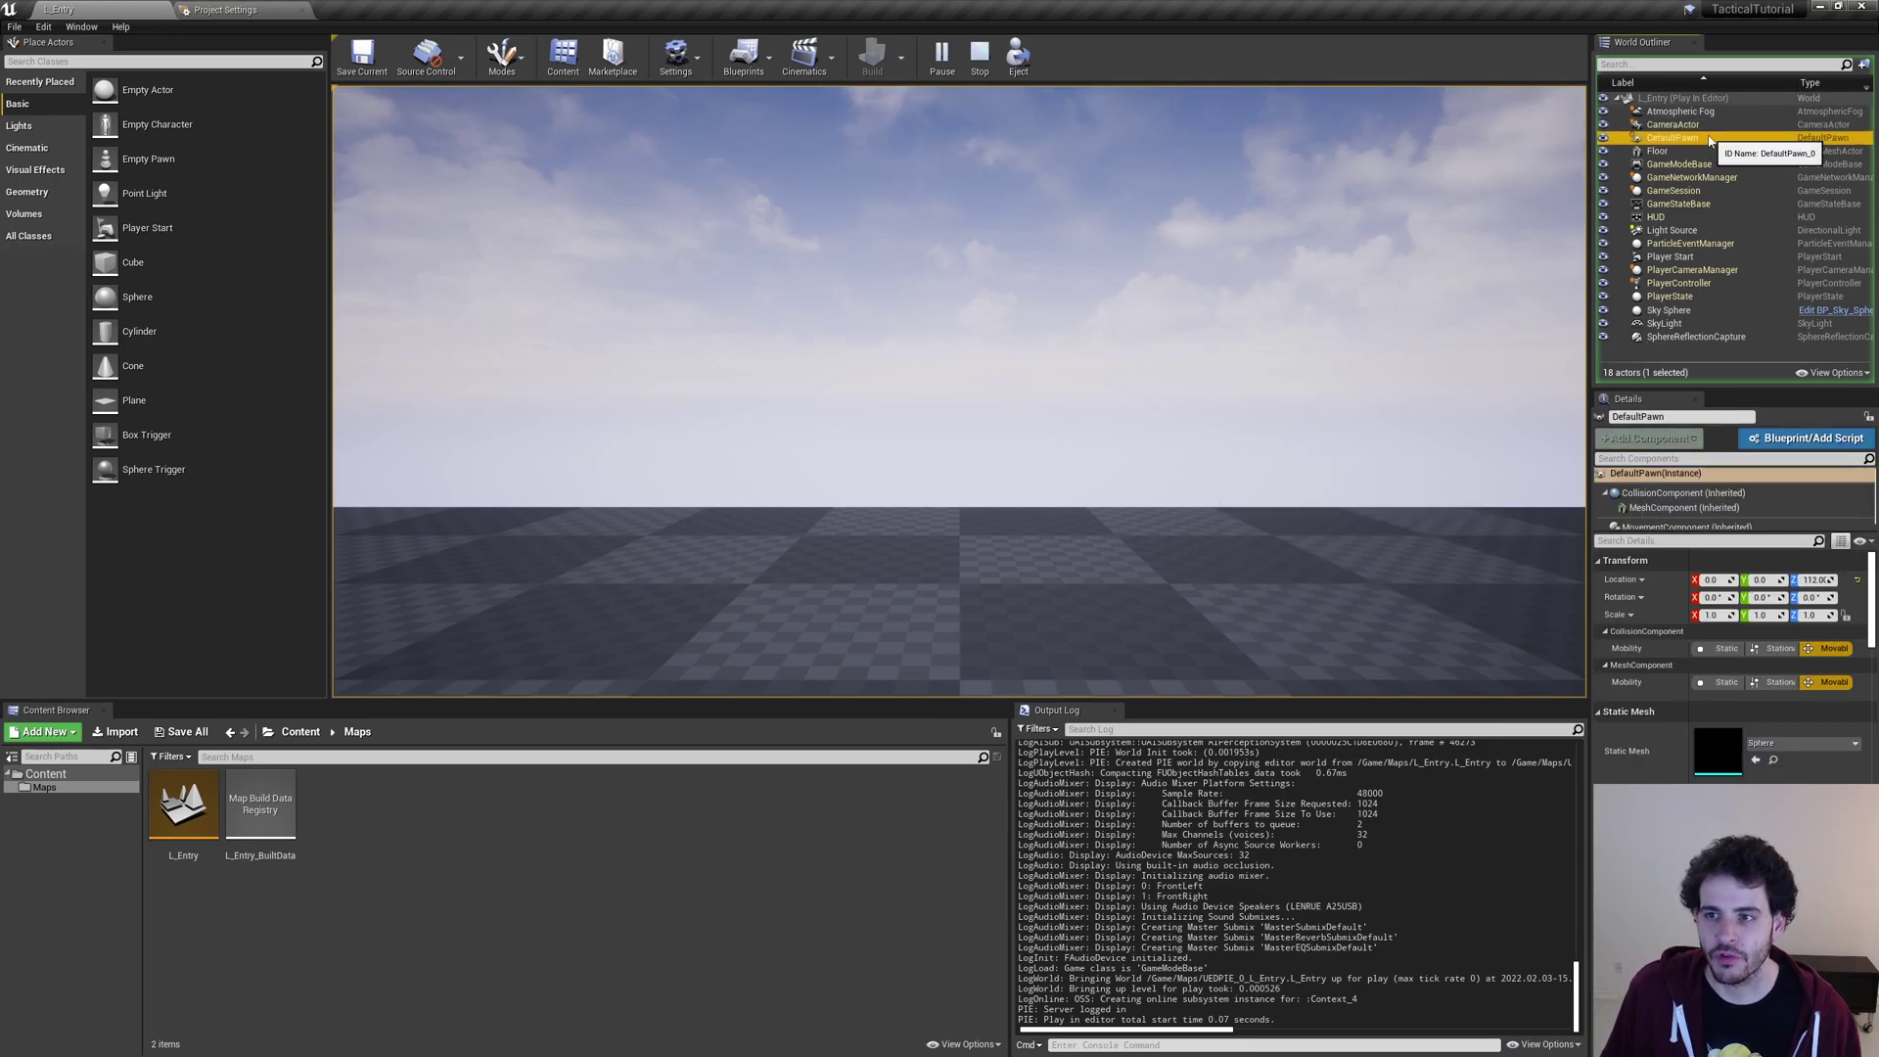
left_click(1691, 284)
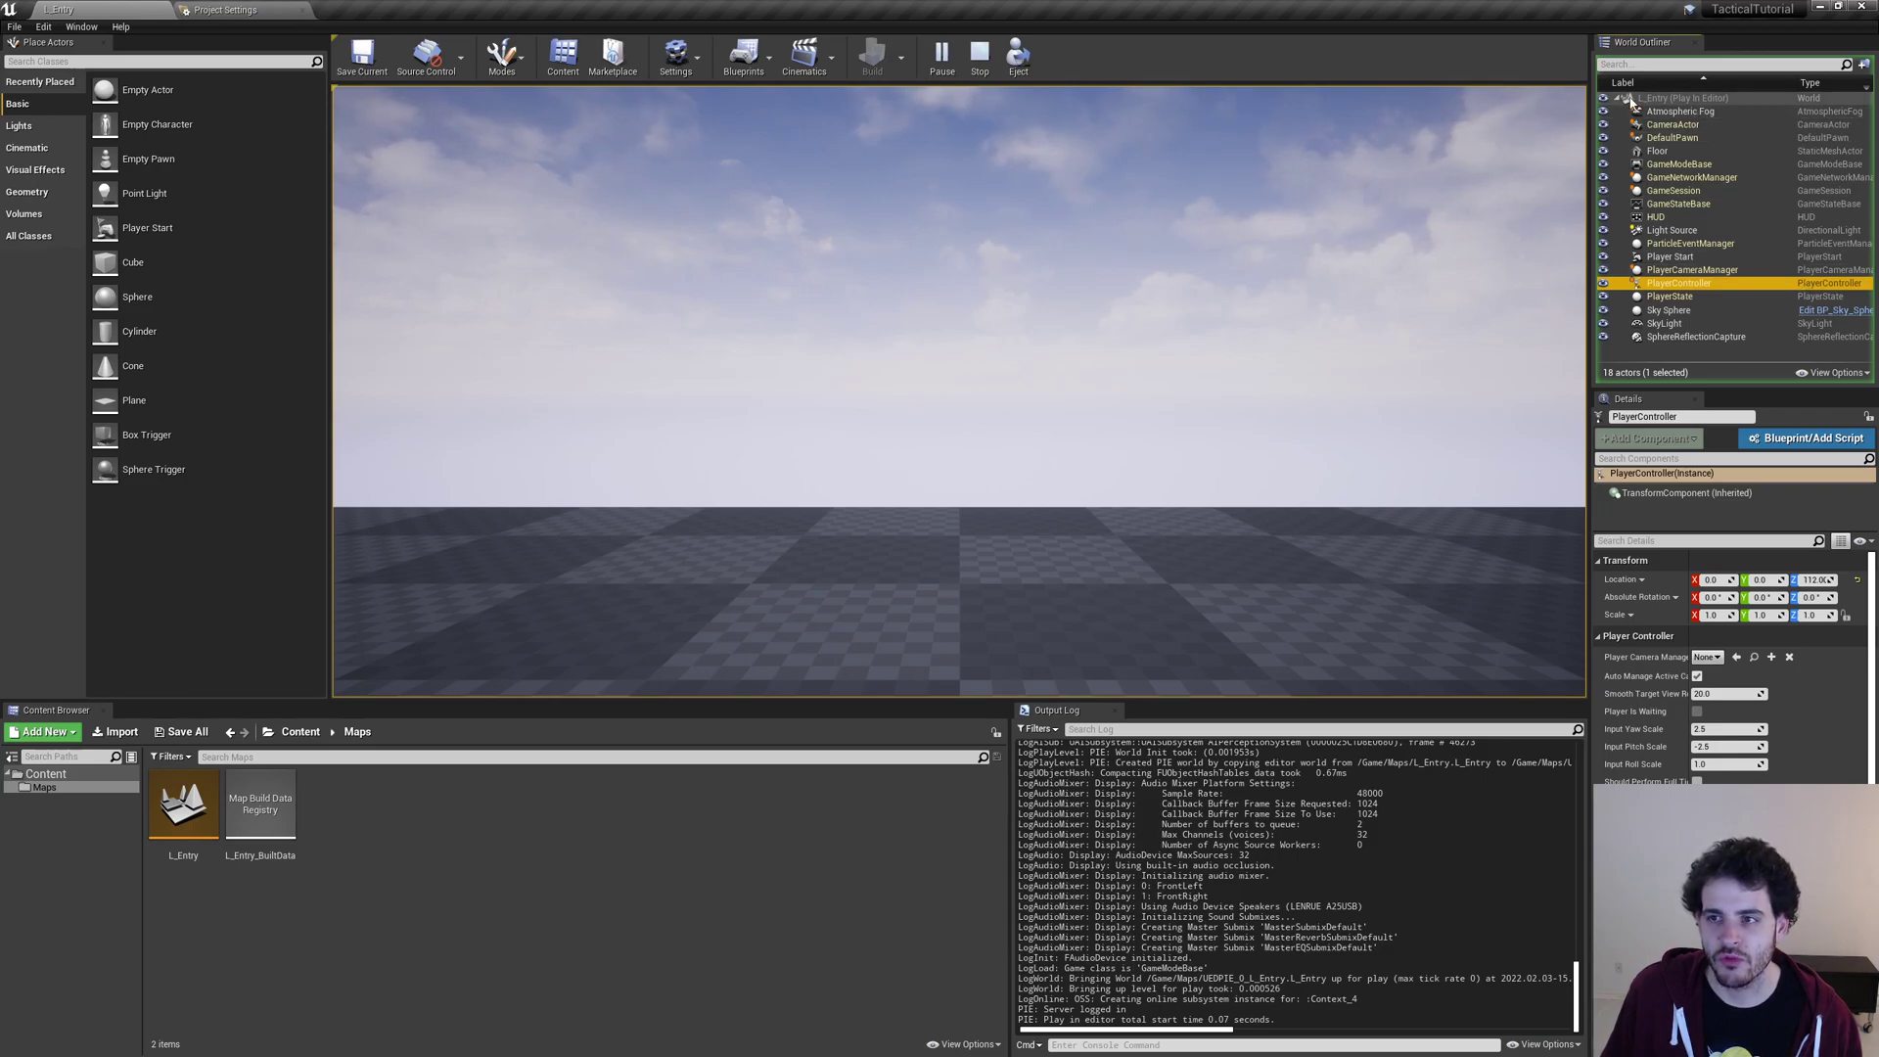
left_click(1517, 392)
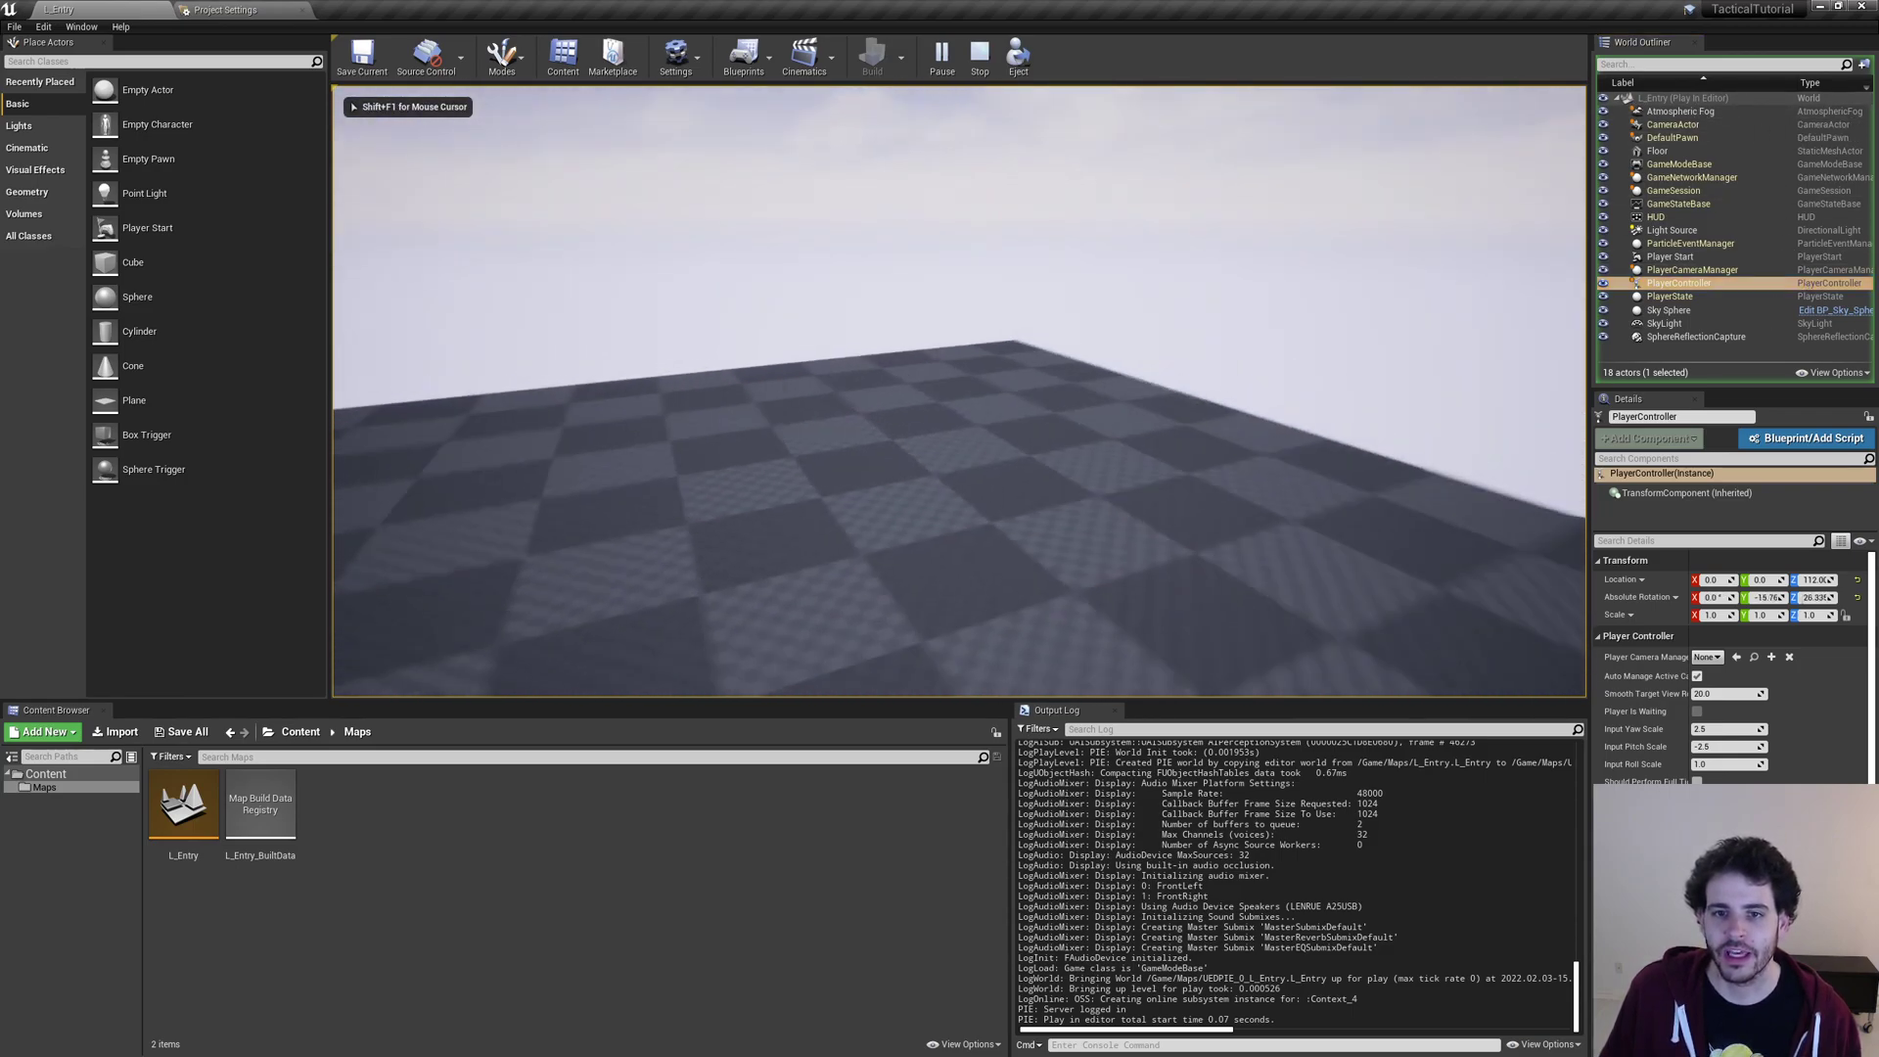
key("s")
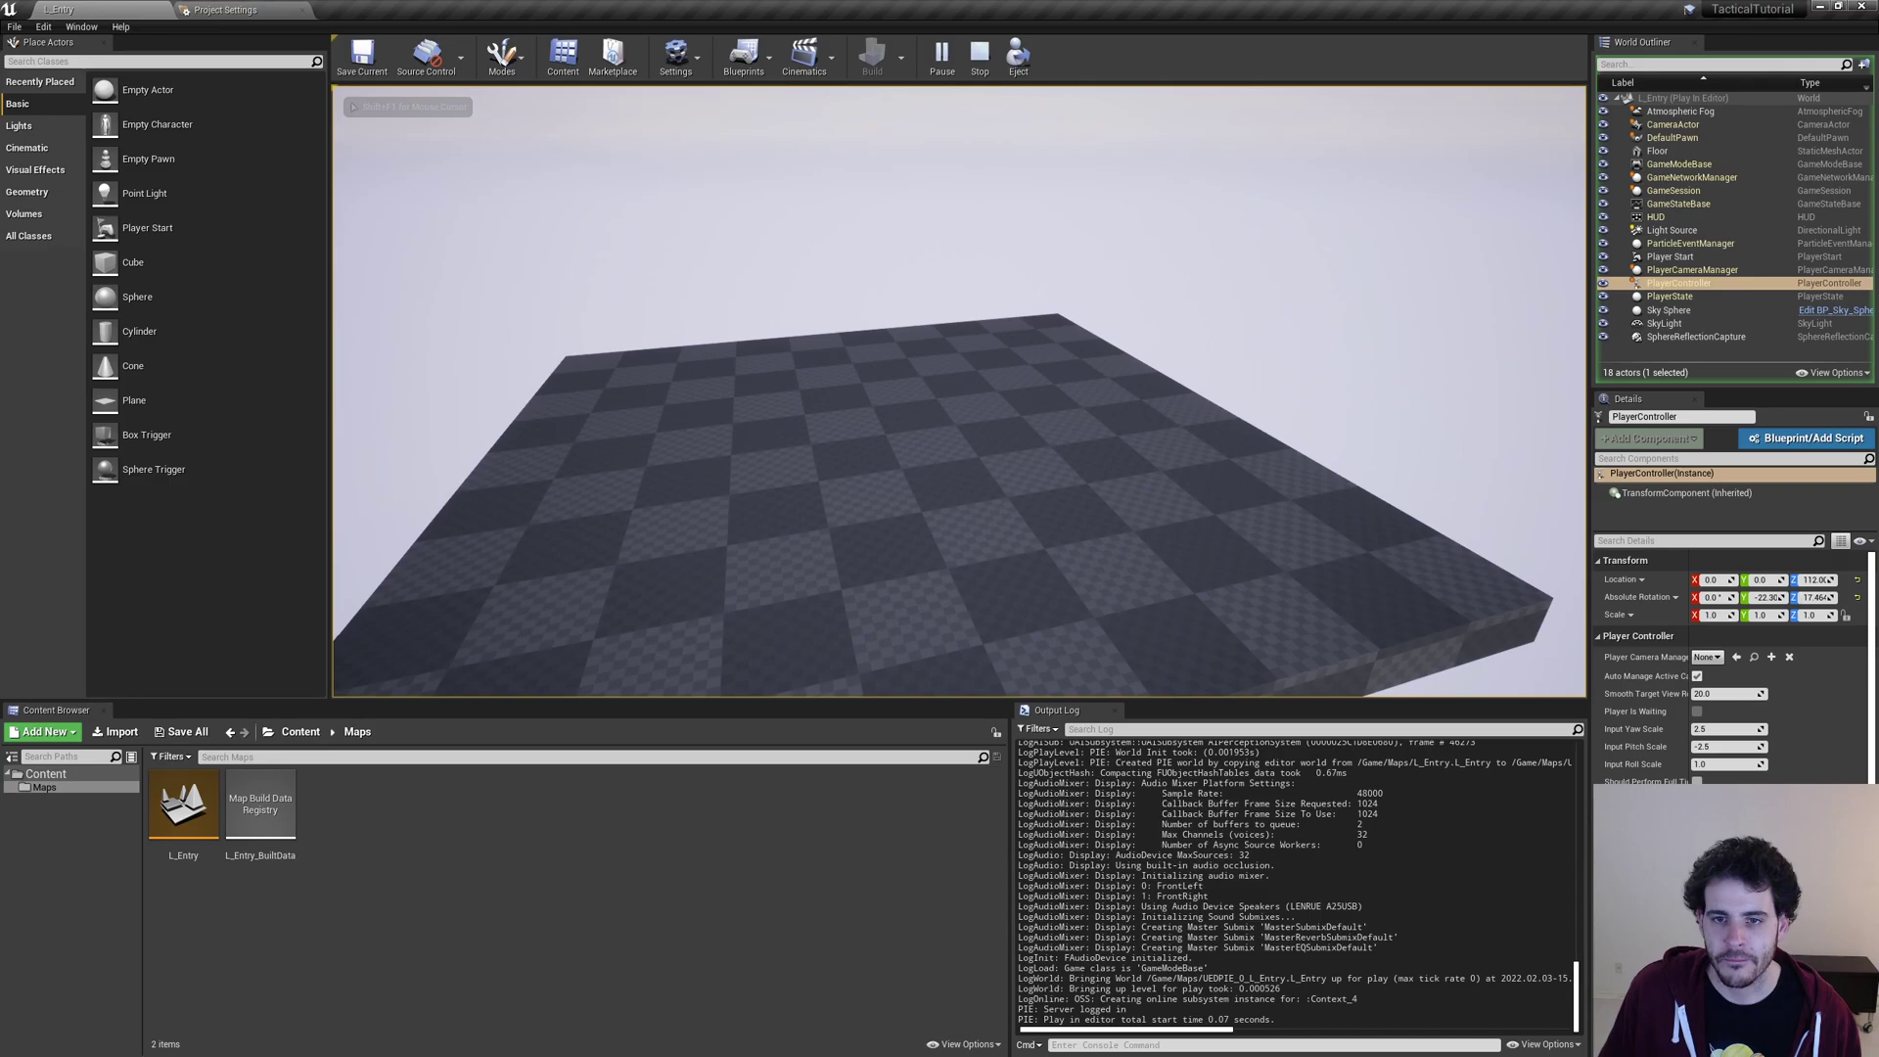
Restart the play session, examine the class assignments of the spawned GameModeBase actor, and stop the session
key("Escape")
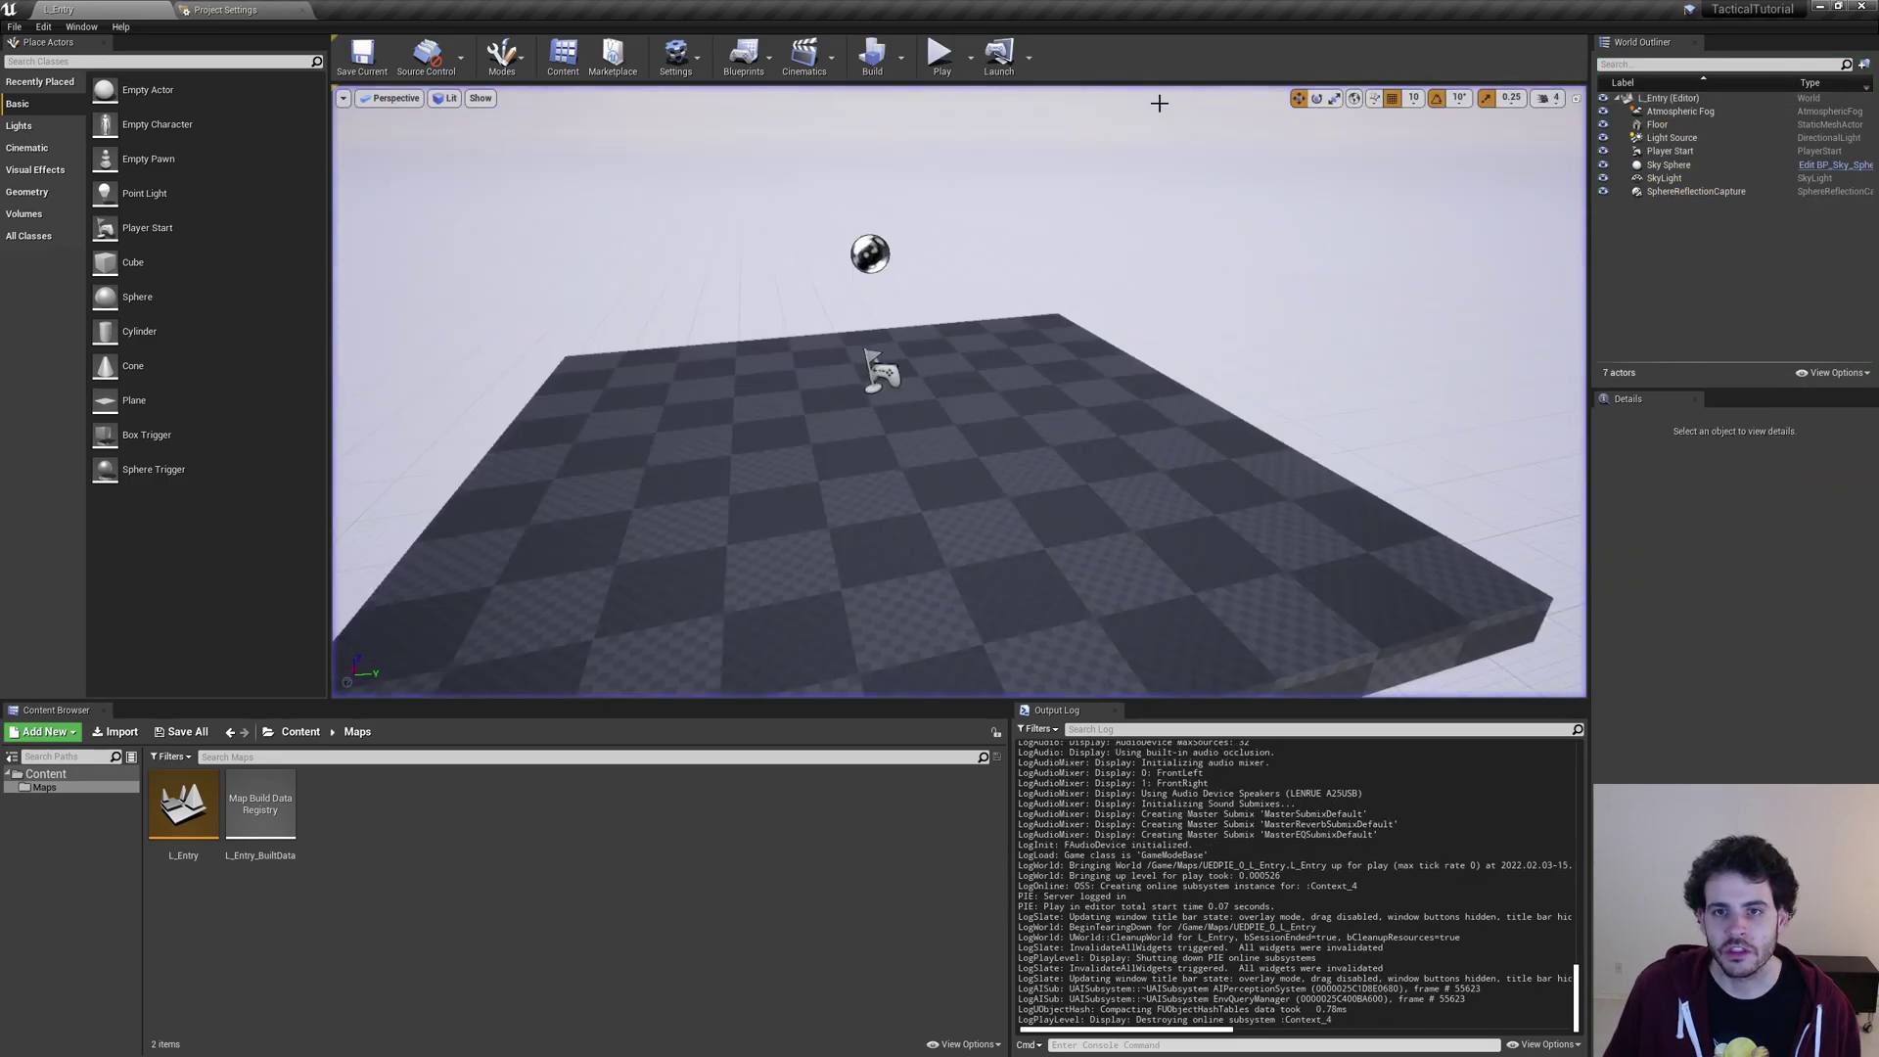
left_click(941, 54)
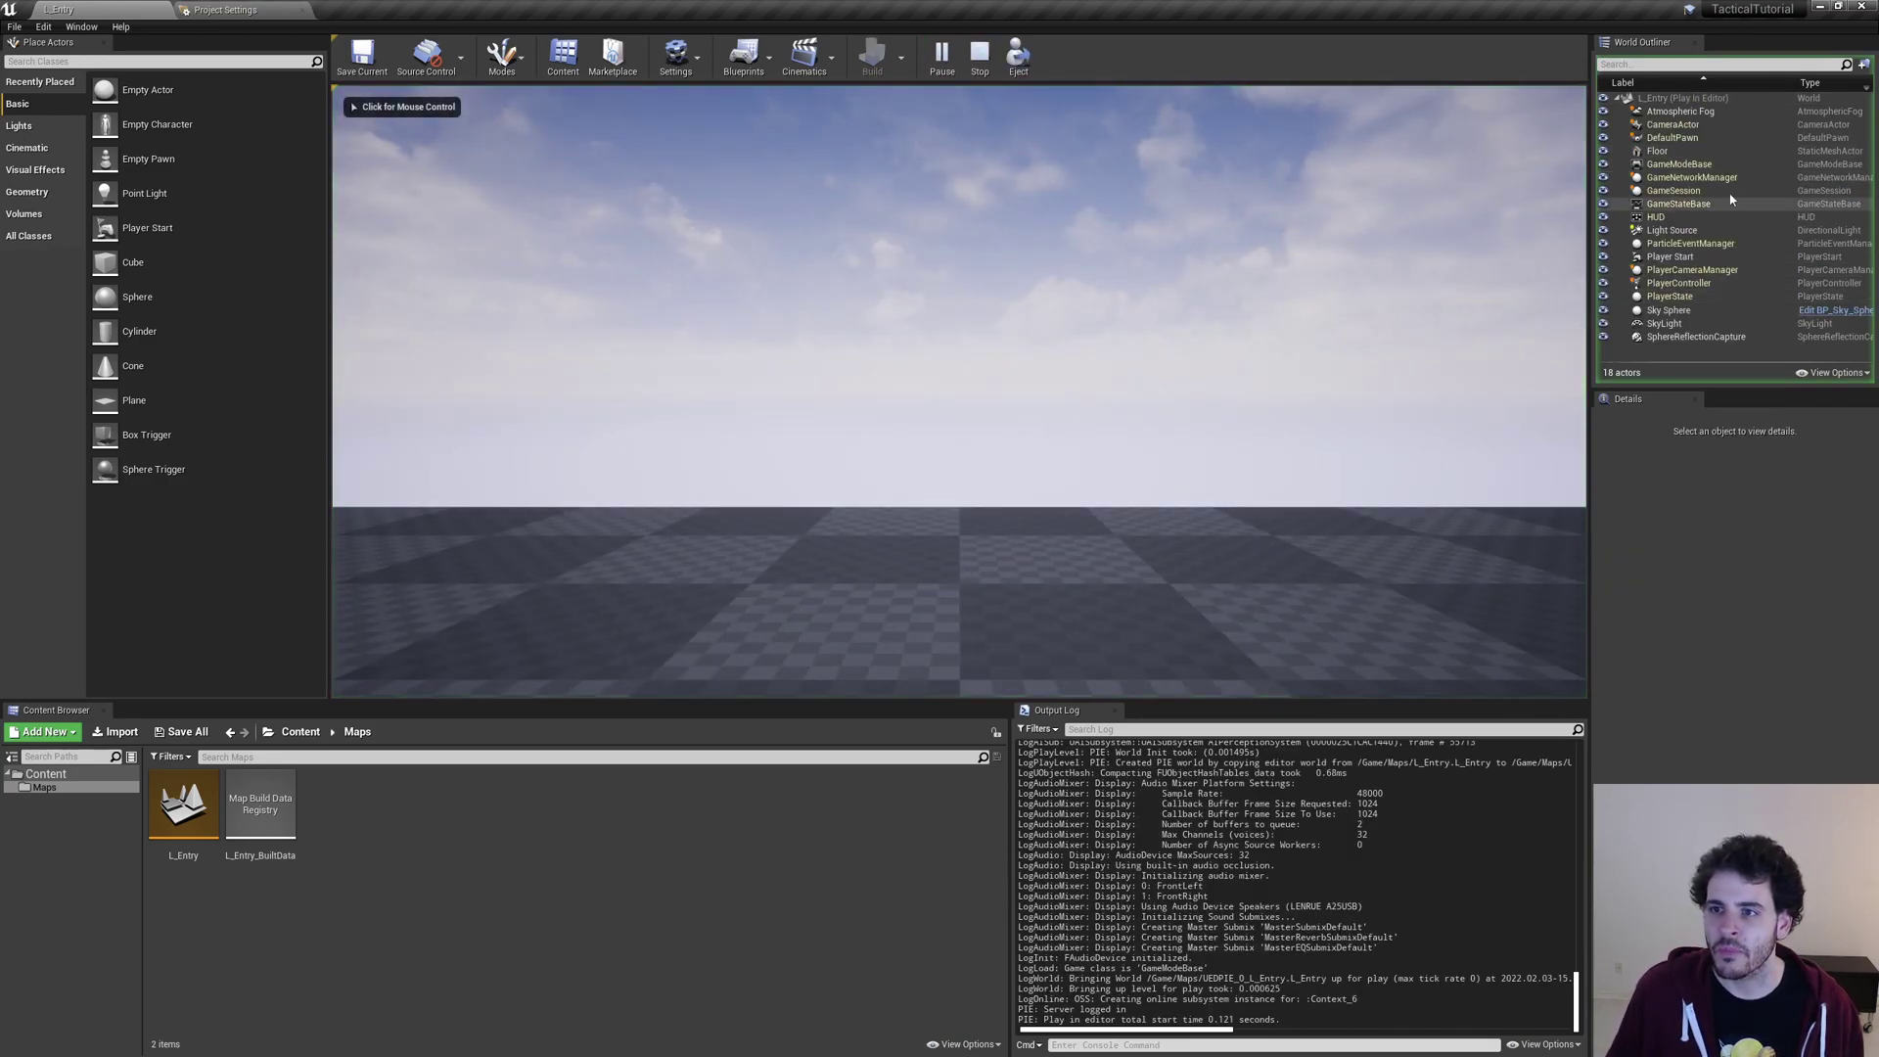
left_click(1750, 165)
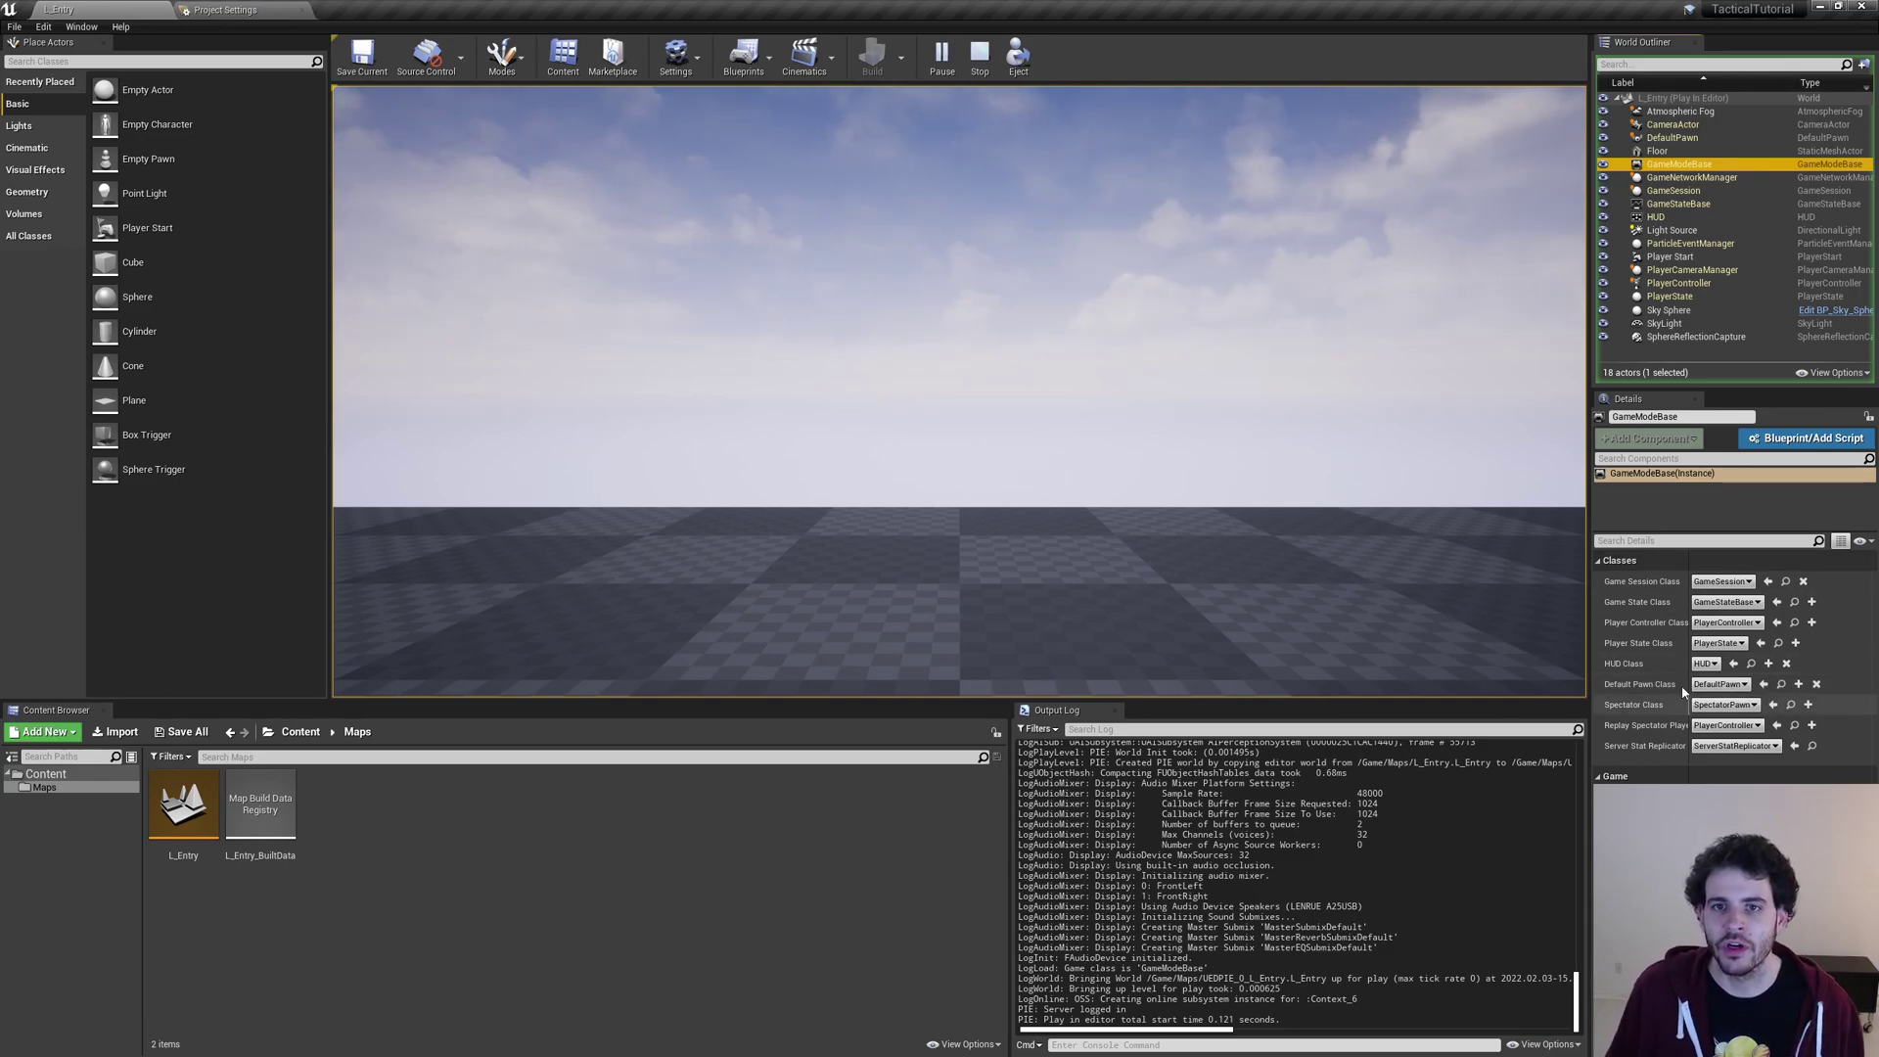
left_click(980, 54)
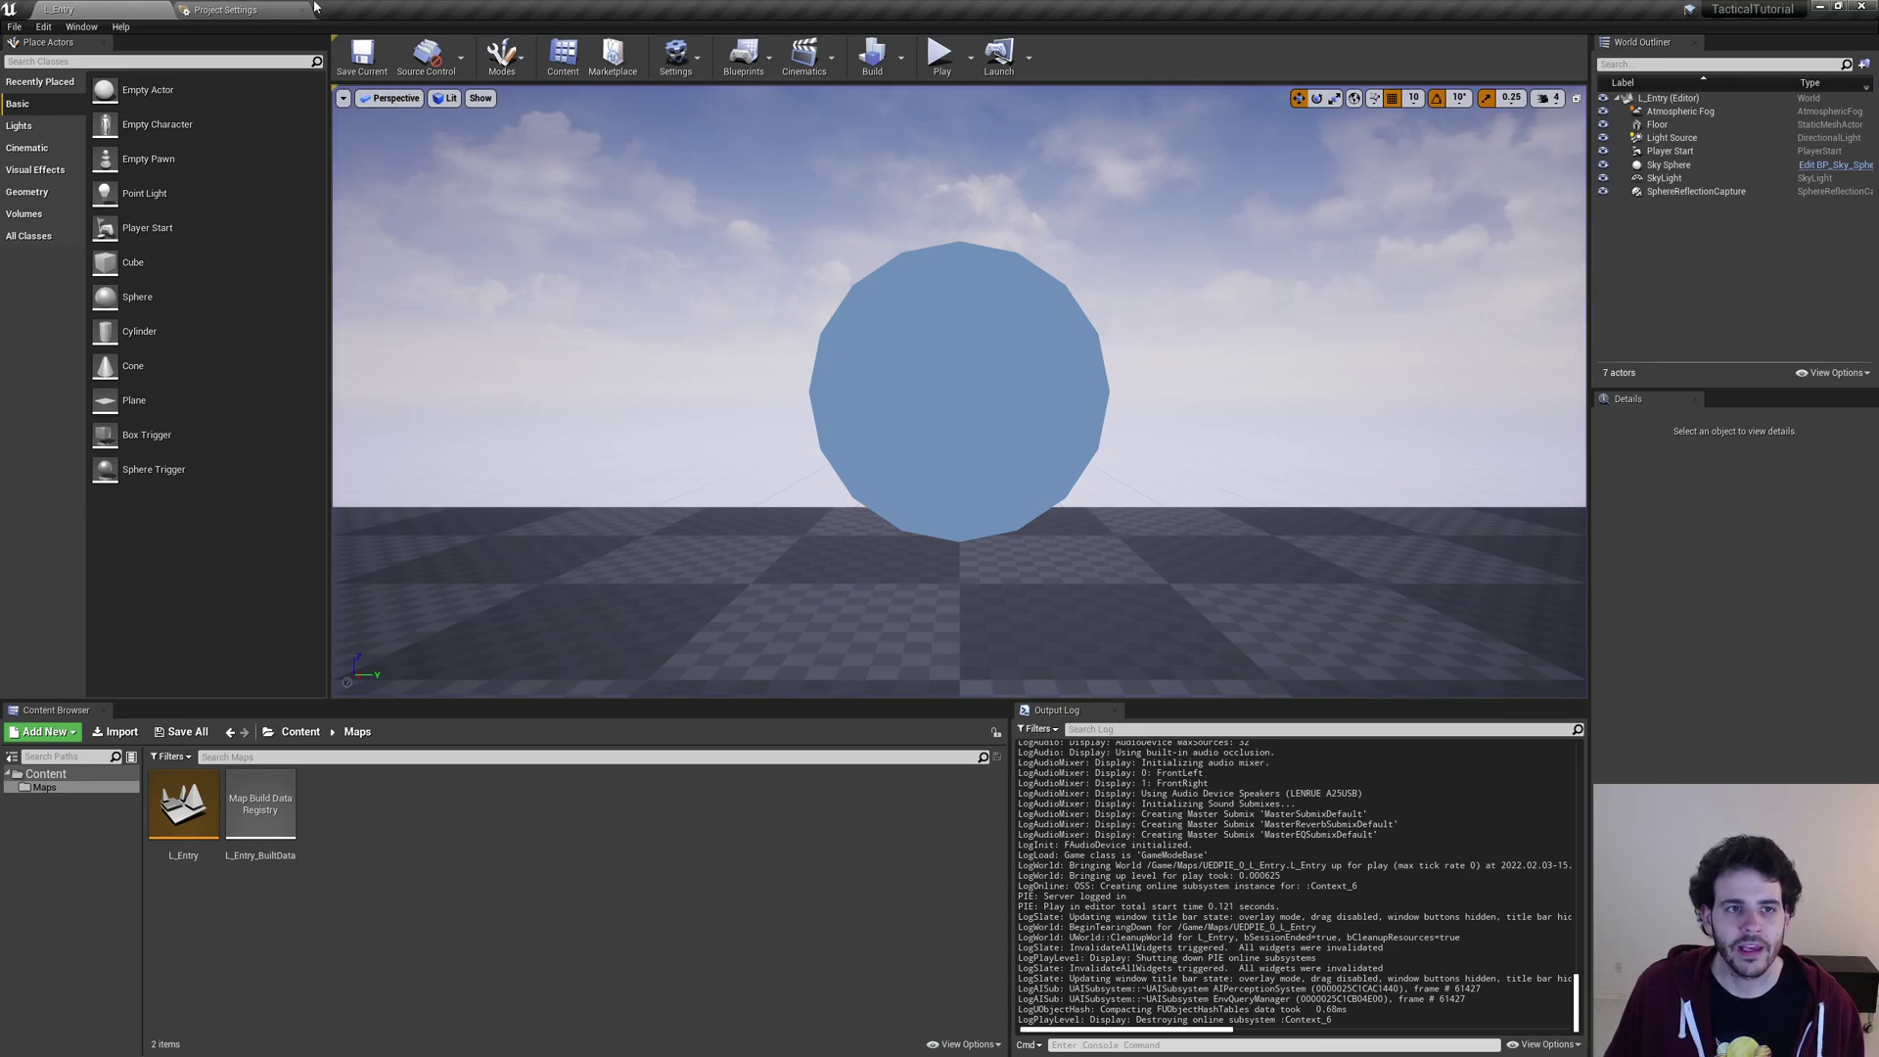
Check the Default GameMode entry in the project's Maps & Modes settings and return to the level
left_click(238, 9)
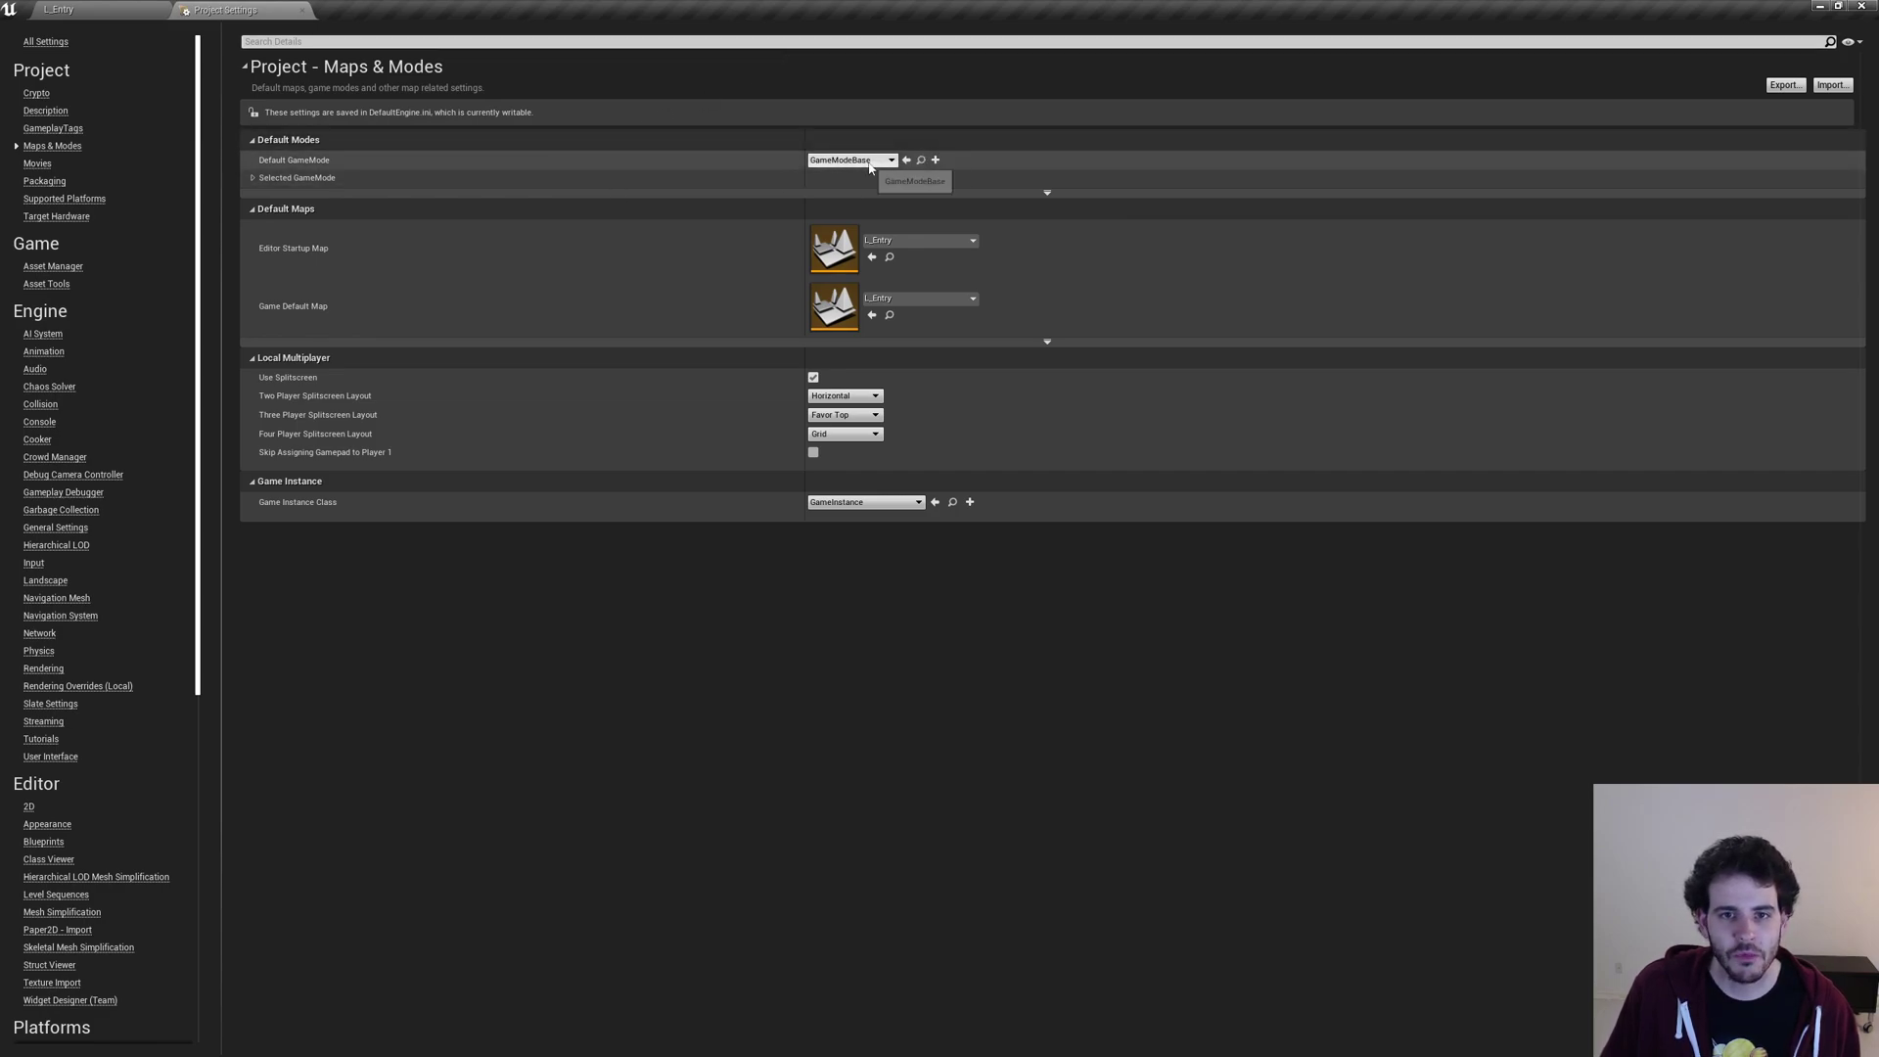
mouse_move(288, 164)
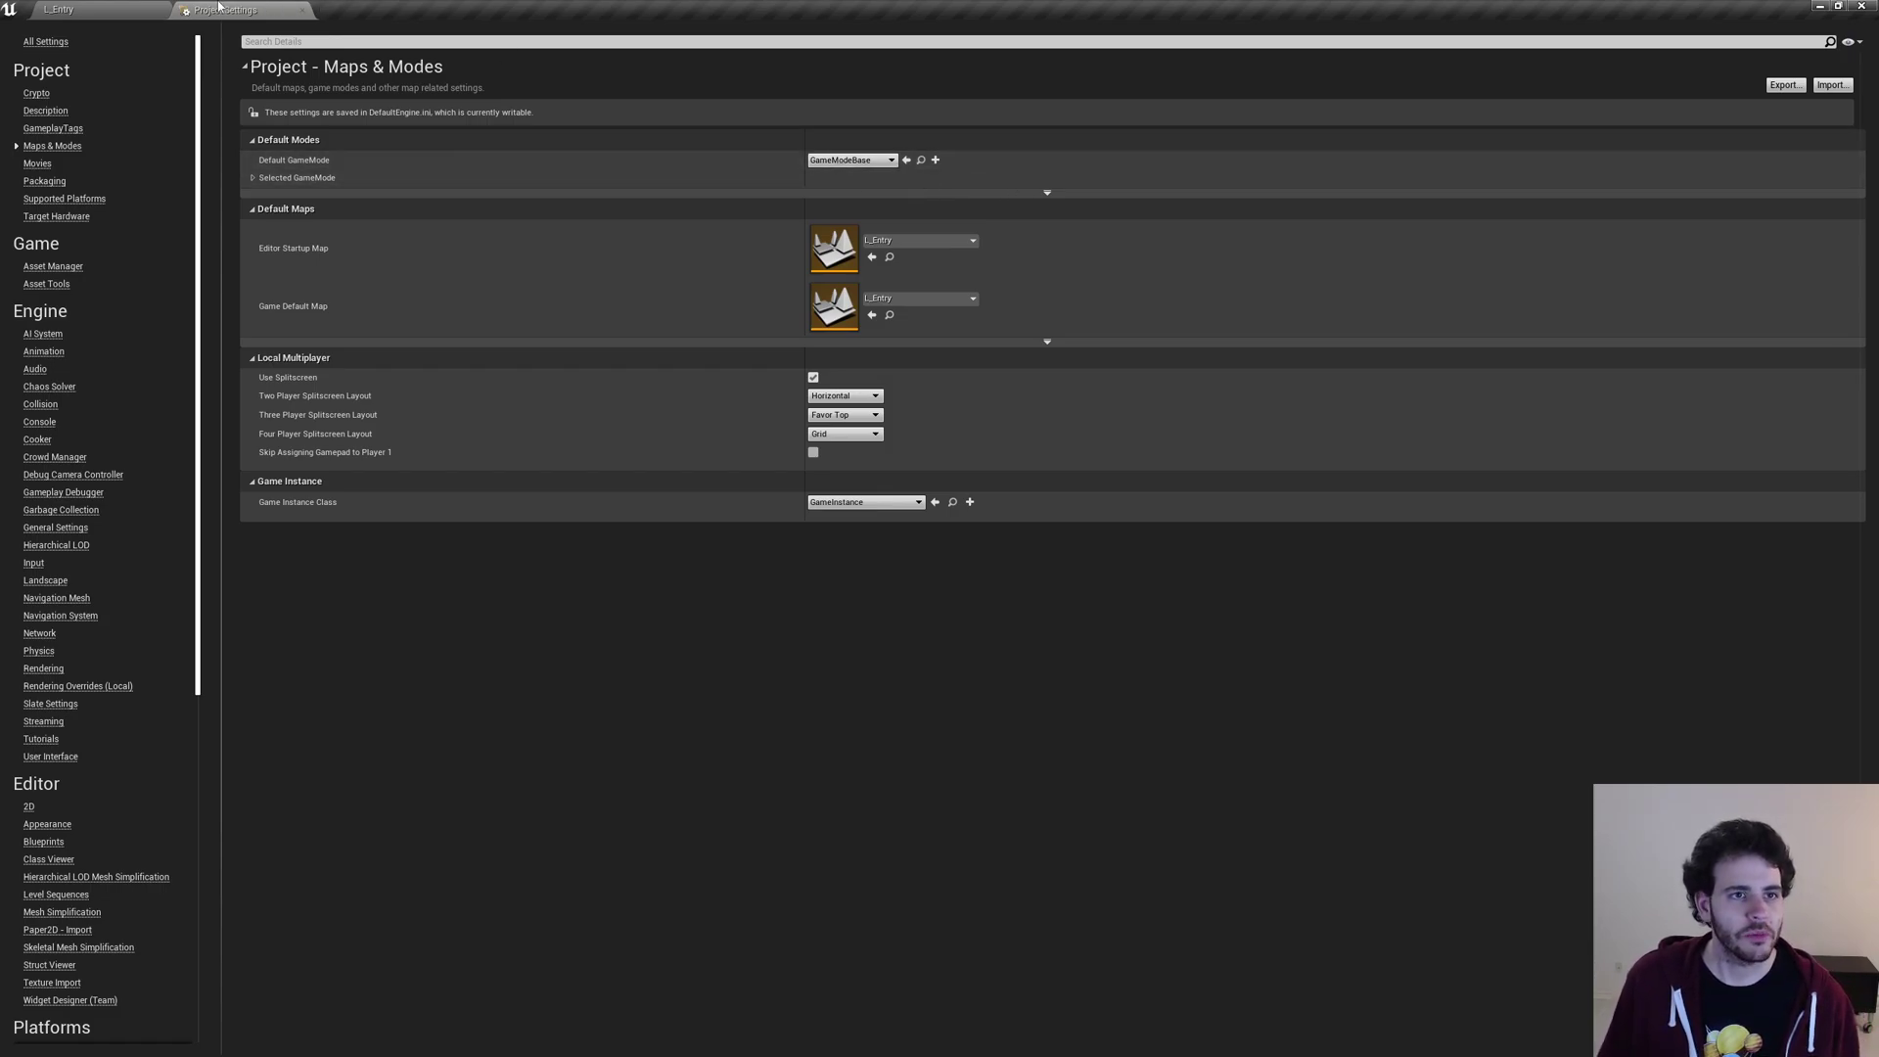
left_click(121, 9)
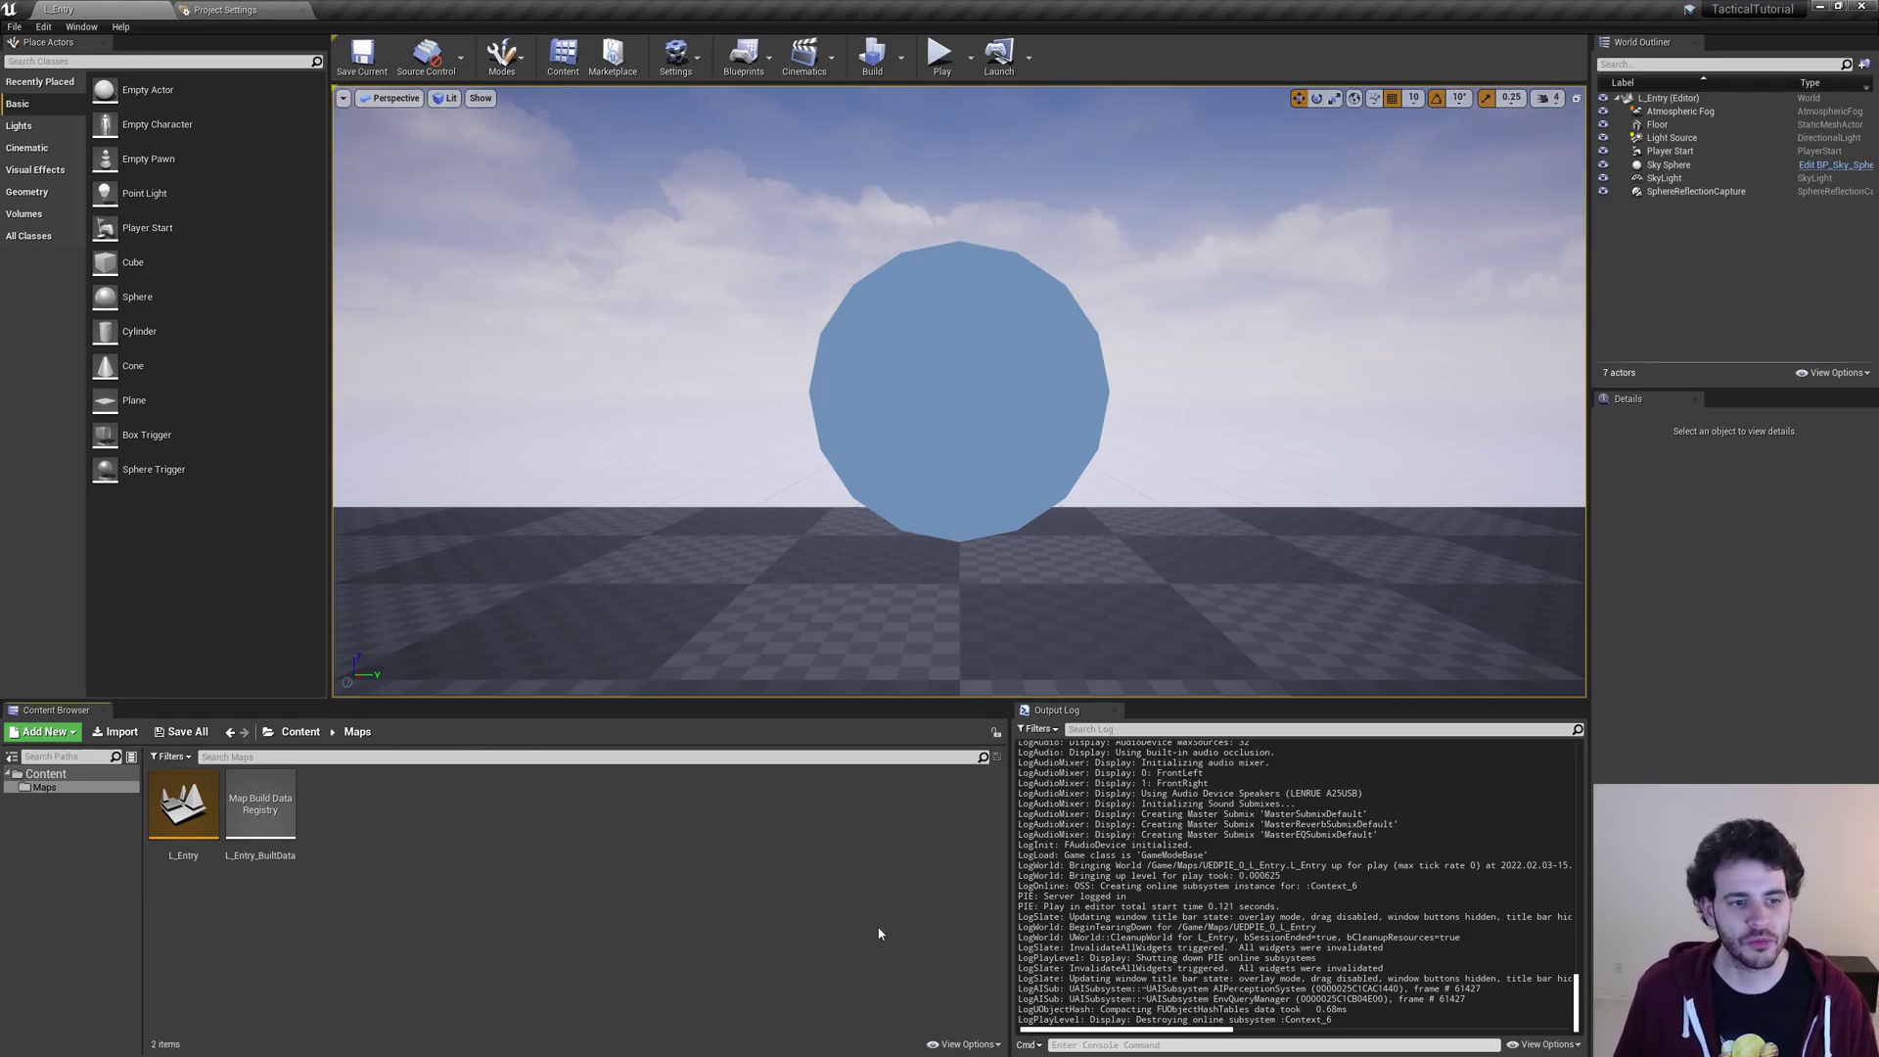
Create a folder named Blueprints directly under the Content folder
left_click(49, 774)
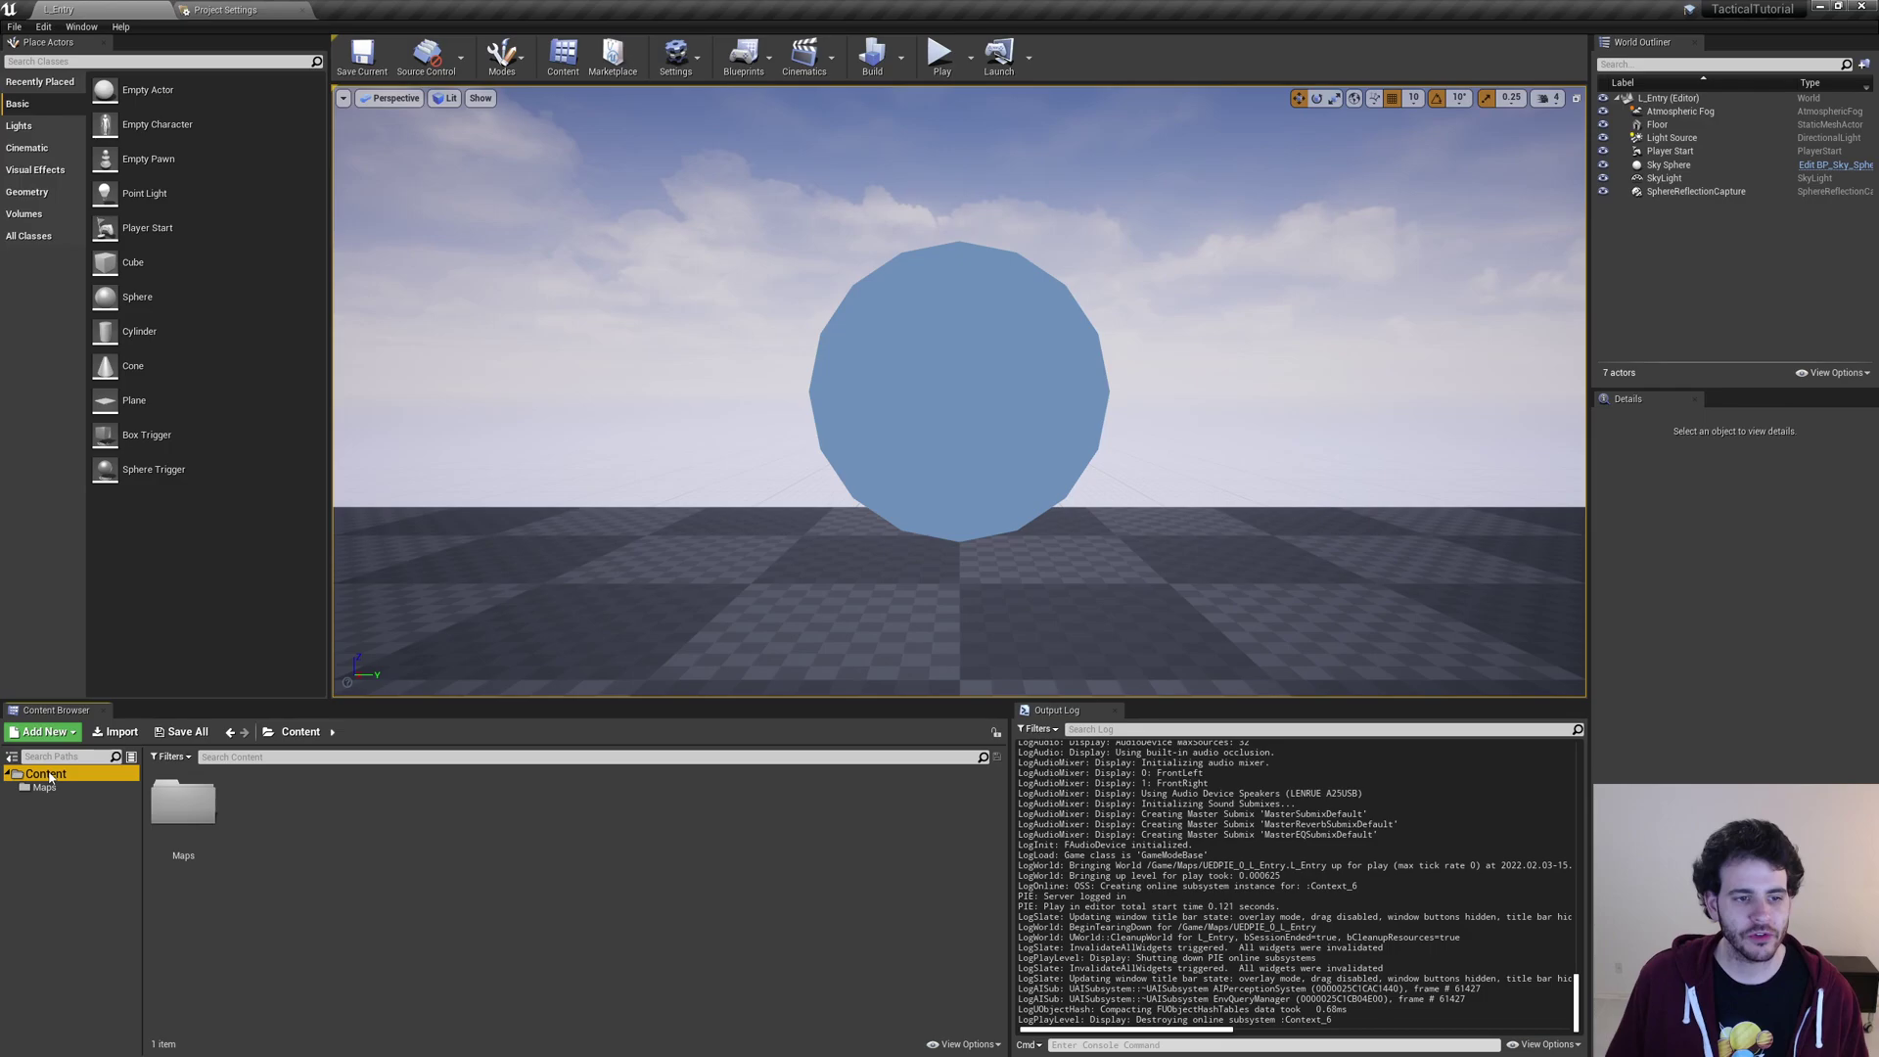
right_click(51, 778)
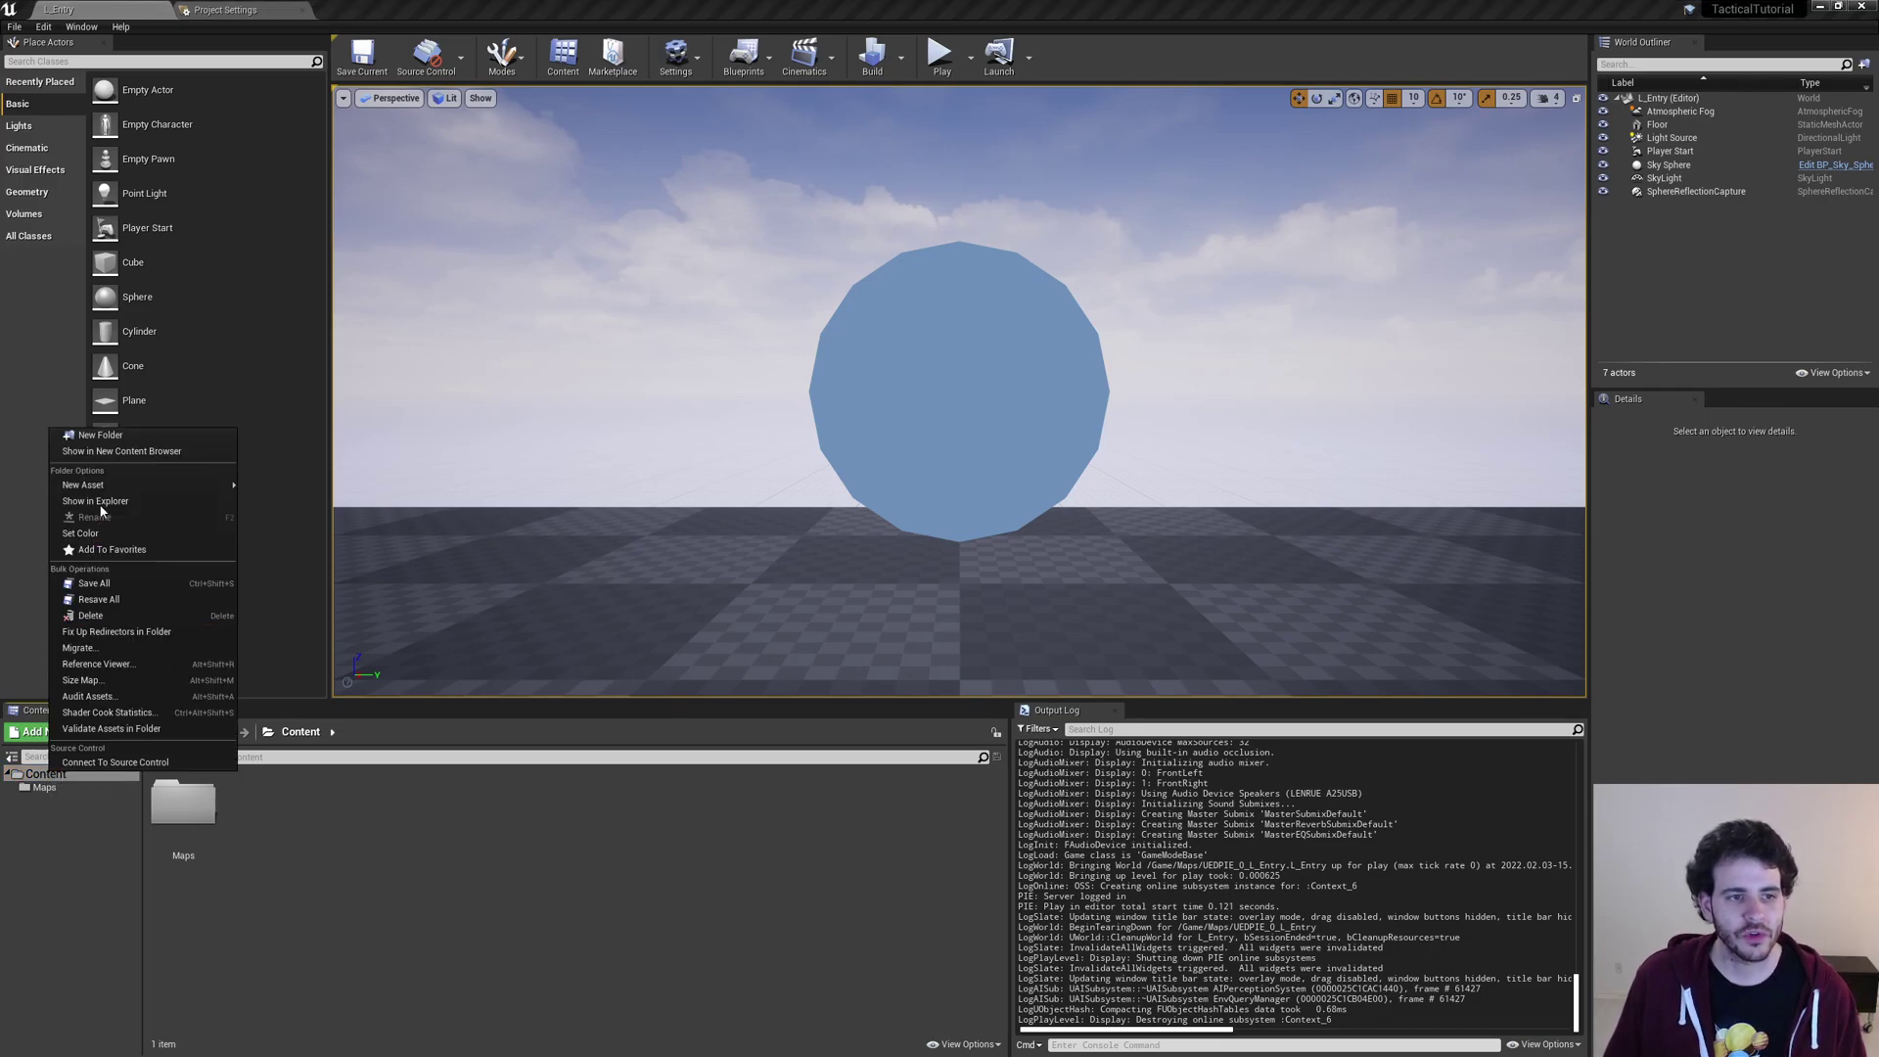
left_click(122, 438)
type("Bl")
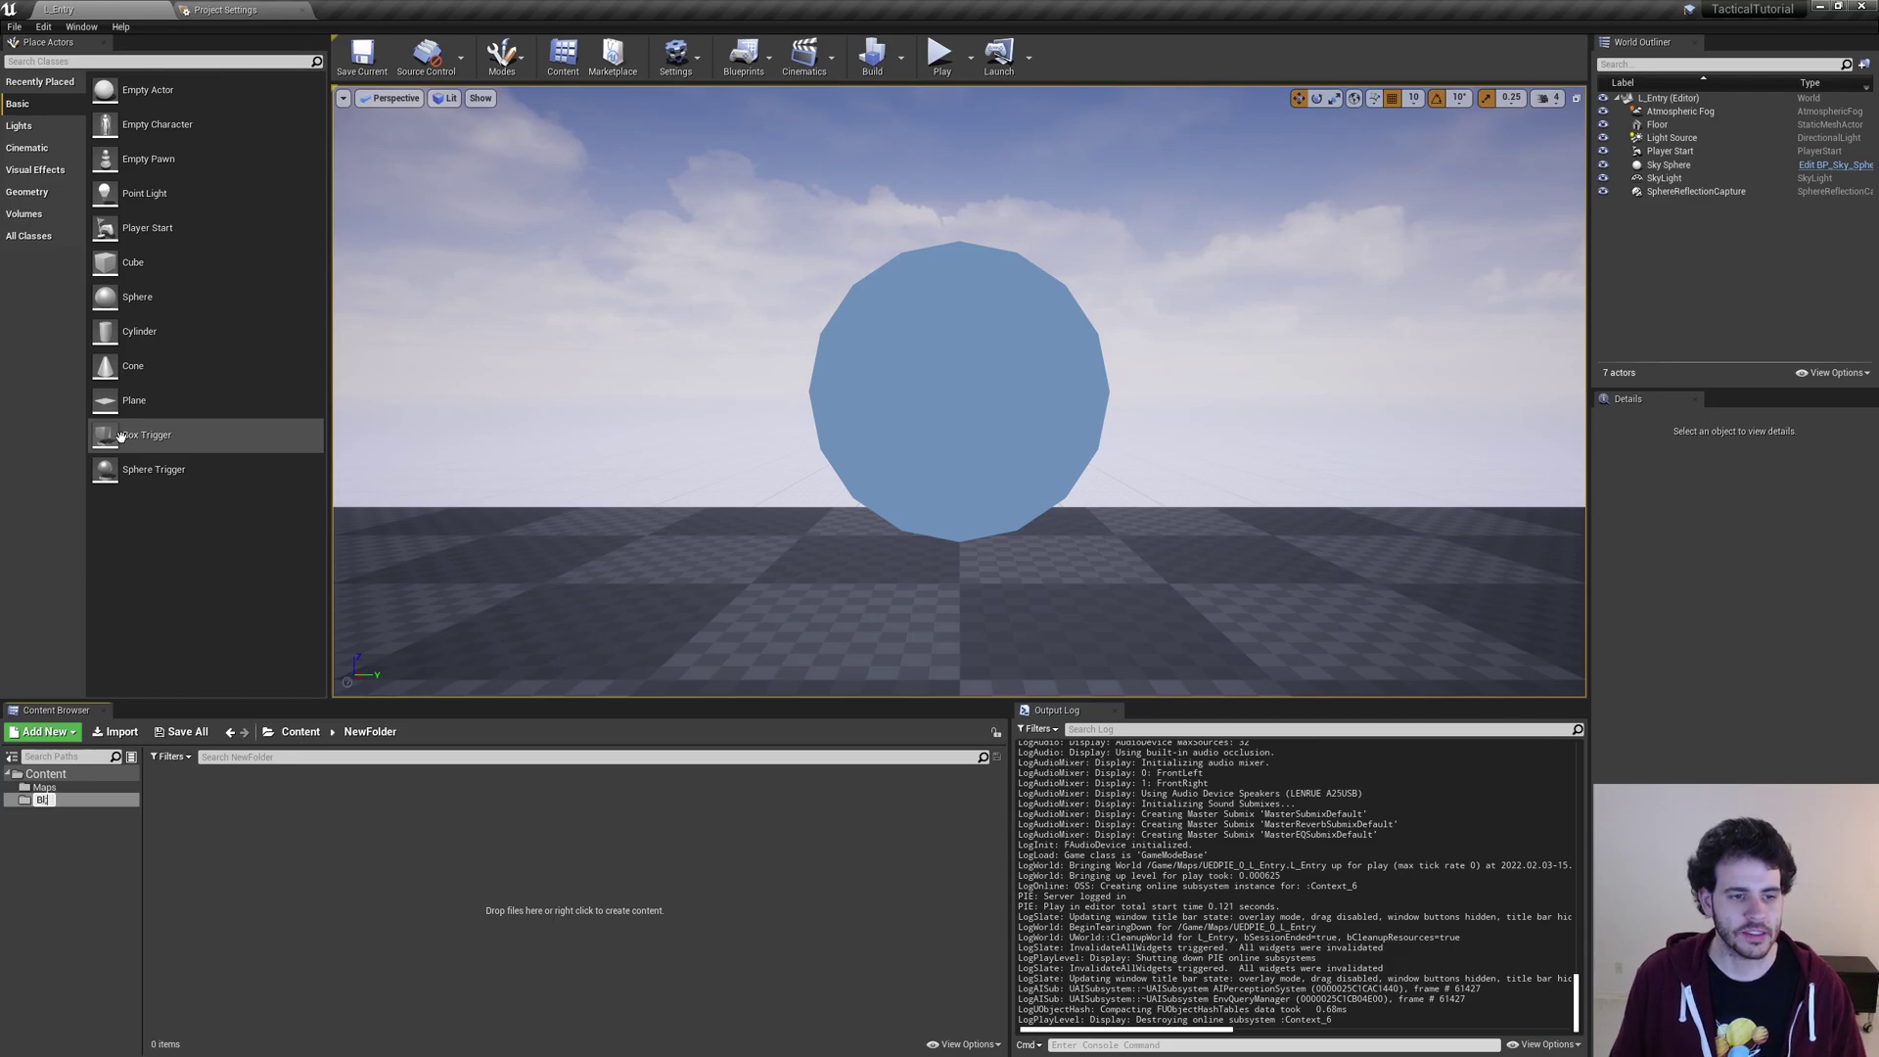
type("ueprints")
key("Return")
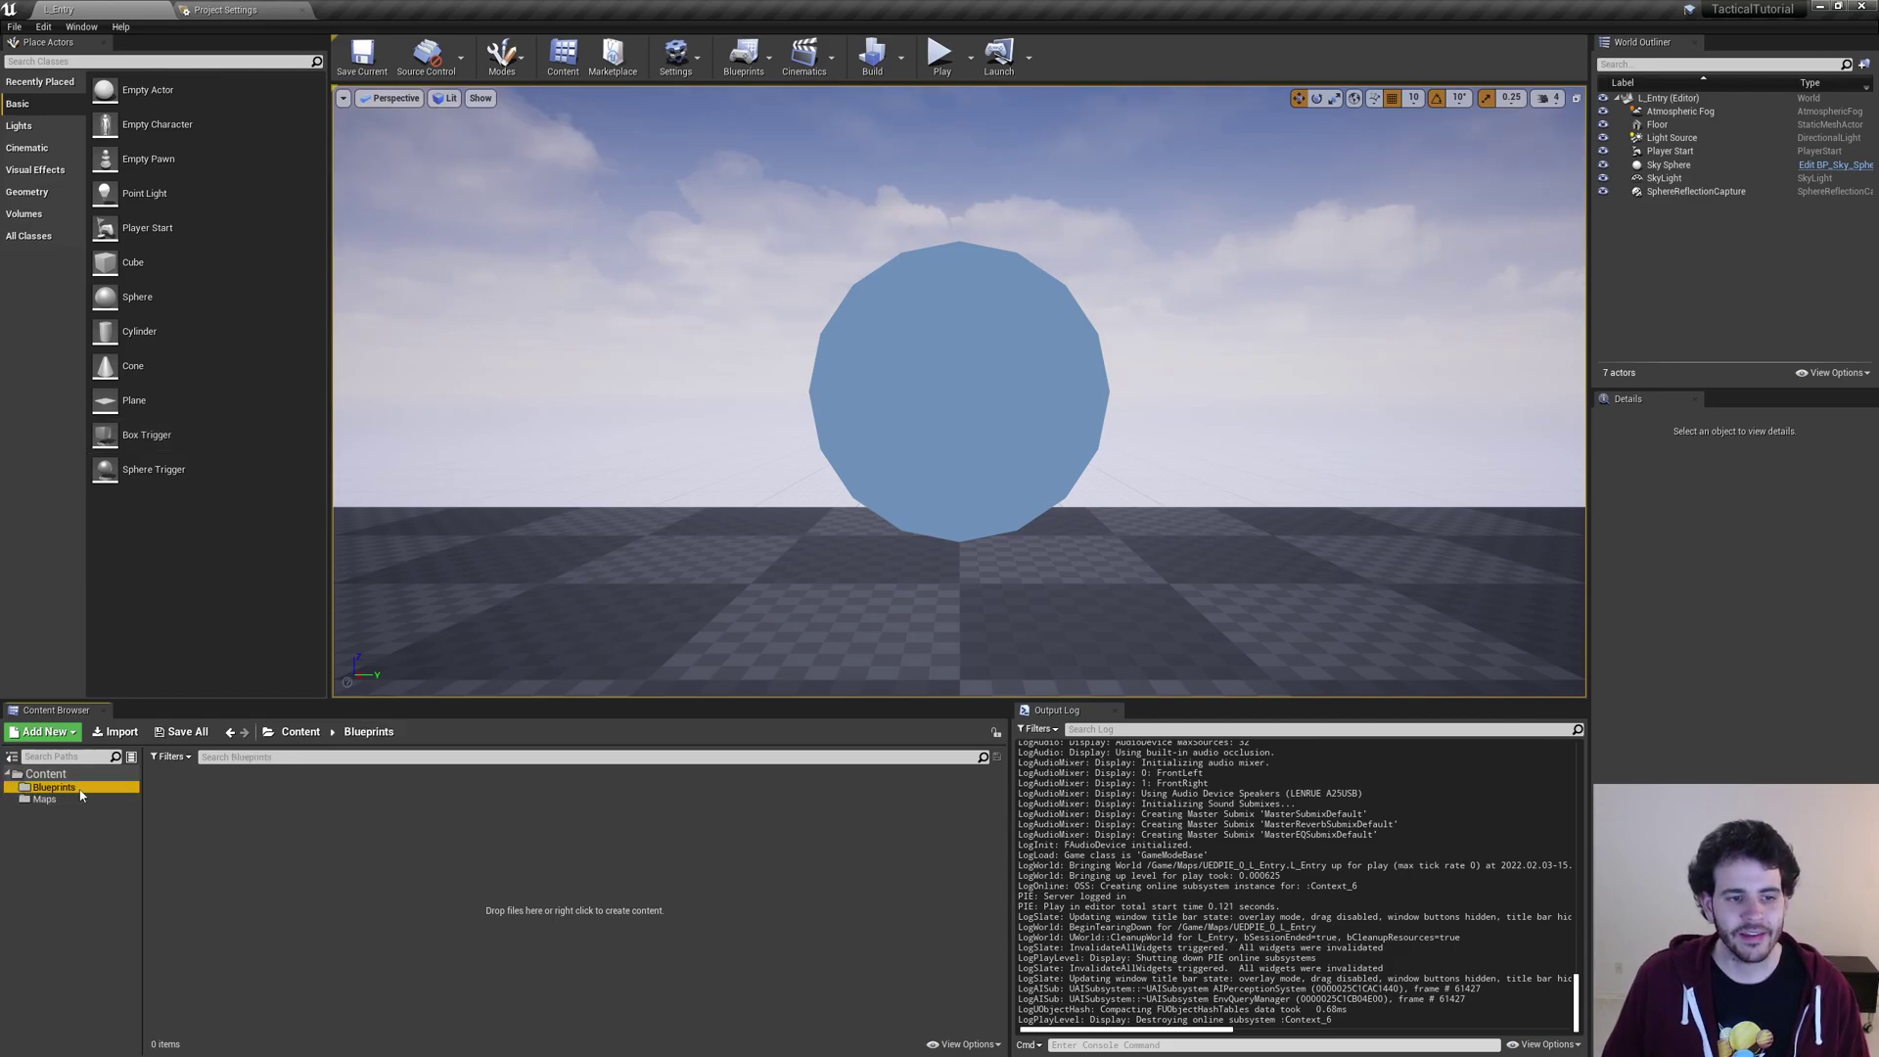
Create a folder named Core inside the Blueprints folder
right_click(204, 805)
left_click(262, 301)
type("Core")
key("Return")
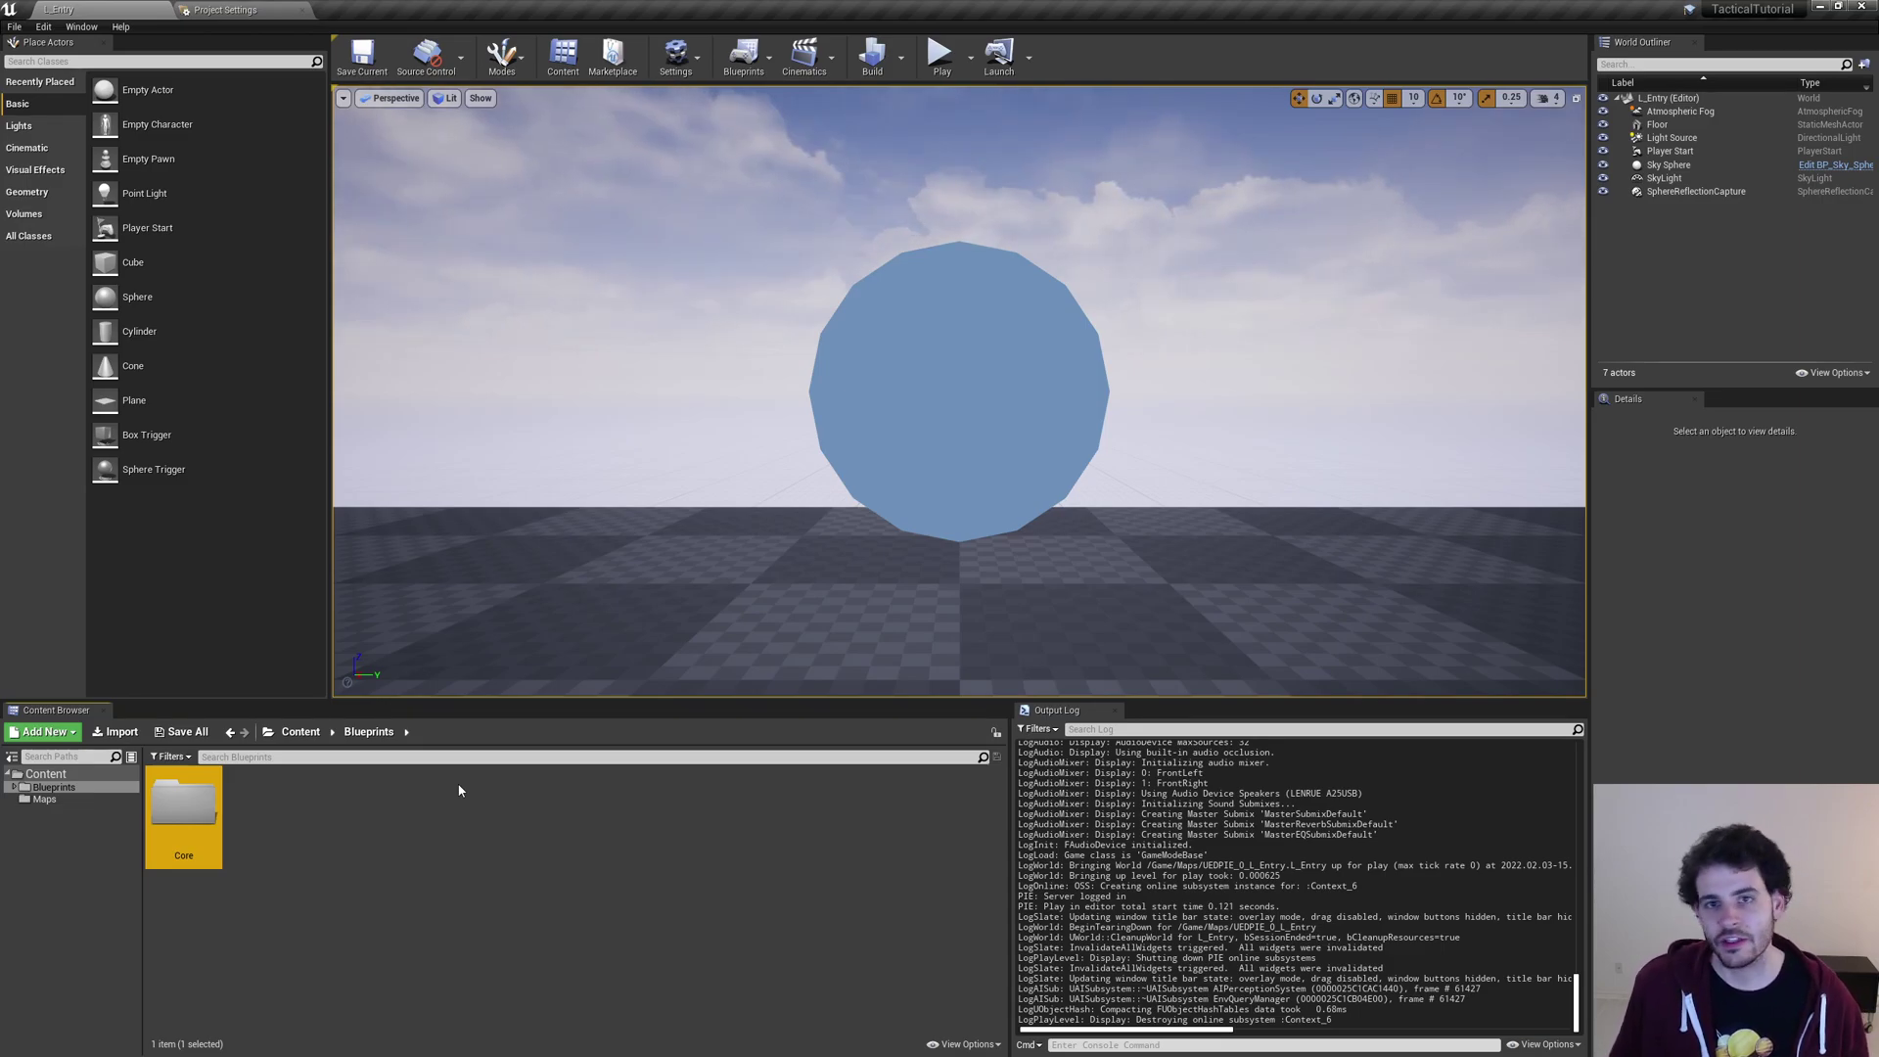
left_click(244, 877)
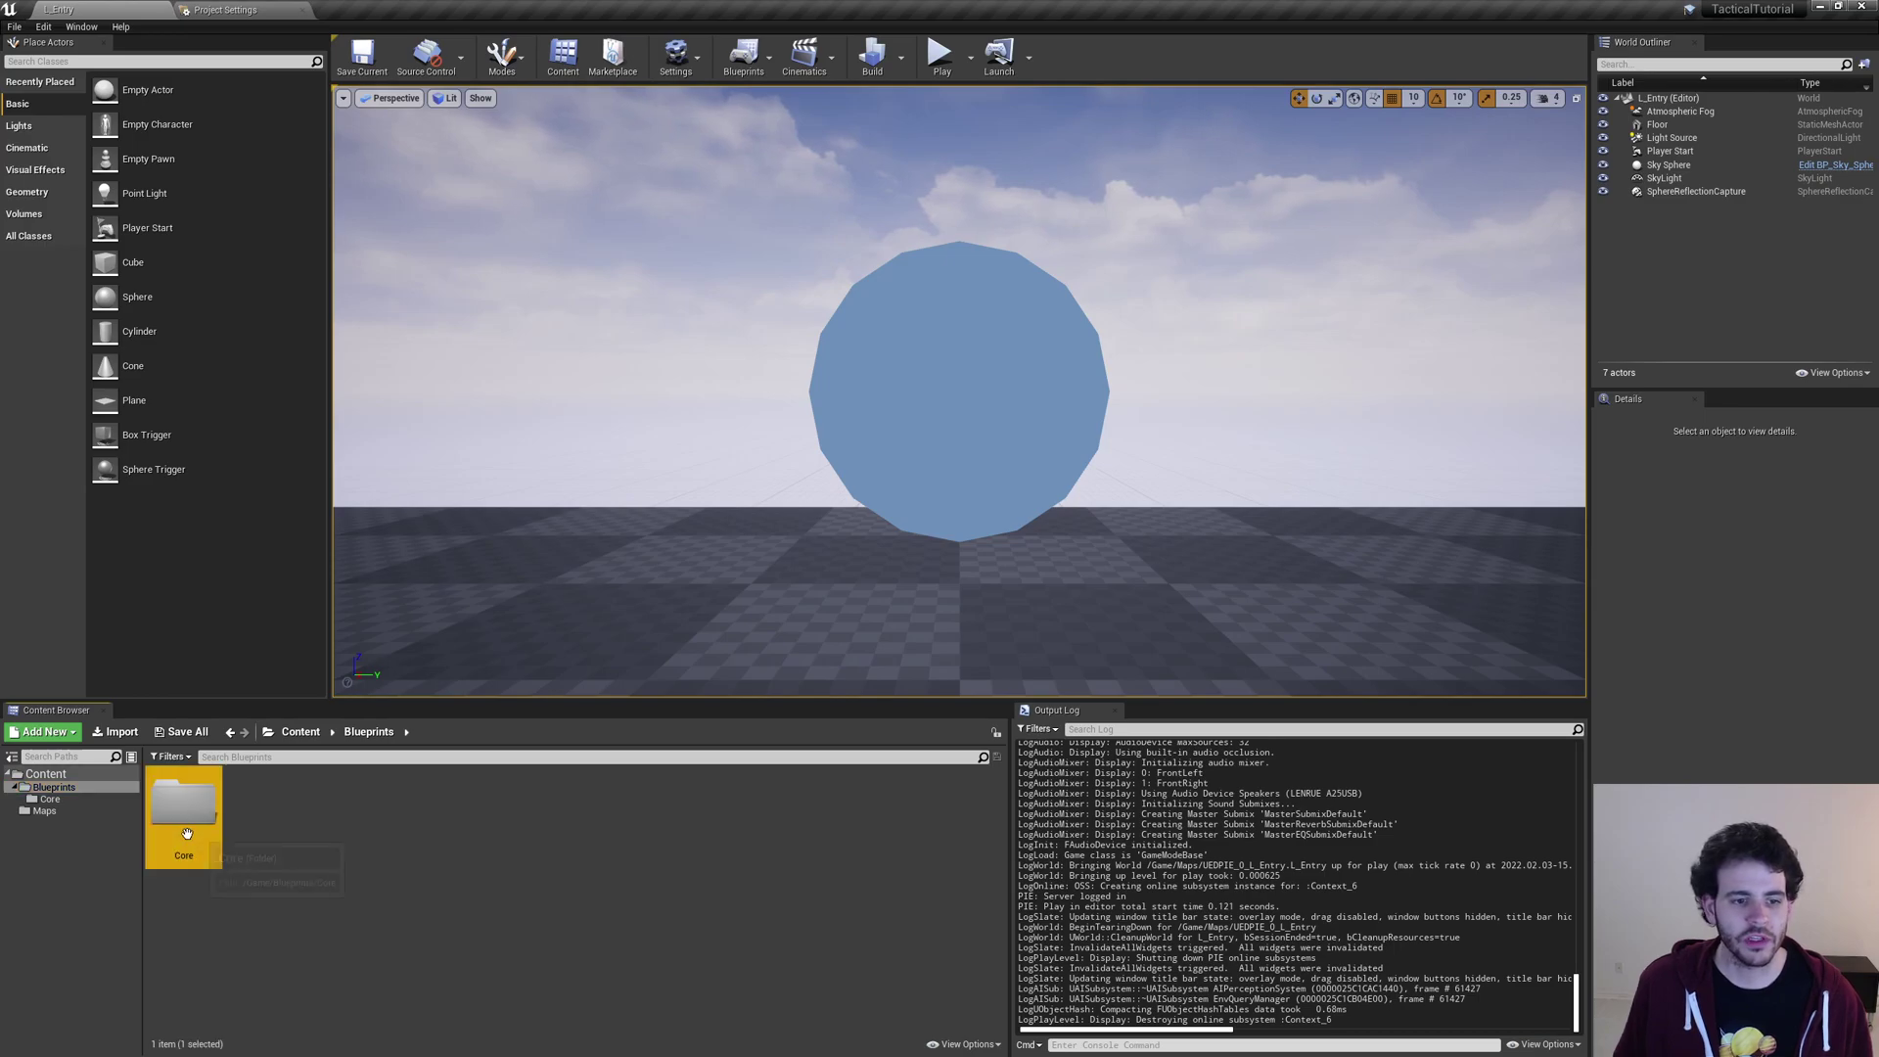
Create a folder named Player inside the Core folder
double_click(184, 817)
right_click(230, 831)
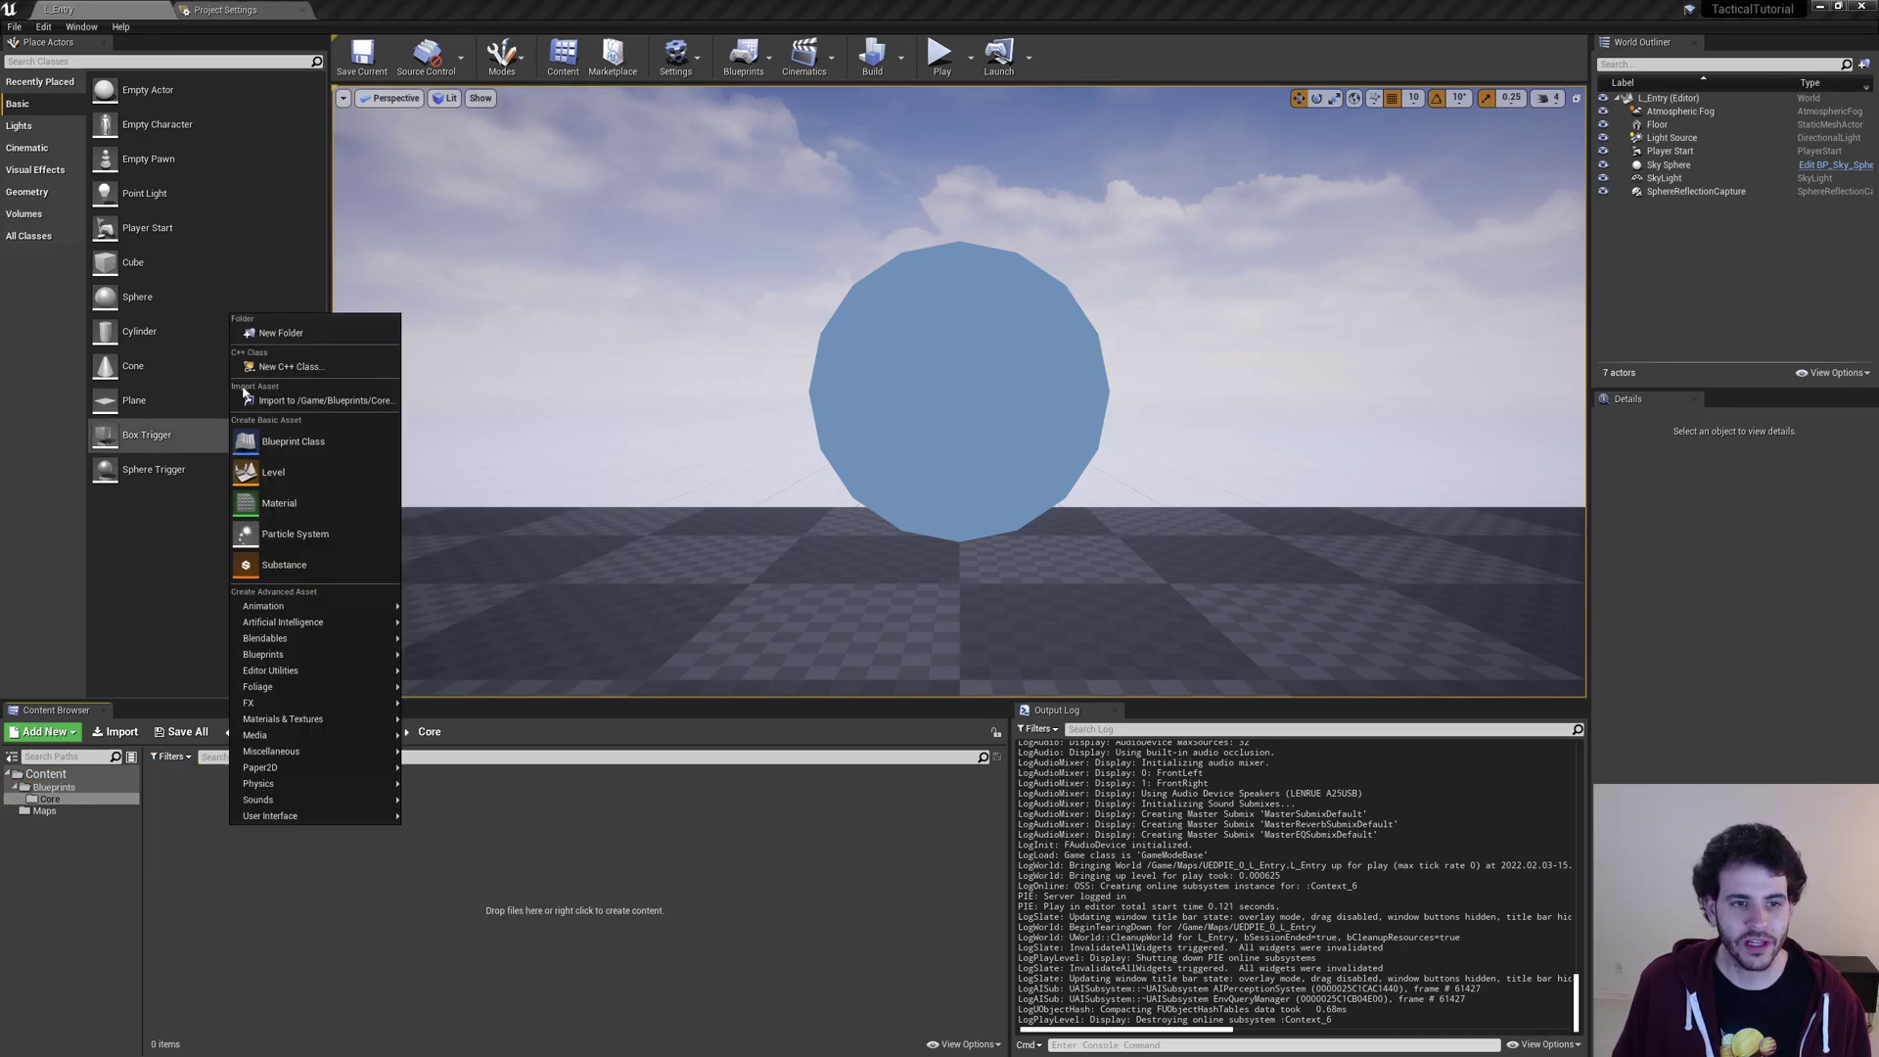
left_click(312, 333)
type("Player")
key("Return")
Create a Blueprint class in the Player folder with Game Mode Base as parent and name it BP_GM
double_click(184, 817)
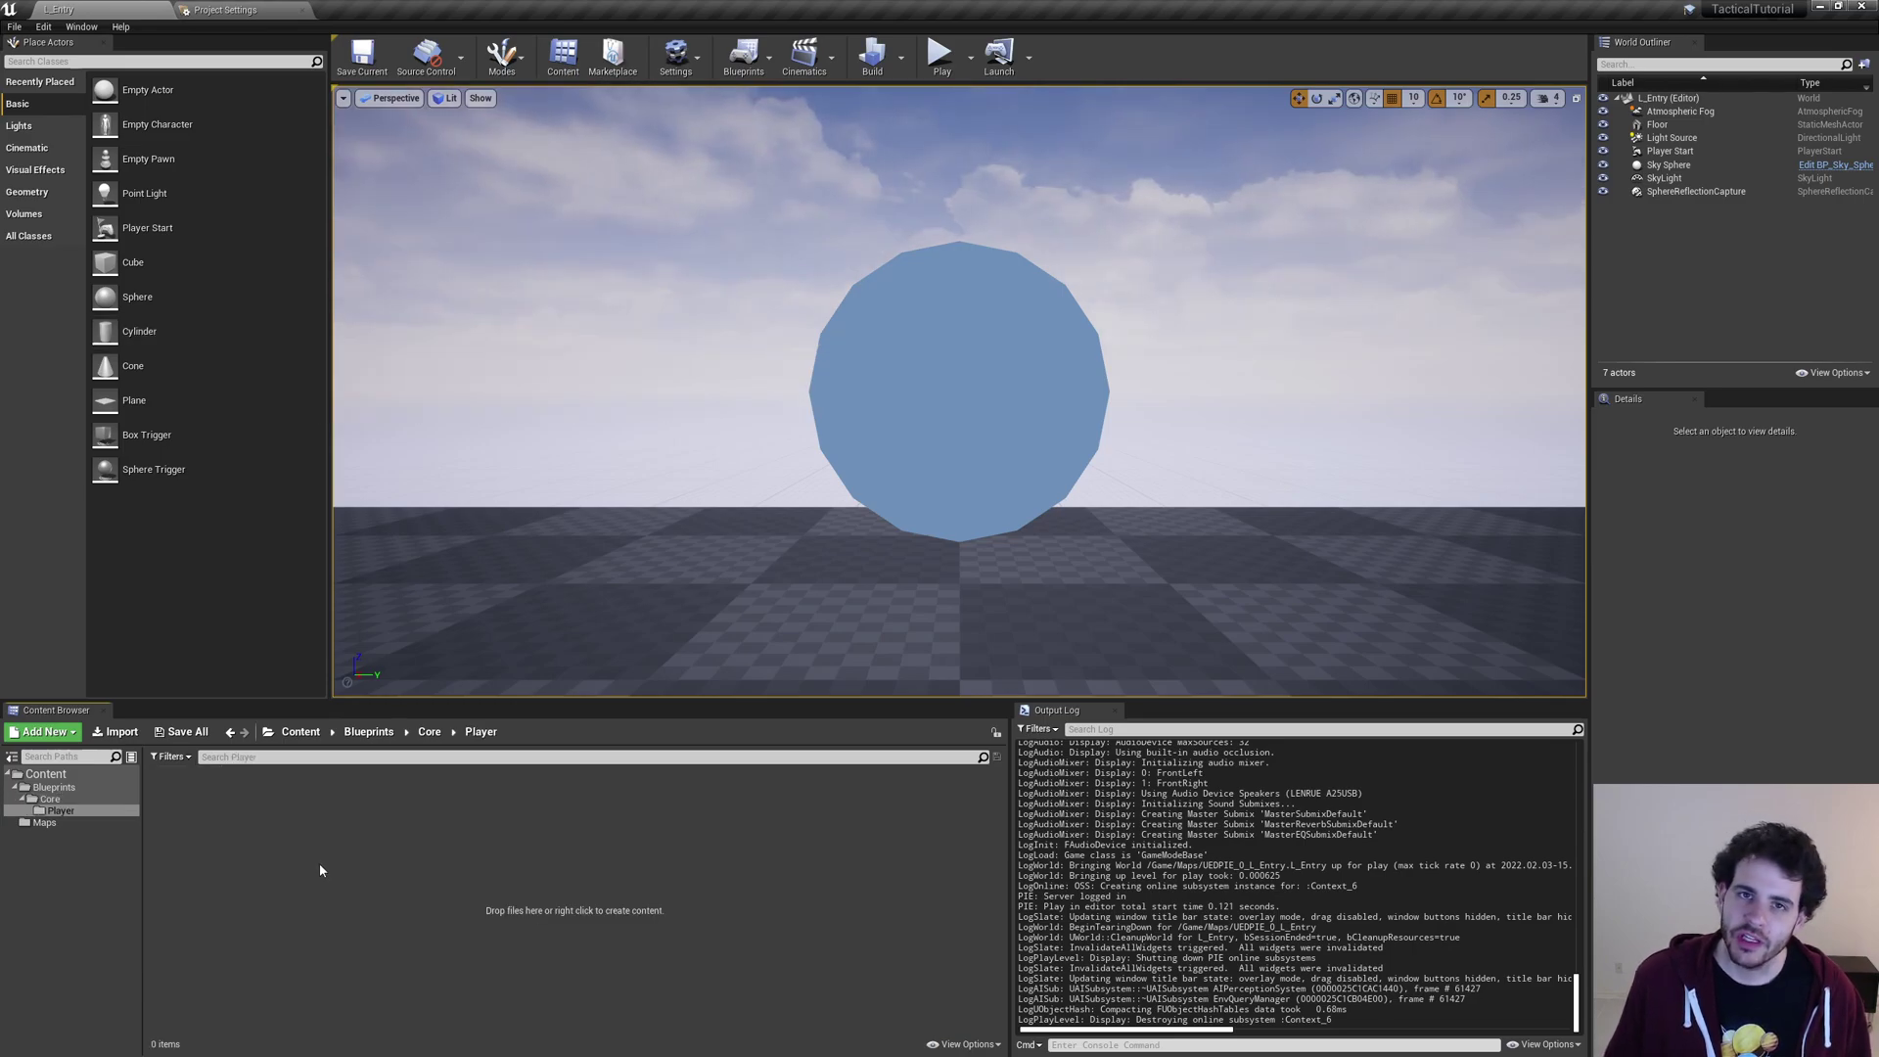
right_click(275, 826)
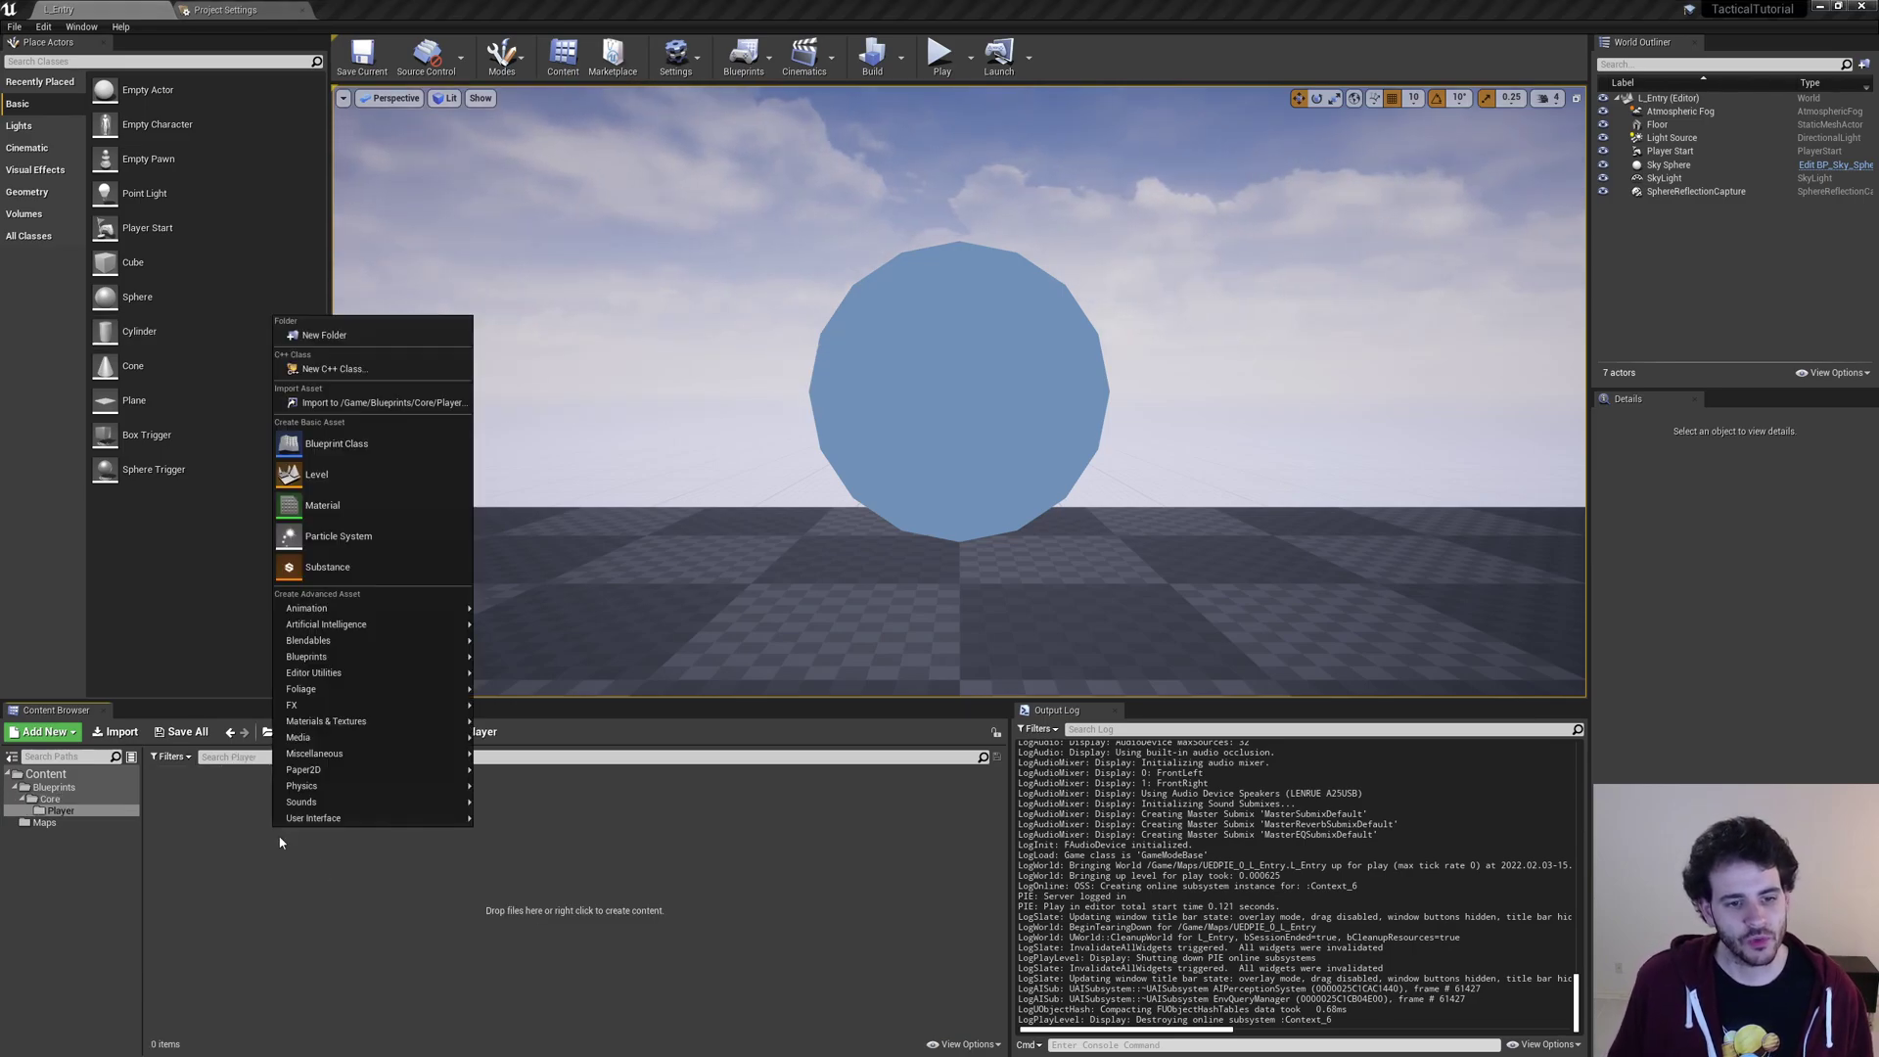
left_click(429, 442)
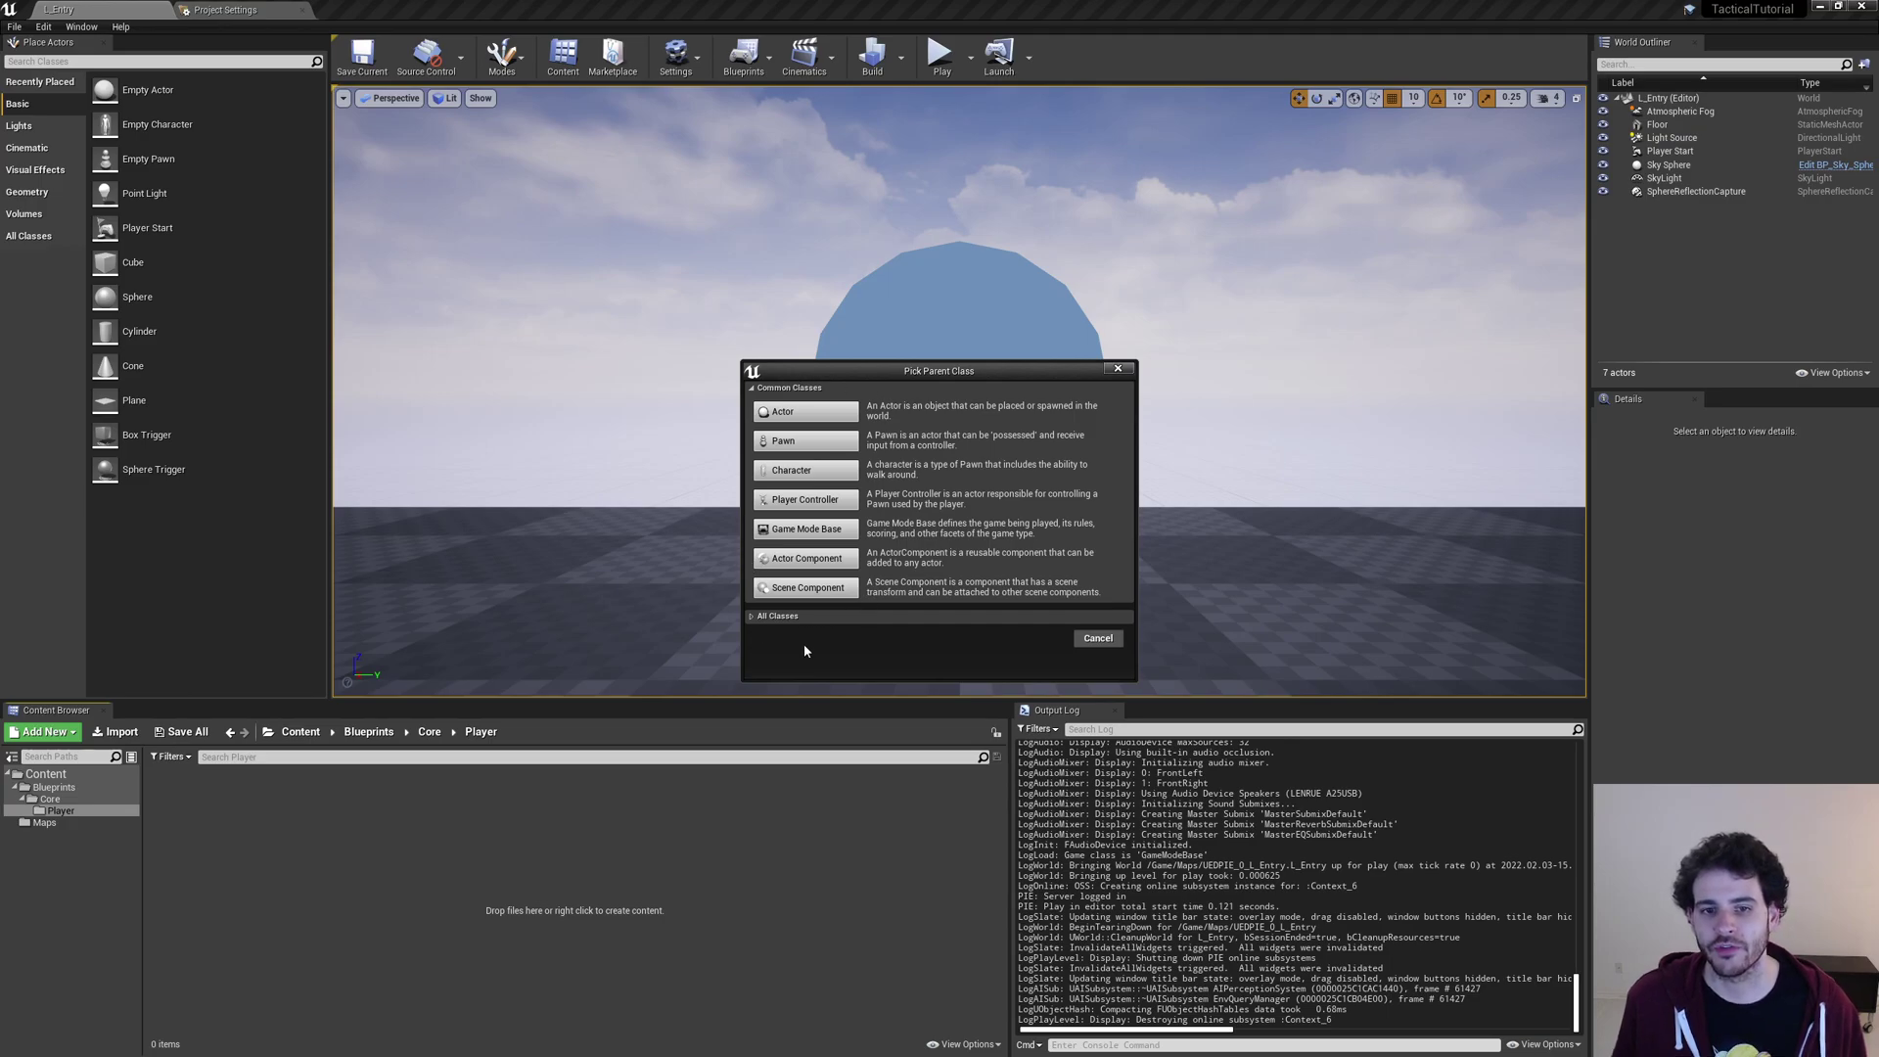
mouse_move(850, 535)
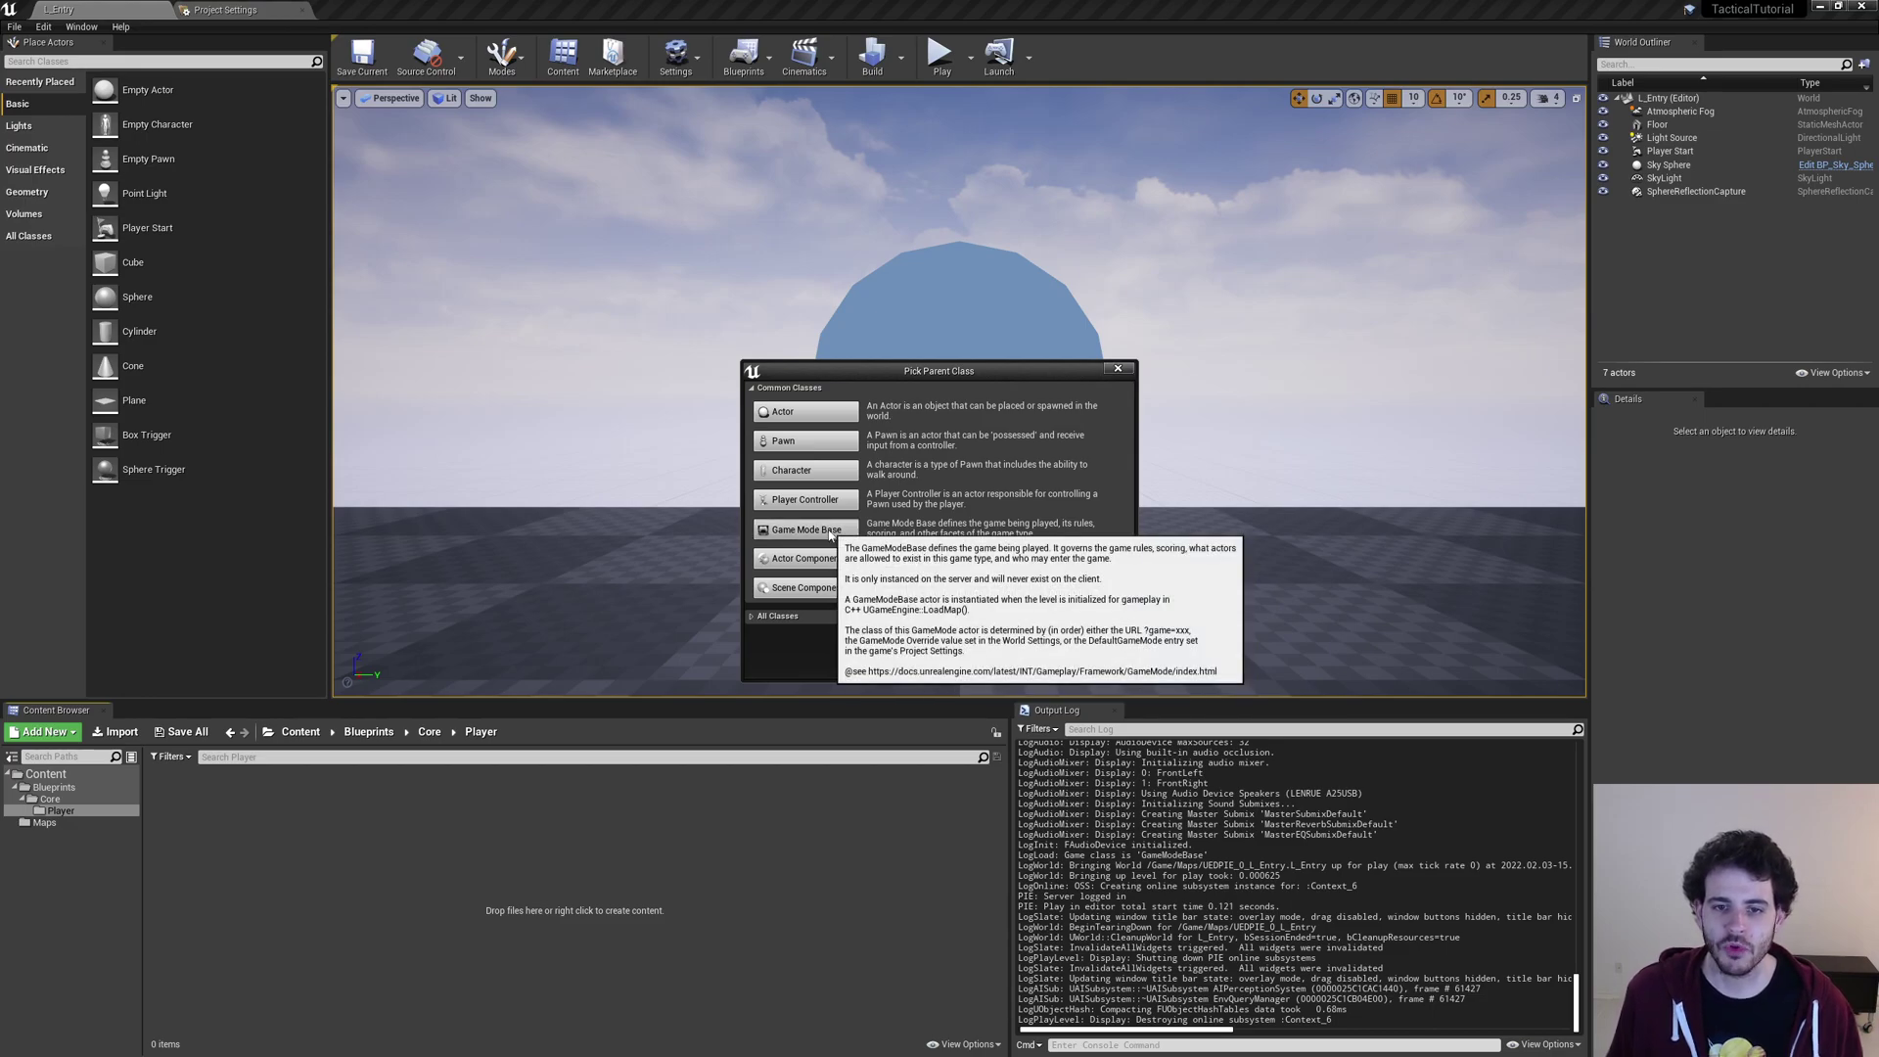
left_click(807, 530)
type("B")
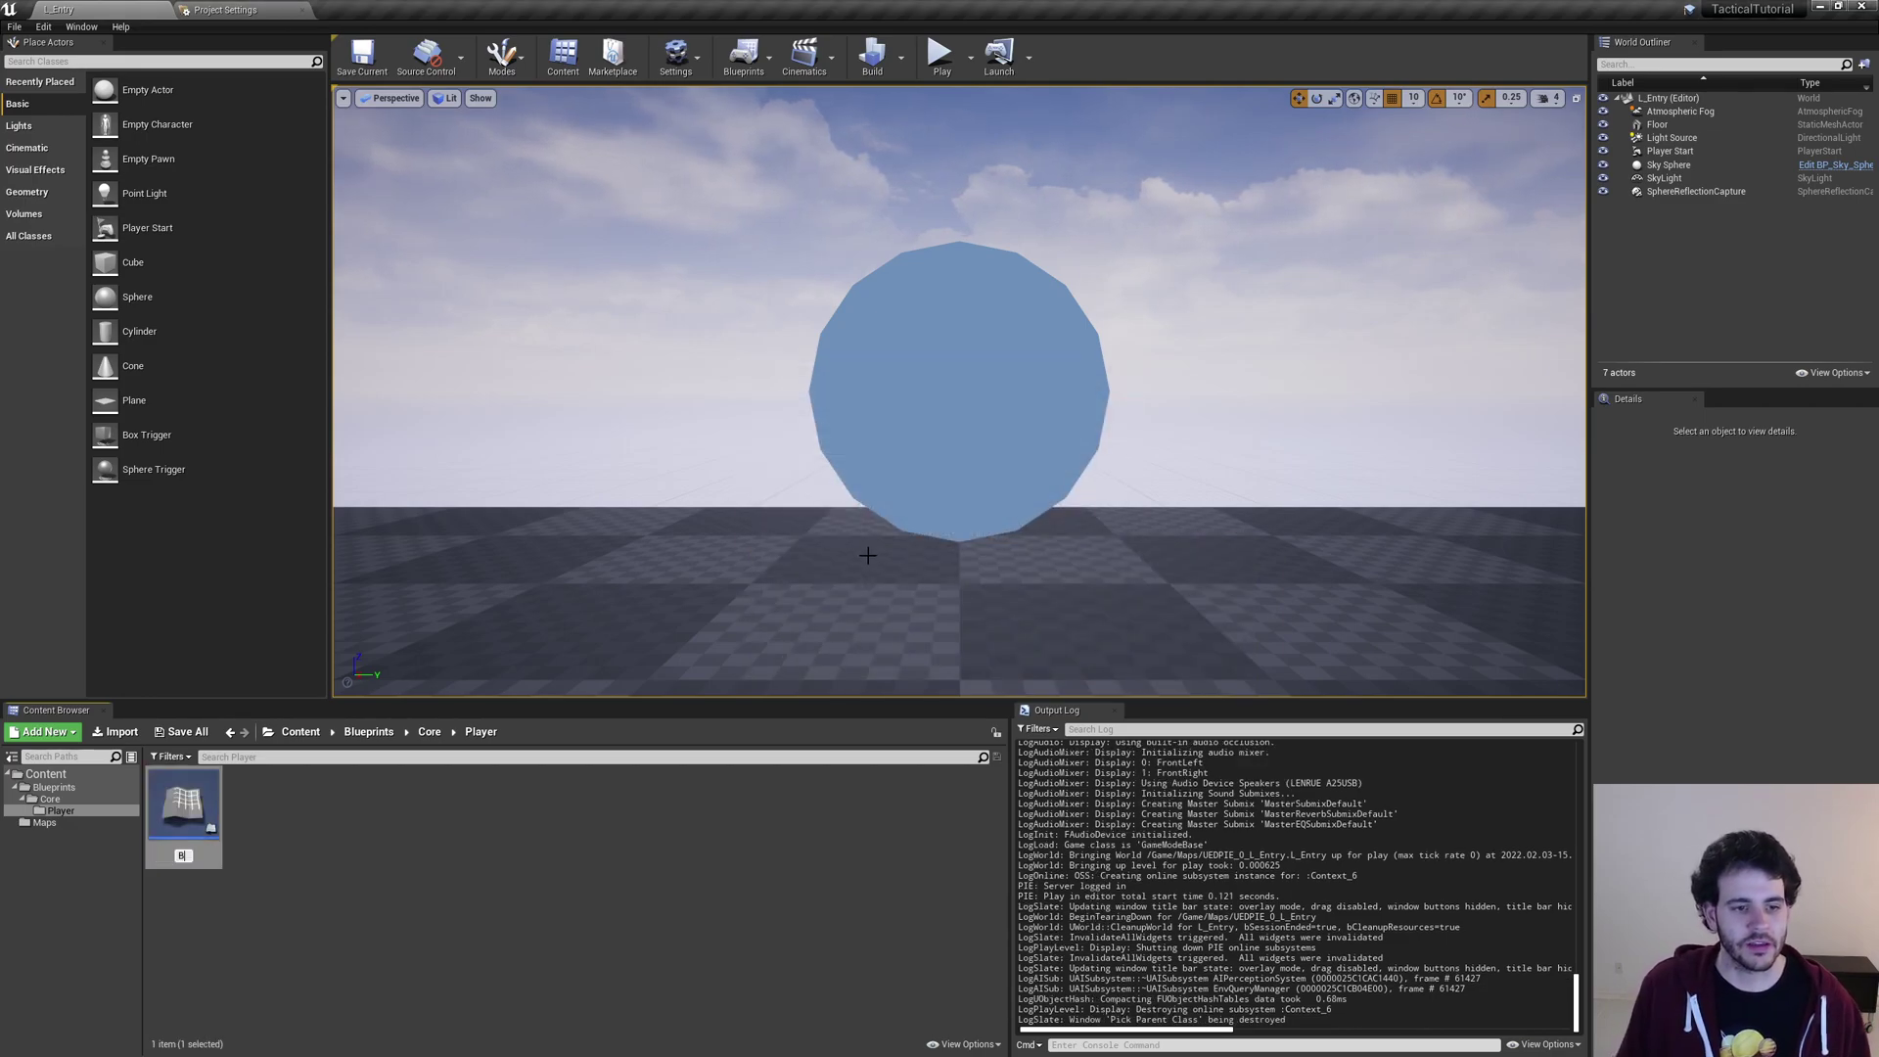
type("P_GM")
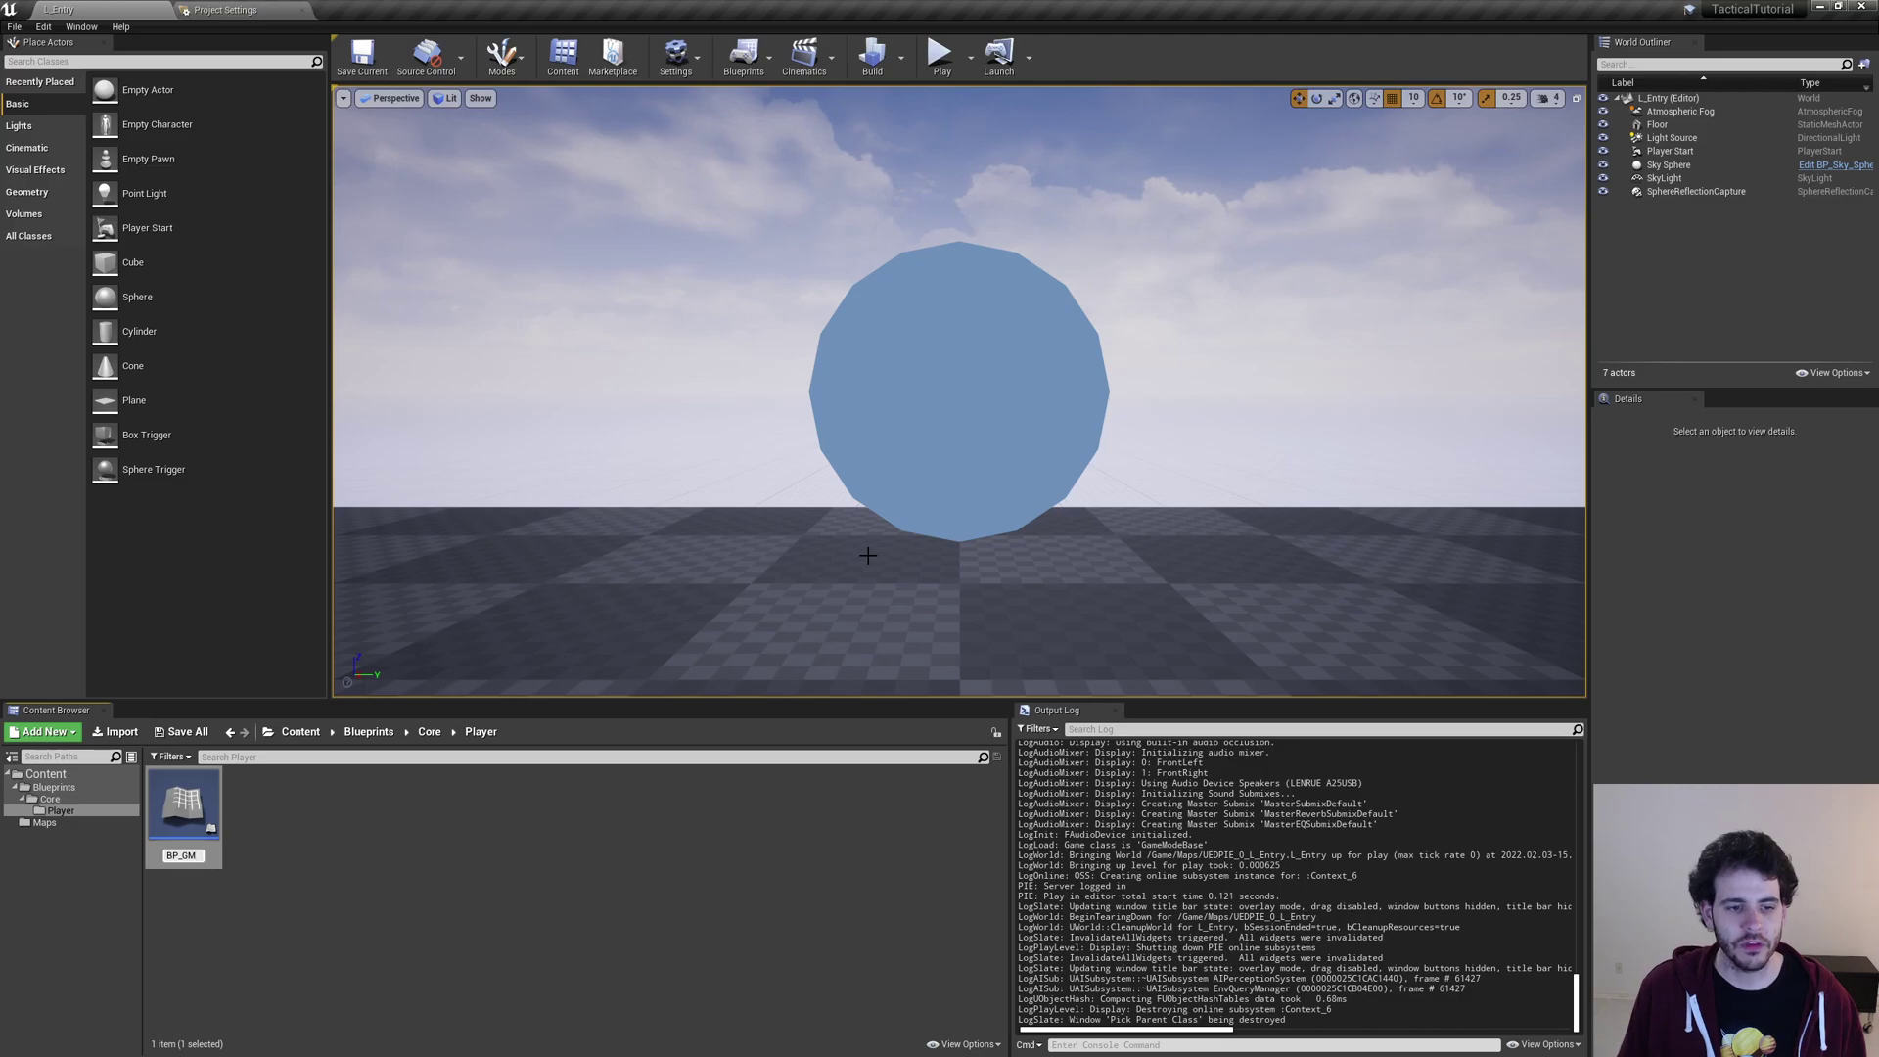
key("Return")
left_click(342, 911)
left_click(196, 812)
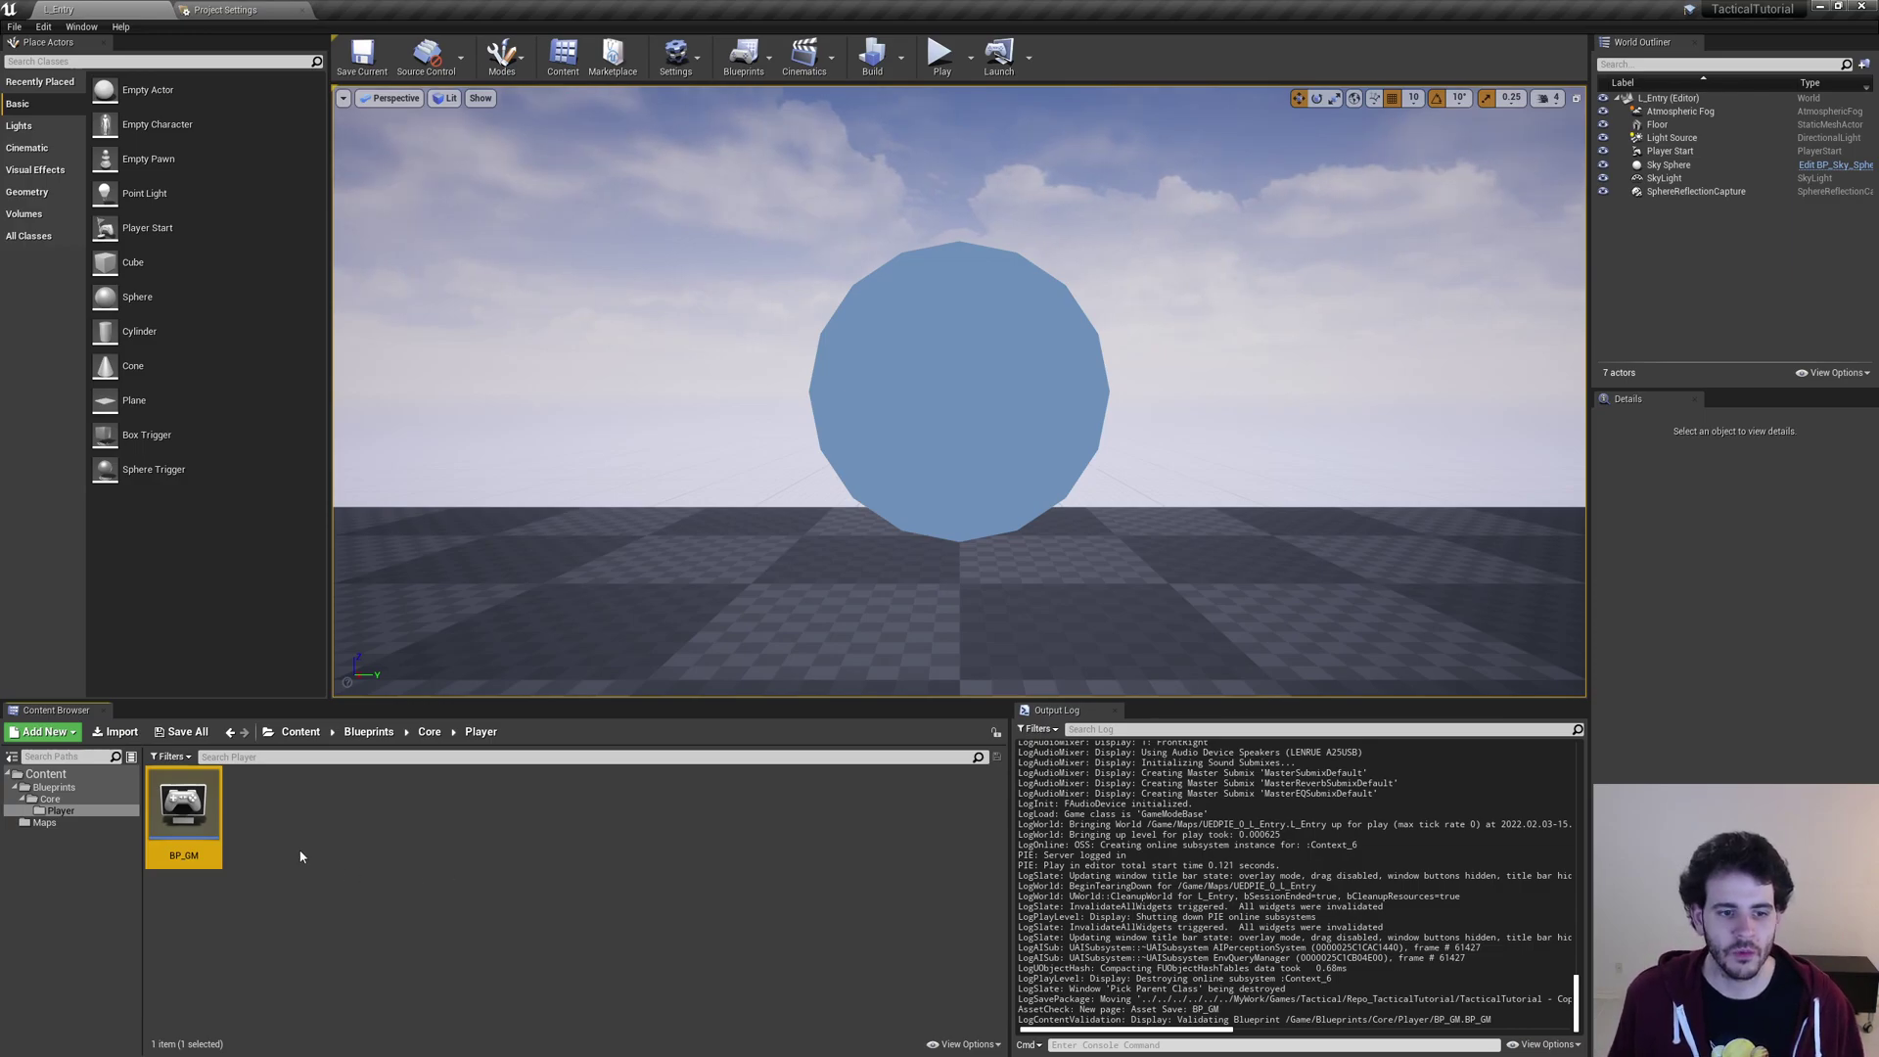
mouse_move(215, 859)
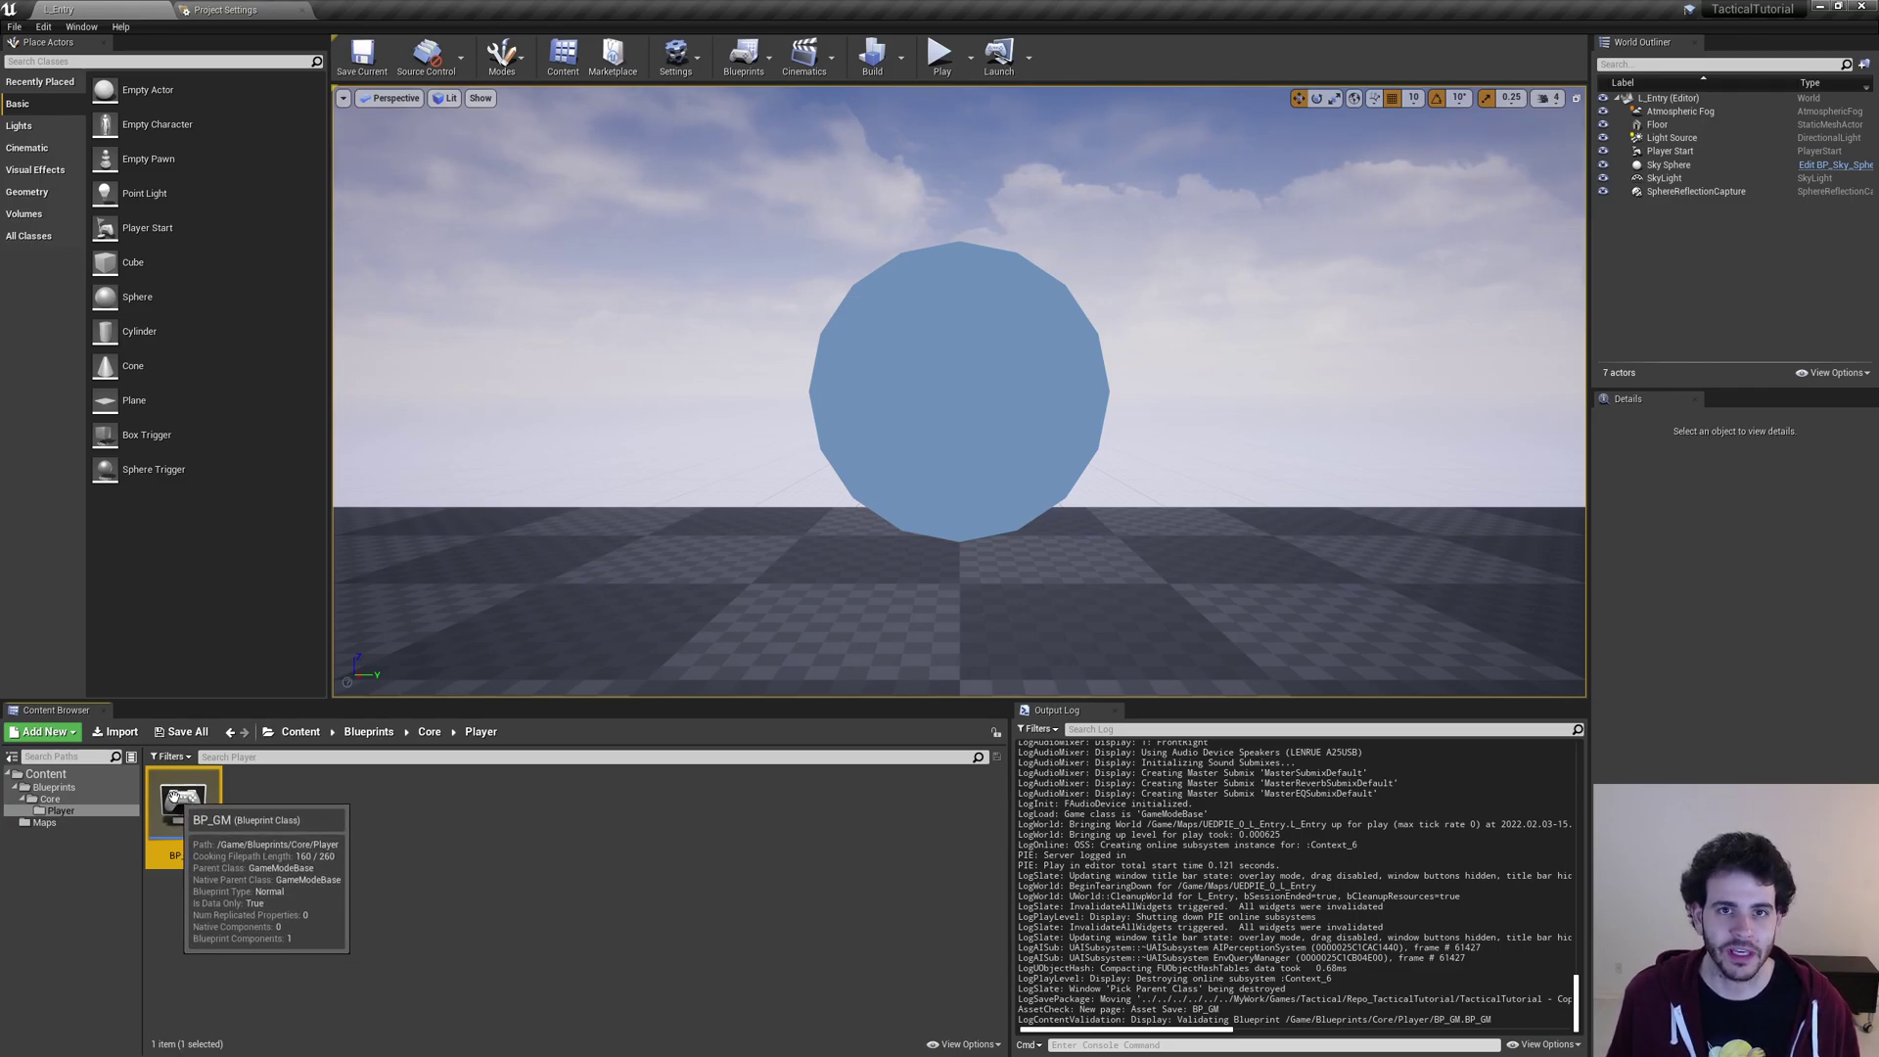
Set the project's Default GameMode to BP_GM in the Maps & Modes settings
left_click(209, 10)
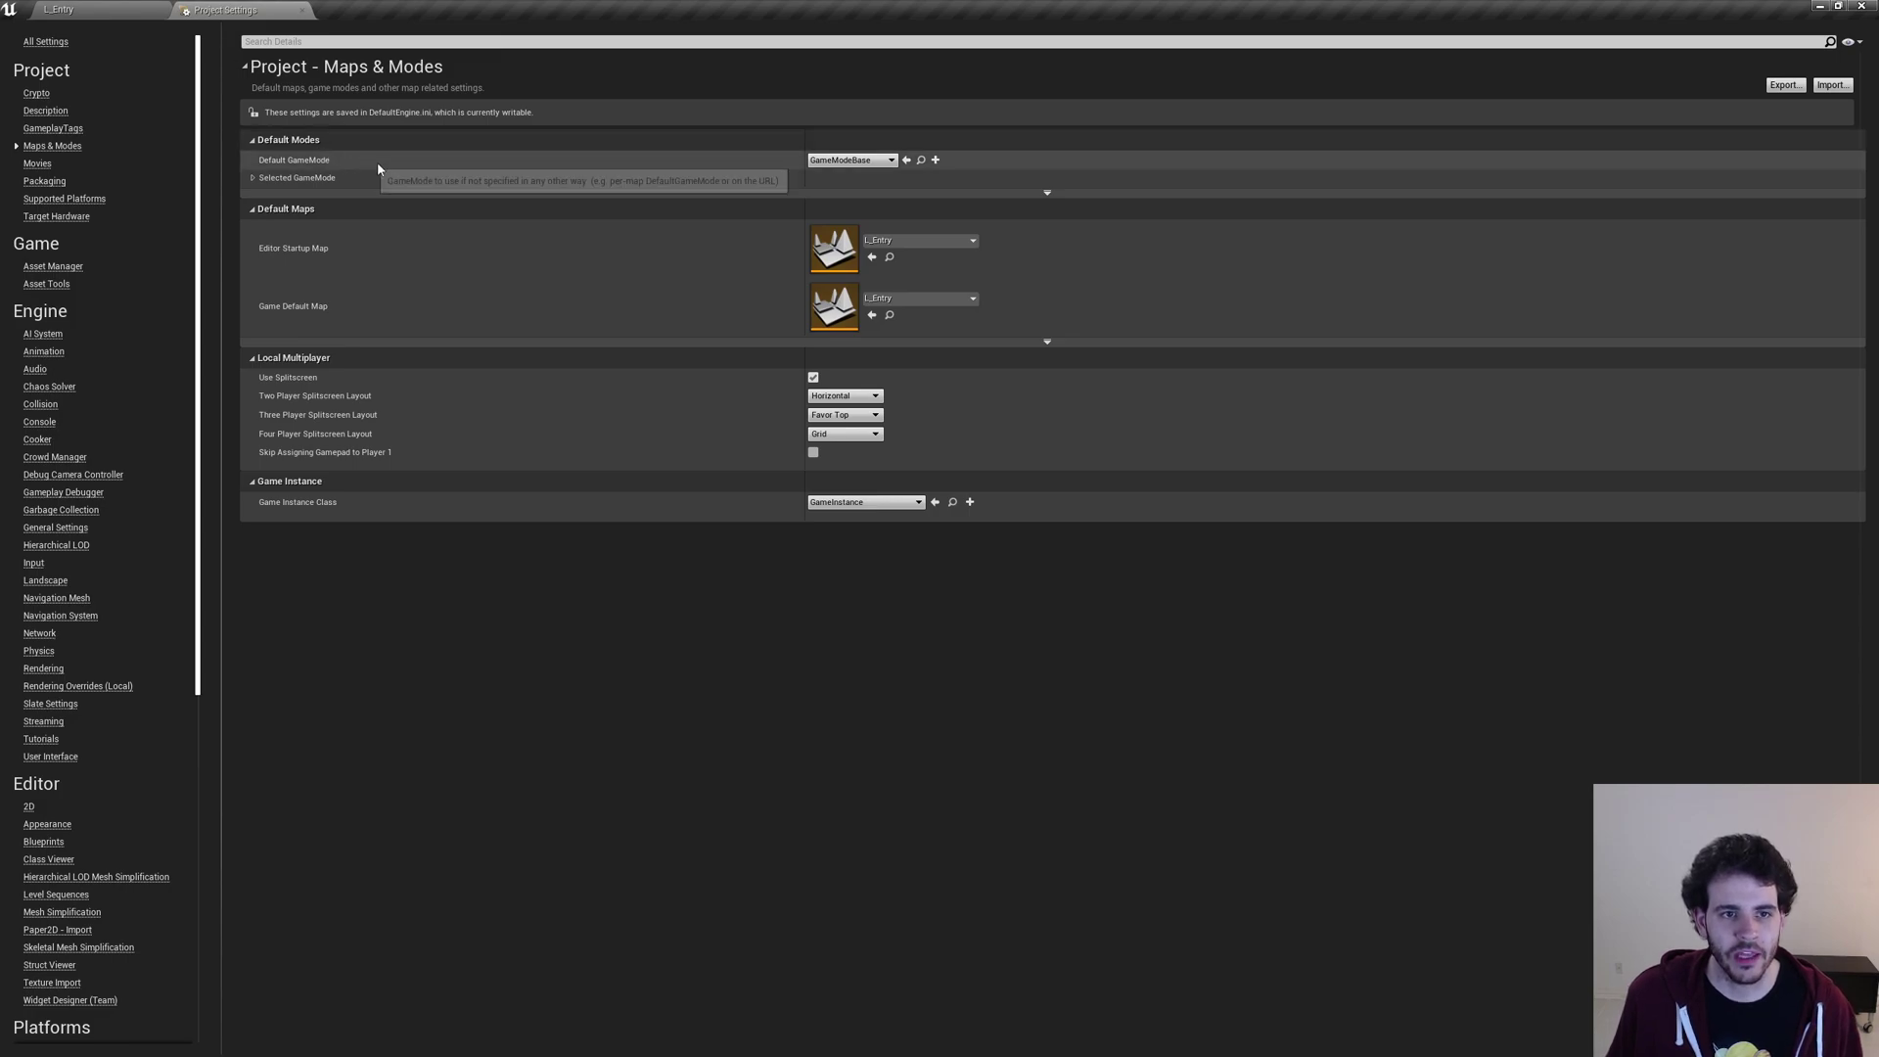
left_click(871, 161)
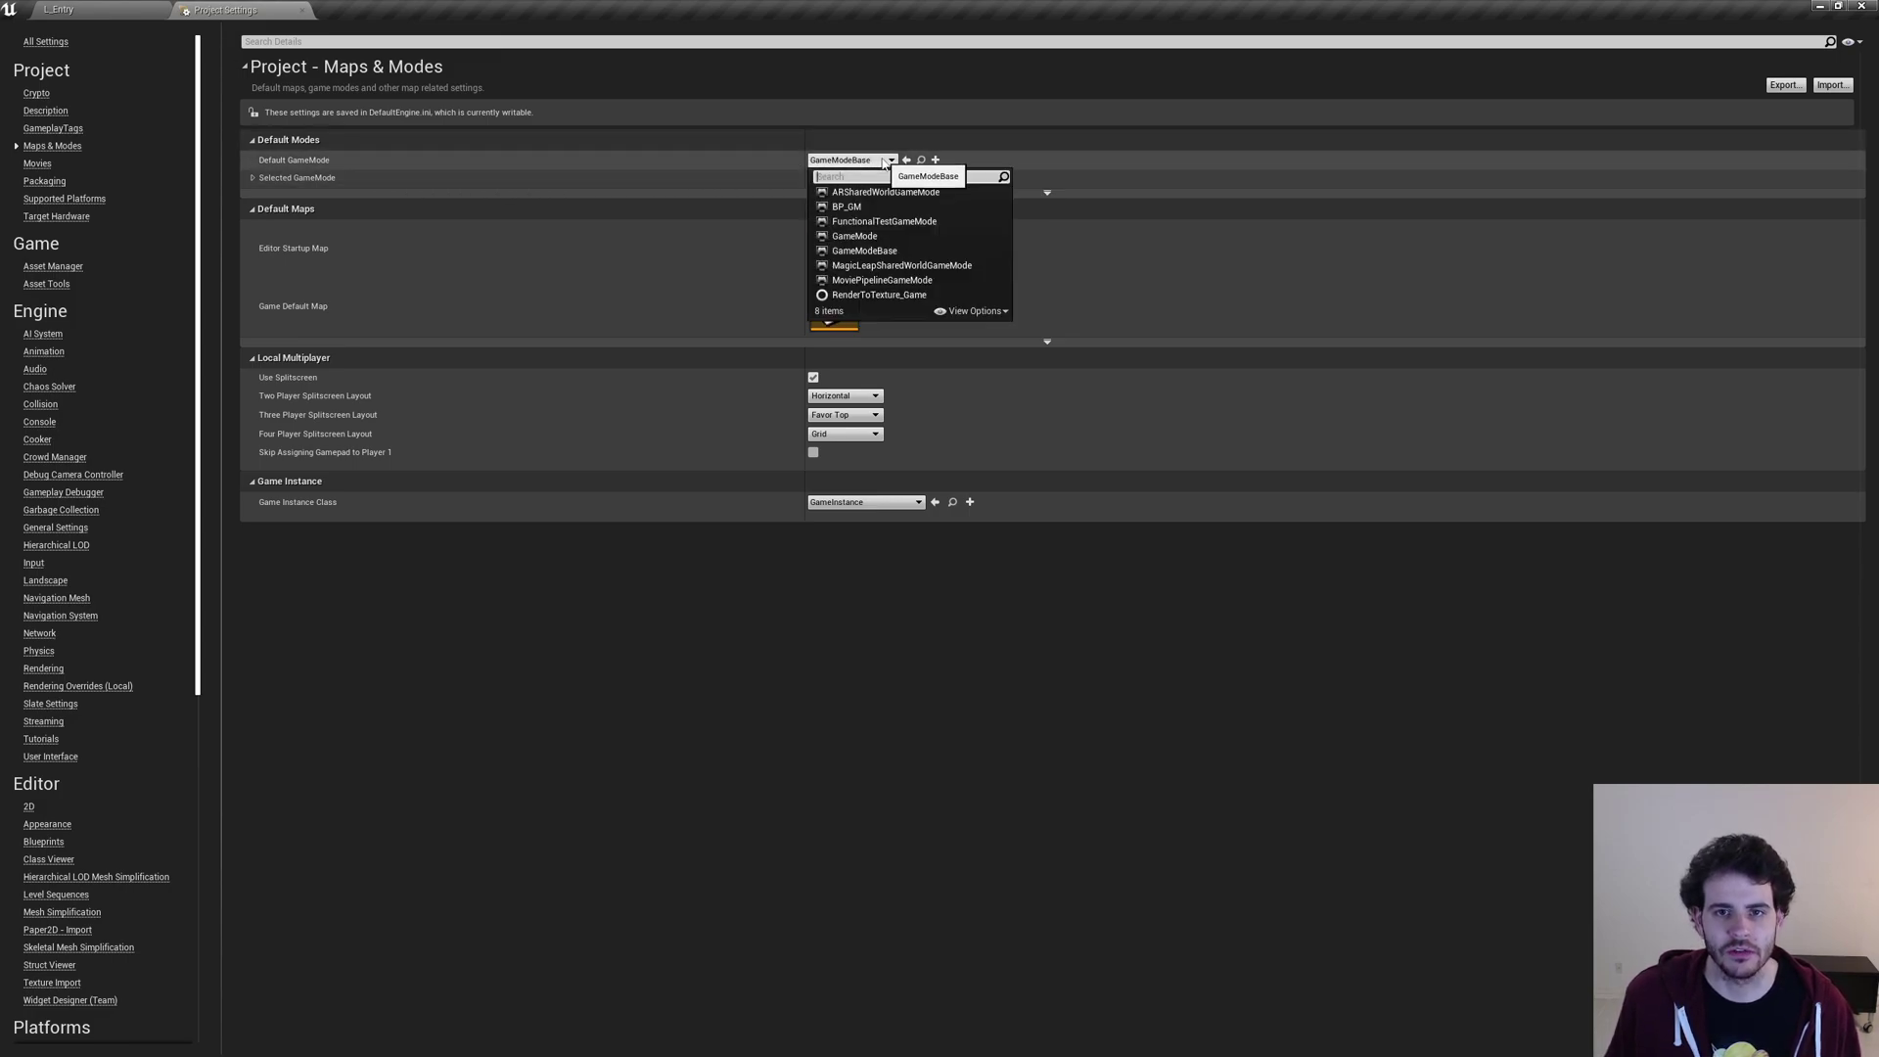
left_click(887, 209)
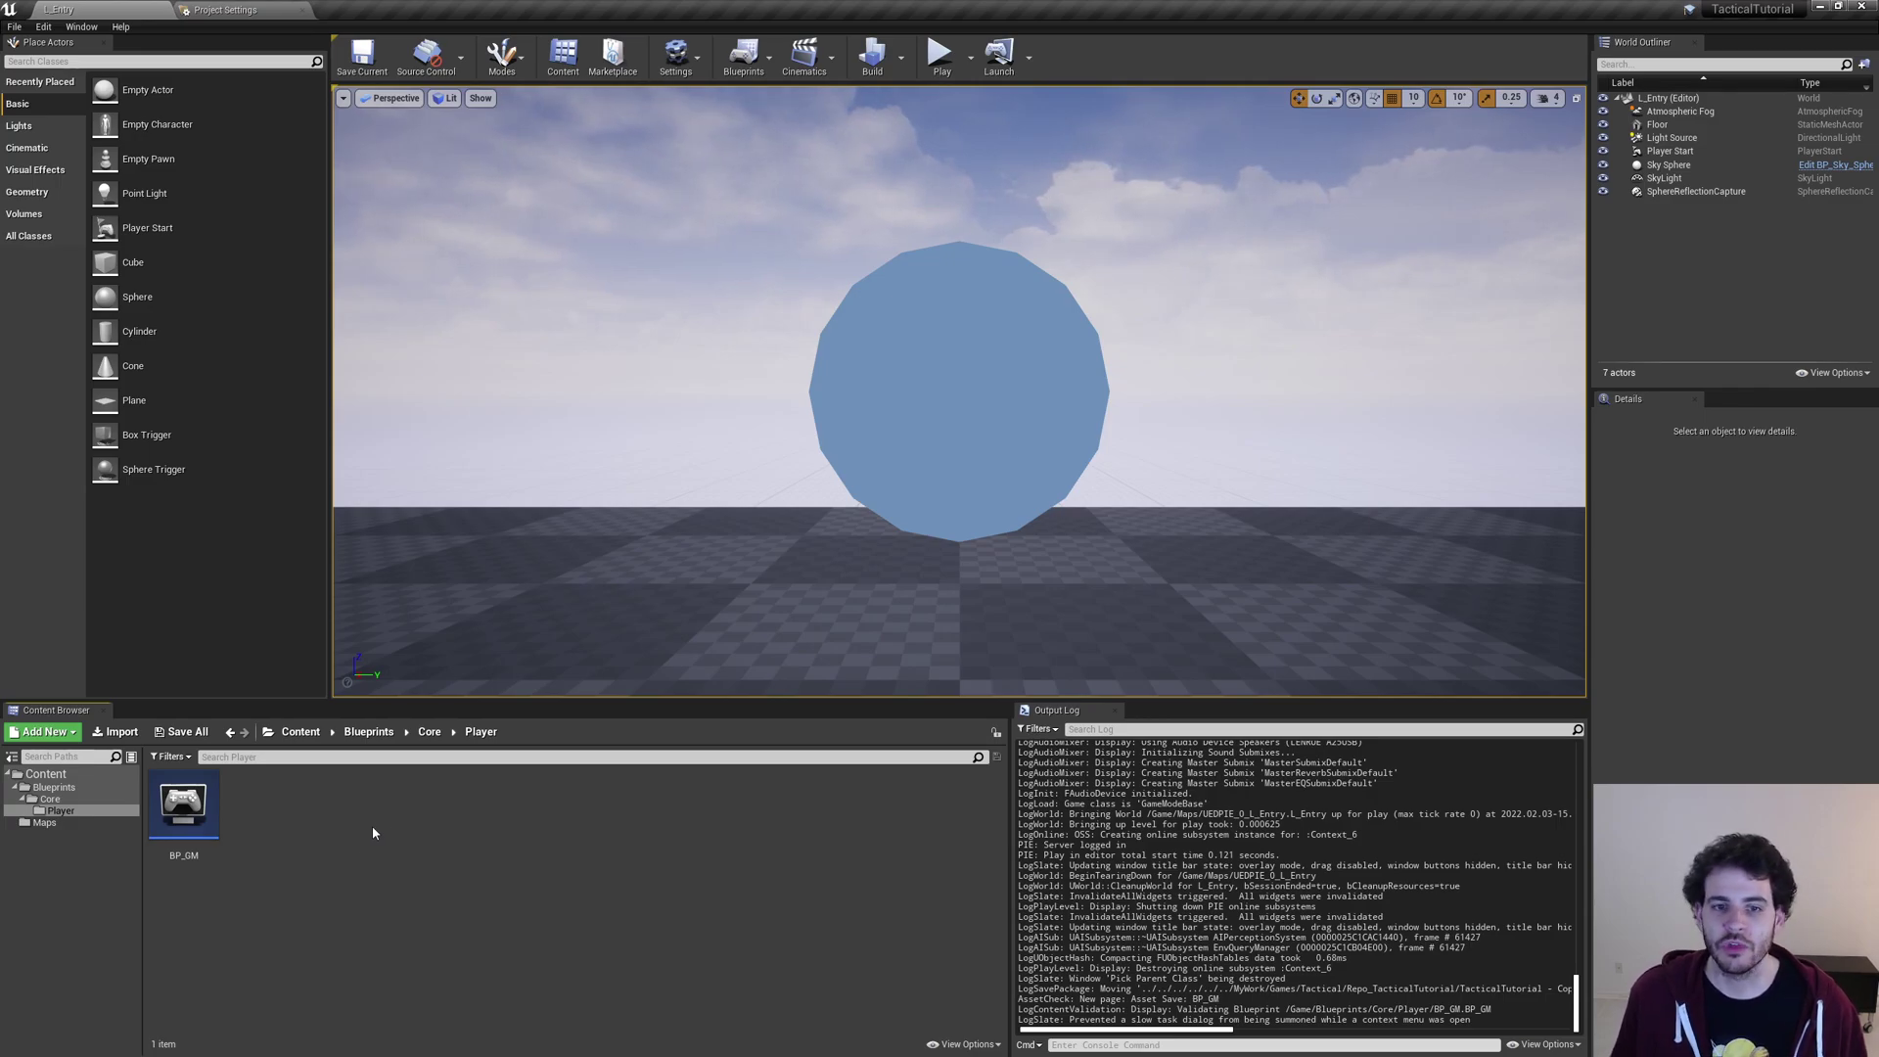
Create a Blueprint class in the Player folder with Player Controller as parent and name it BP_PC
right_click(295, 808)
left_click(388, 421)
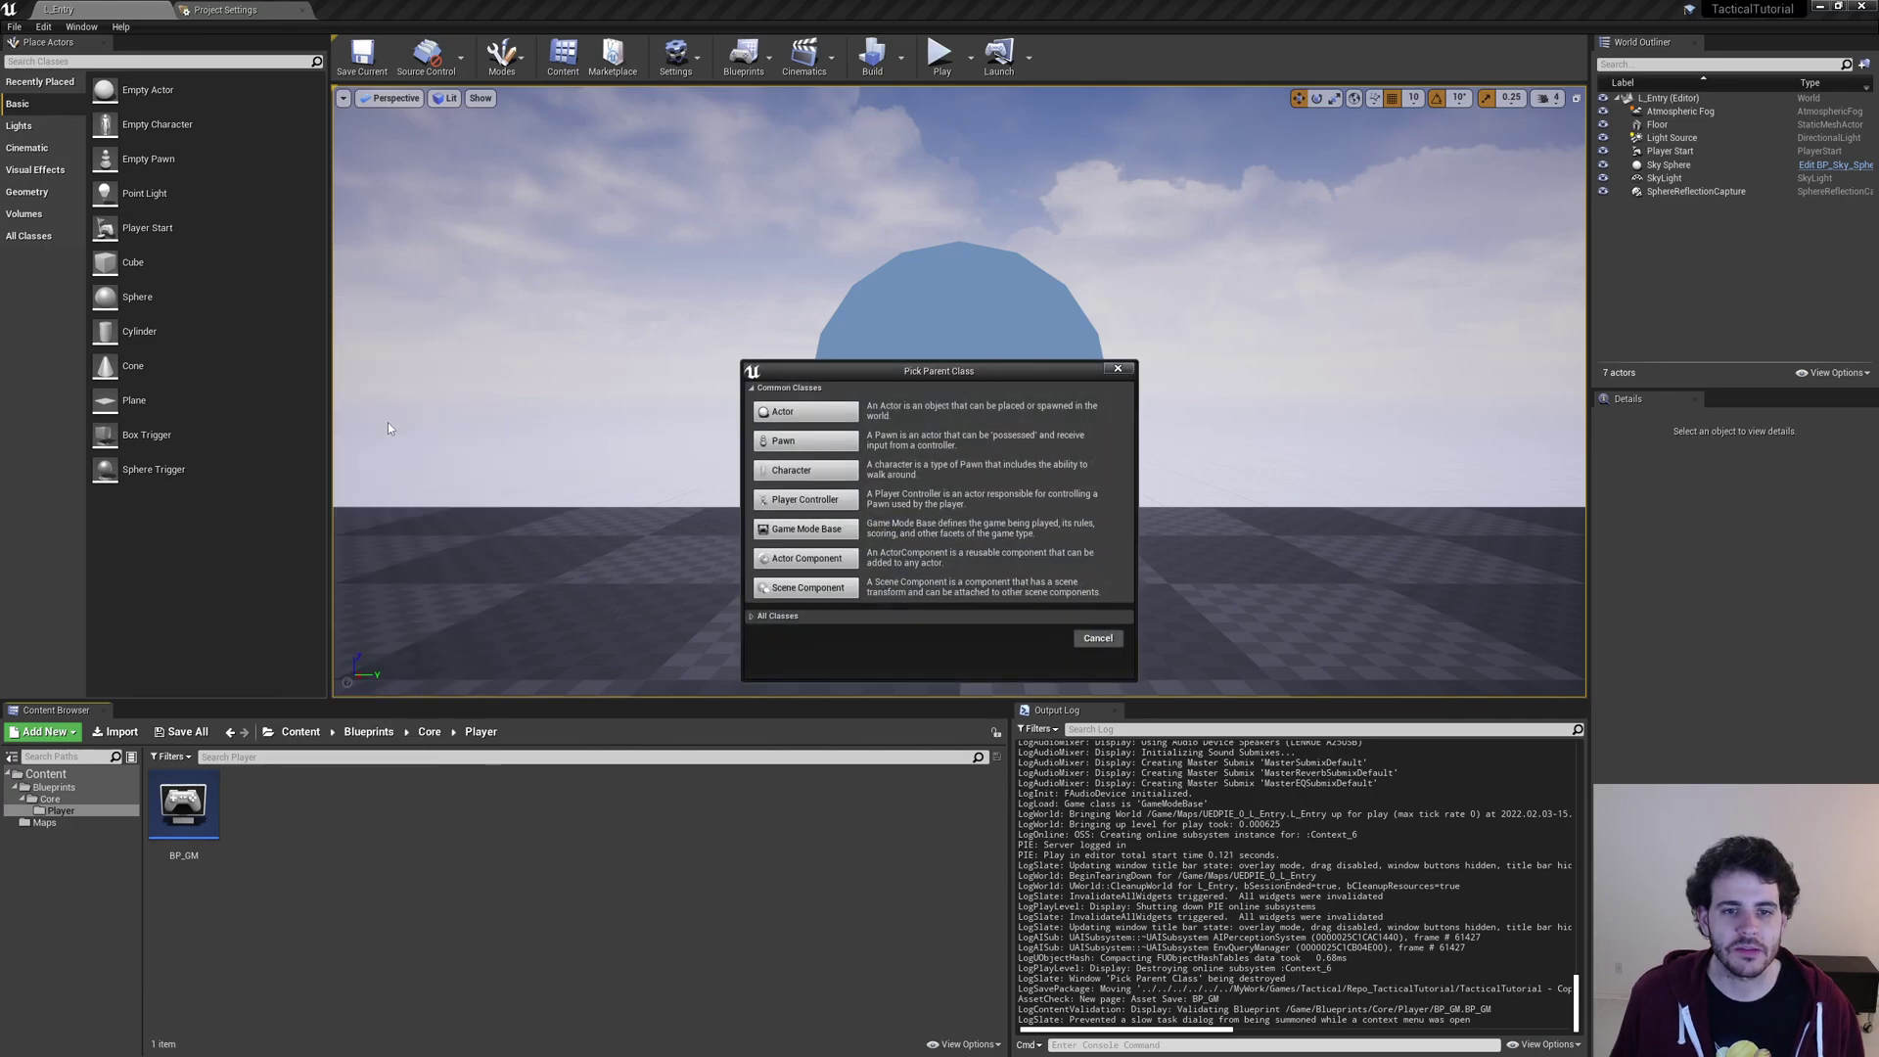
left_click(802, 499)
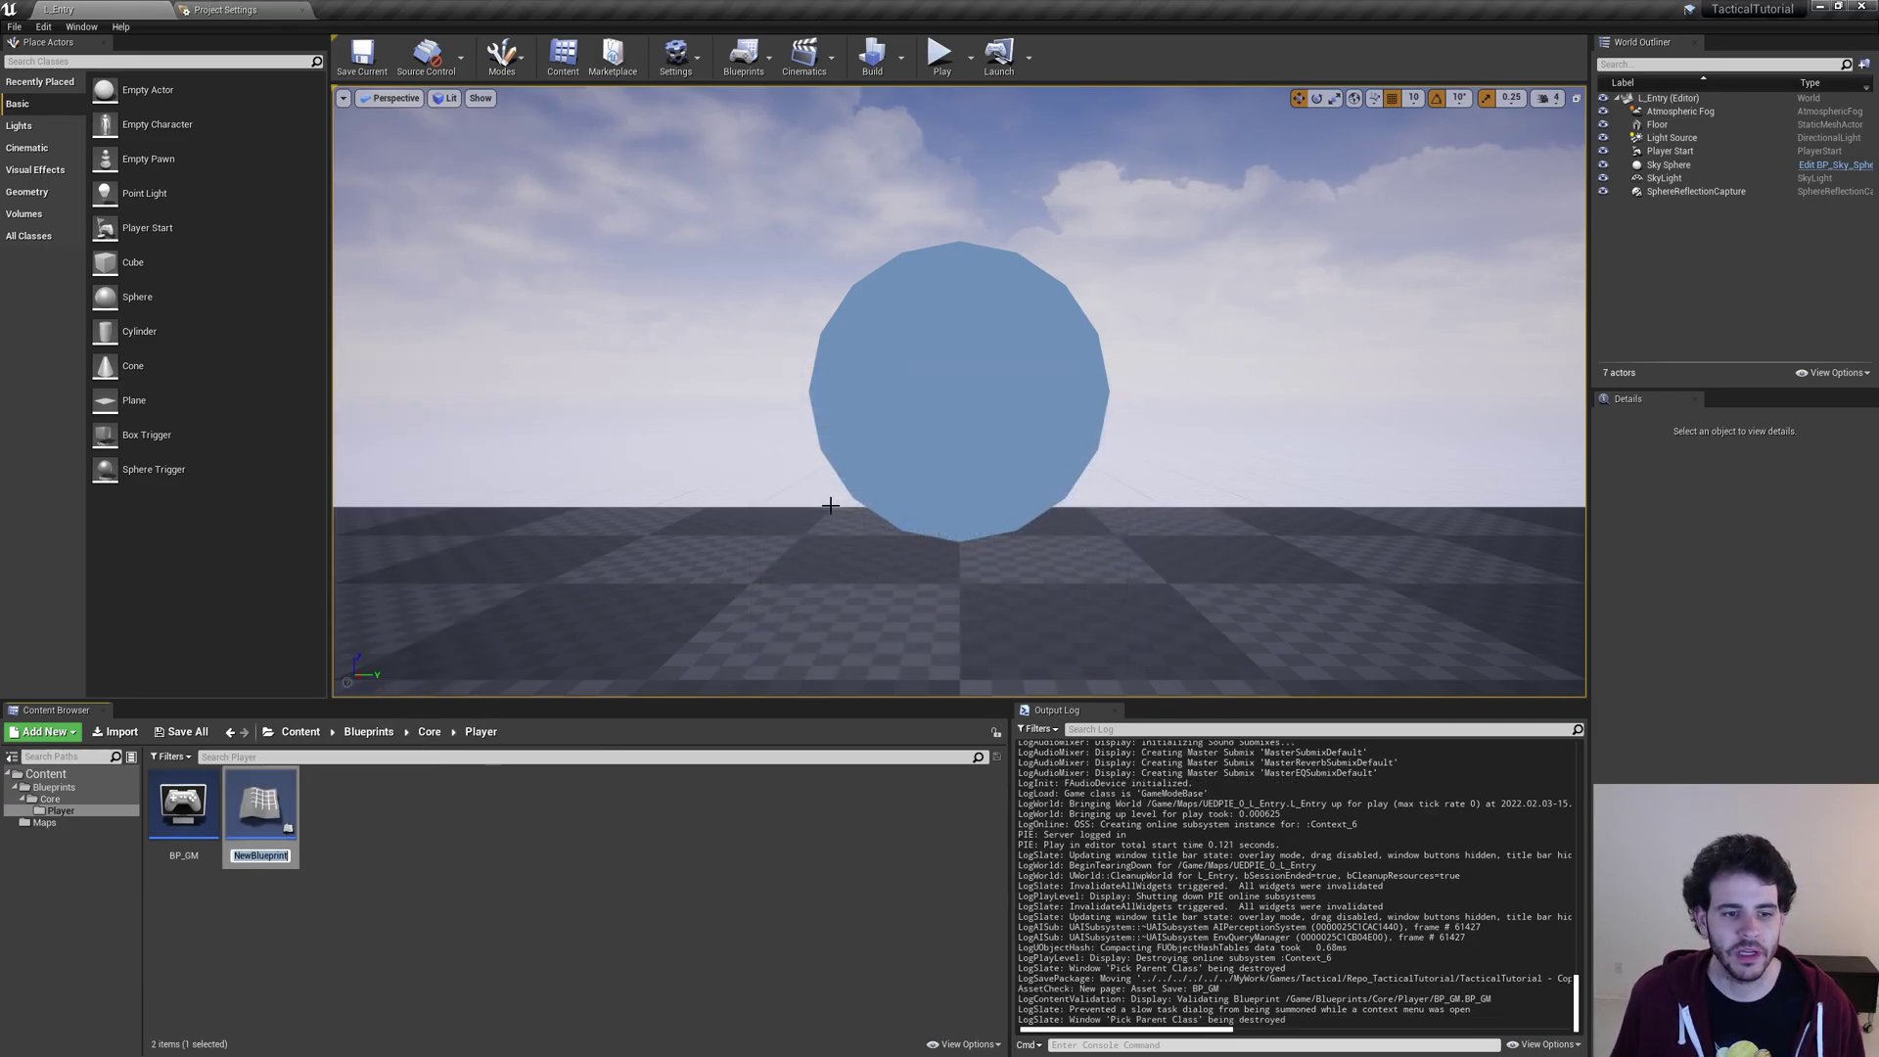
type("BP_PC")
key("Return")
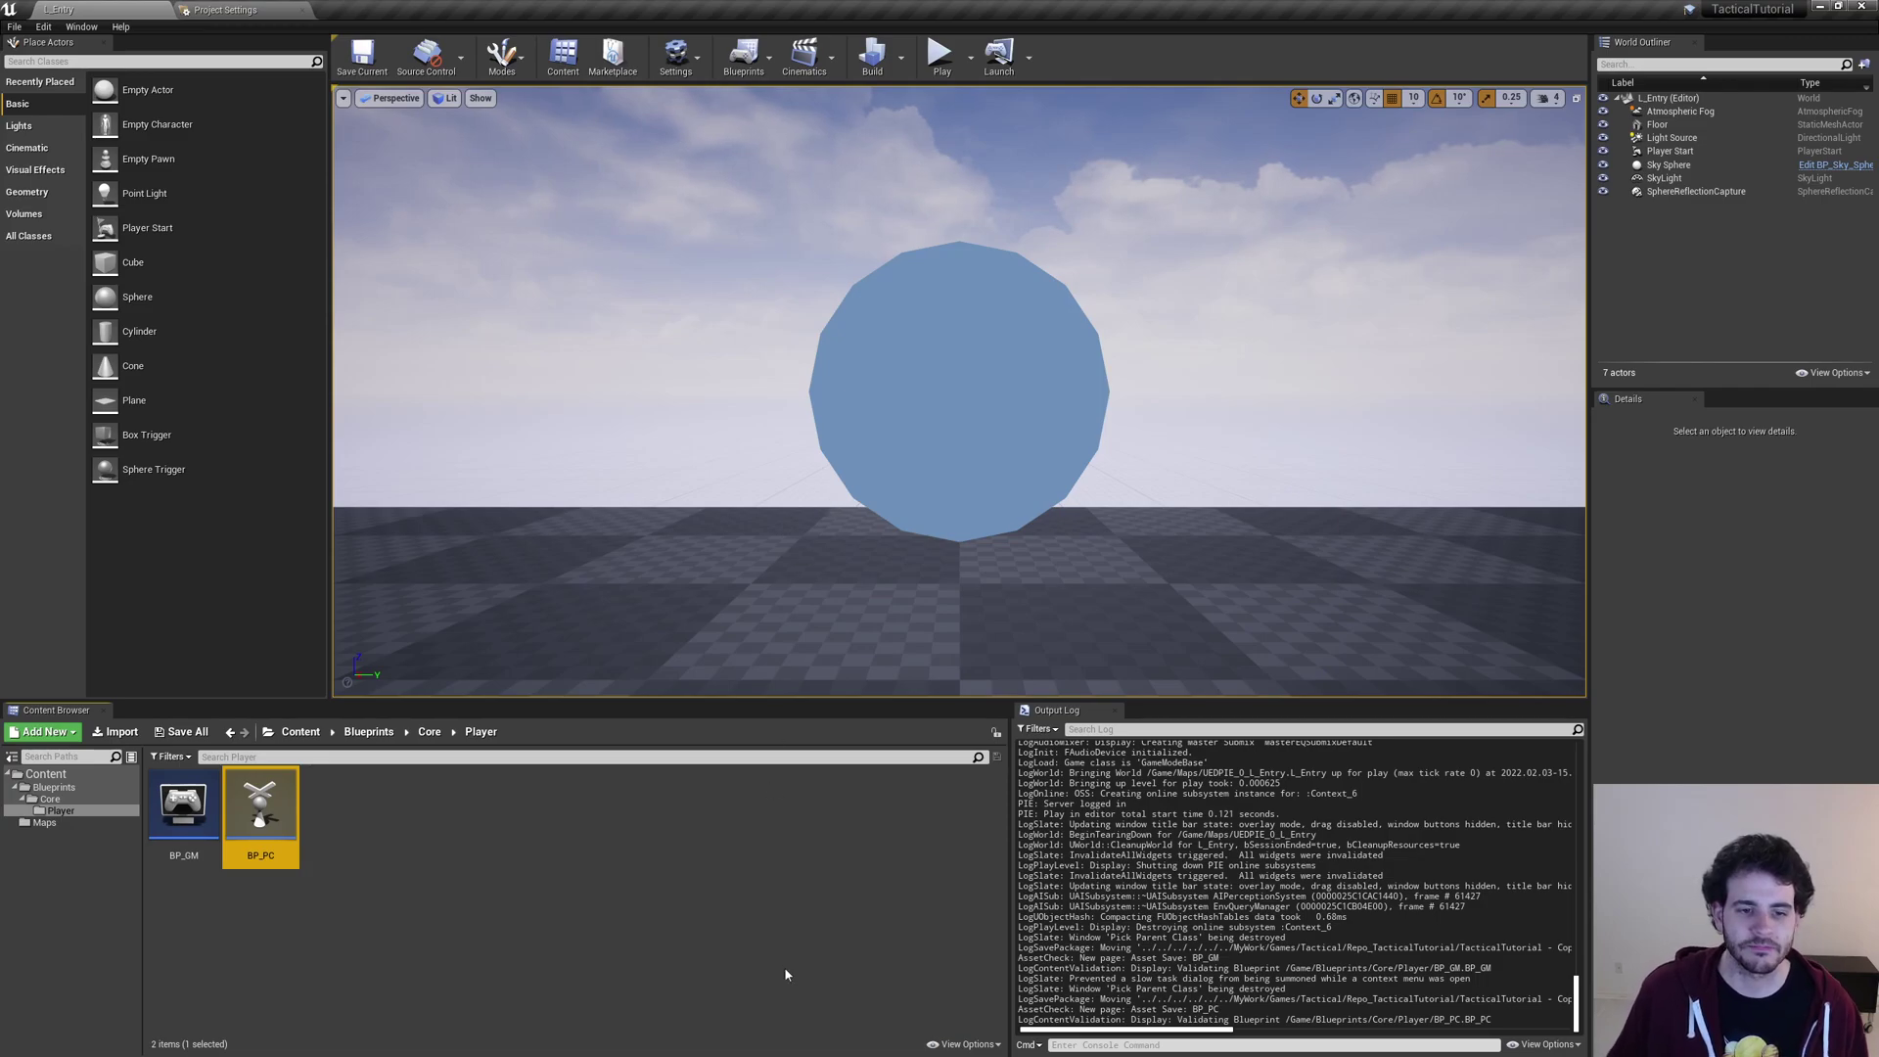
left_click(416, 869)
Create a Blueprint class in the Player folder with Pawn as parent and name it BP_Pawn
right_click(343, 821)
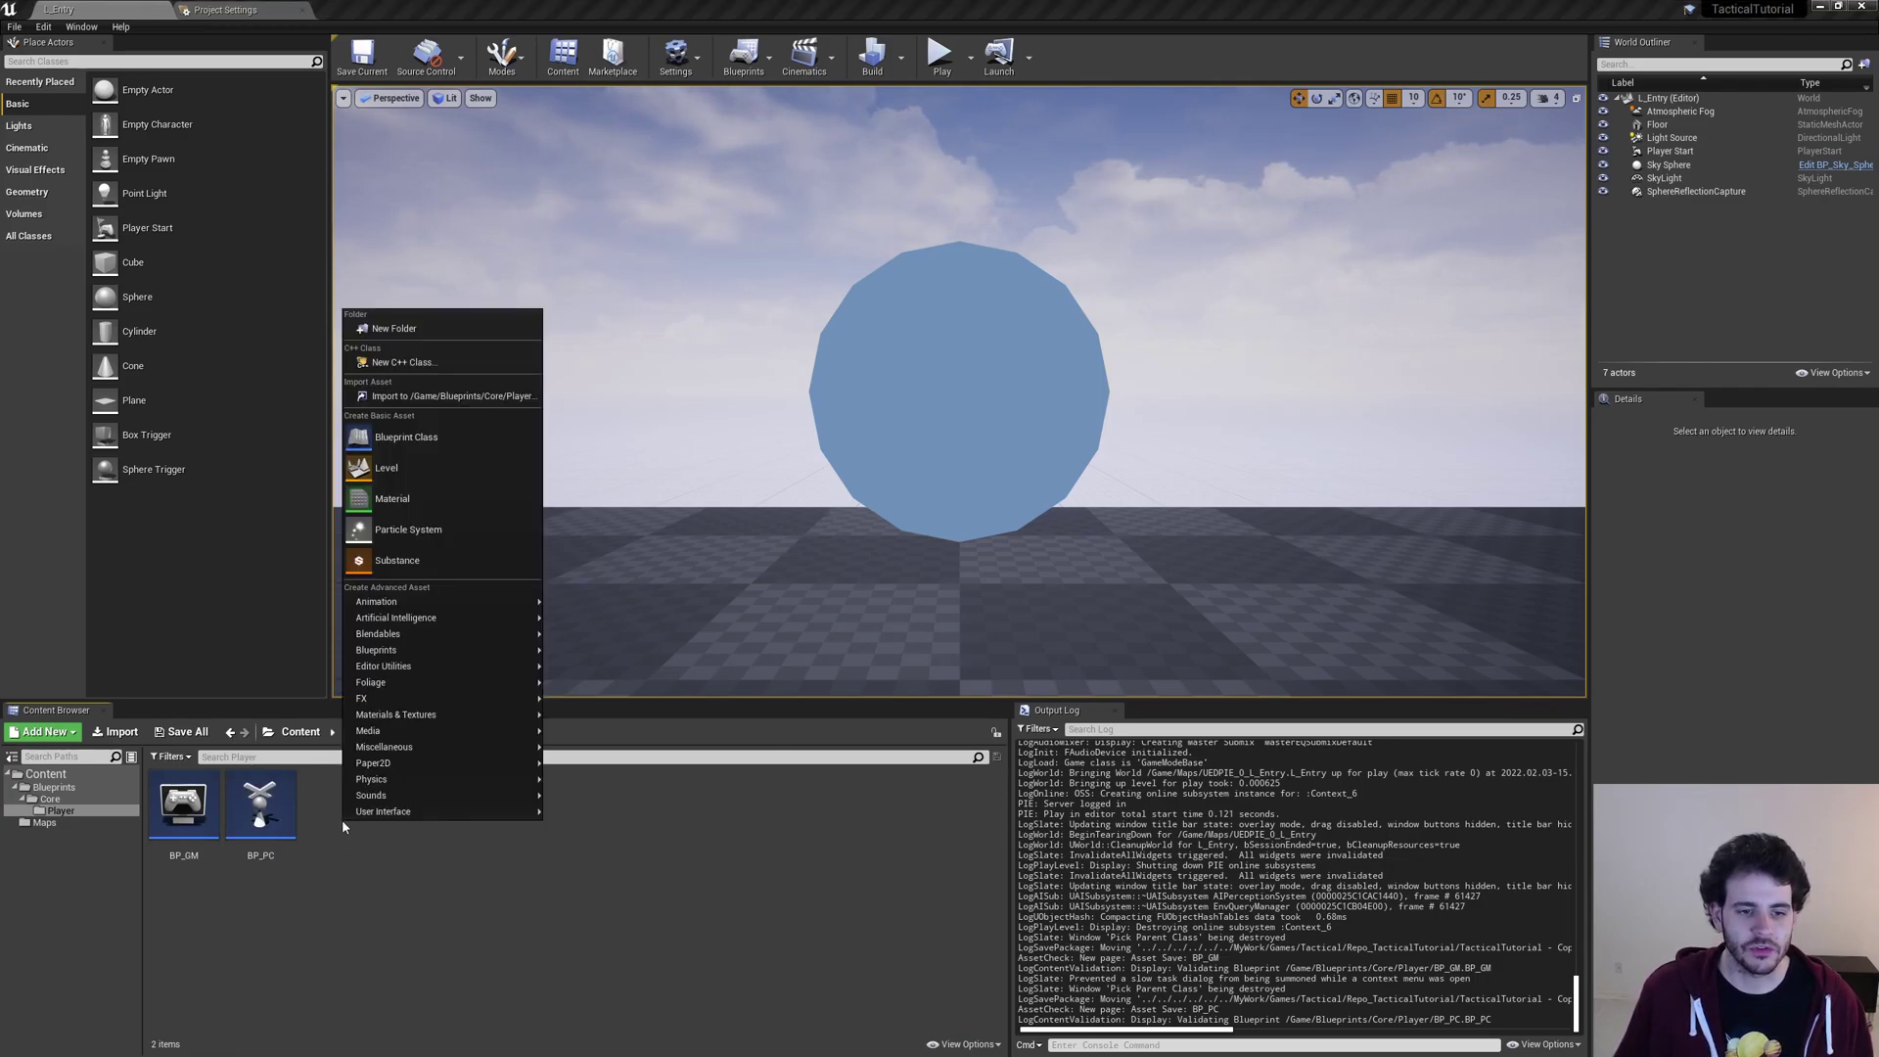
left_click(395, 448)
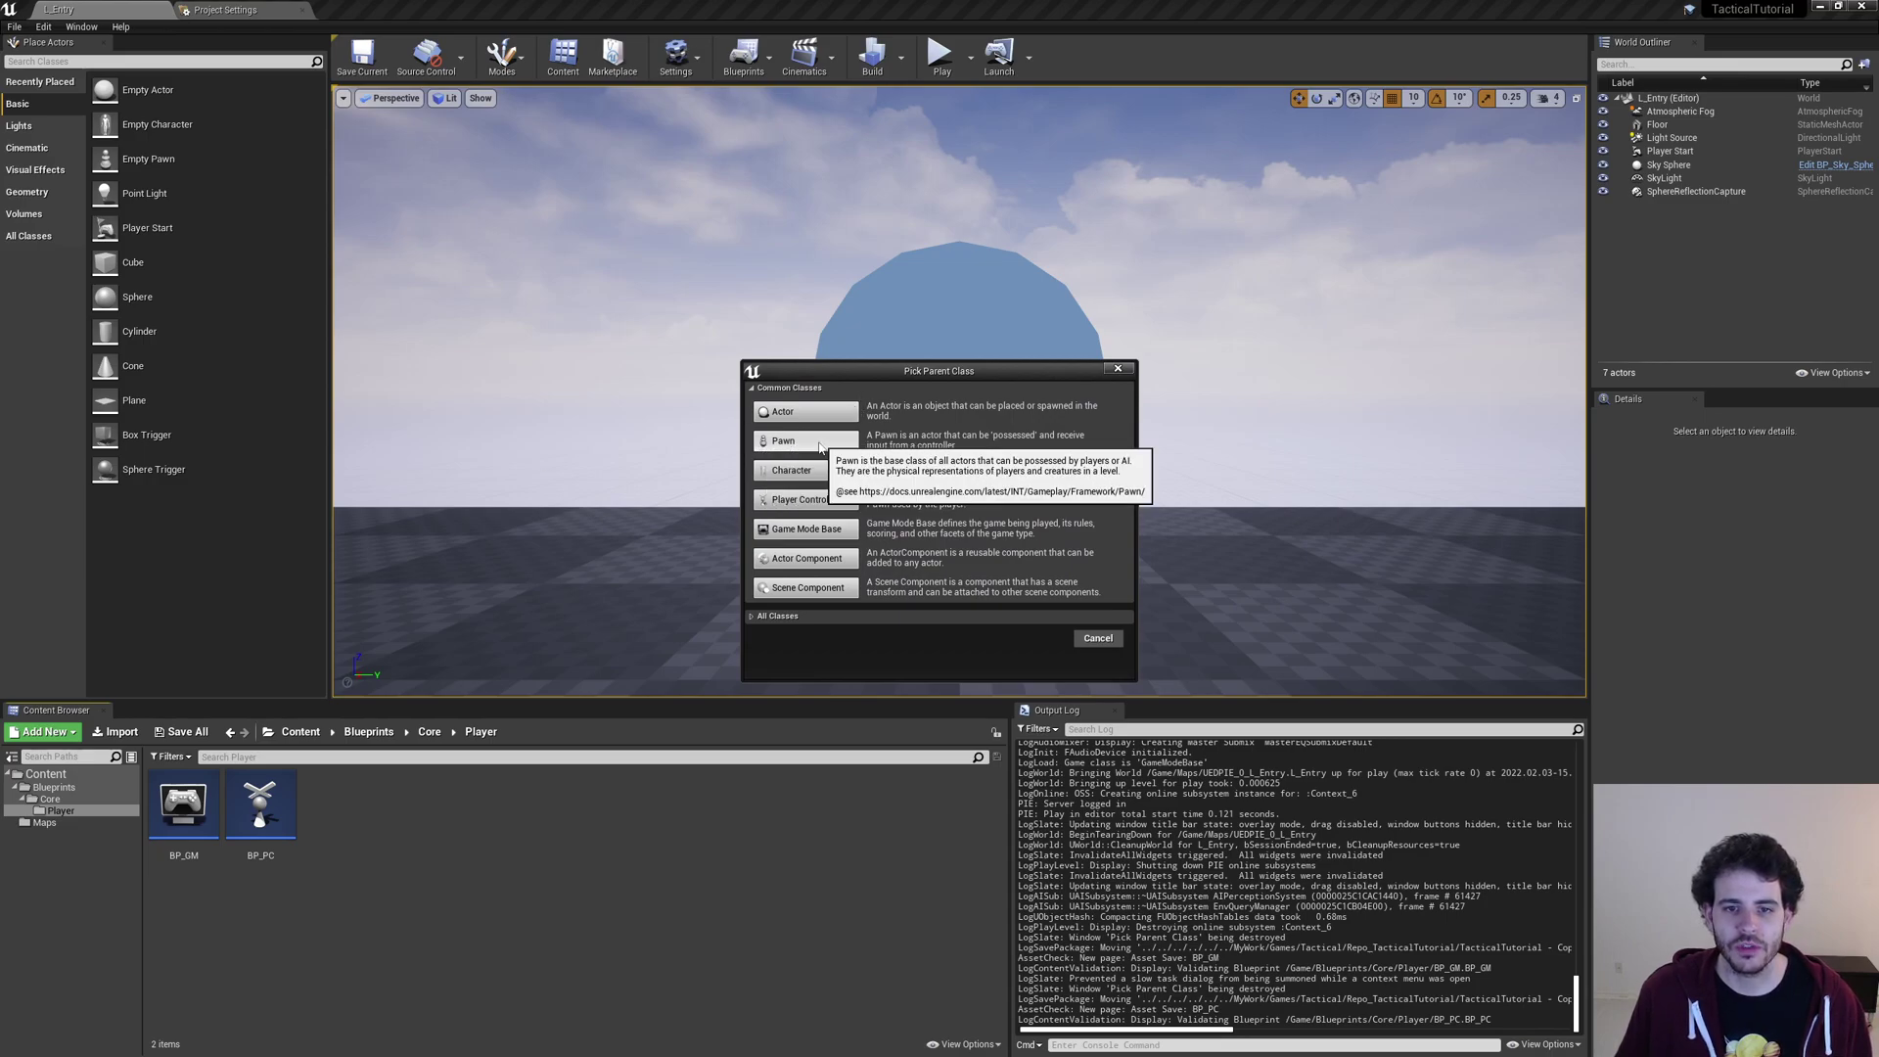
left_click(808, 441)
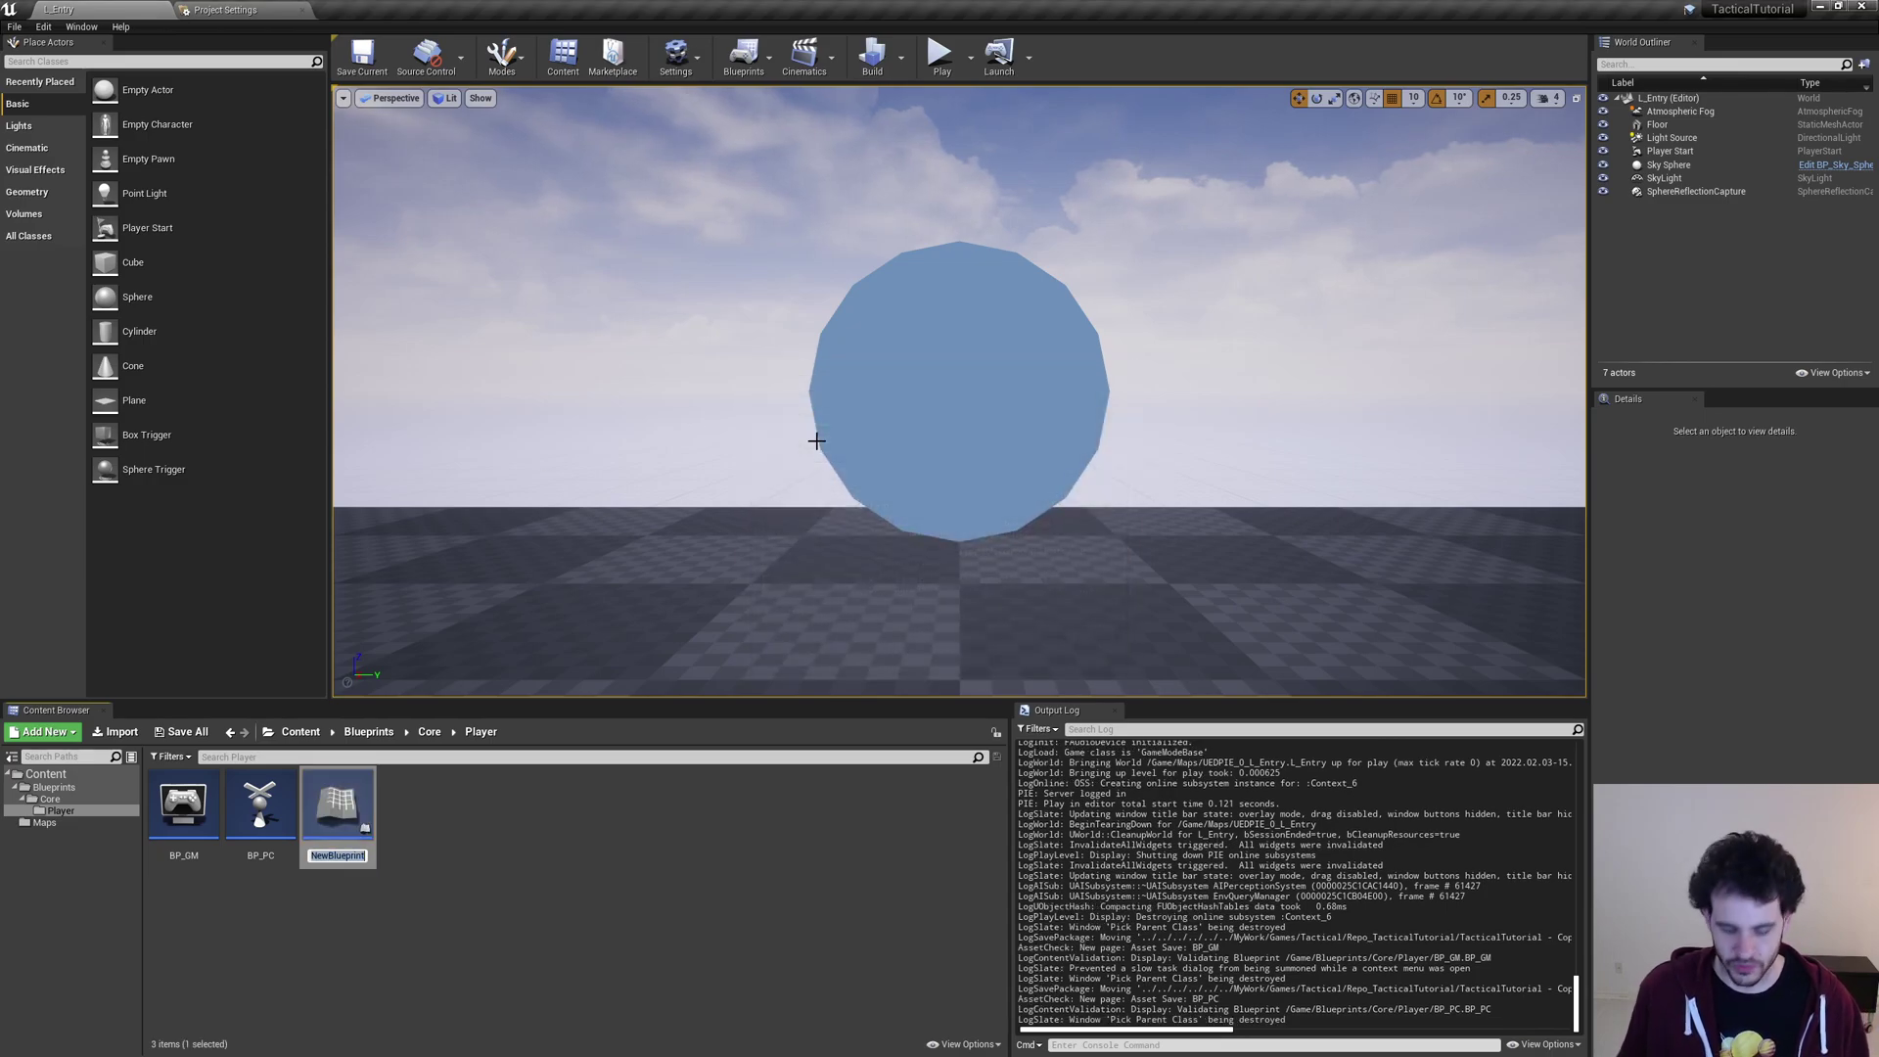
type("BP_Pawn")
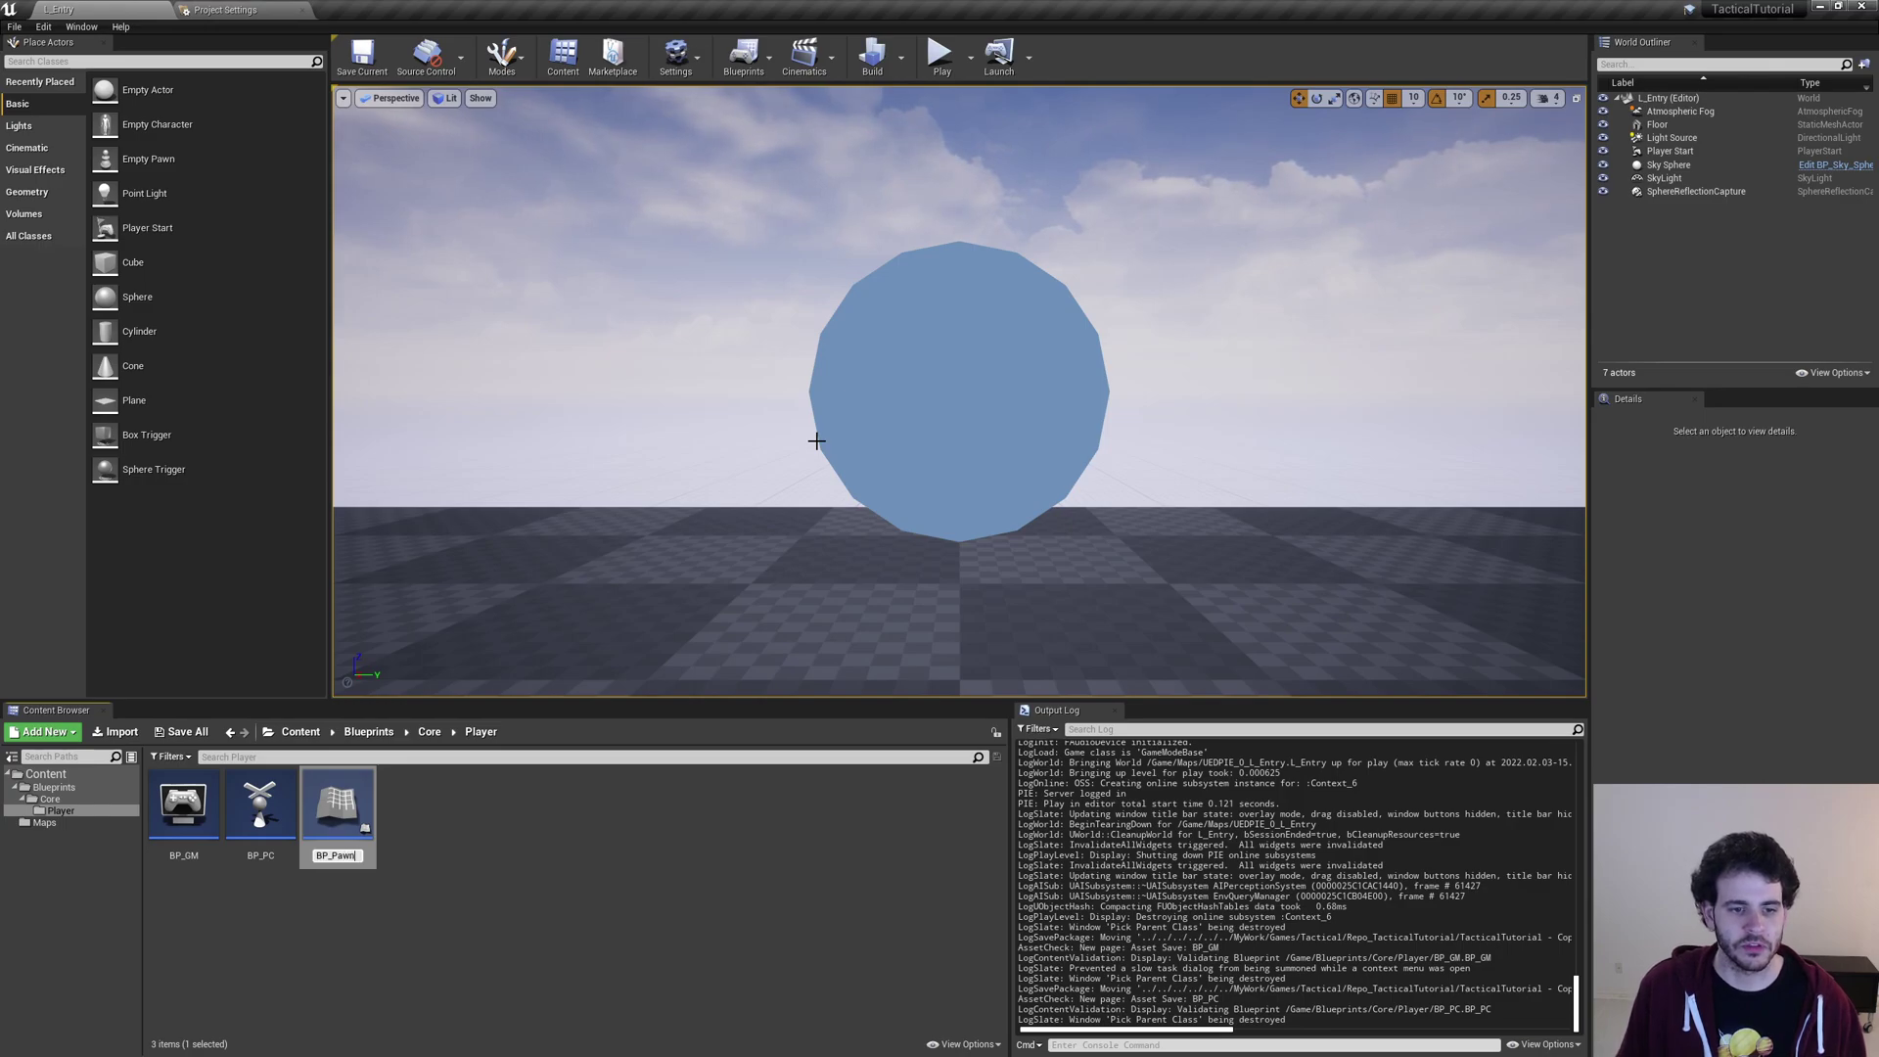
key("Return")
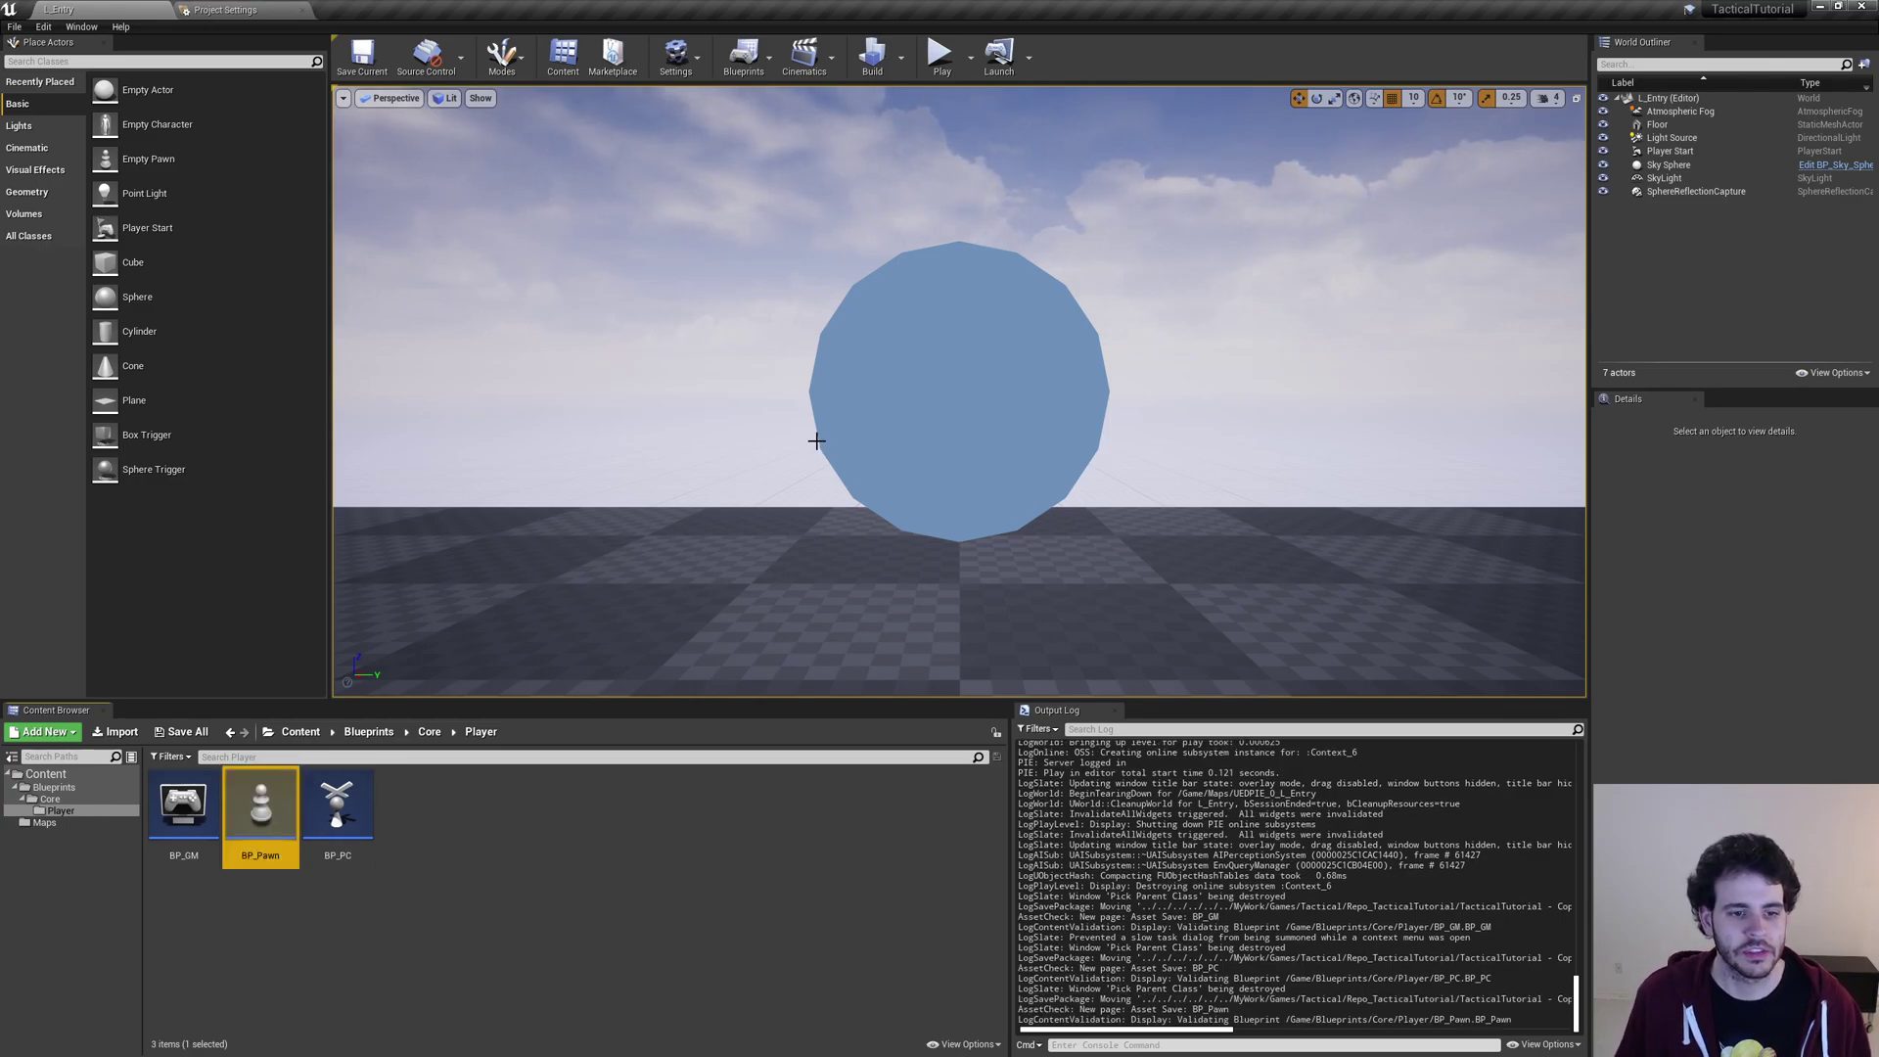
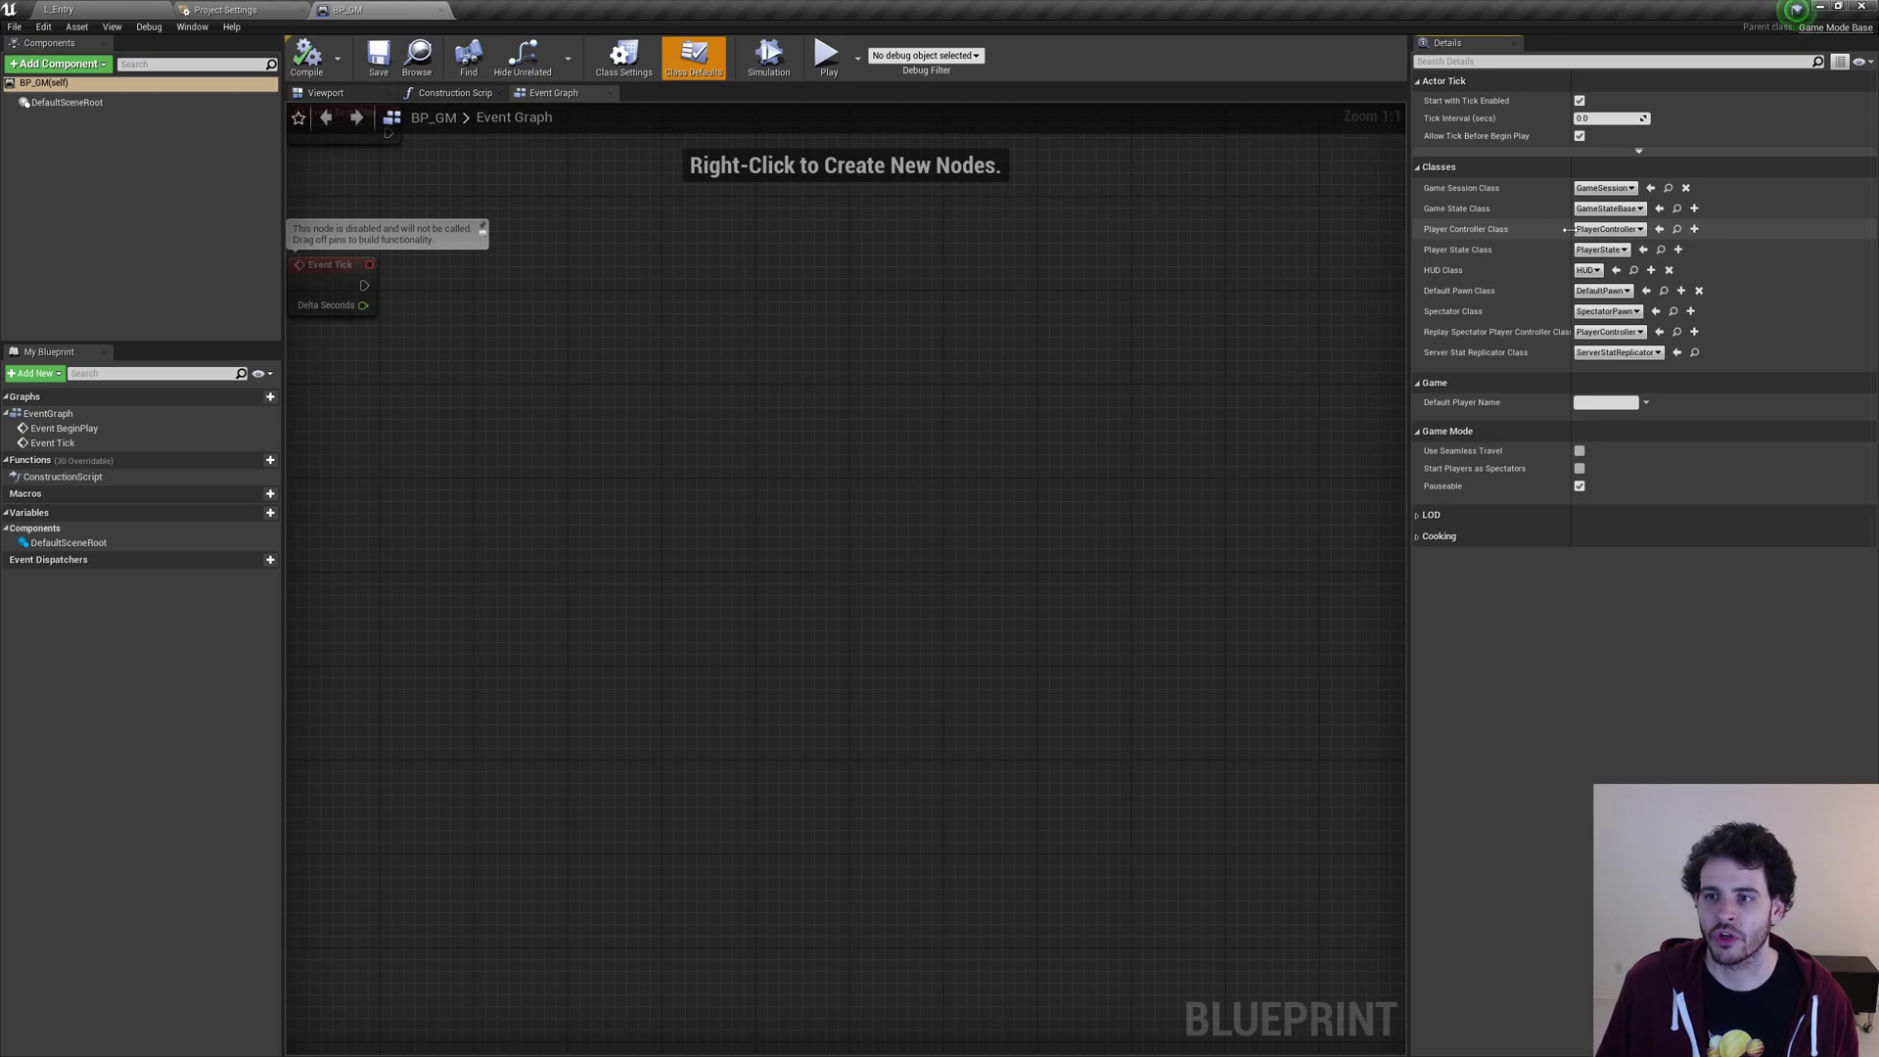
Set BP_GM's Player Controller Class to BP_PC and Default Pawn Class to BP_Pawn, compiling and saving the Blueprint
left_click(1610, 230)
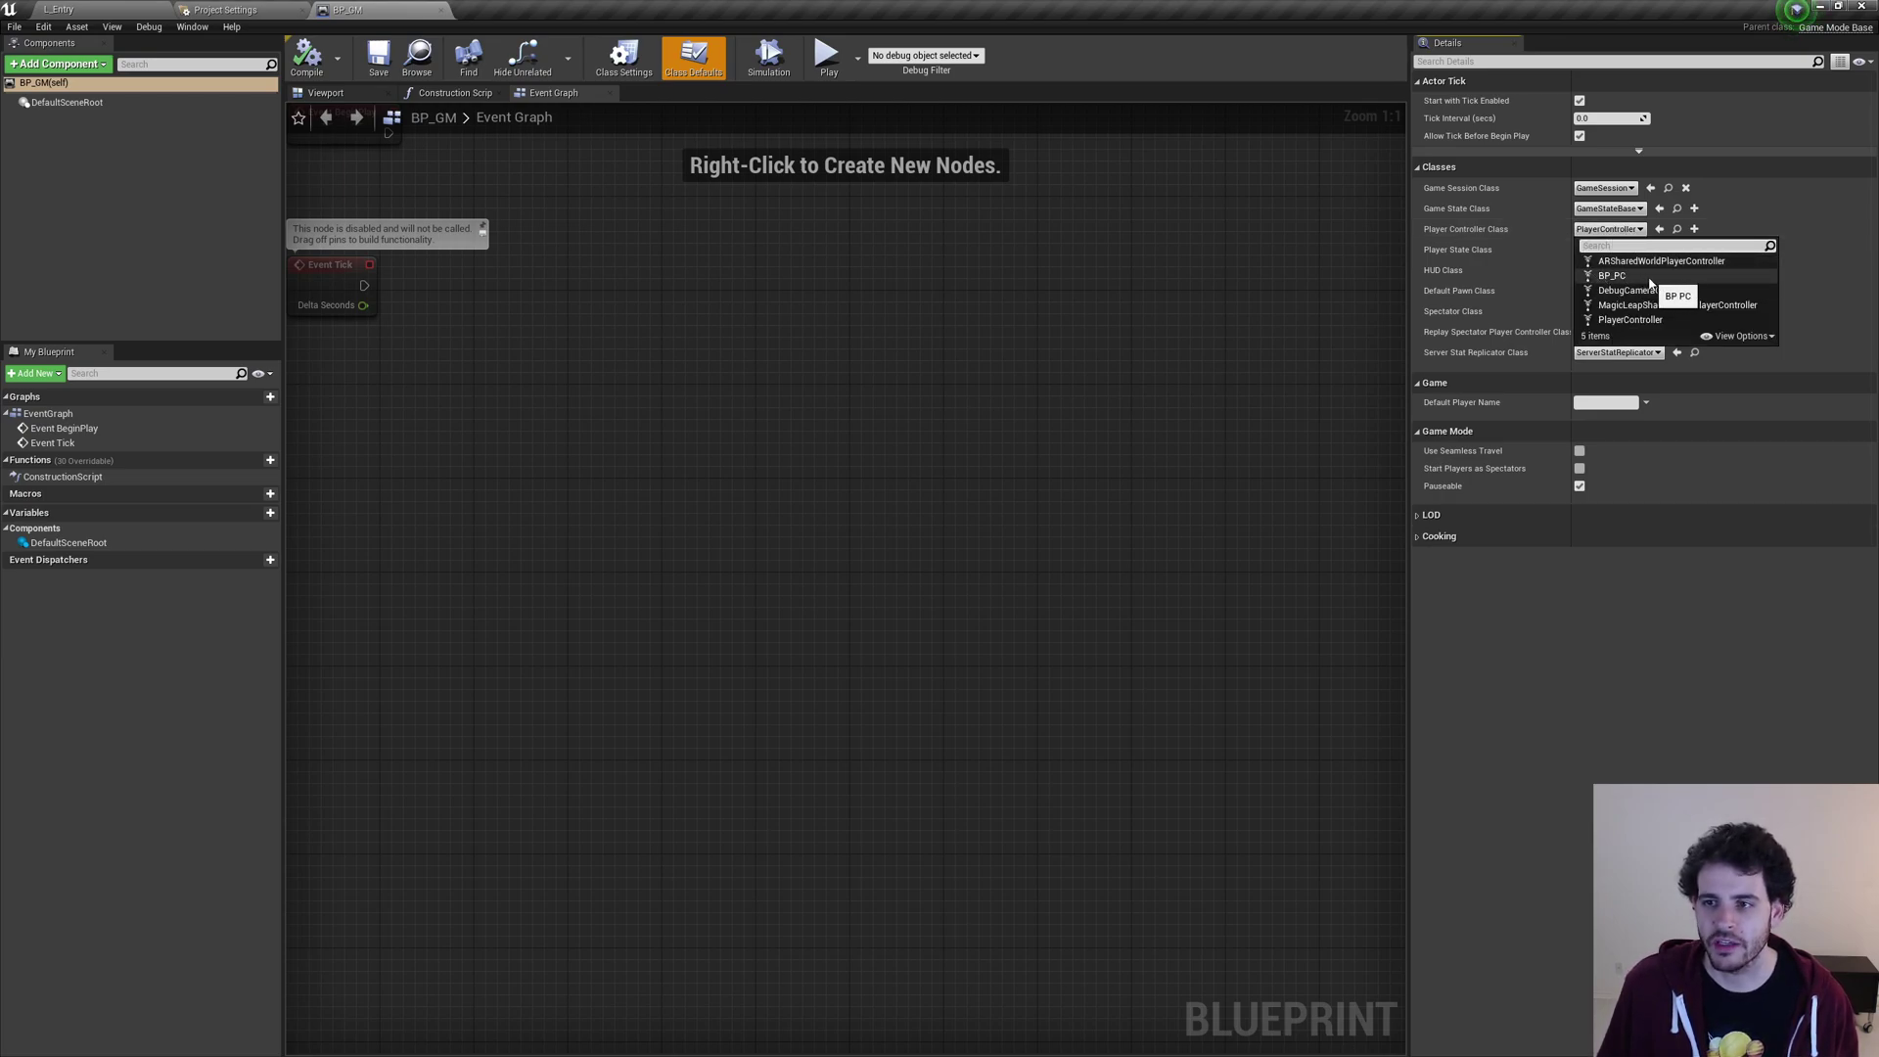
left_click(1624, 278)
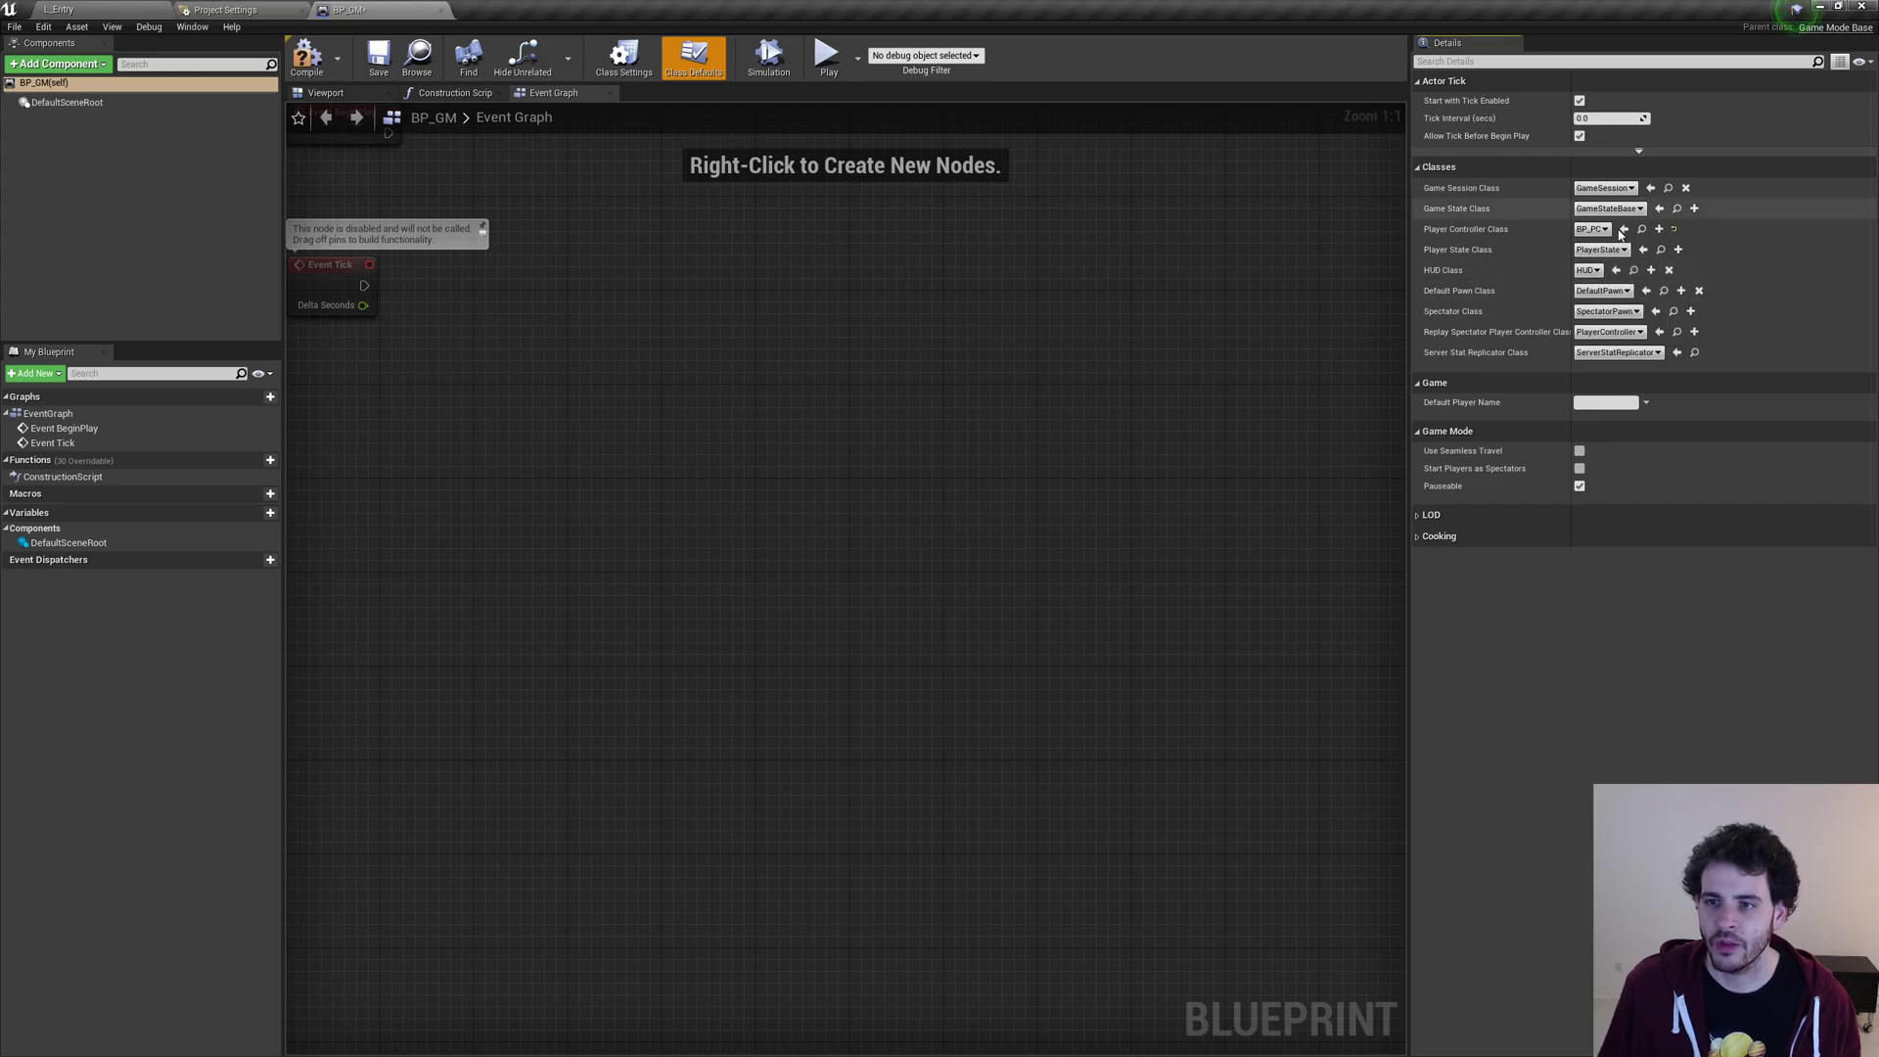
left_click(1604, 290)
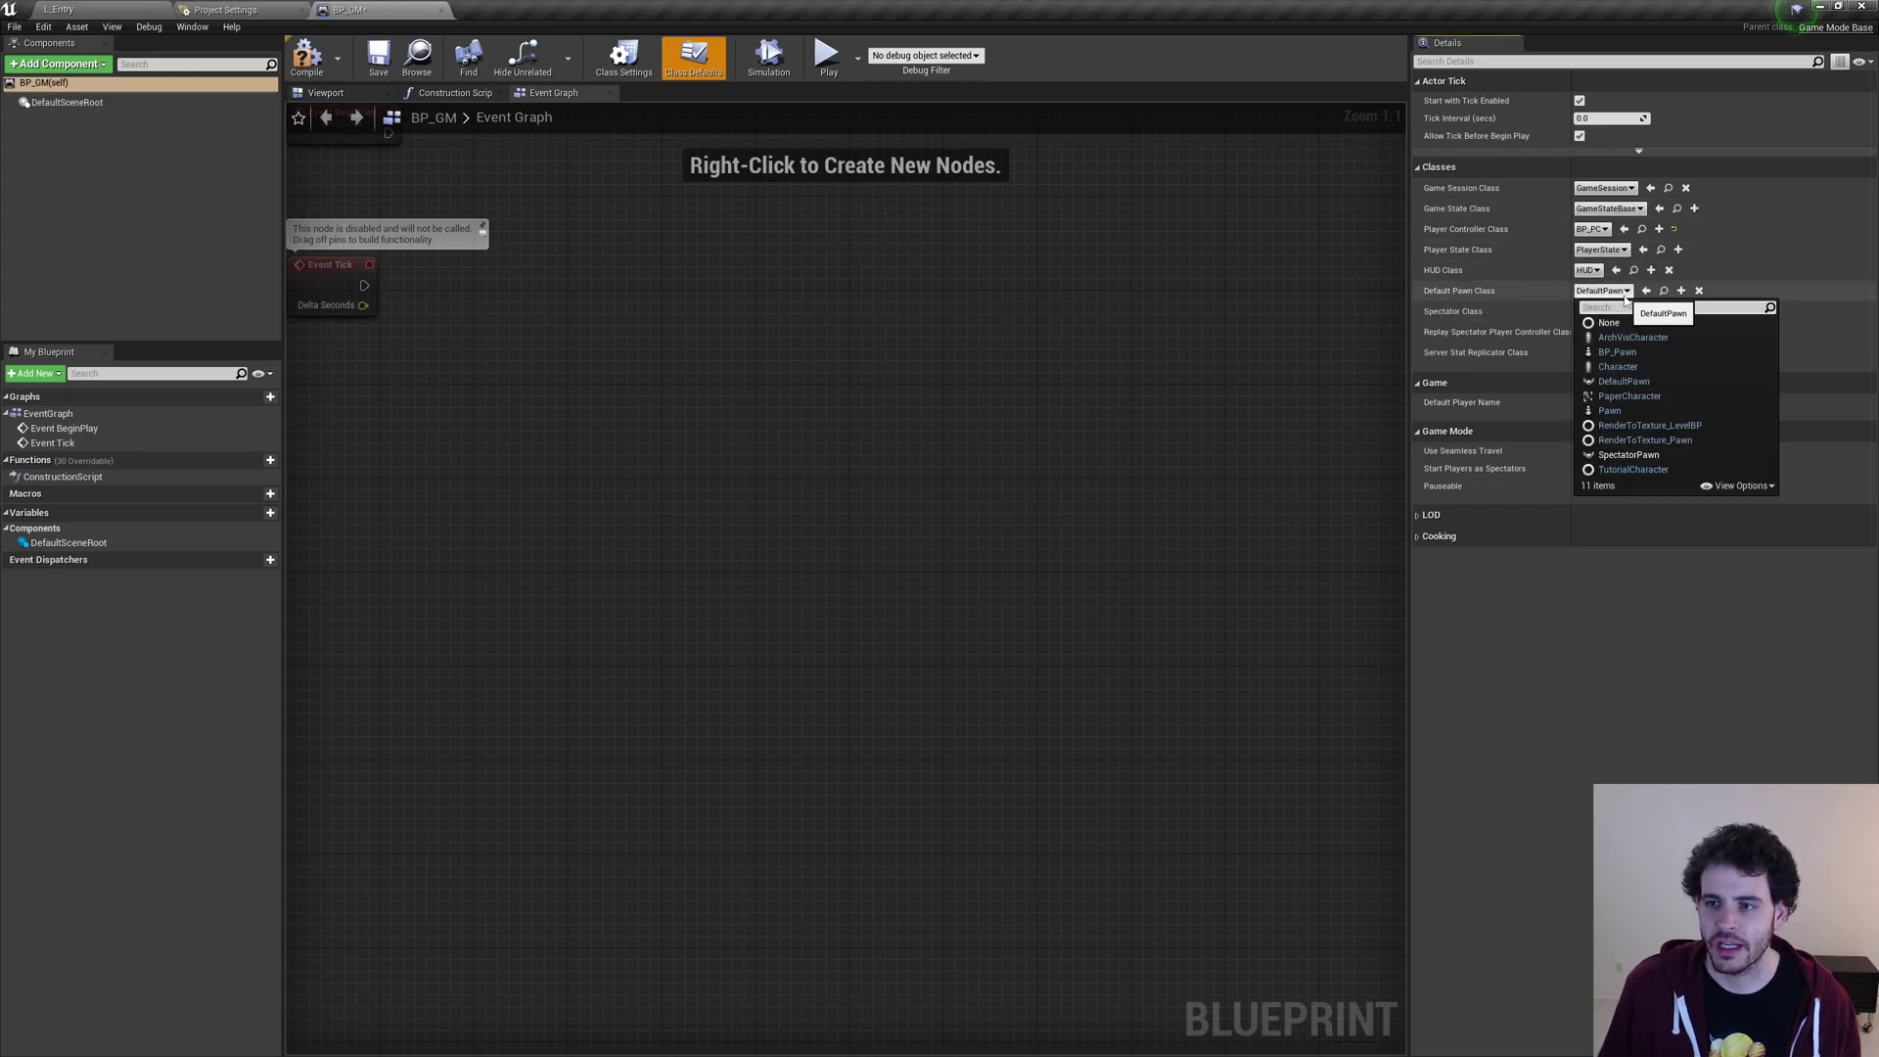
left_click(1633, 354)
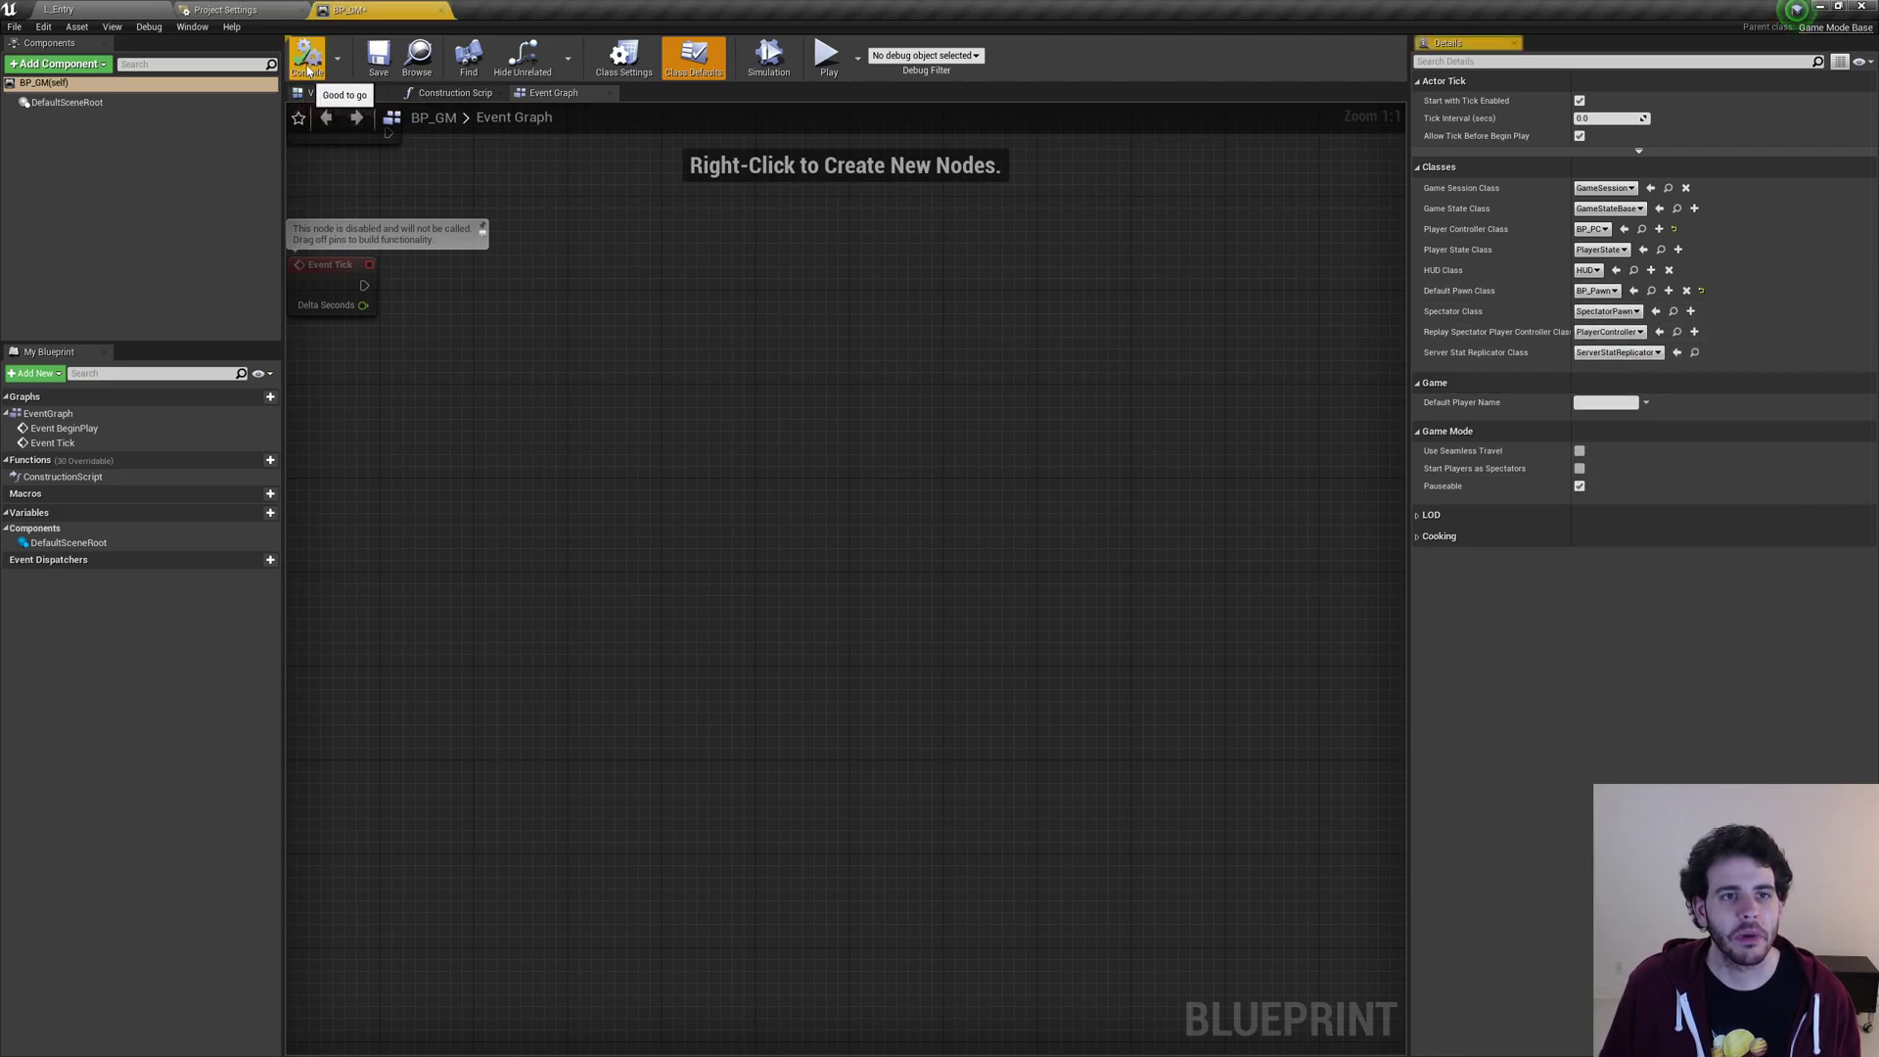
left_click(383, 69)
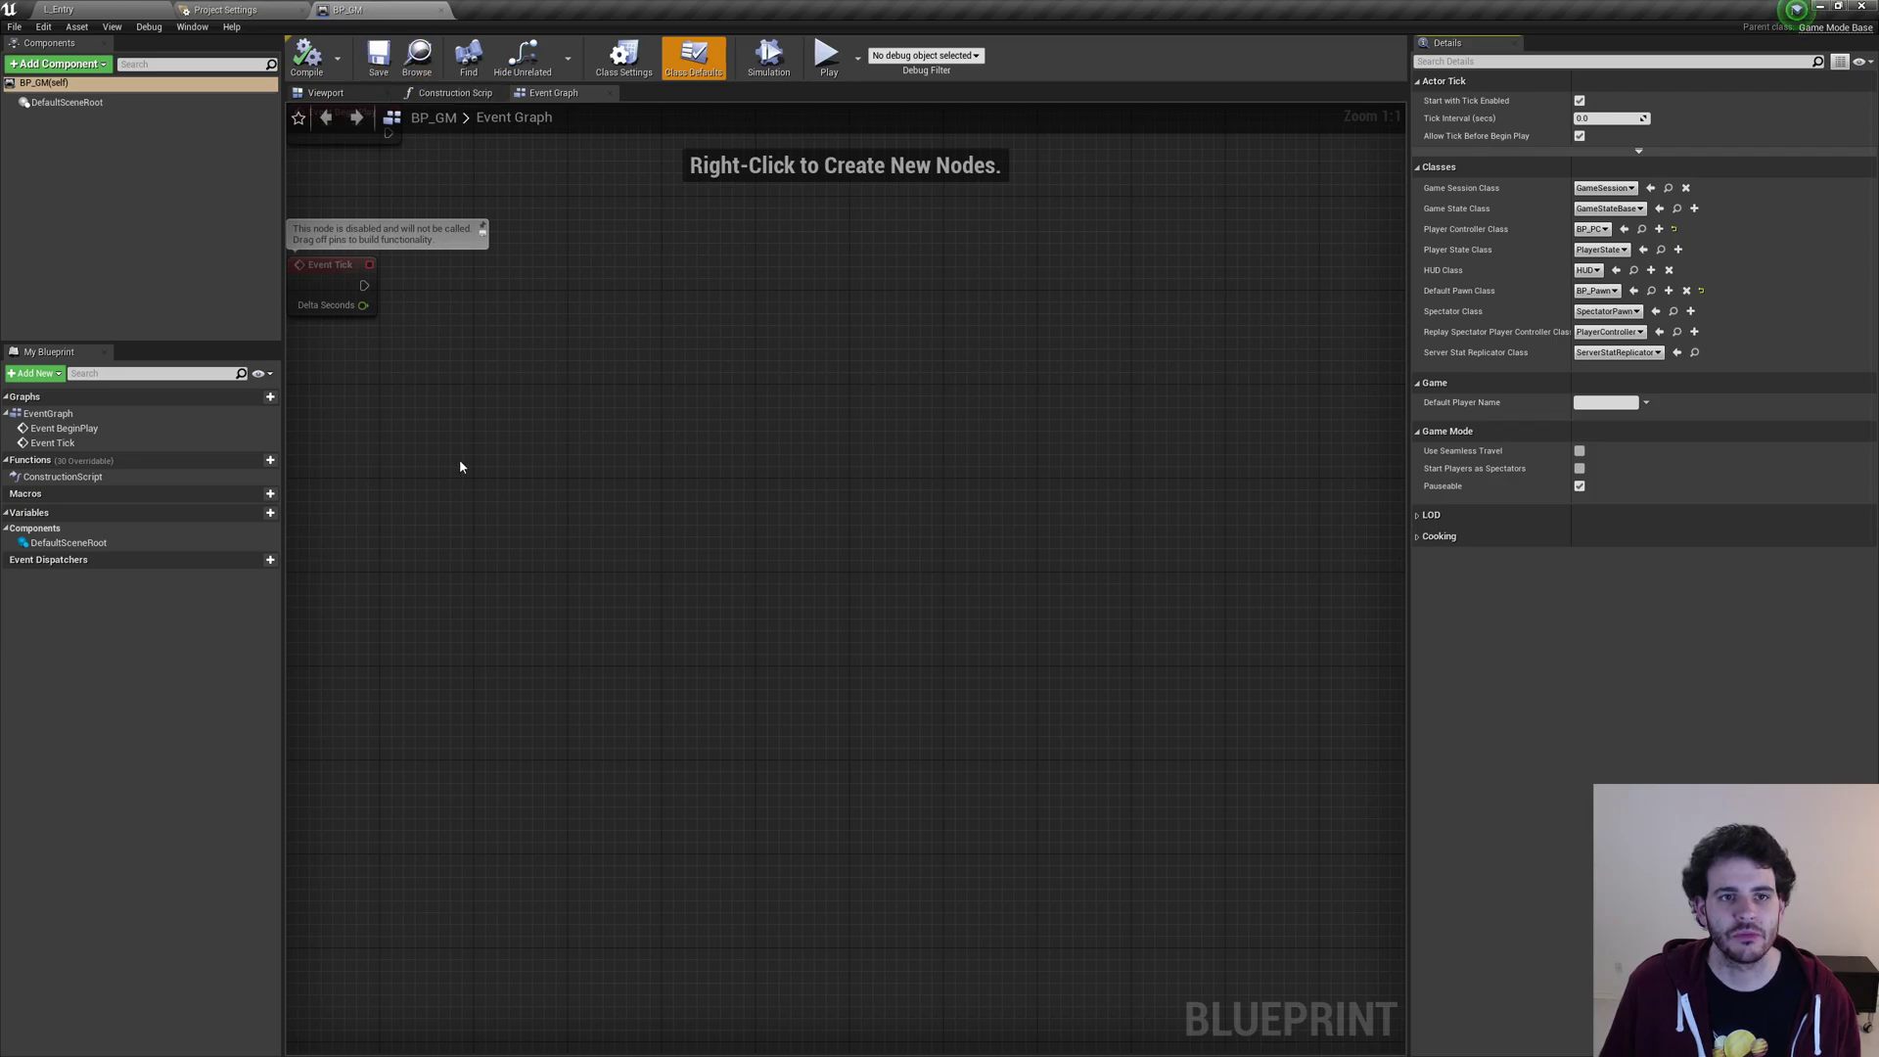
Play the L_Entry level in the editor, inspect the spawned BP_GM, BP_Pawn and BP_PC actors, and stop the session
left_click(125, 8)
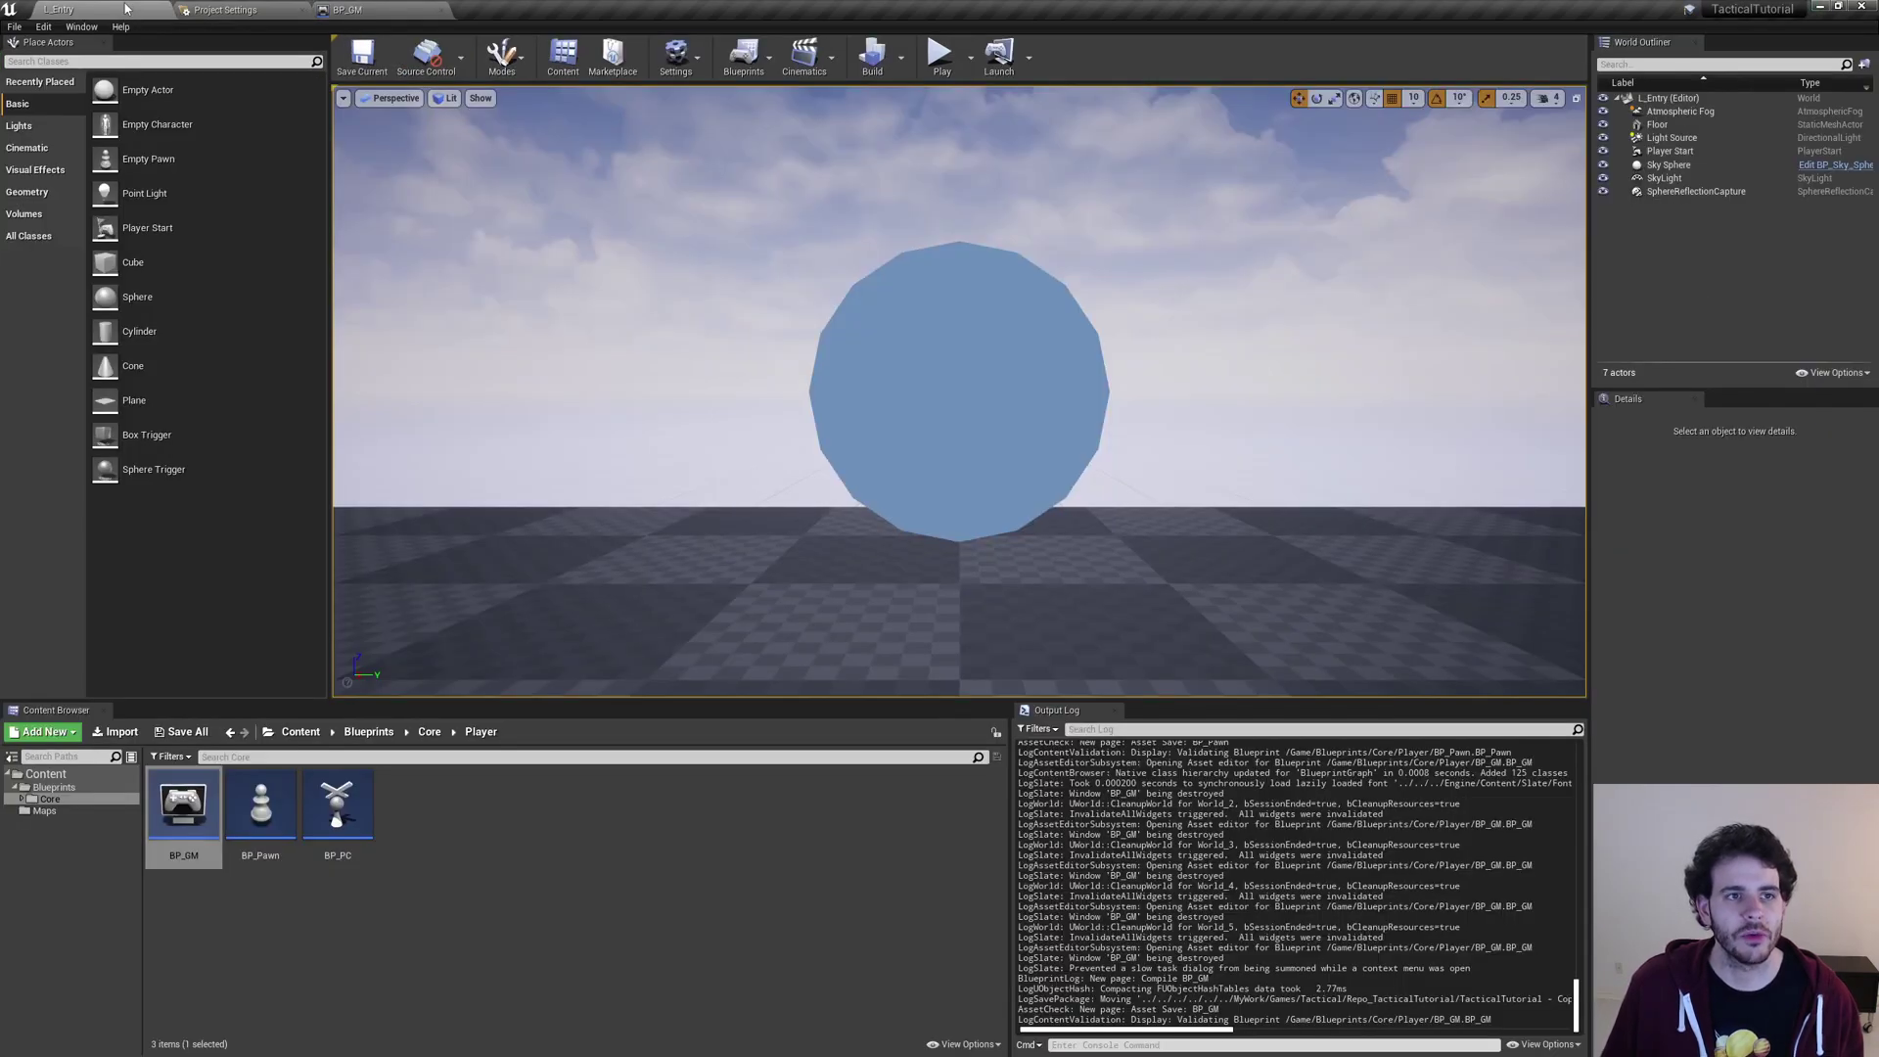
left_click(602, 929)
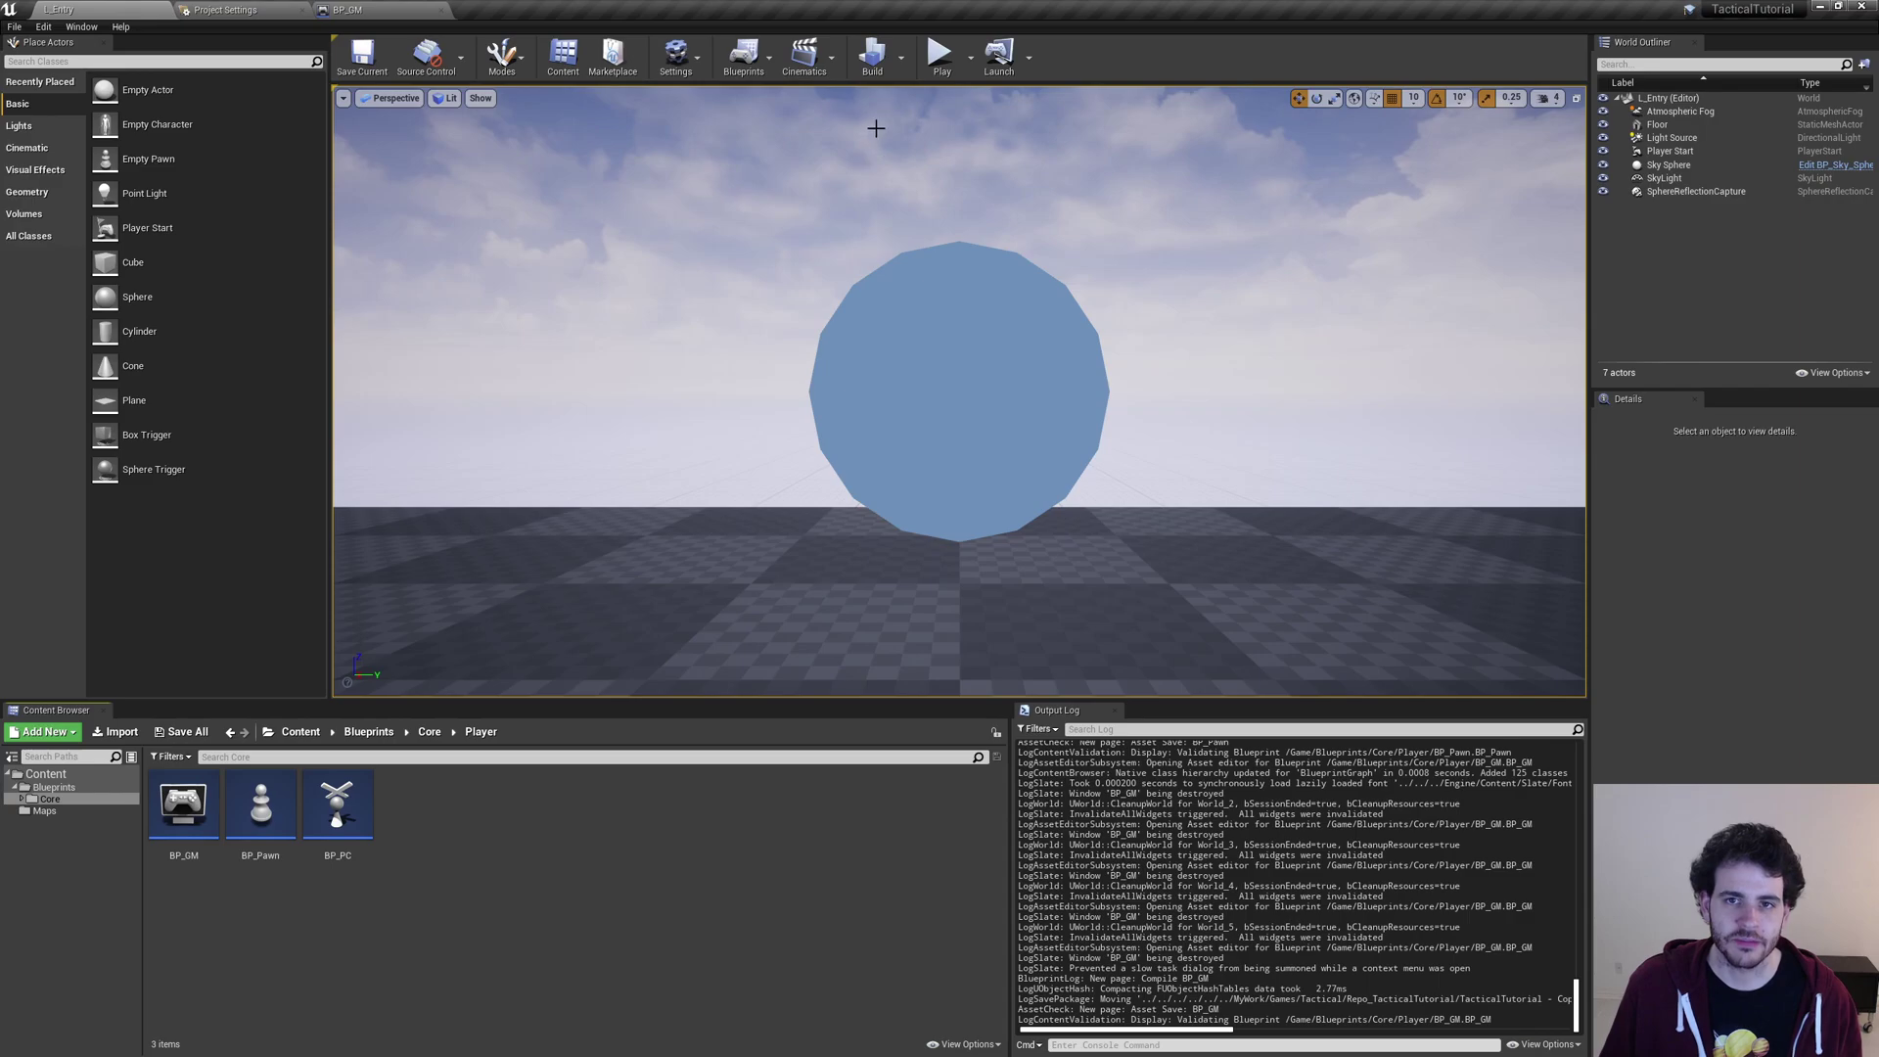
left_click(938, 57)
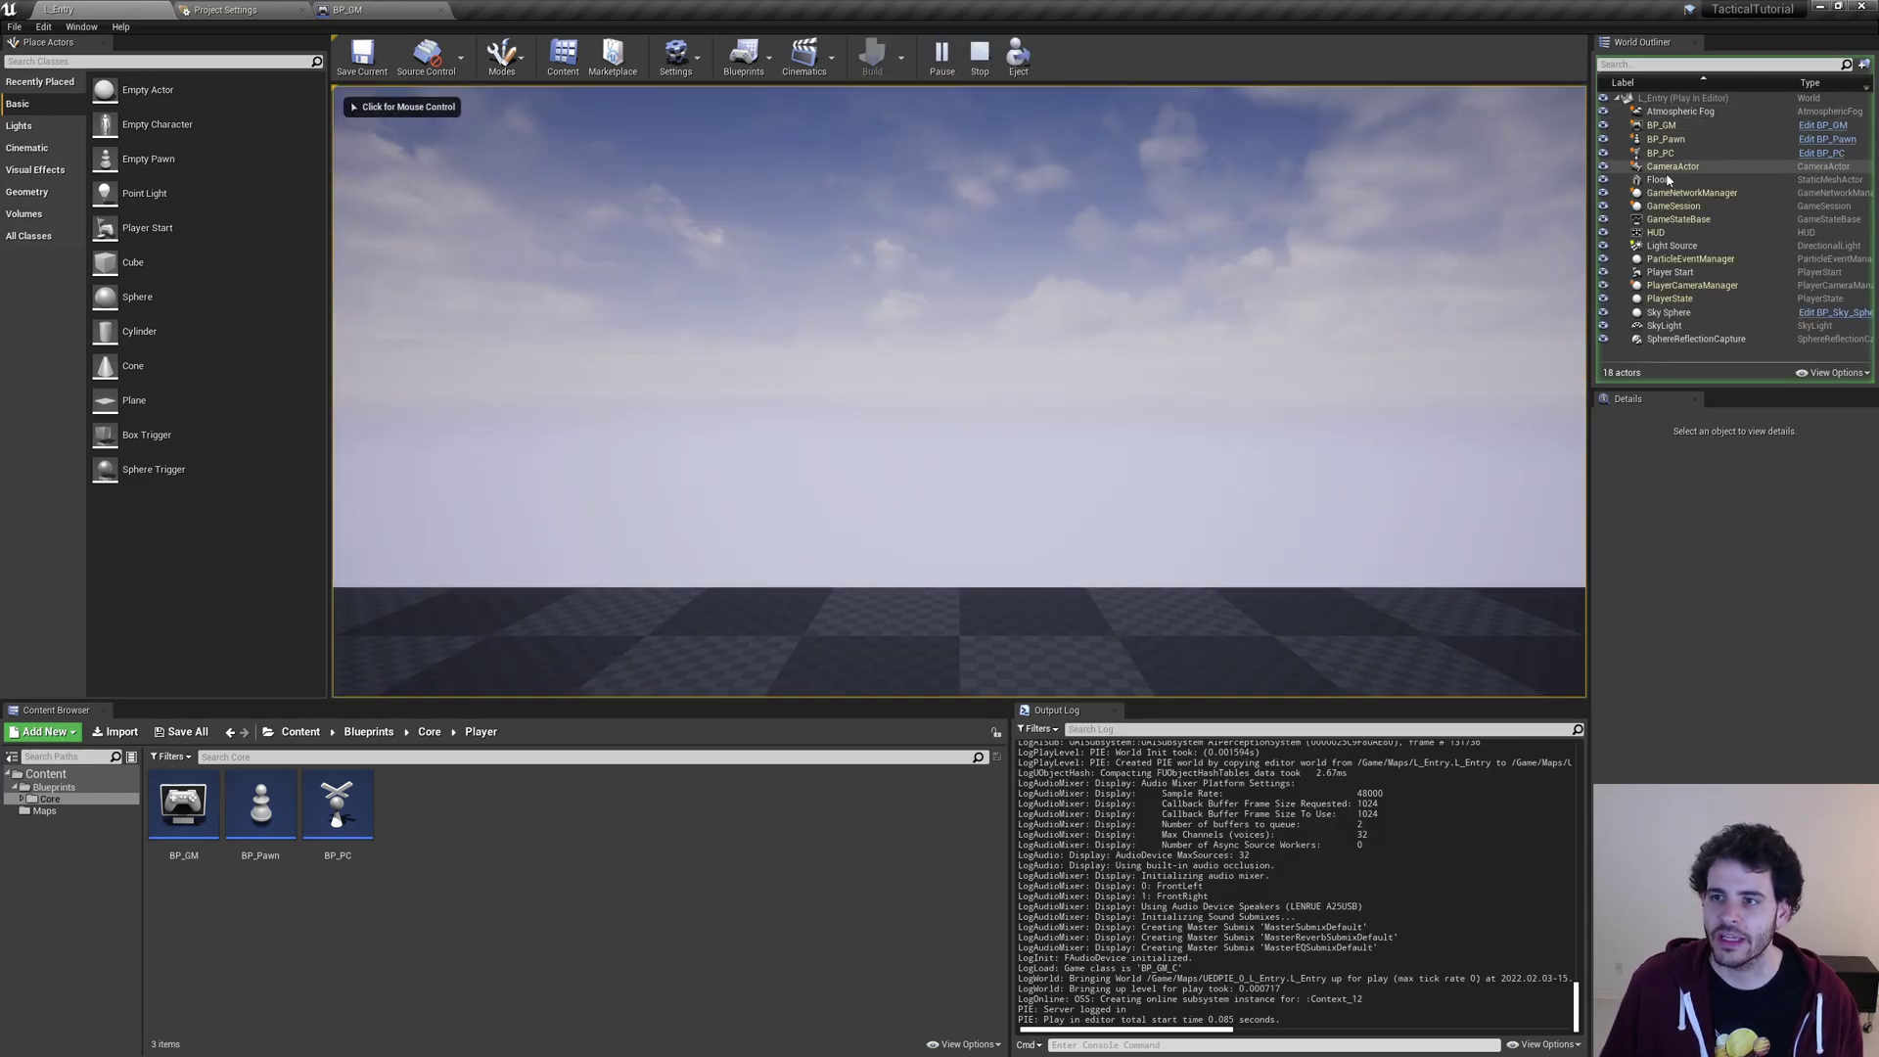
left_click(1699, 125)
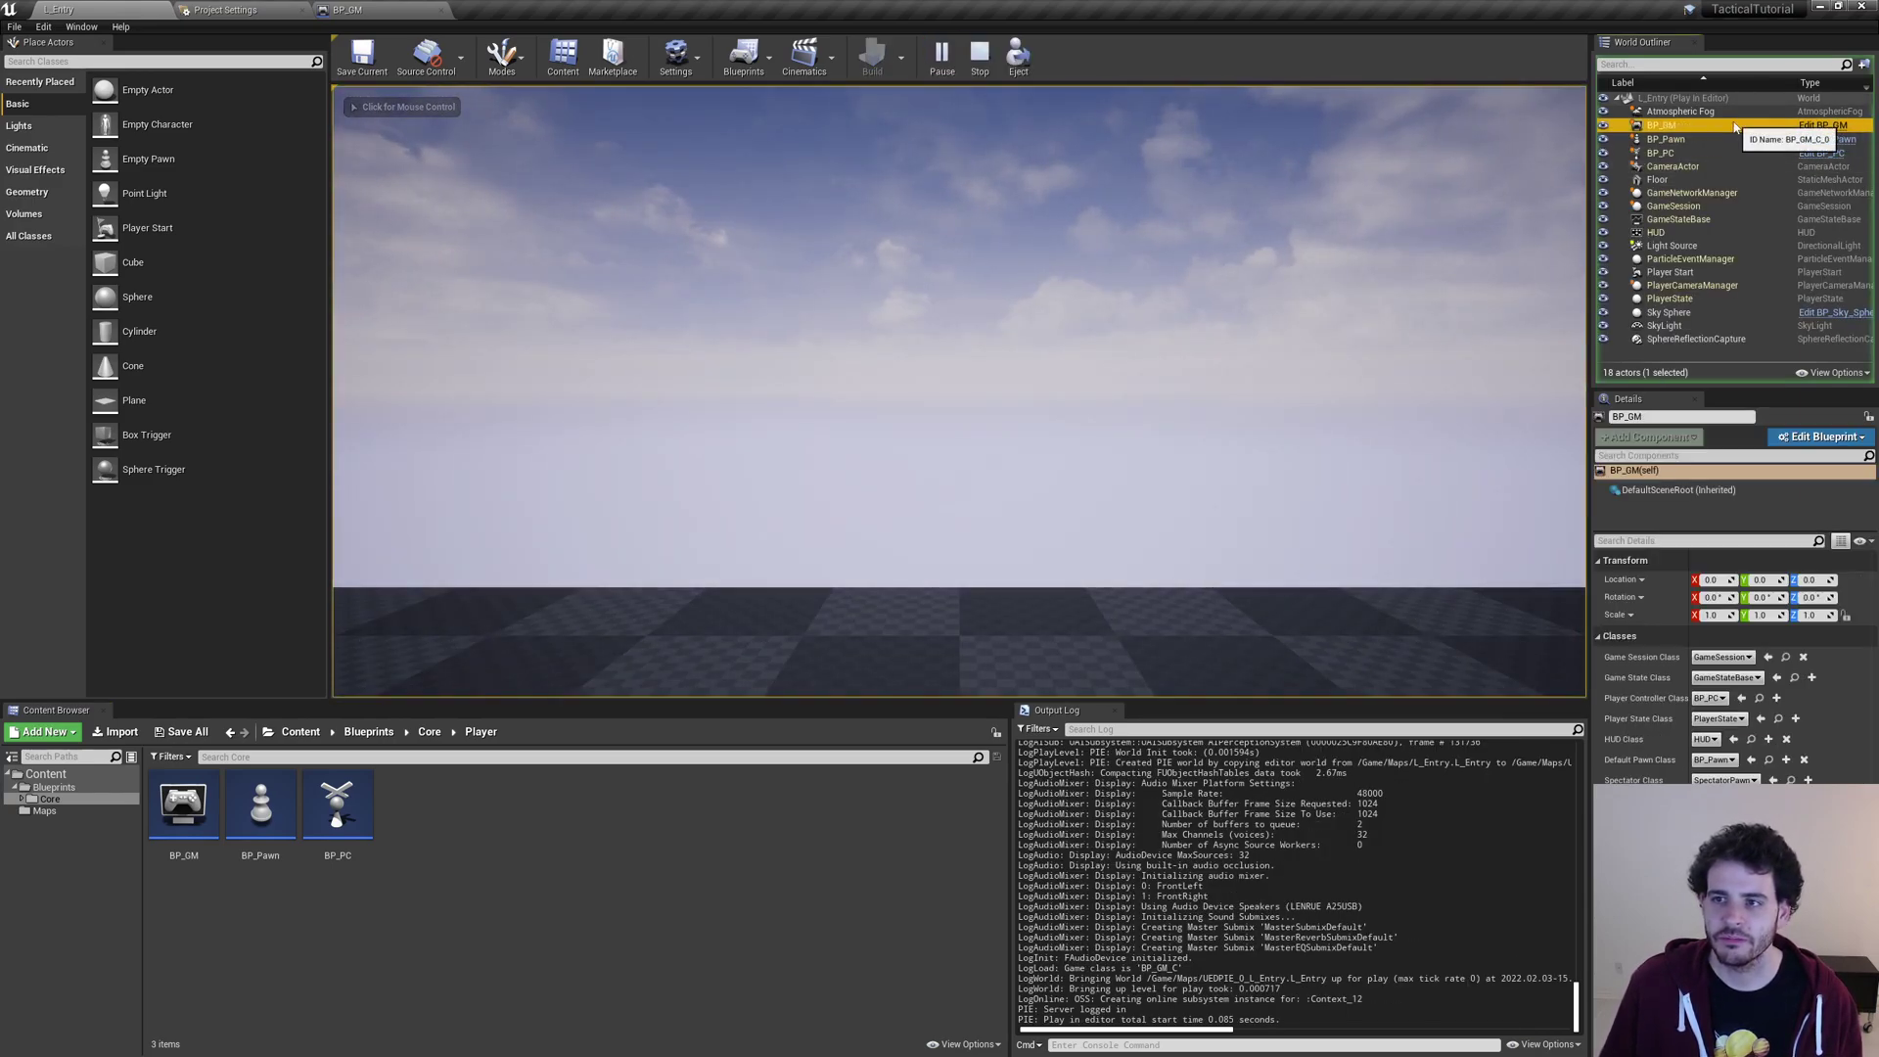
left_click(1686, 140)
left_click(1703, 154)
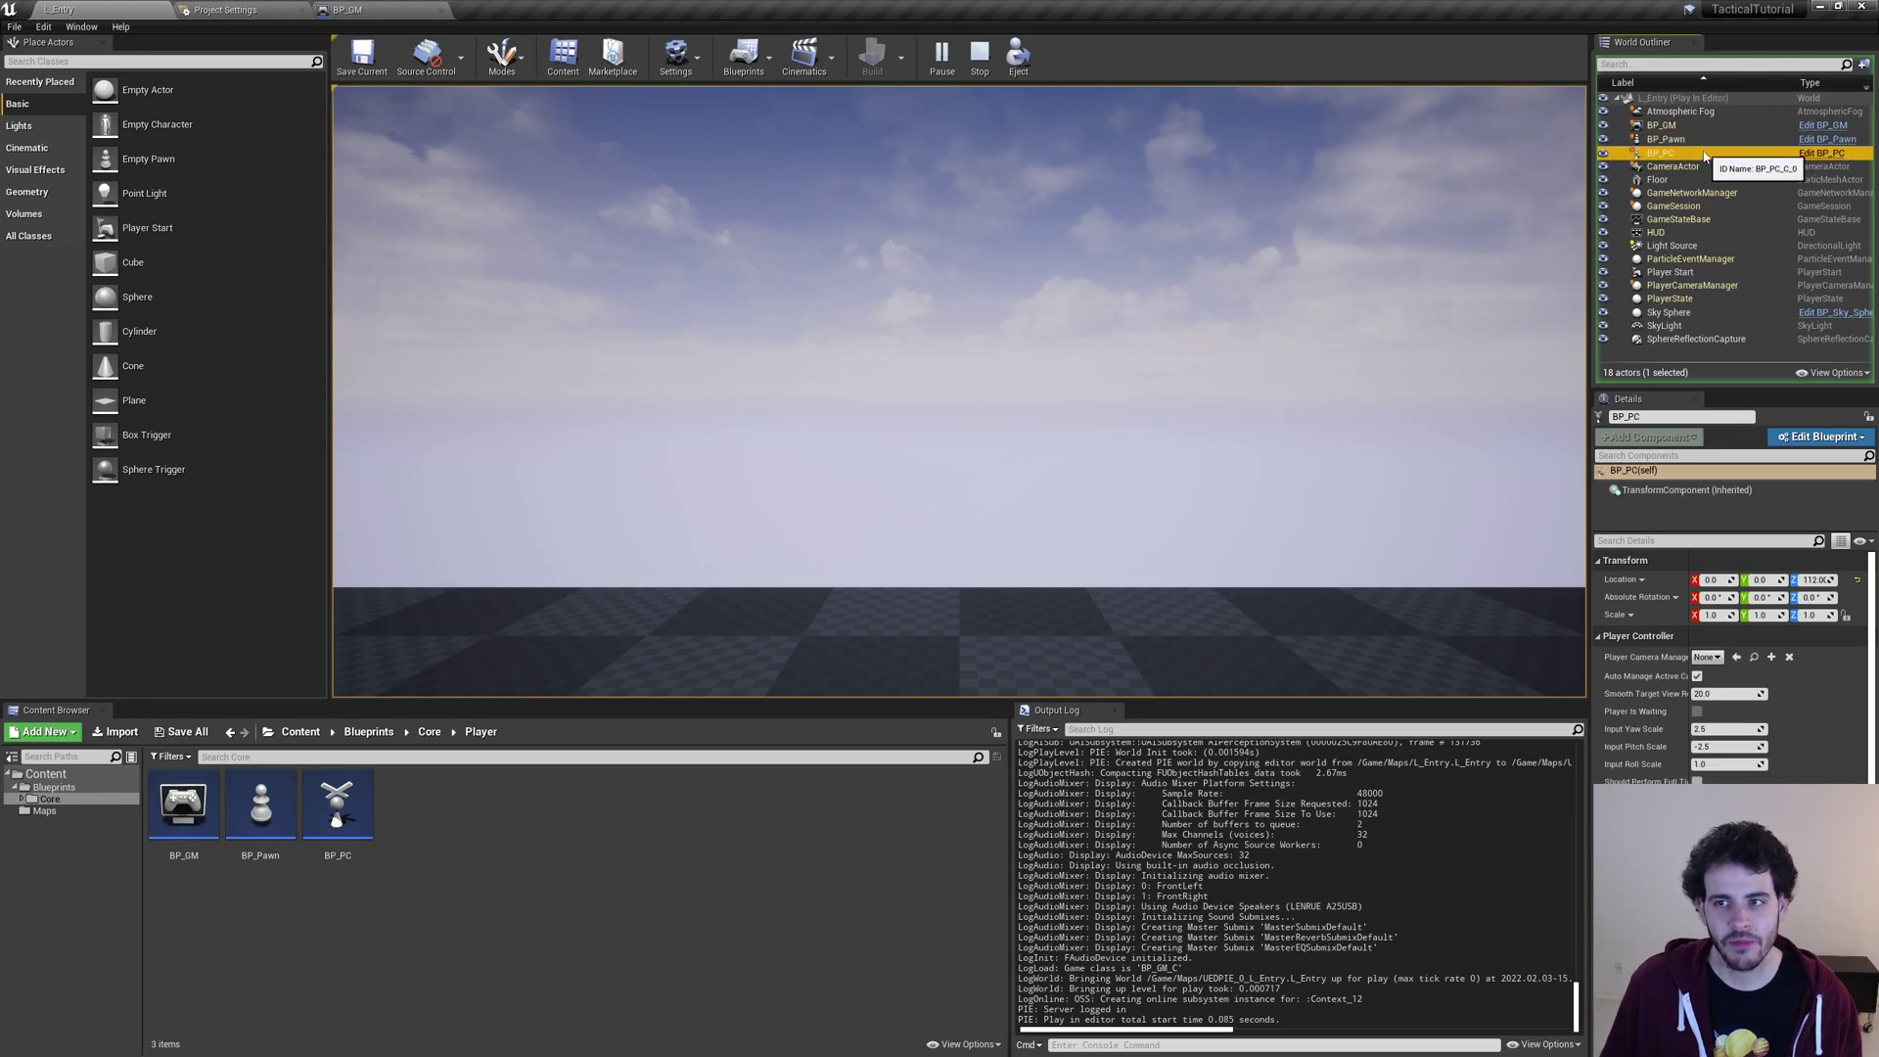
left_click(1675, 140)
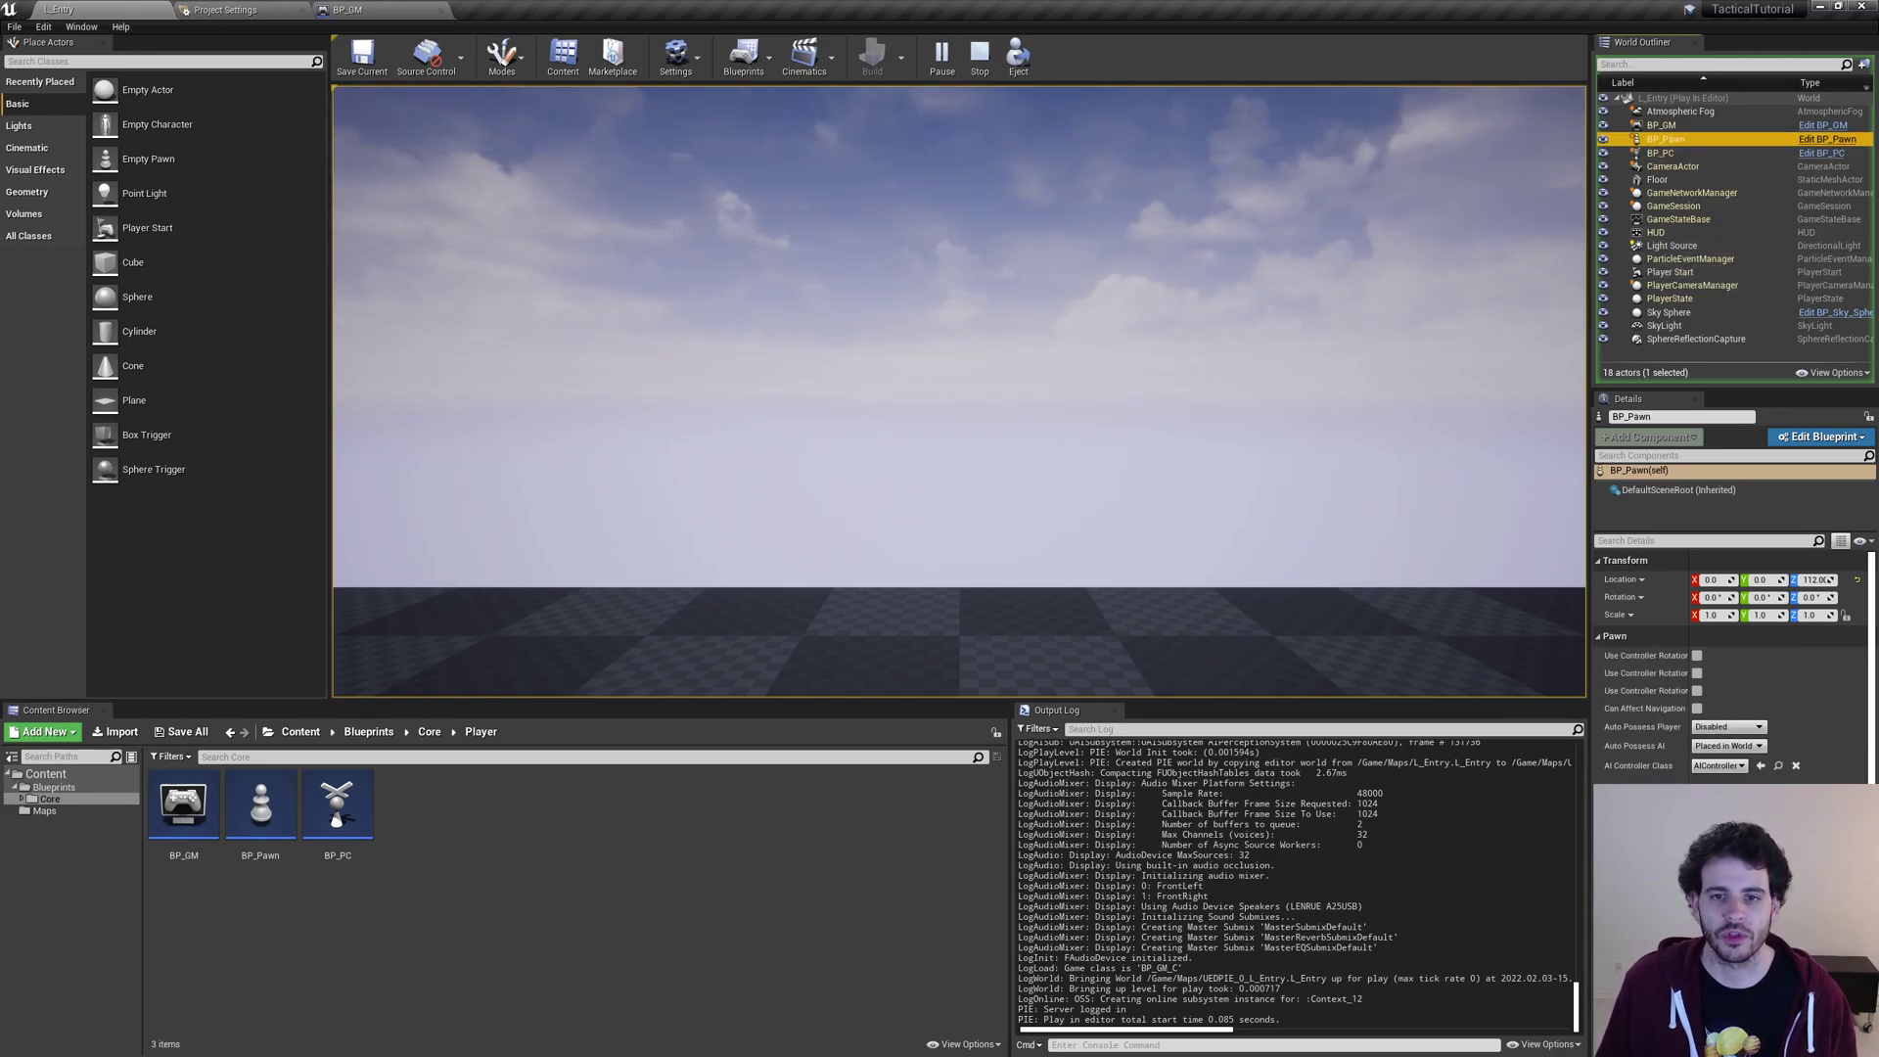
left_click(696, 324)
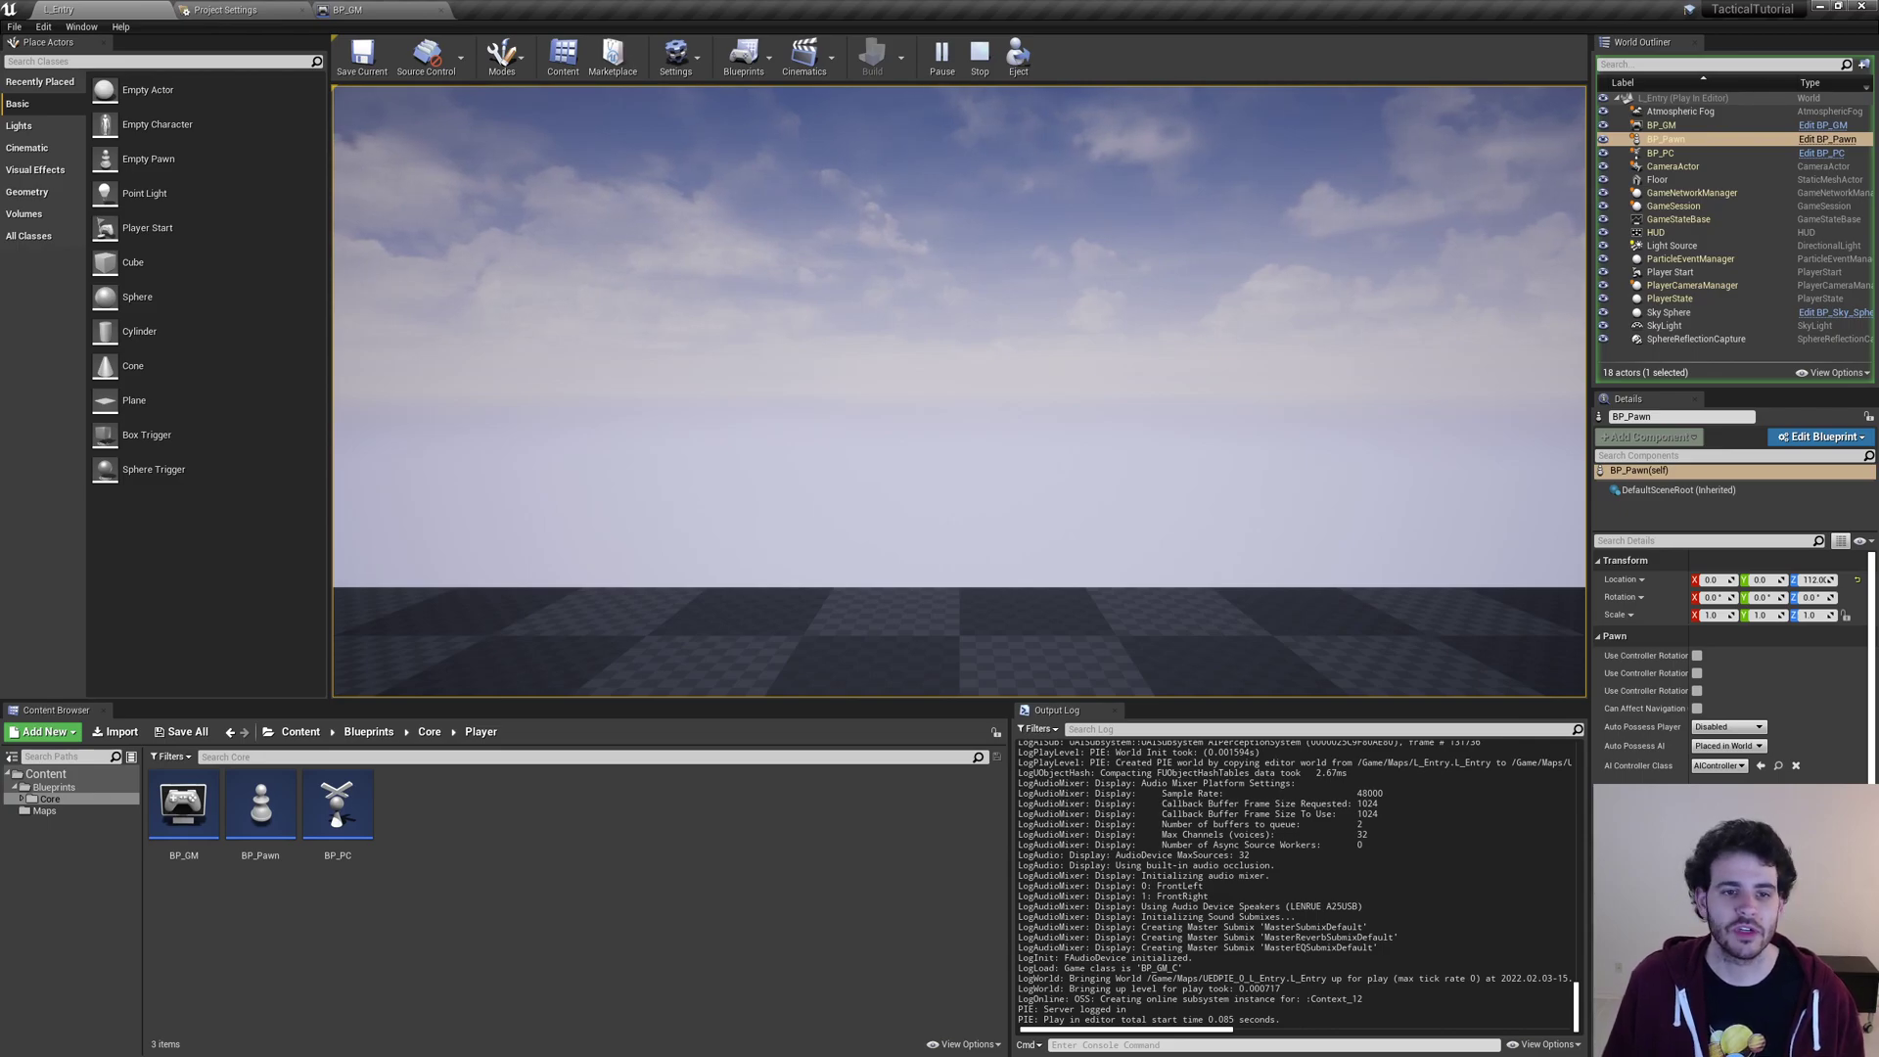
key("Escape")
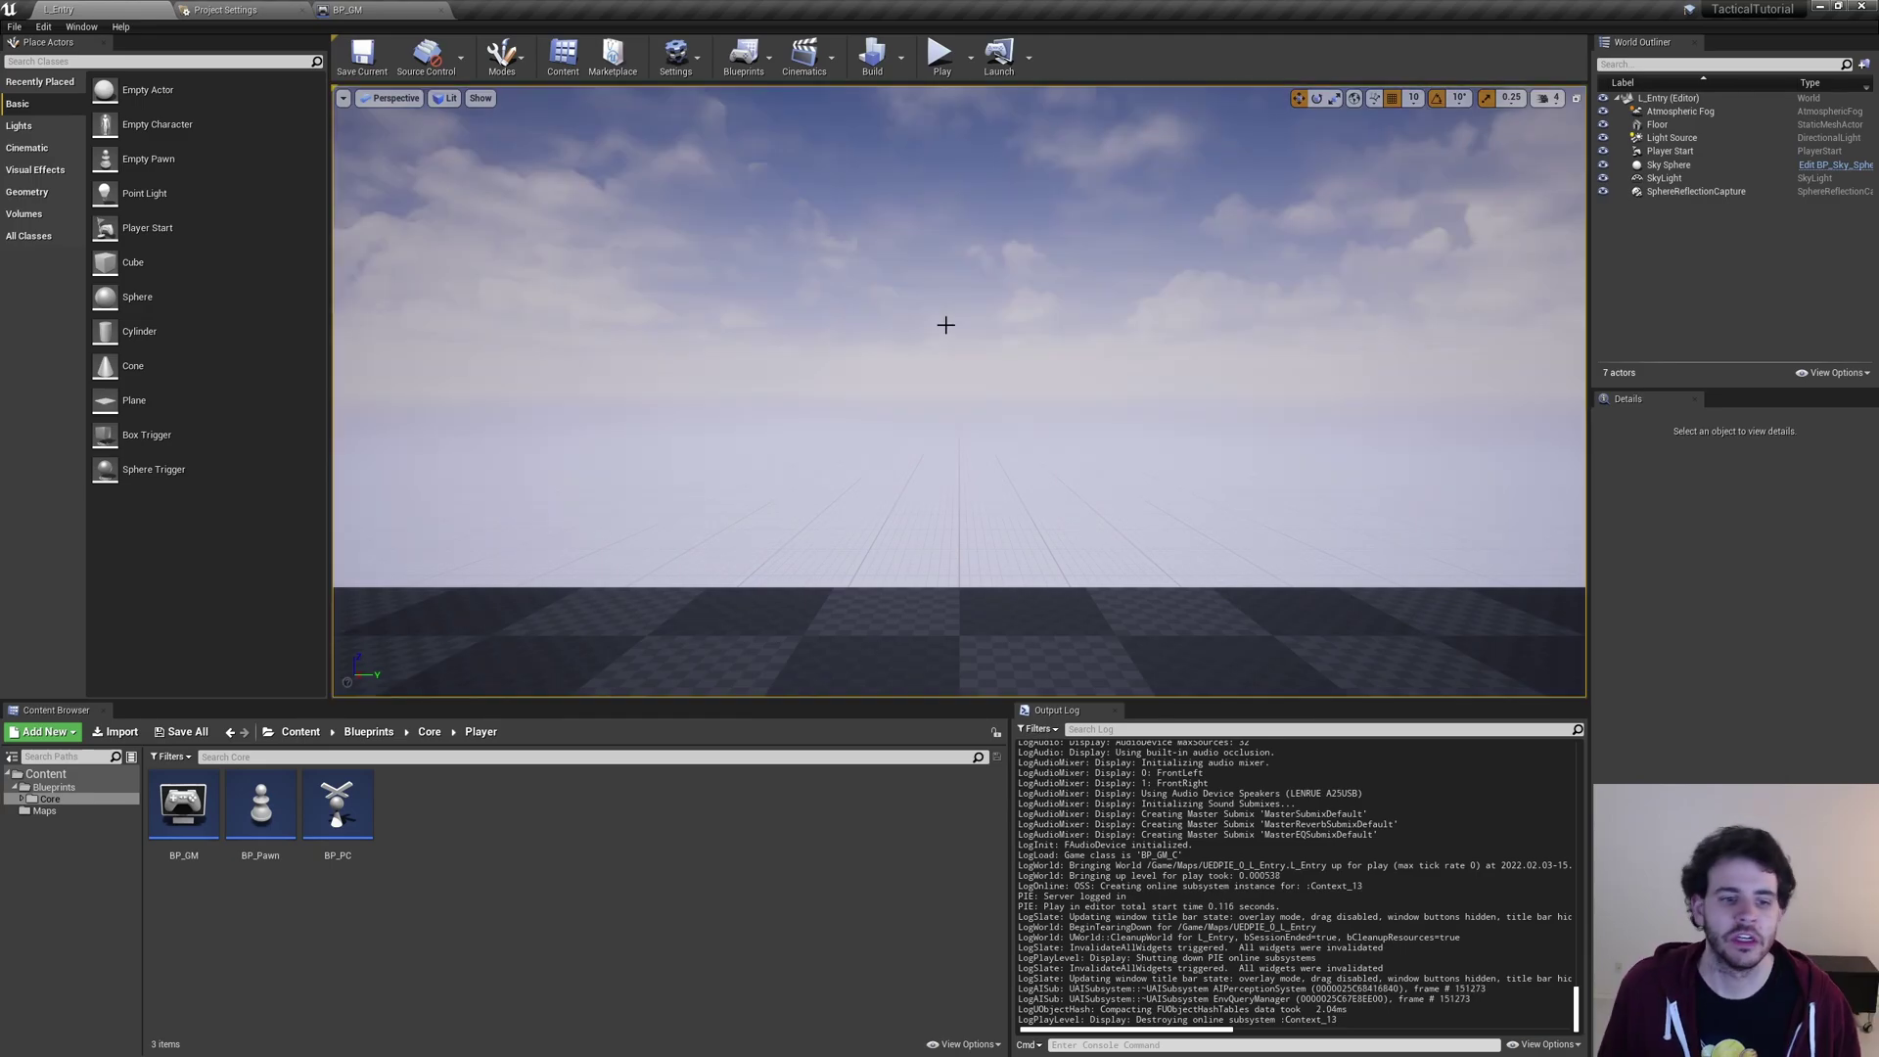
Open the event graph of the BP_PC Blueprint and delete the Event Tick node
left_click(337, 813)
double_click(324, 818)
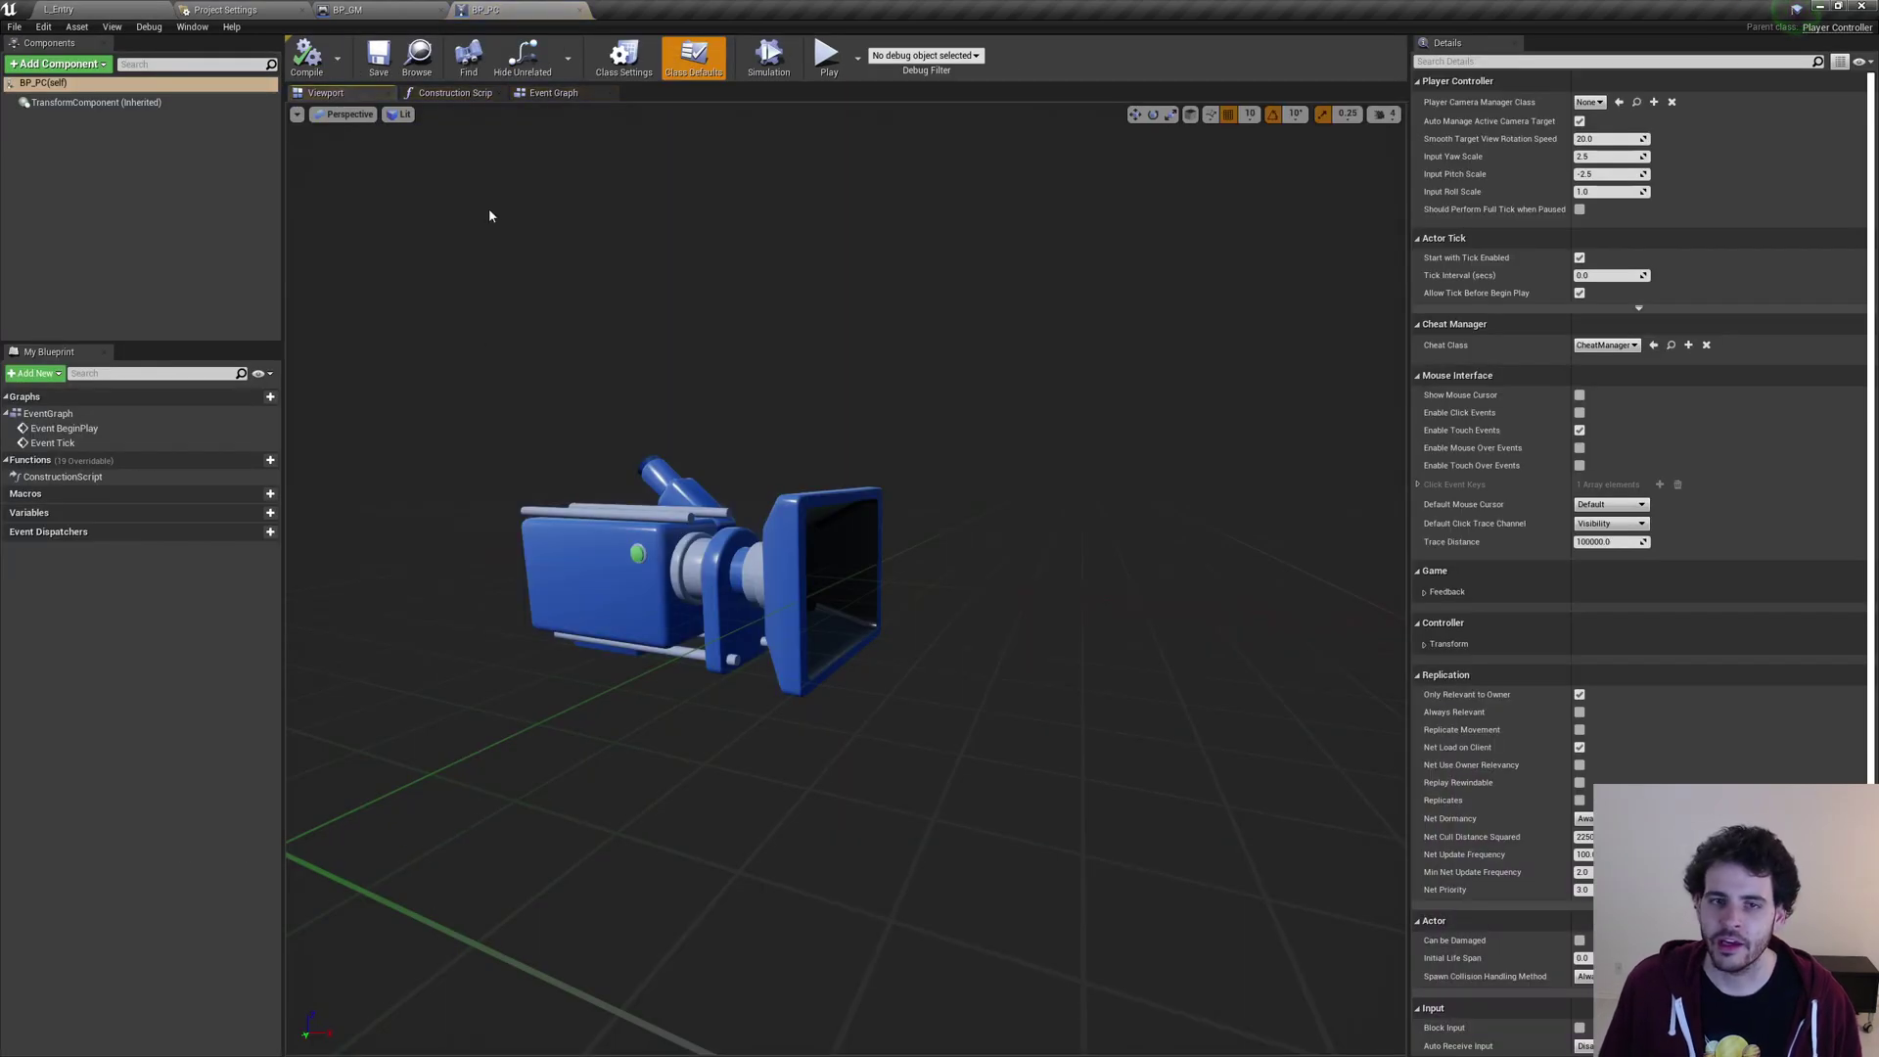
left_click(556, 93)
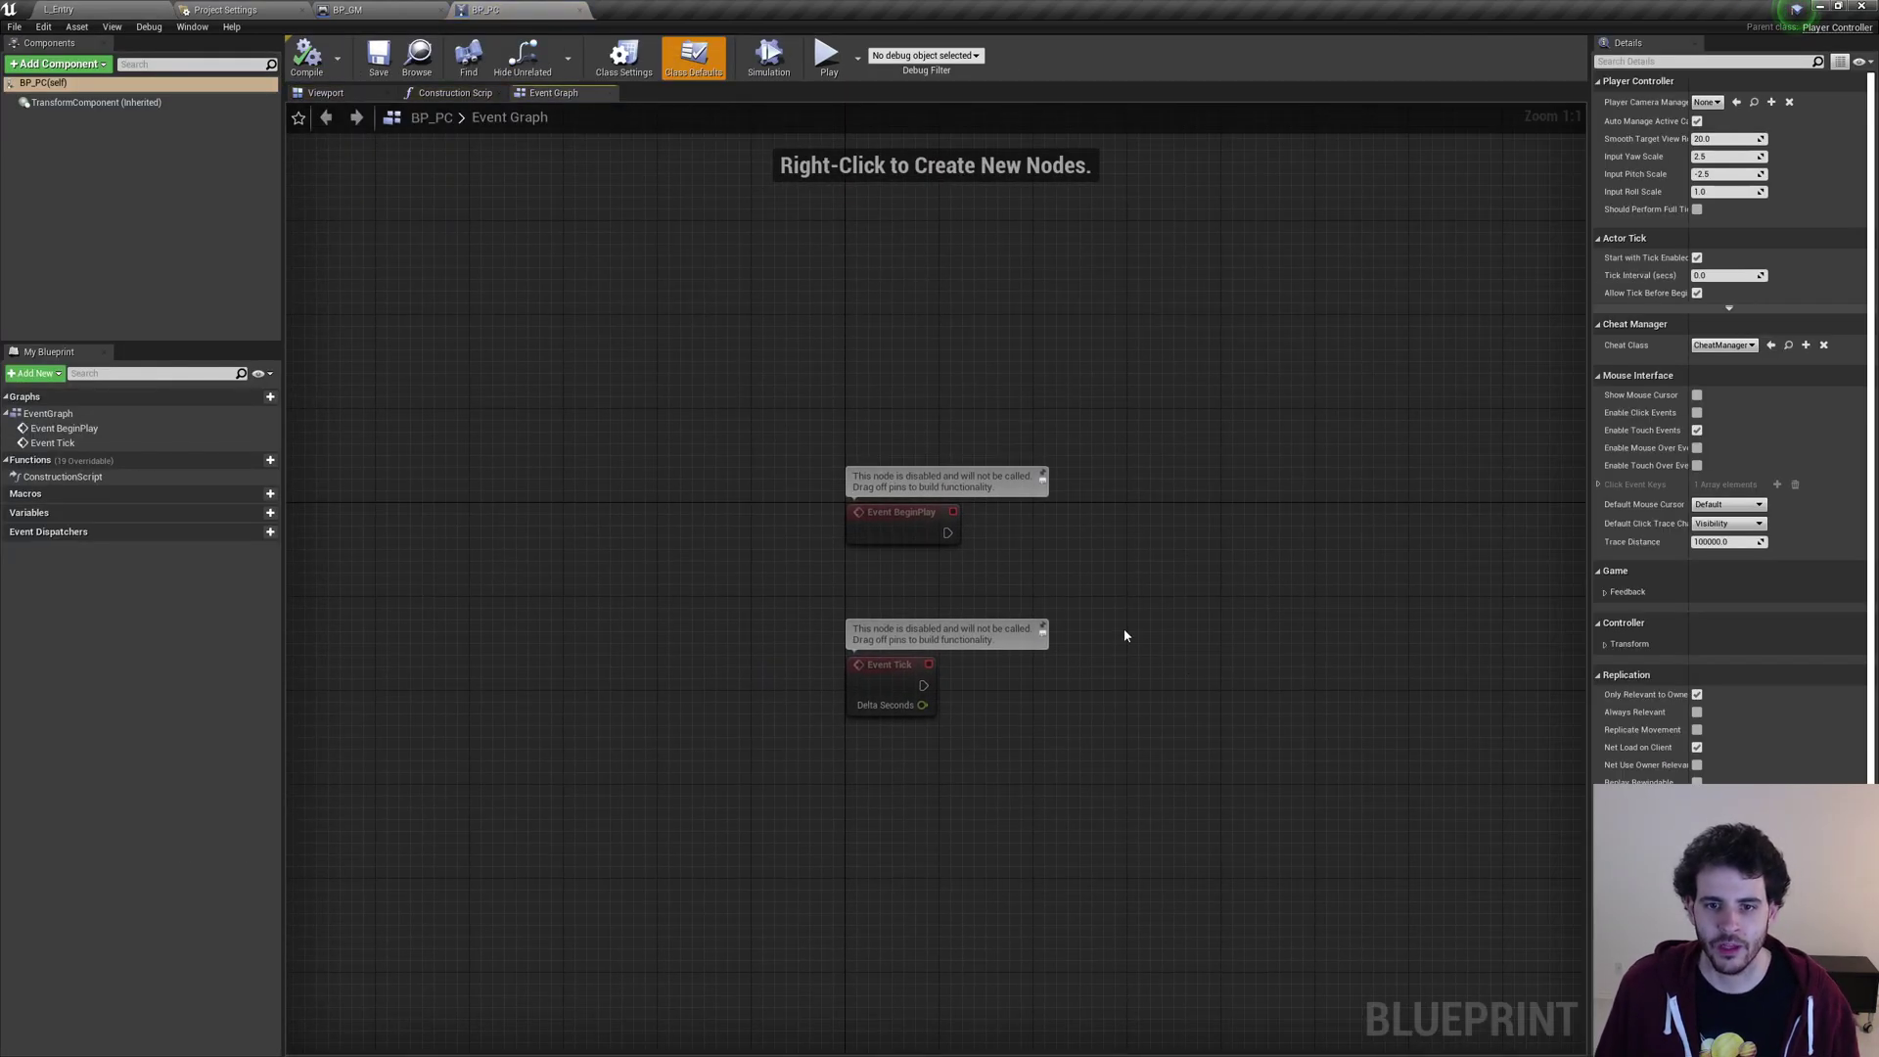
left_click_drag(1124, 348, 1134, 610)
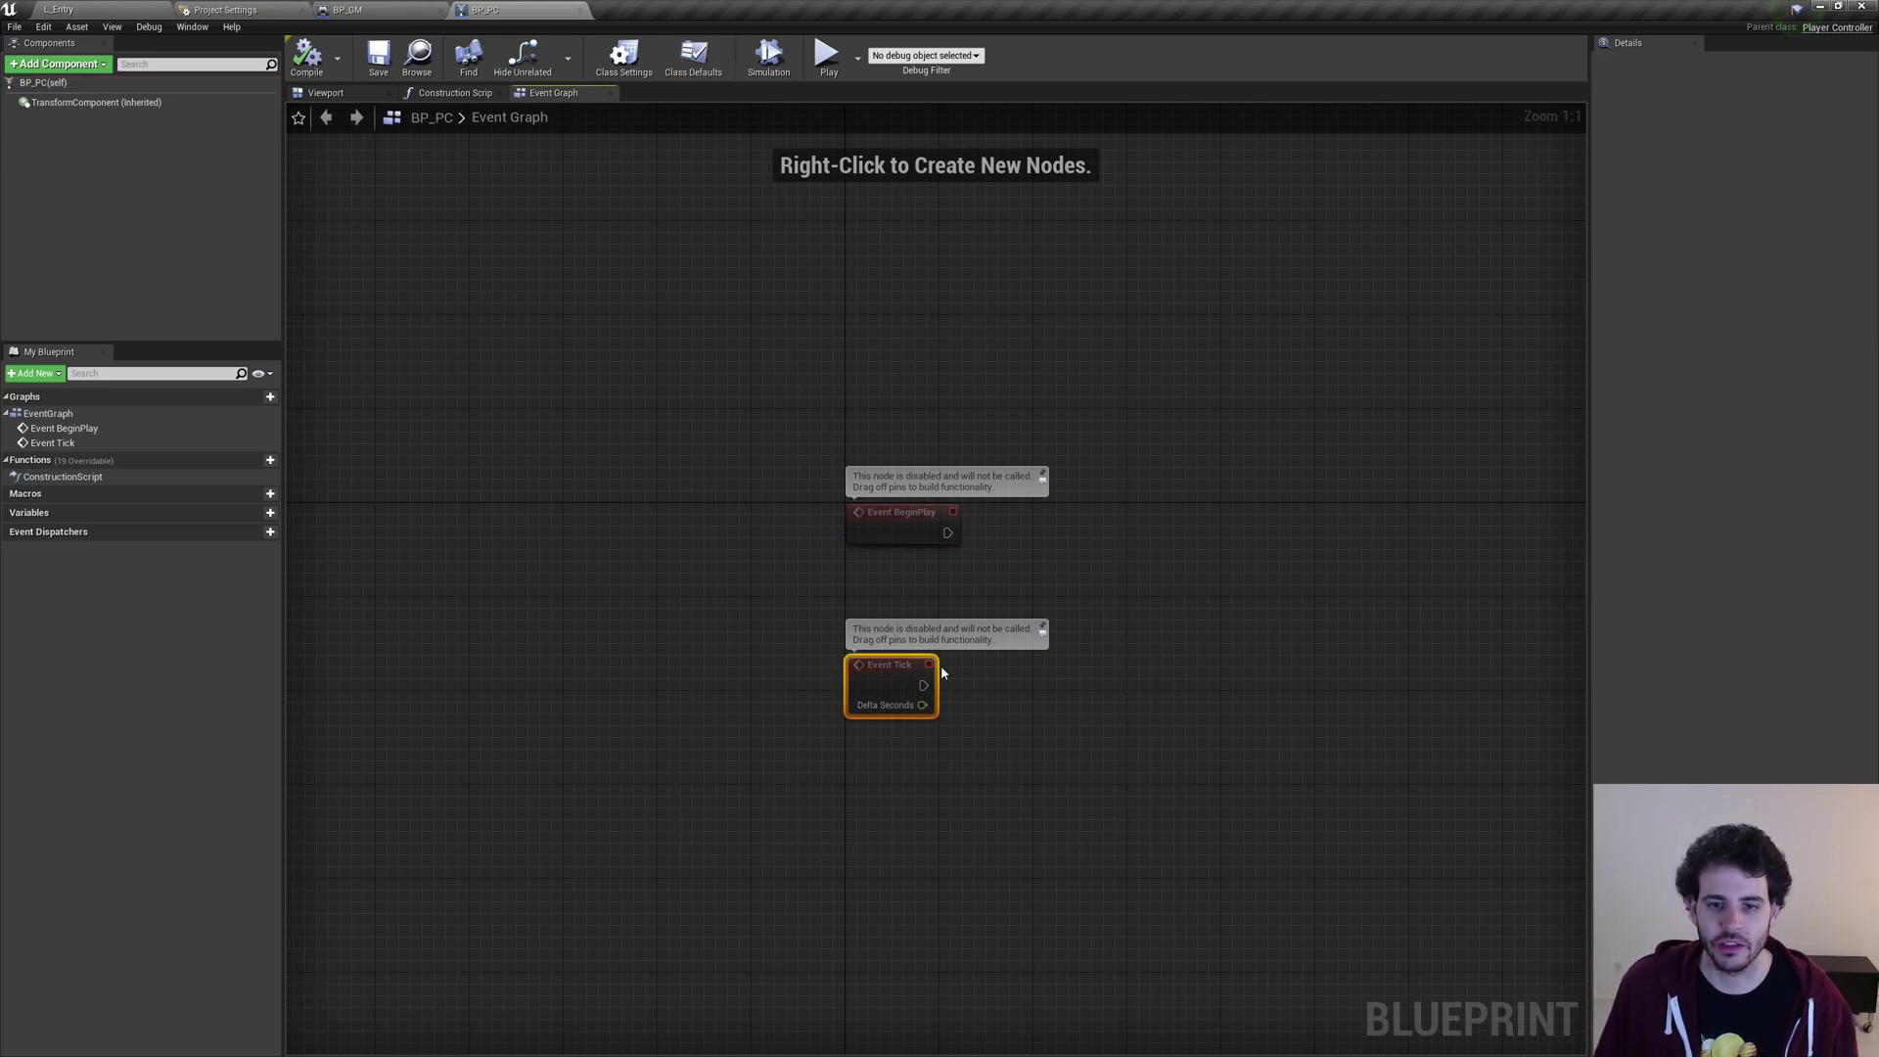
key("Delete")
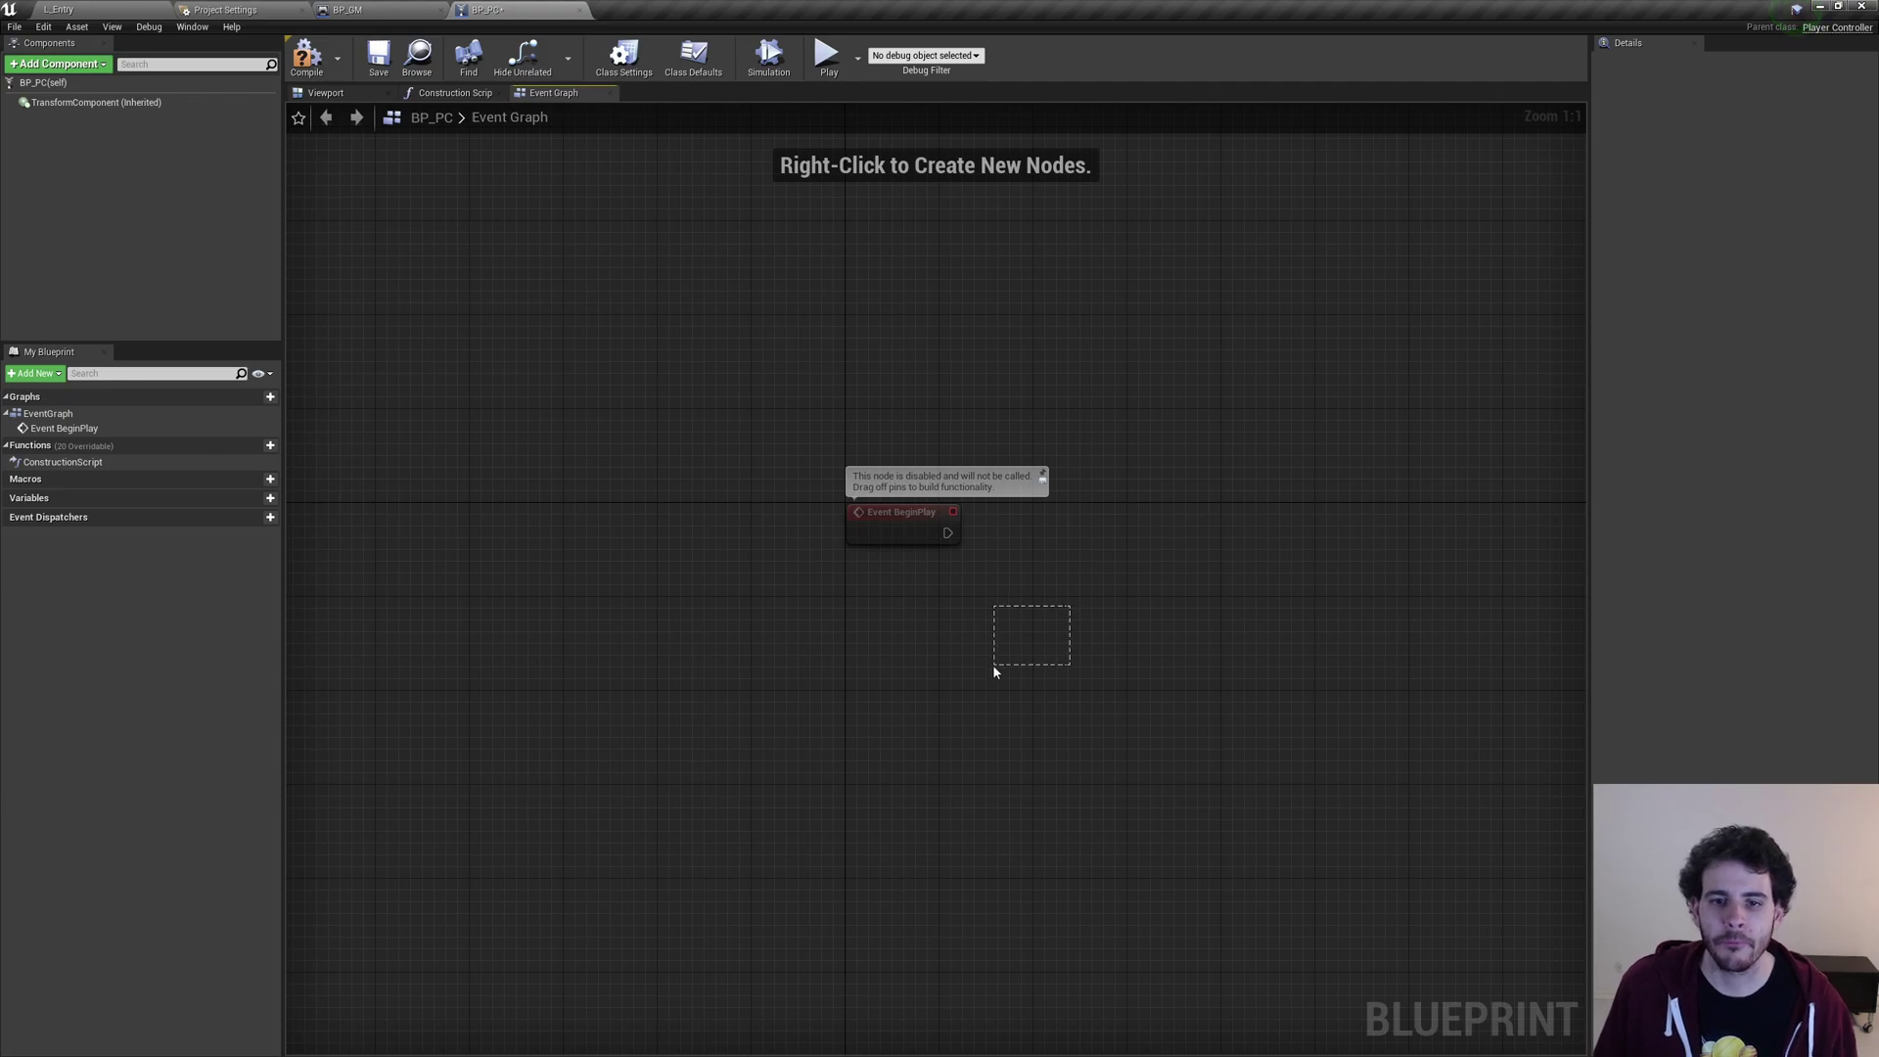
Try deleting the Event BeginPlay node and adding it again from the node search, and undo those changes
left_click_drag(993, 668, 929, 601)
key("ctrl+a")
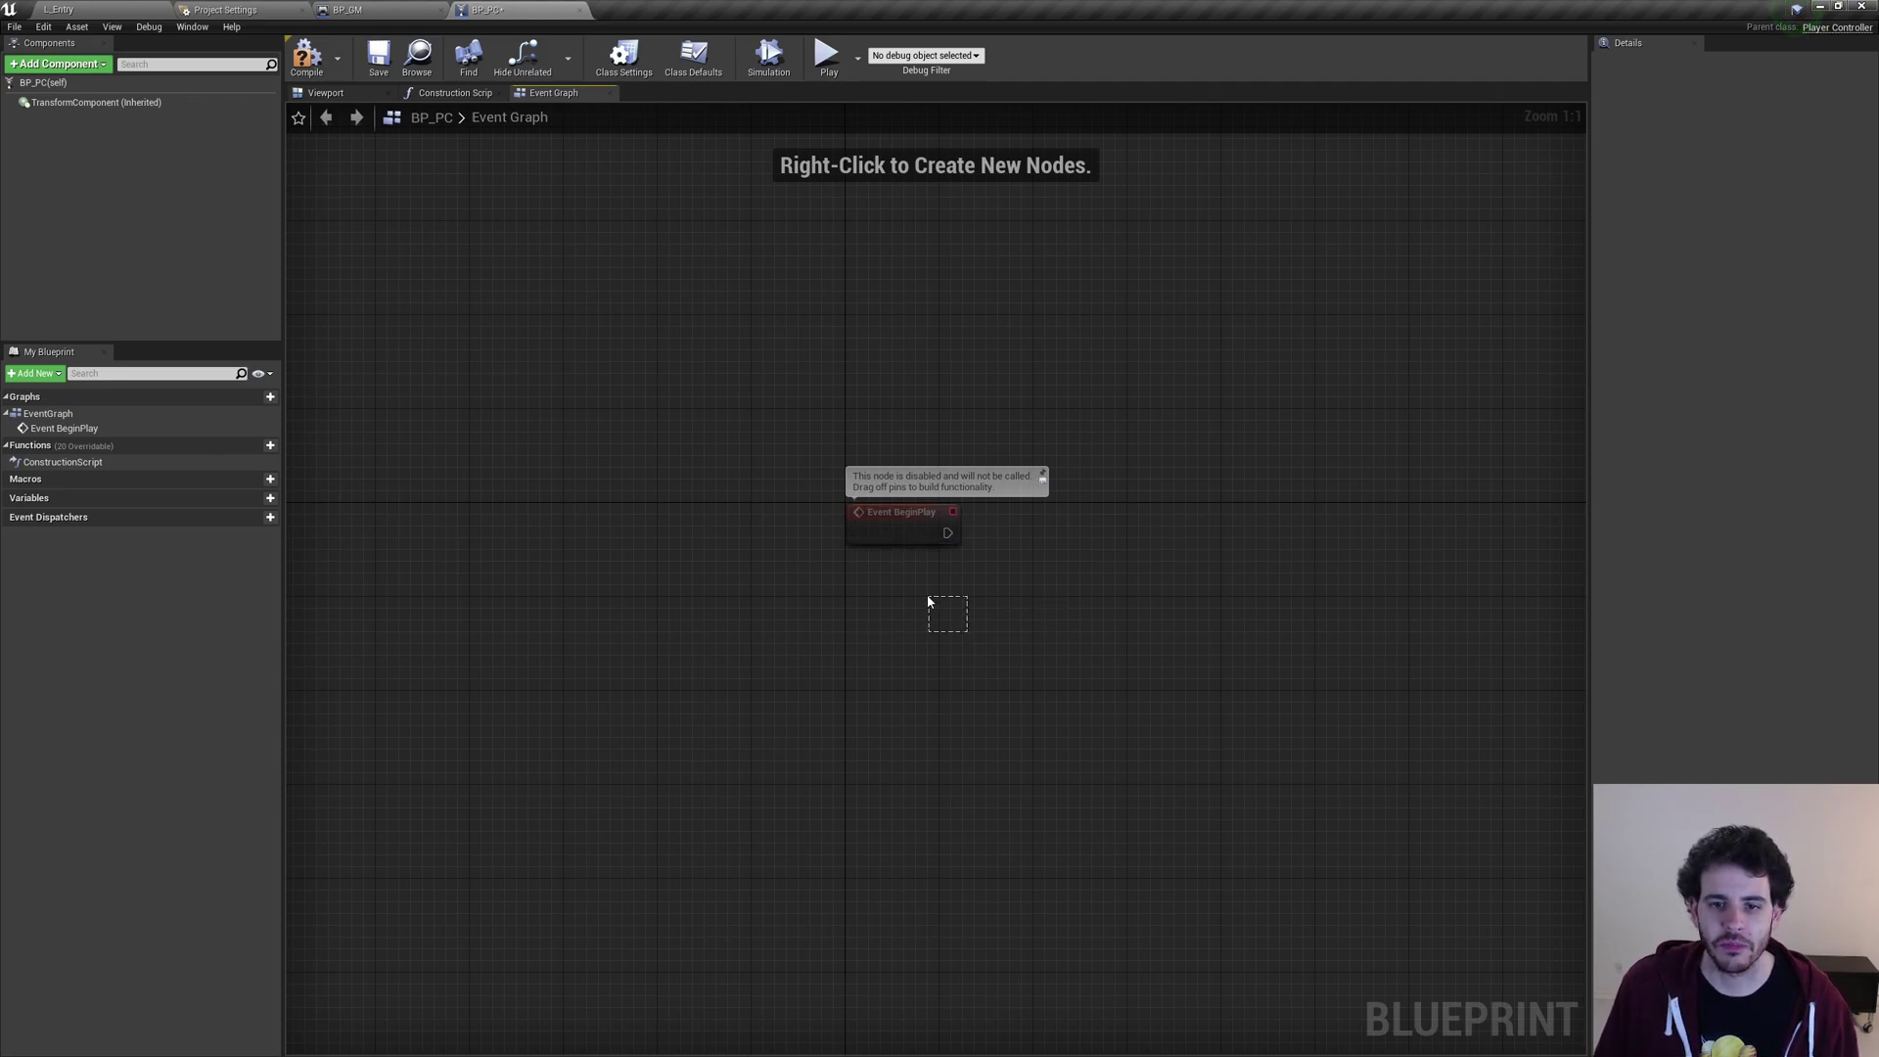
key("Delete")
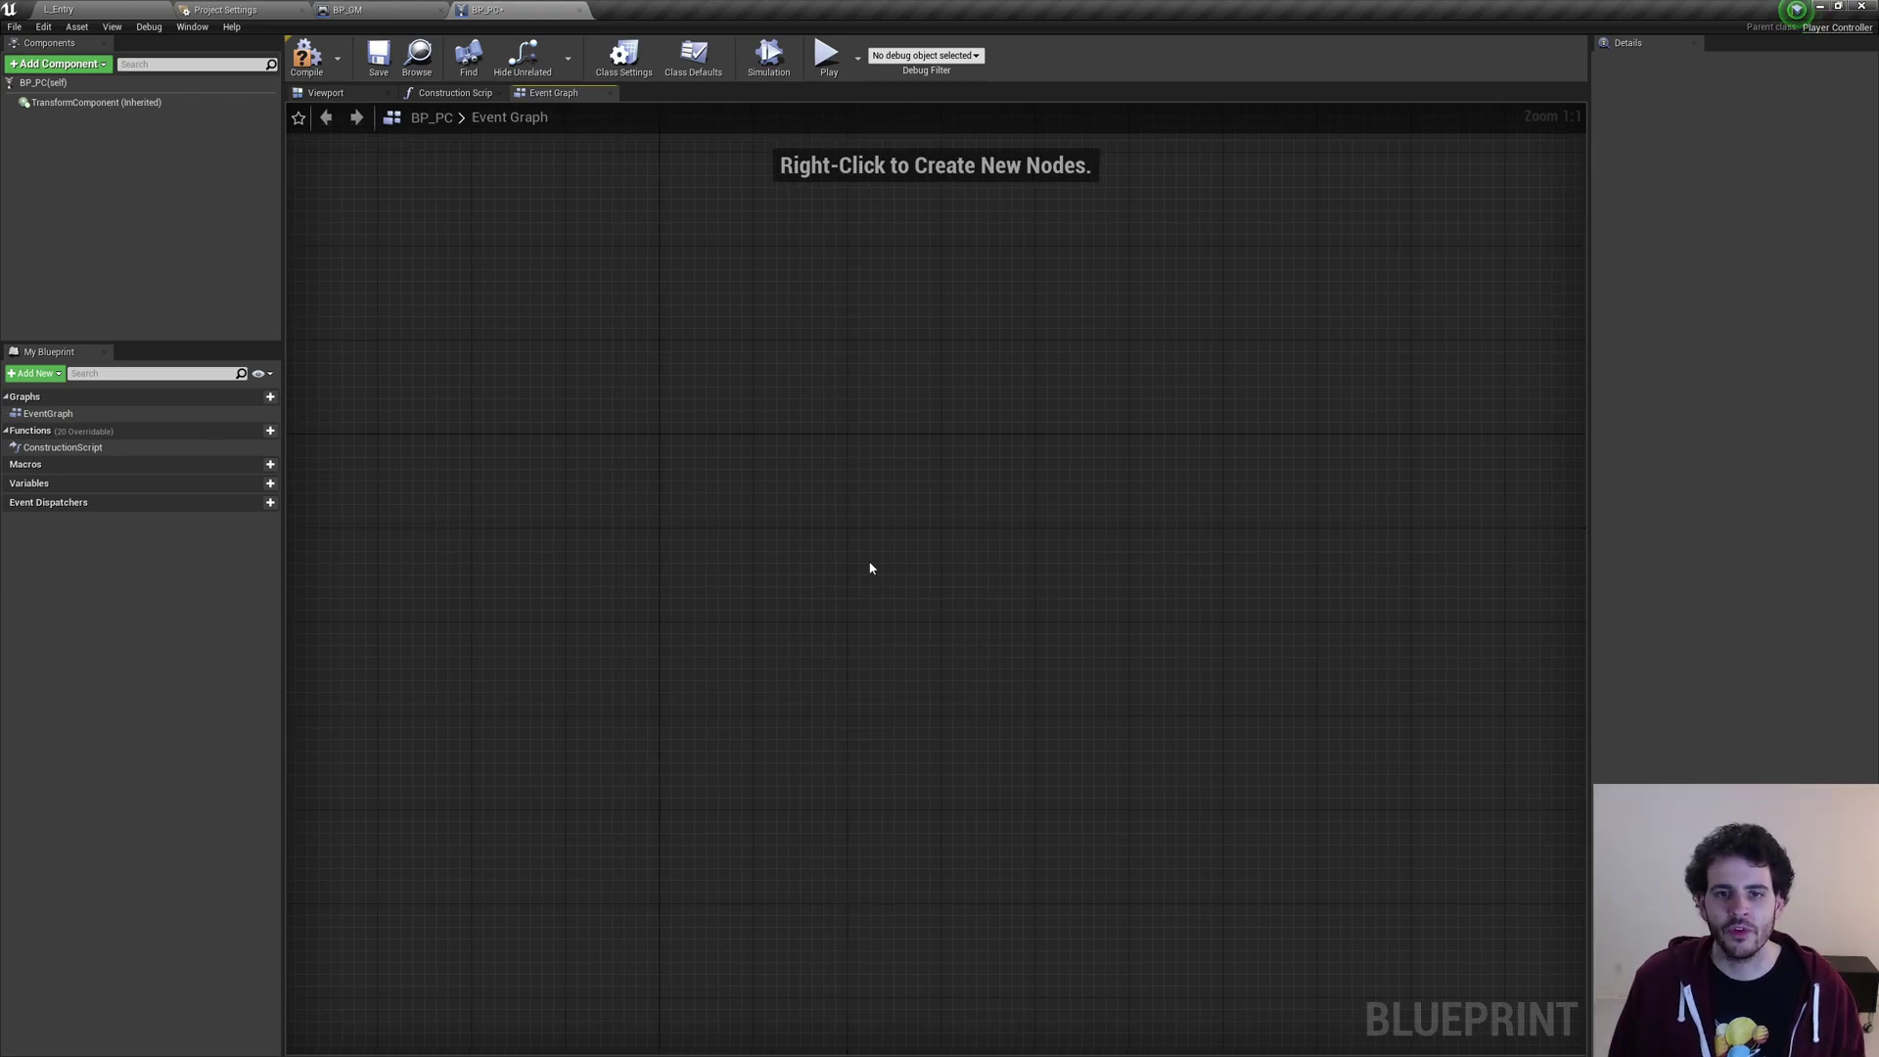
right_click(805, 409)
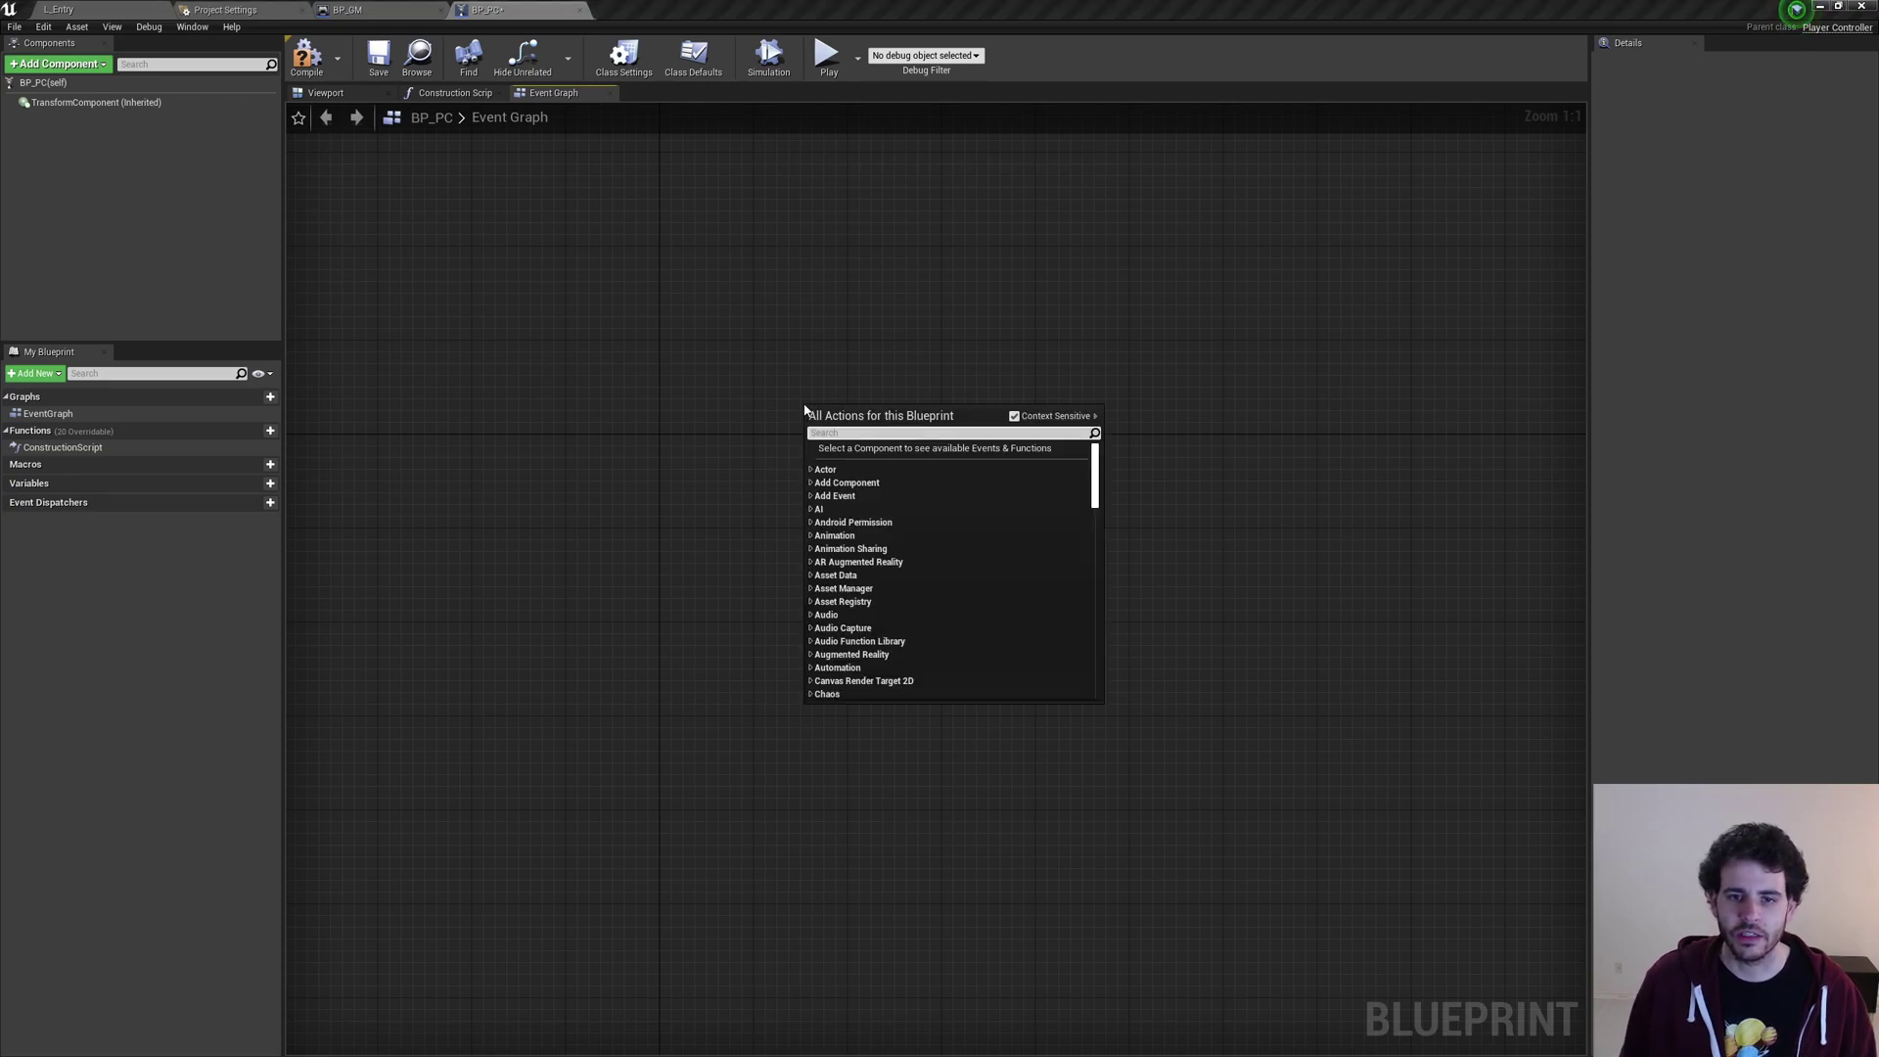
type("begin play")
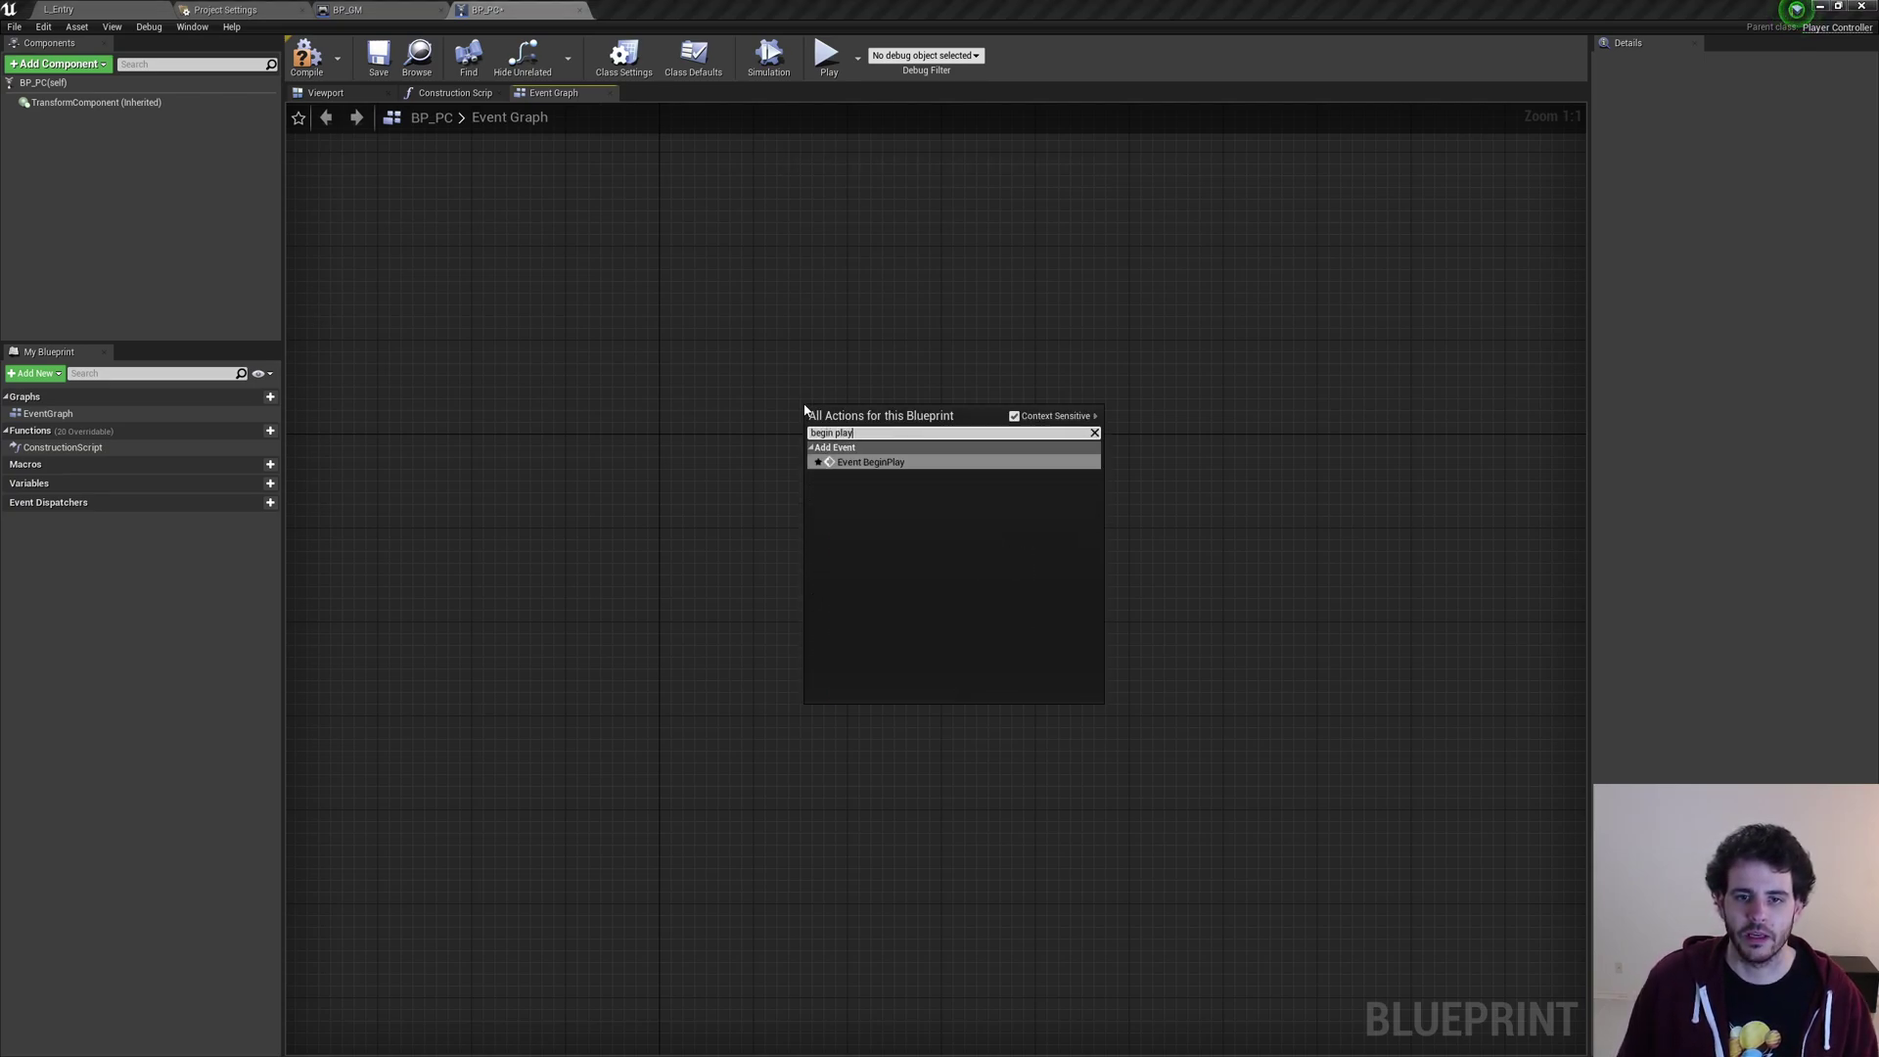
left_click(886, 464)
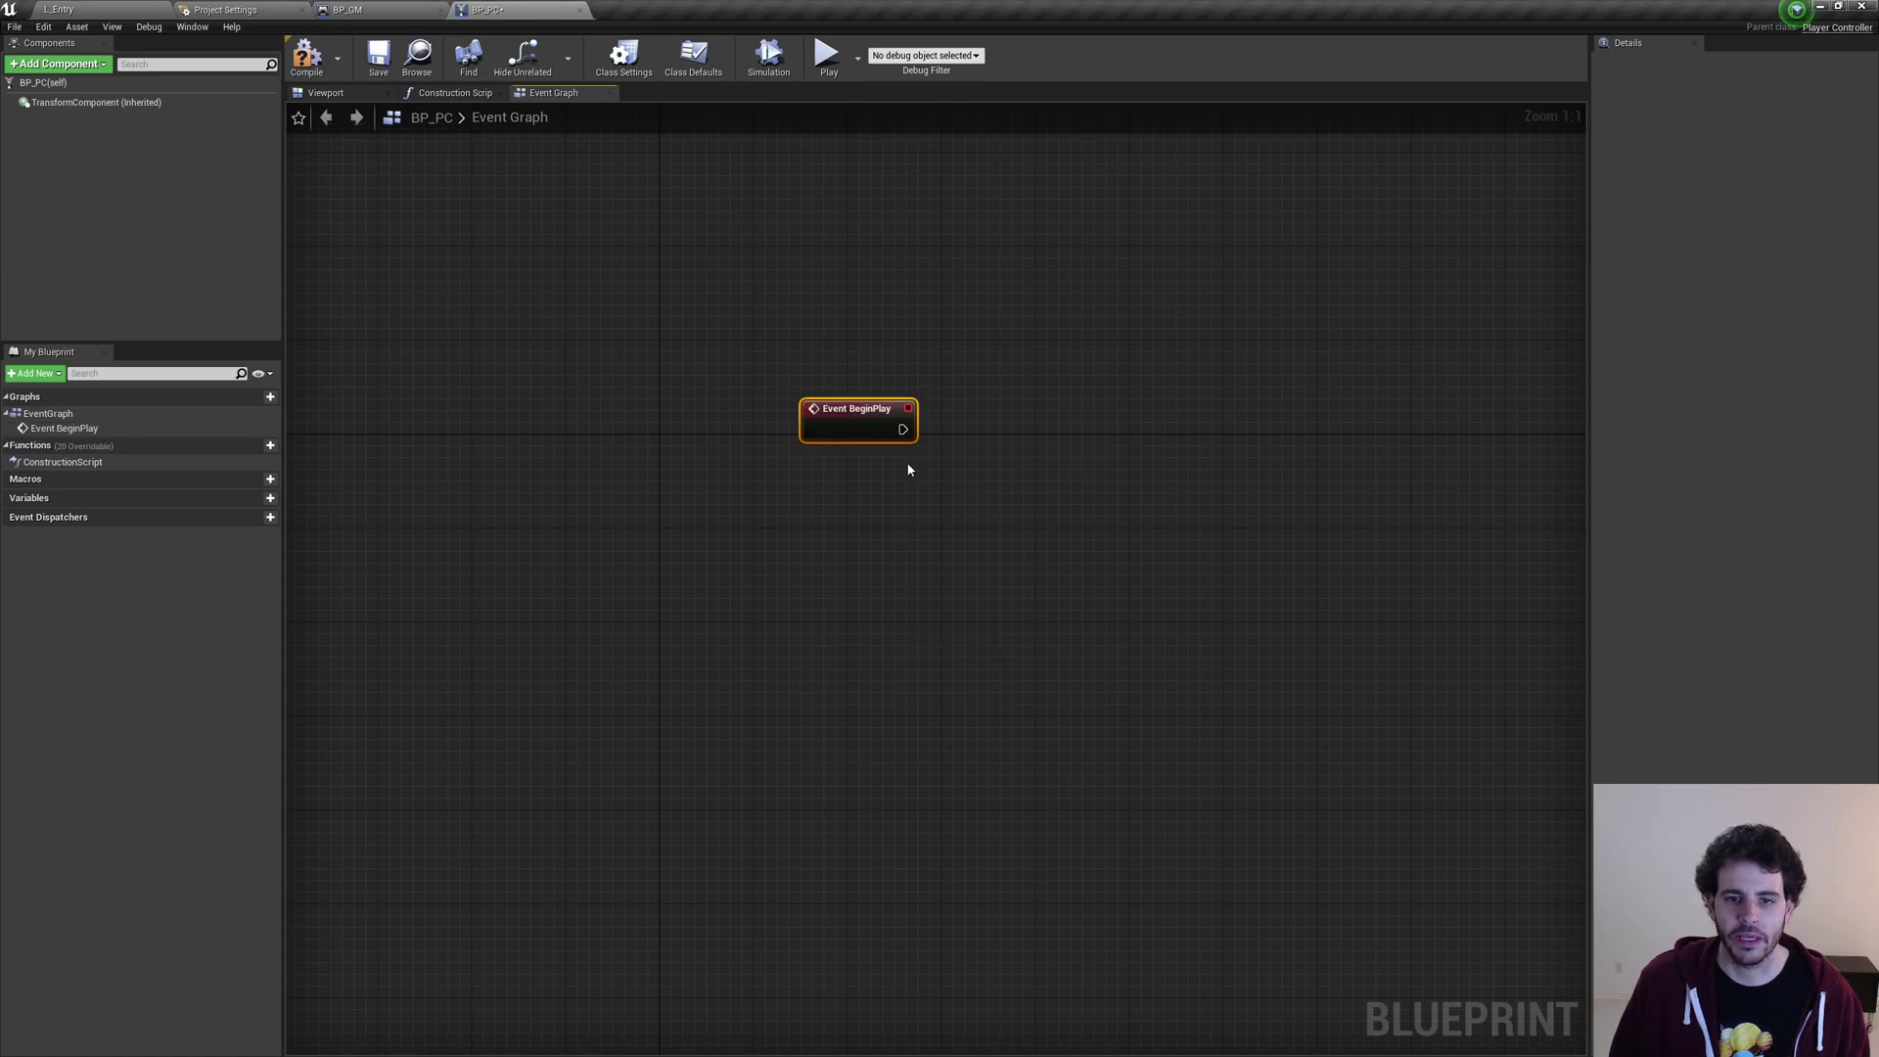
key("ctrl+z")
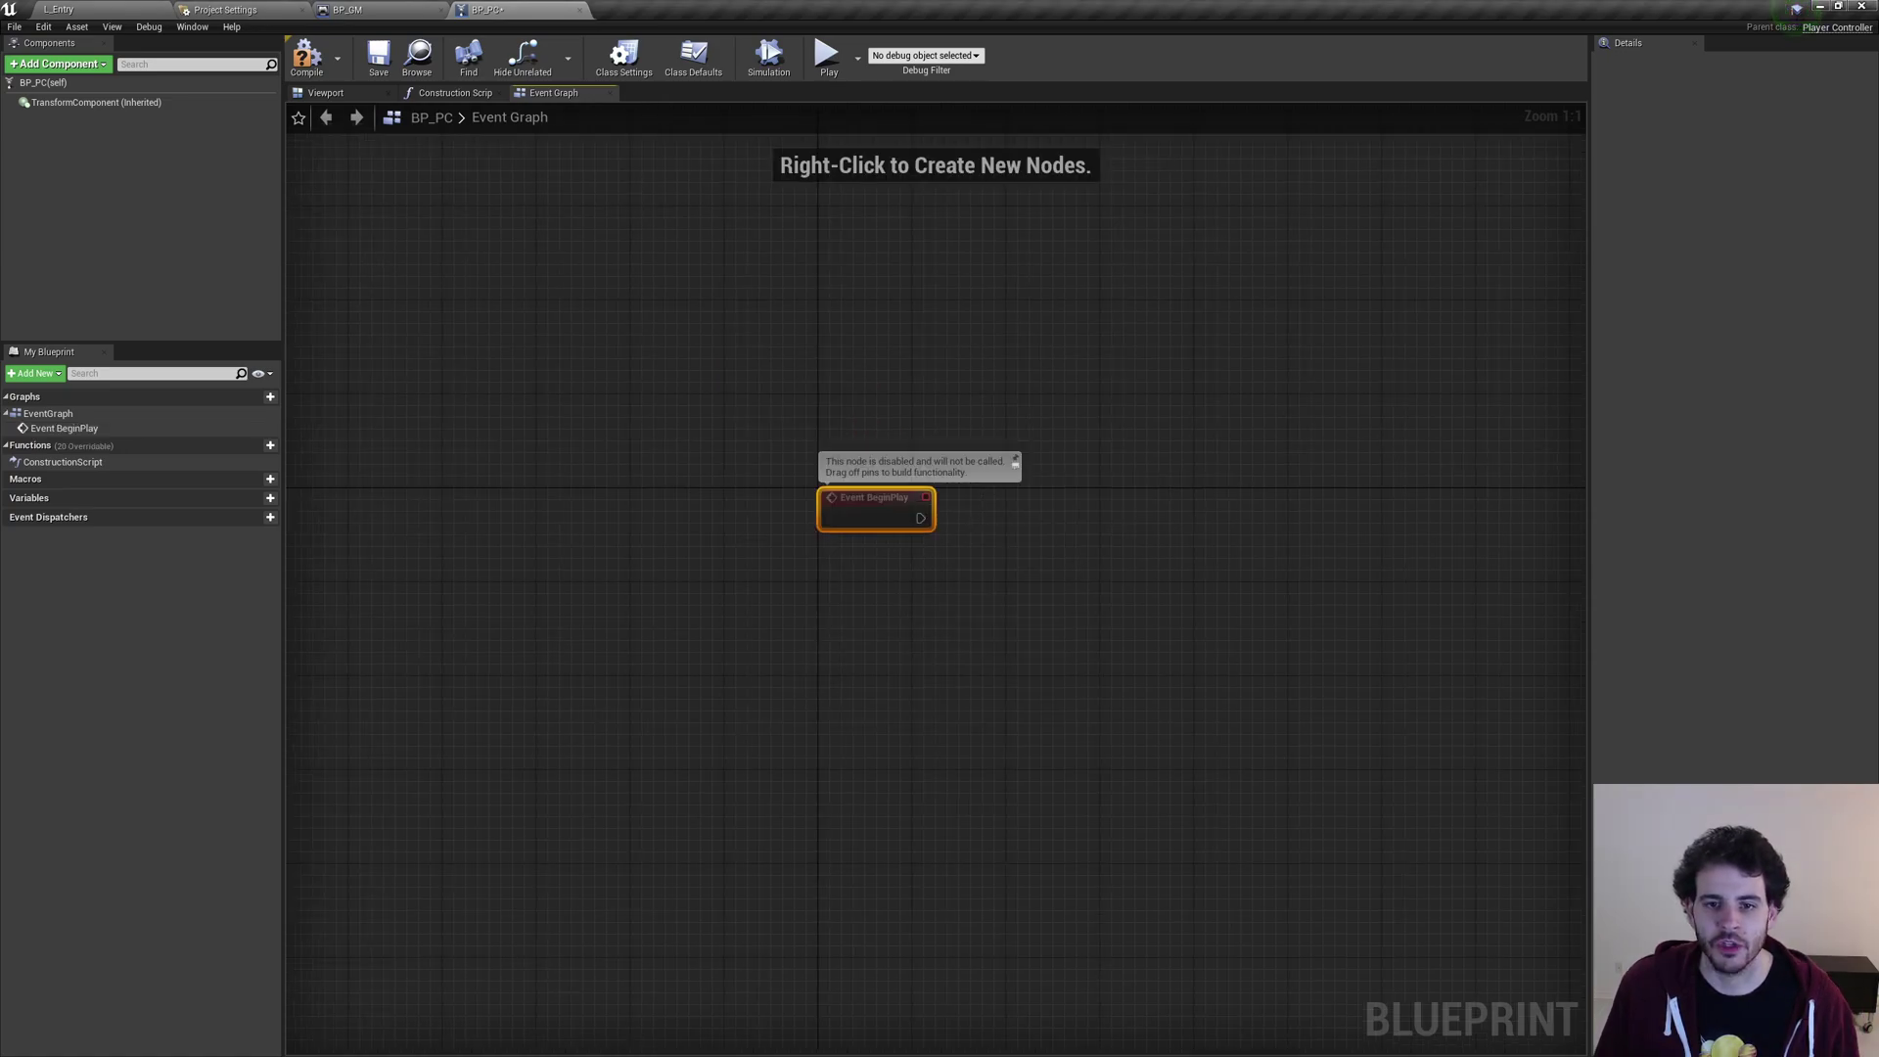
right_click_drag(894, 571, 905, 587)
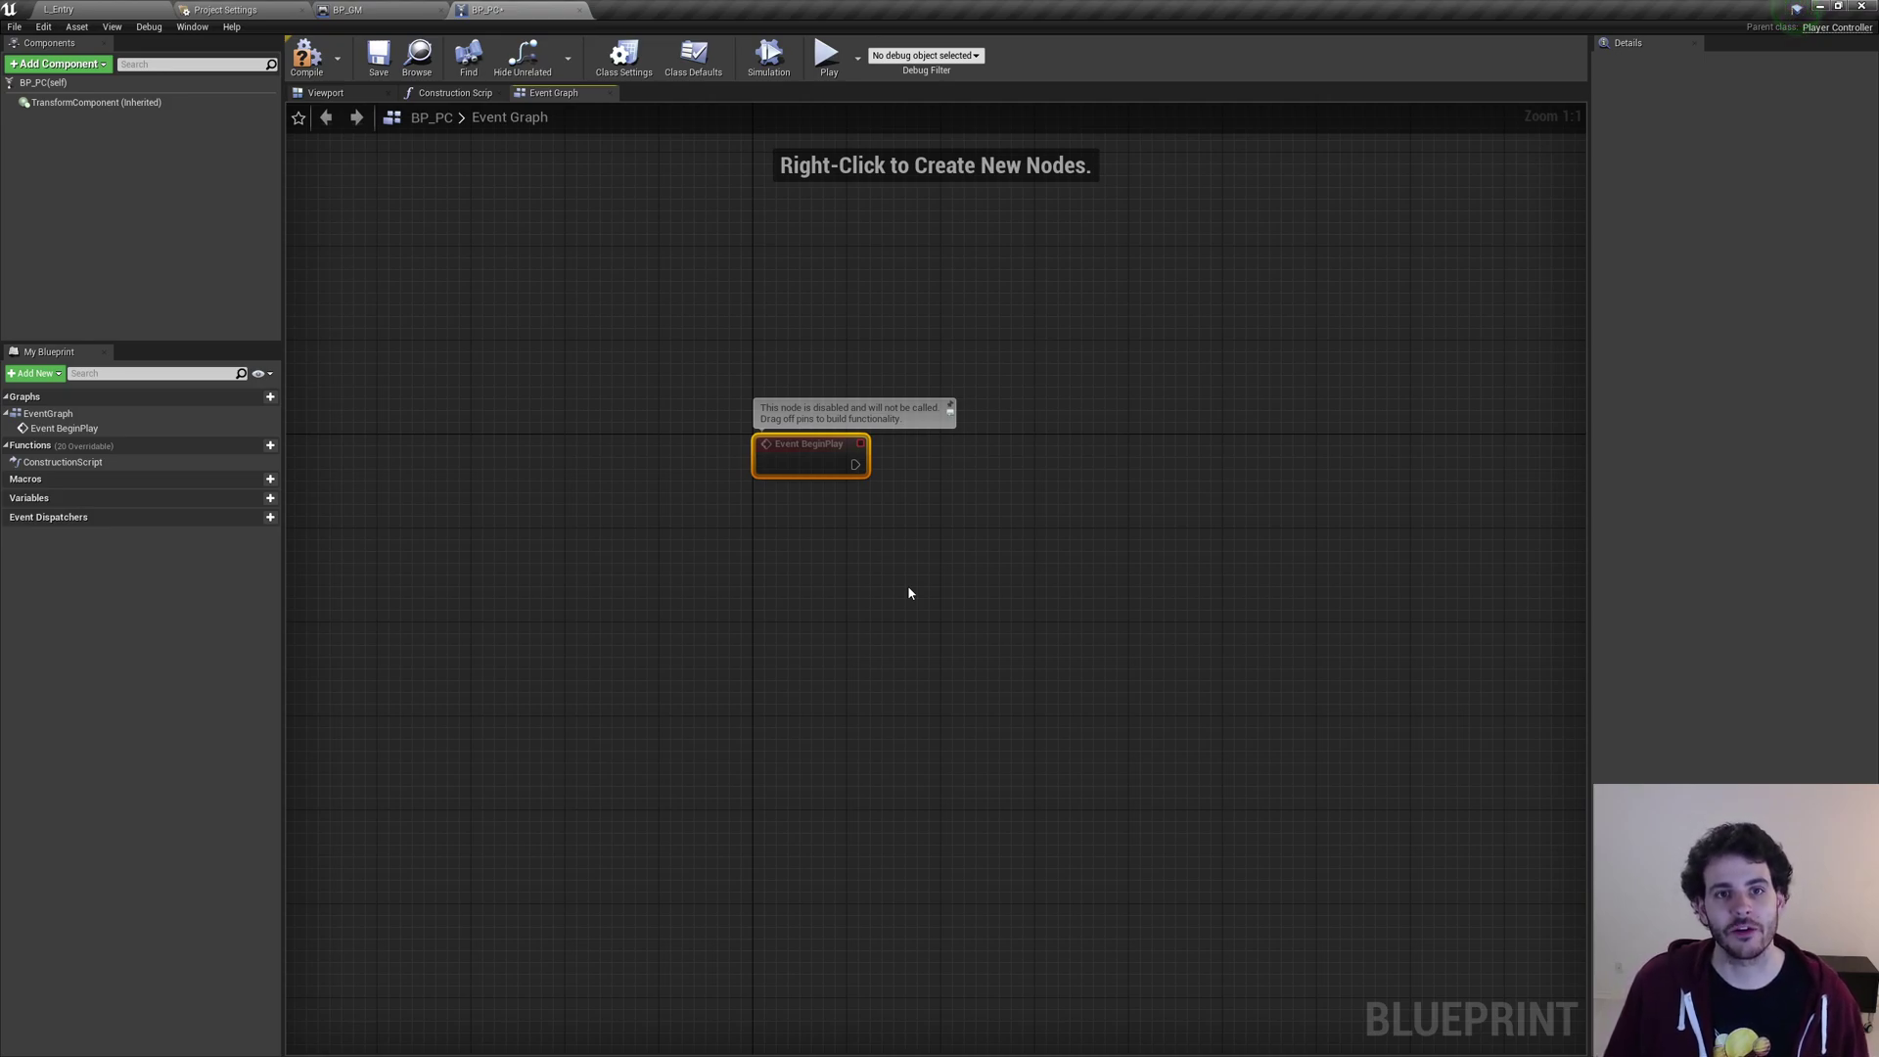
left_click(908, 593)
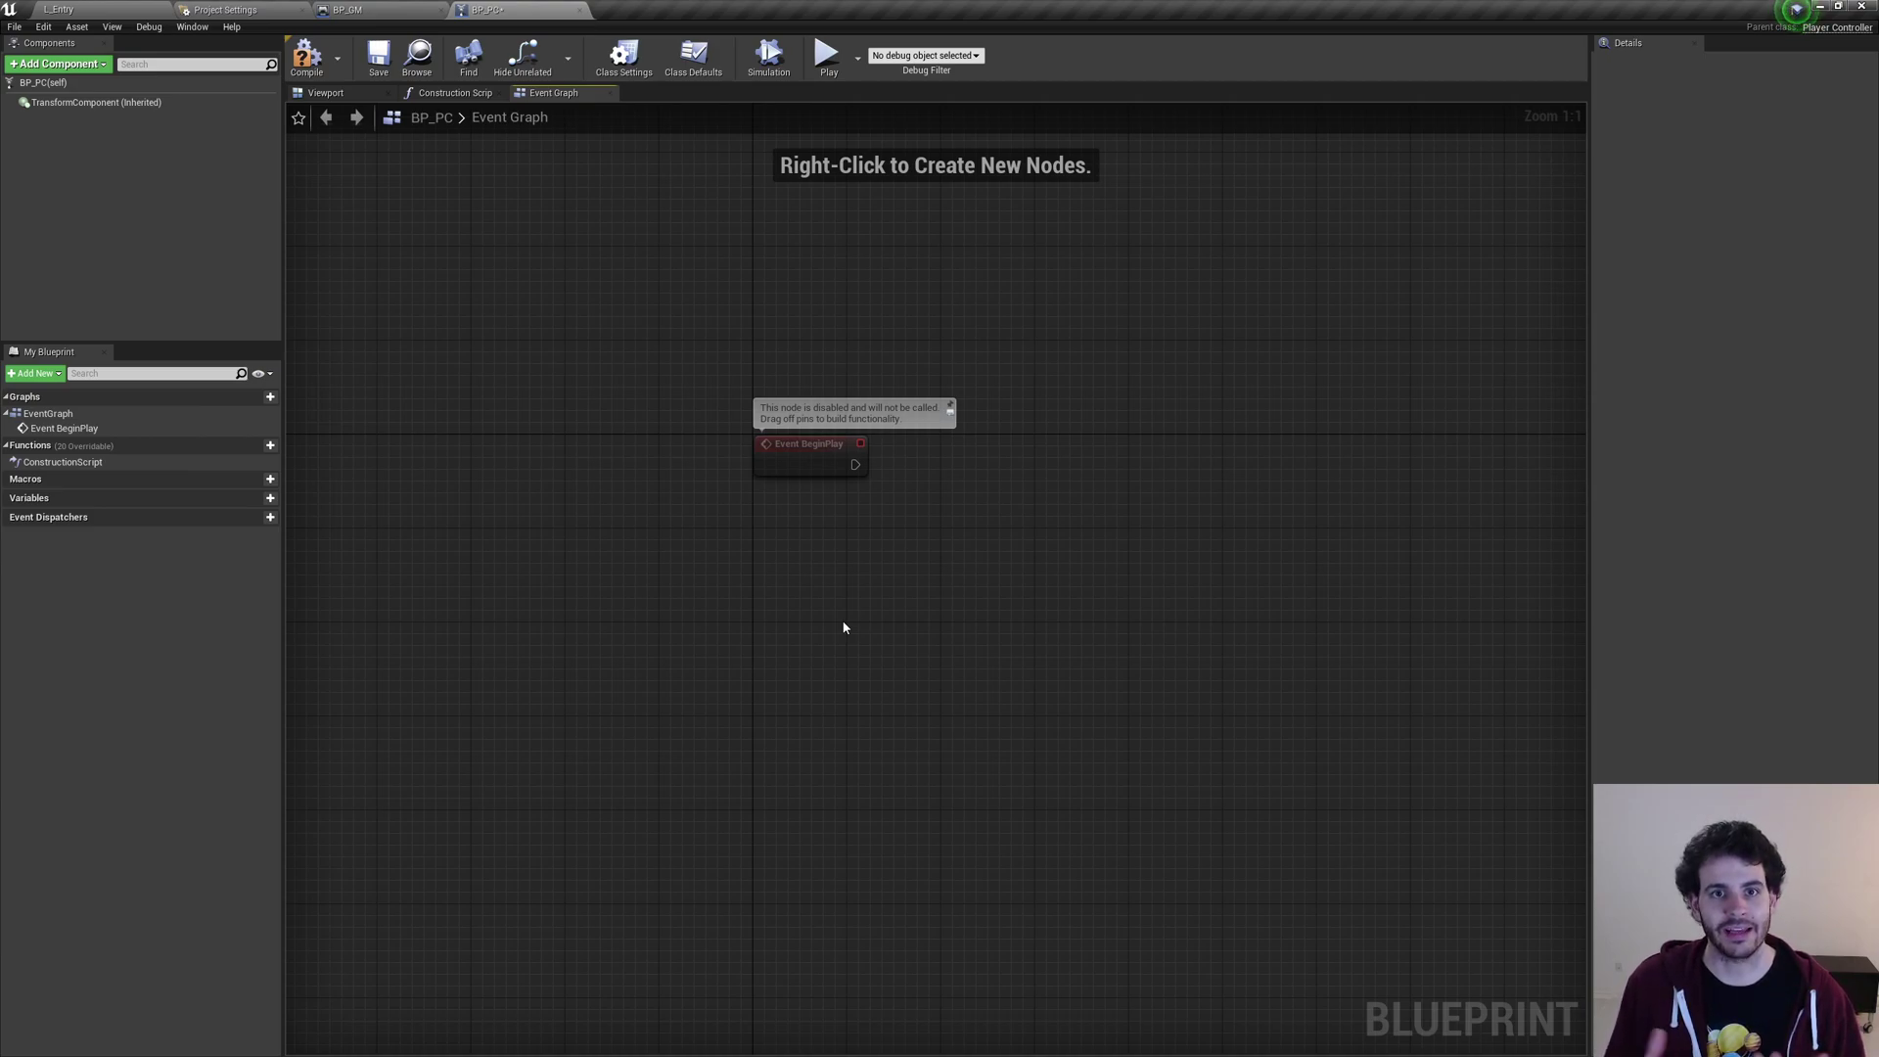
left_click_drag(856, 464, 999, 623)
left_click(941, 535)
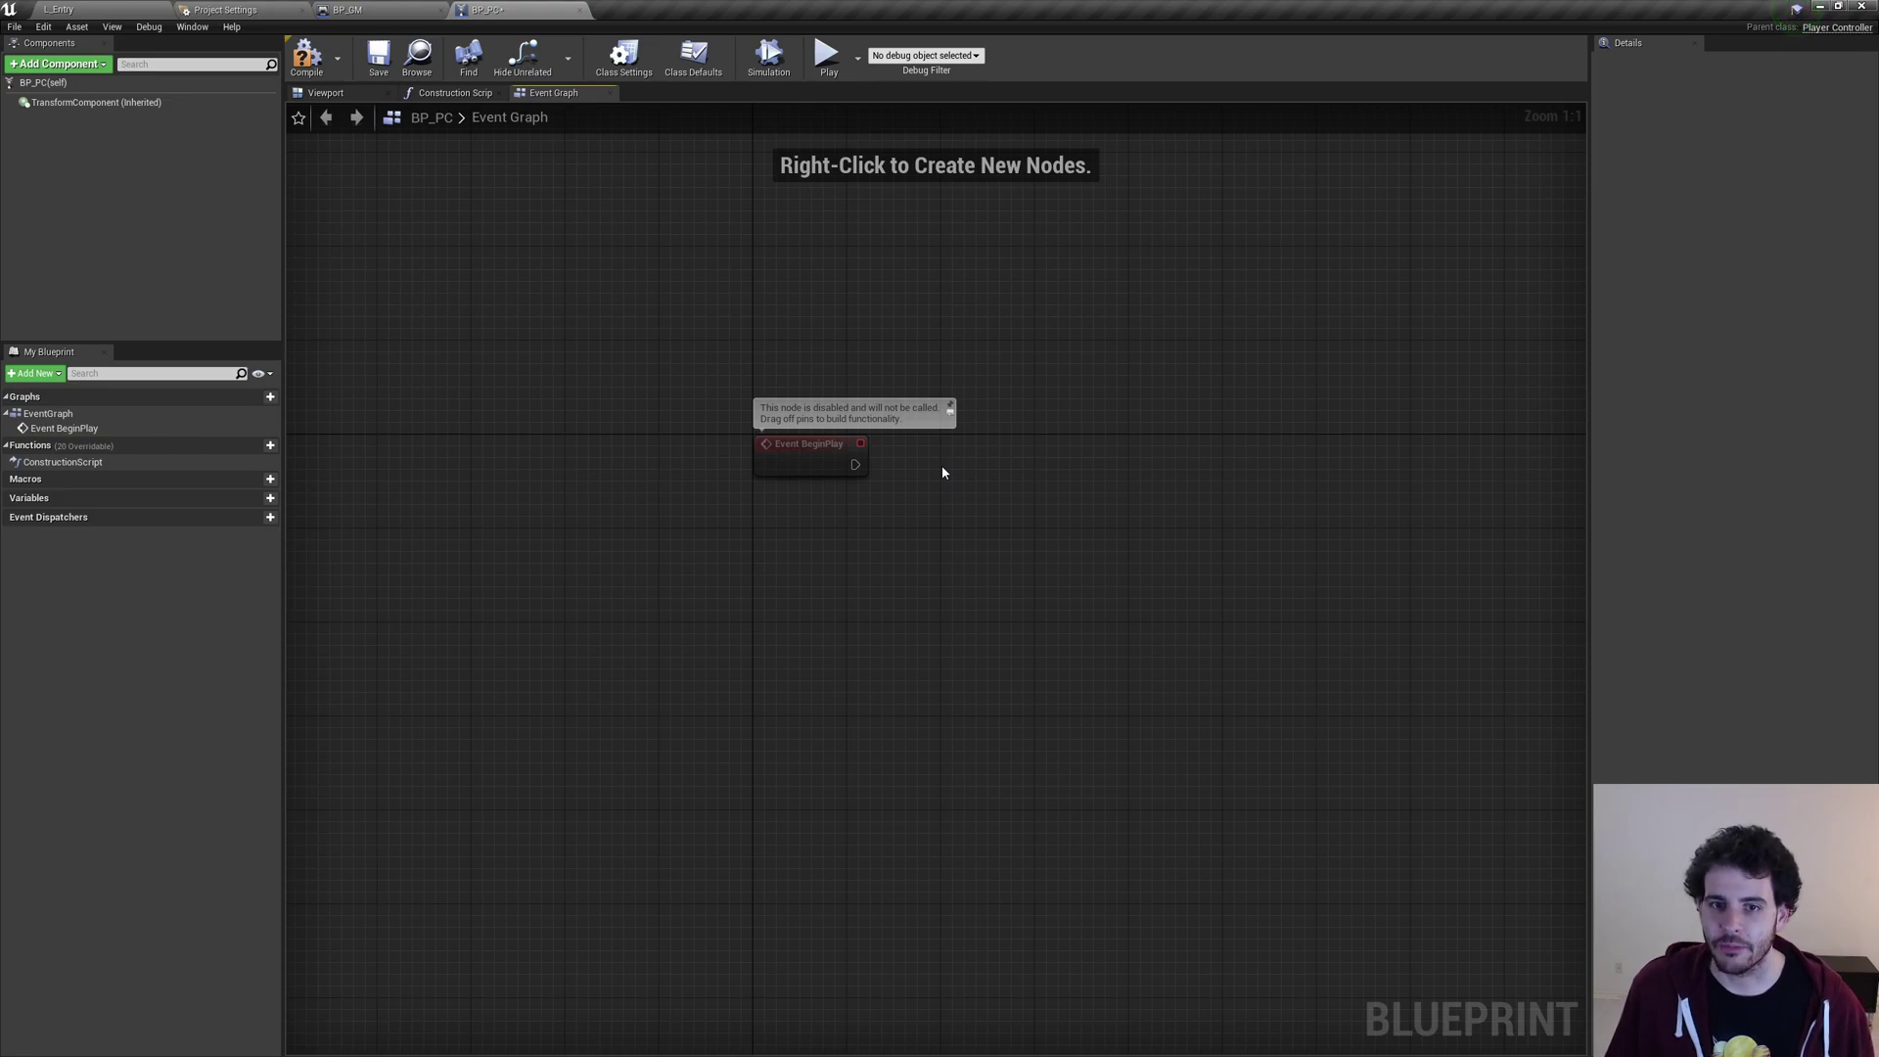
Search the graph actions for "mouse cursor" and add a Set Show Mouse Cursor node beside Event BeginPlay
right_click_drag(960, 540, 935, 470)
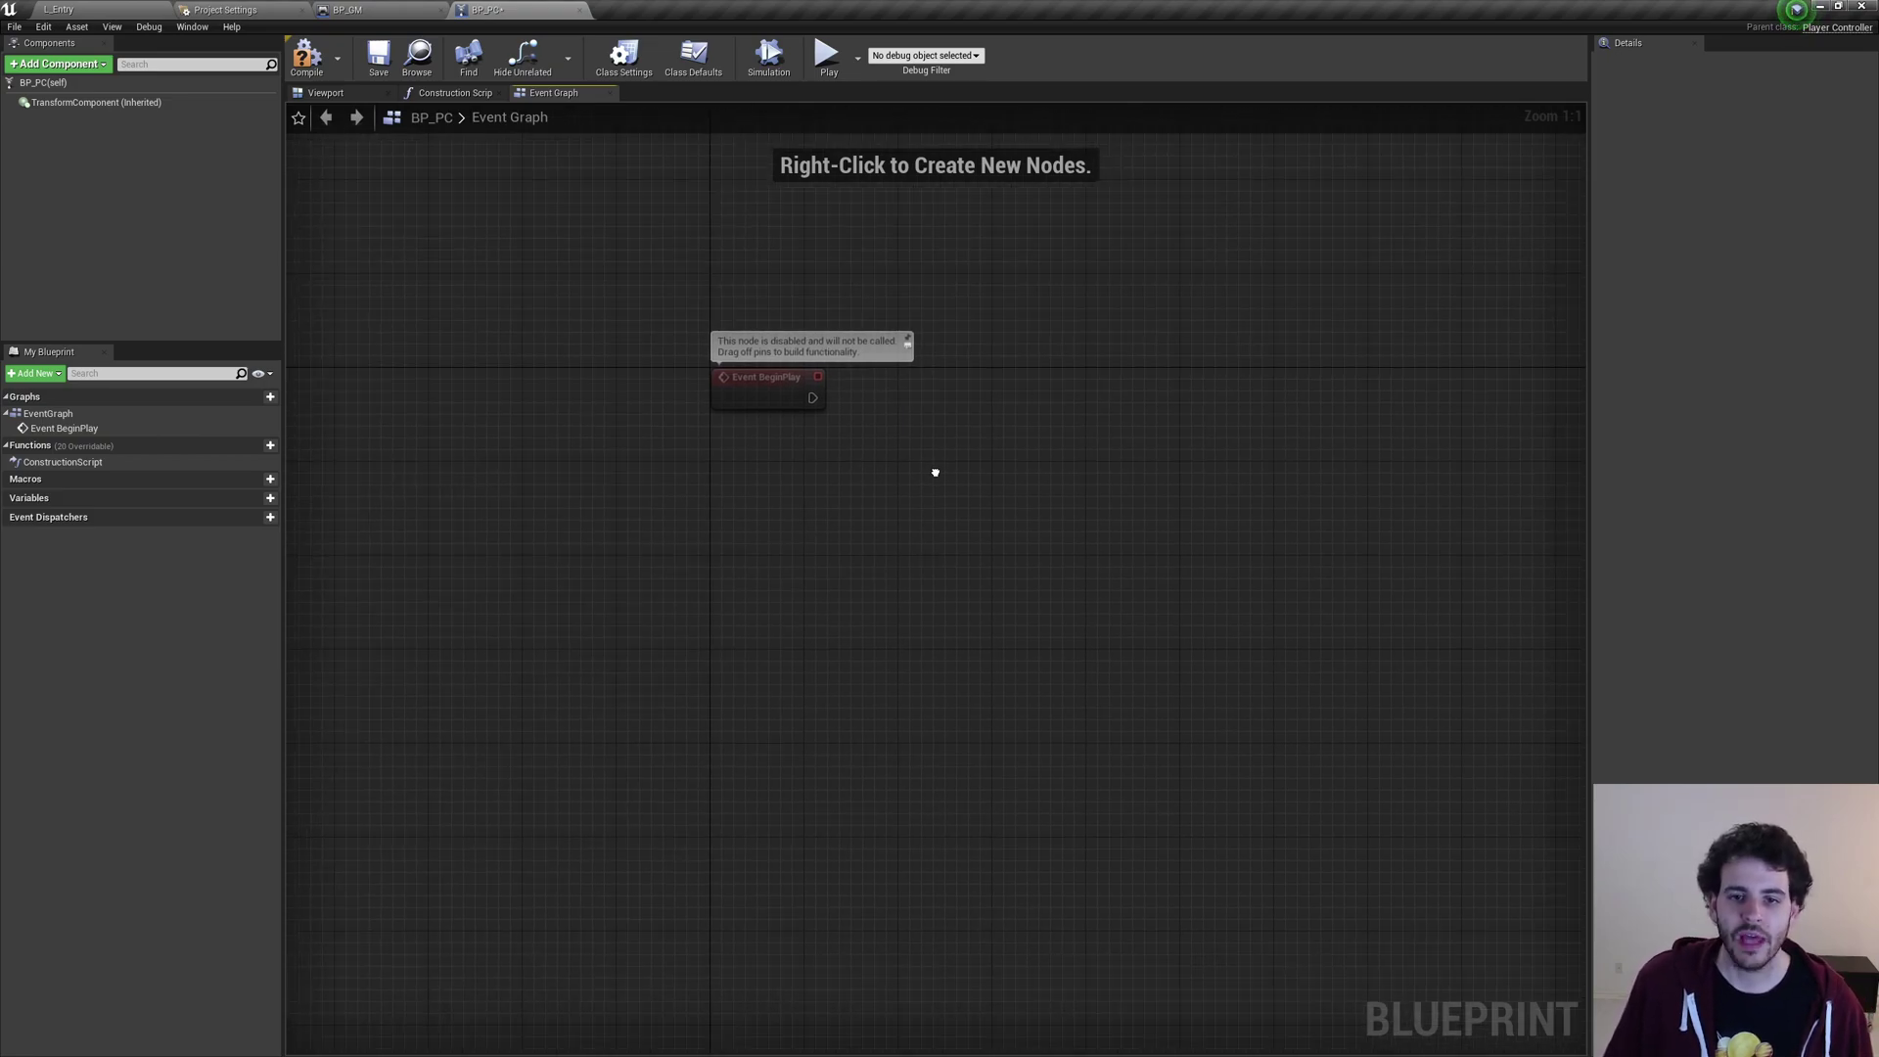
right_click(967, 393)
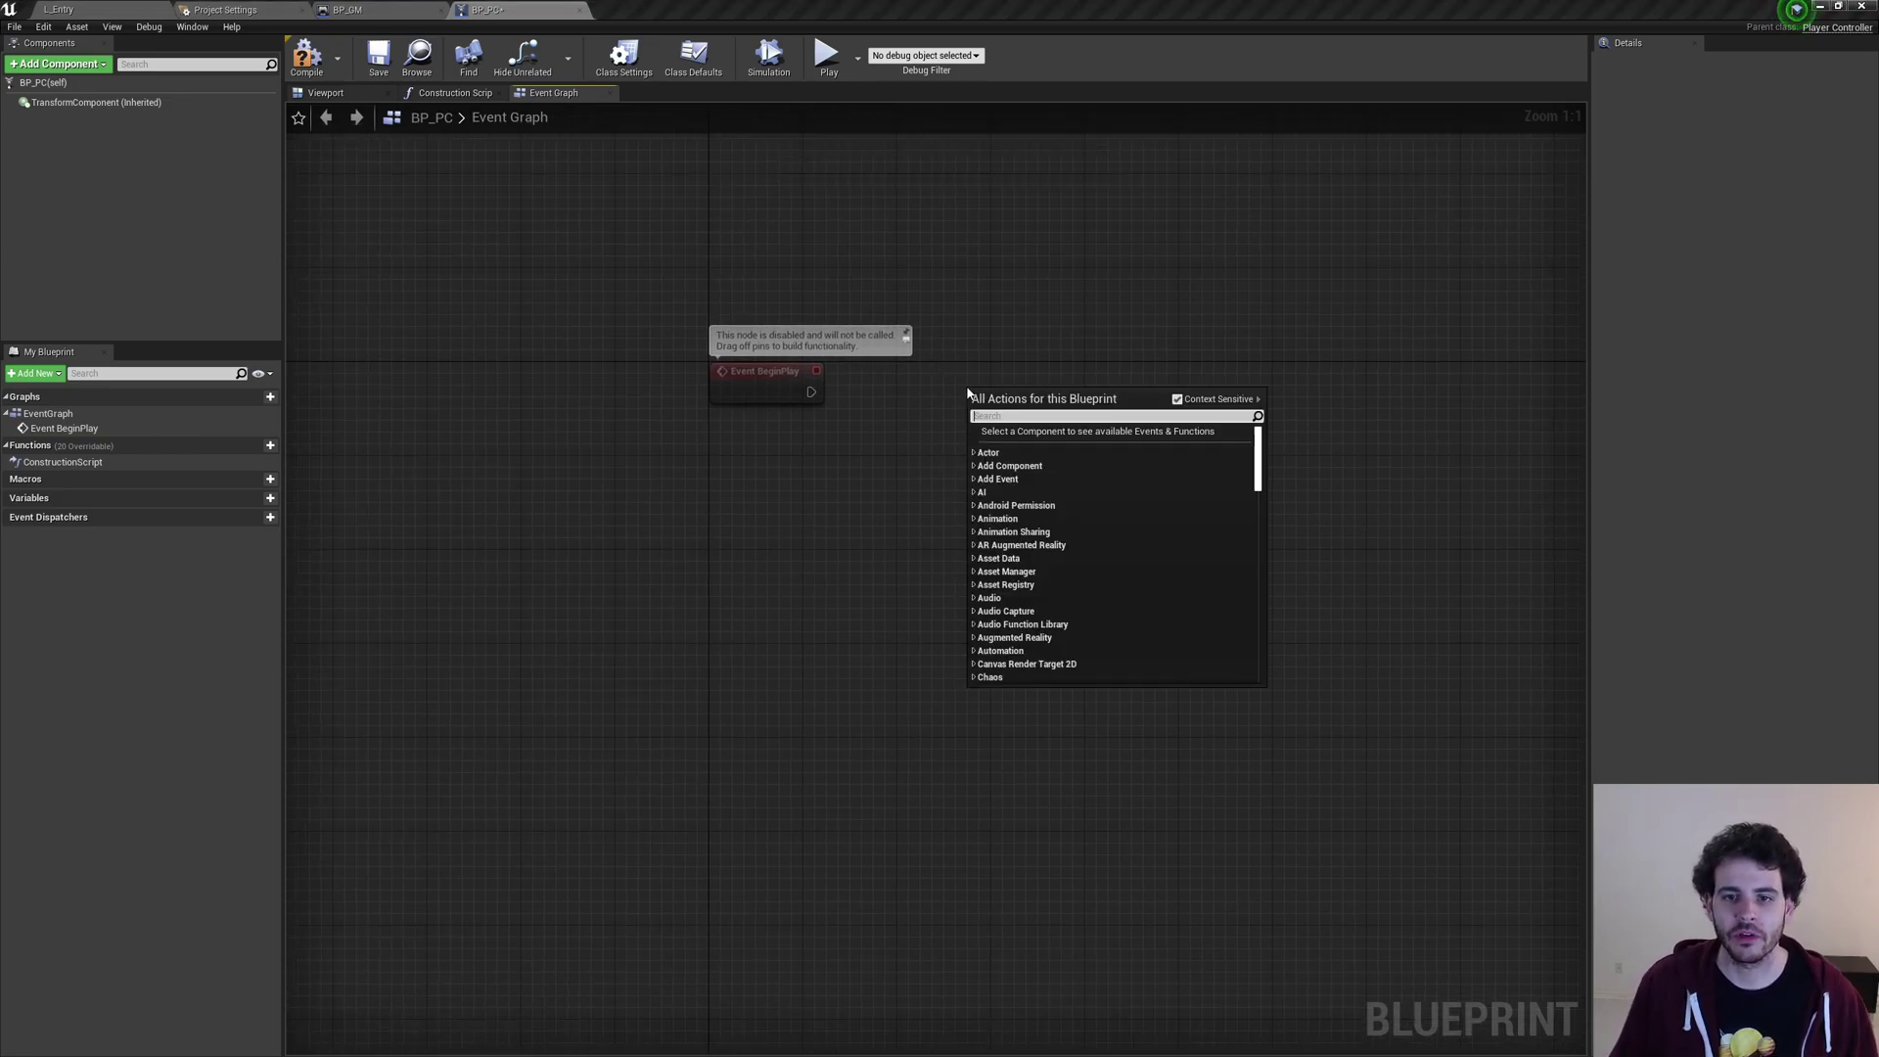
type("mouse cursor")
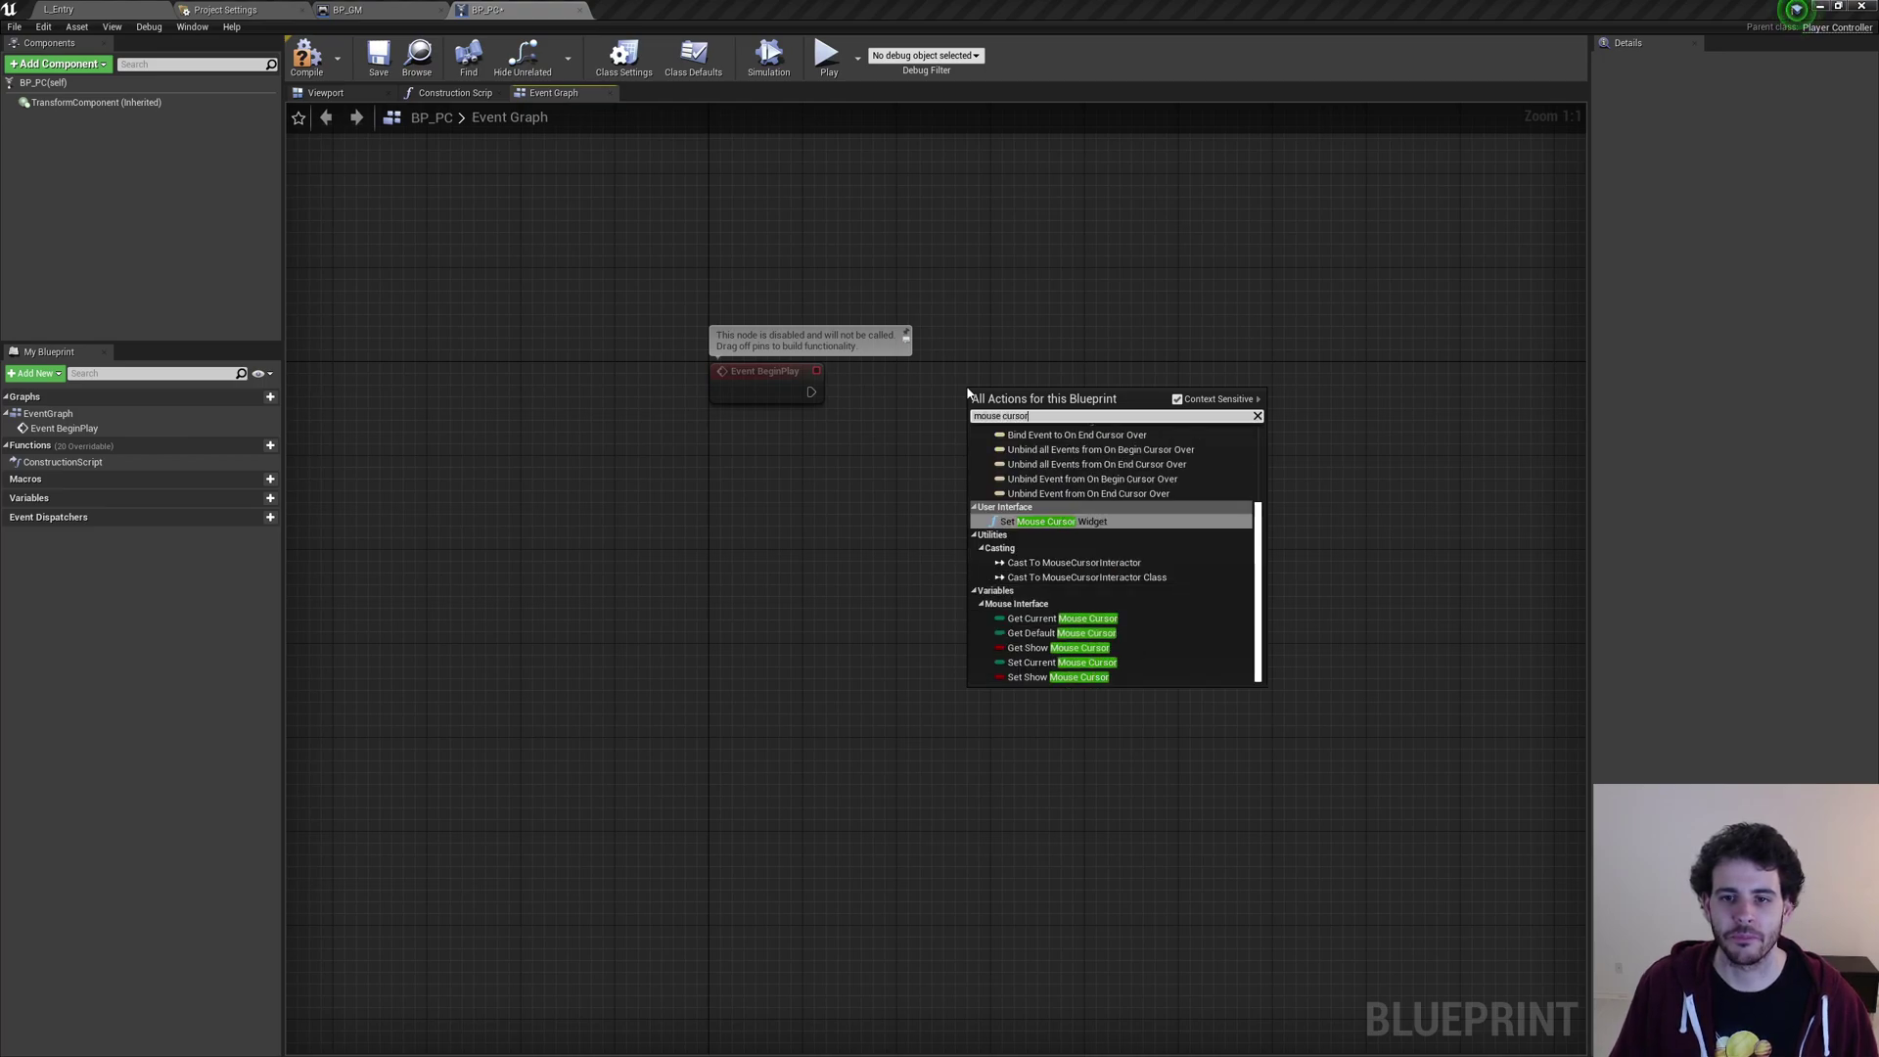
scroll(1106, 504, "up", 1)
scroll(1097, 501, "down", 1)
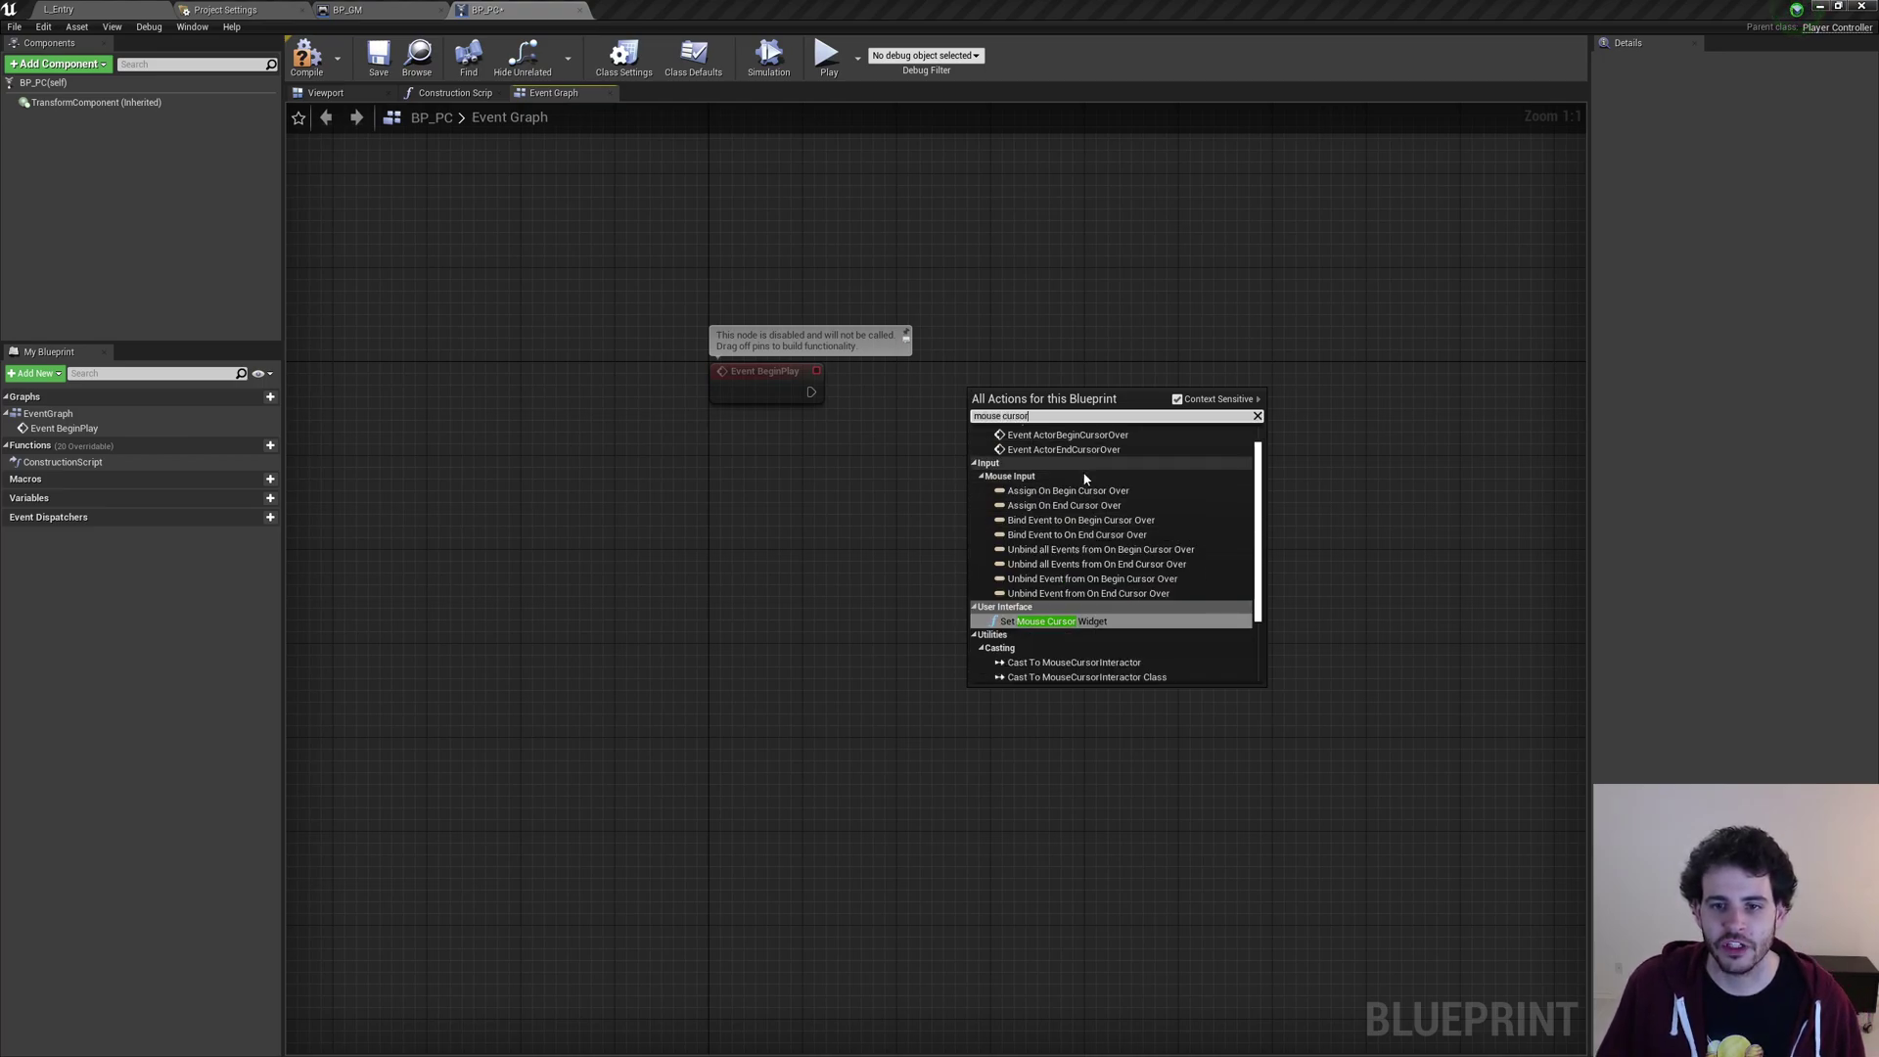
scroll(1092, 499, "up", 1)
scroll(1092, 499, "down", 1)
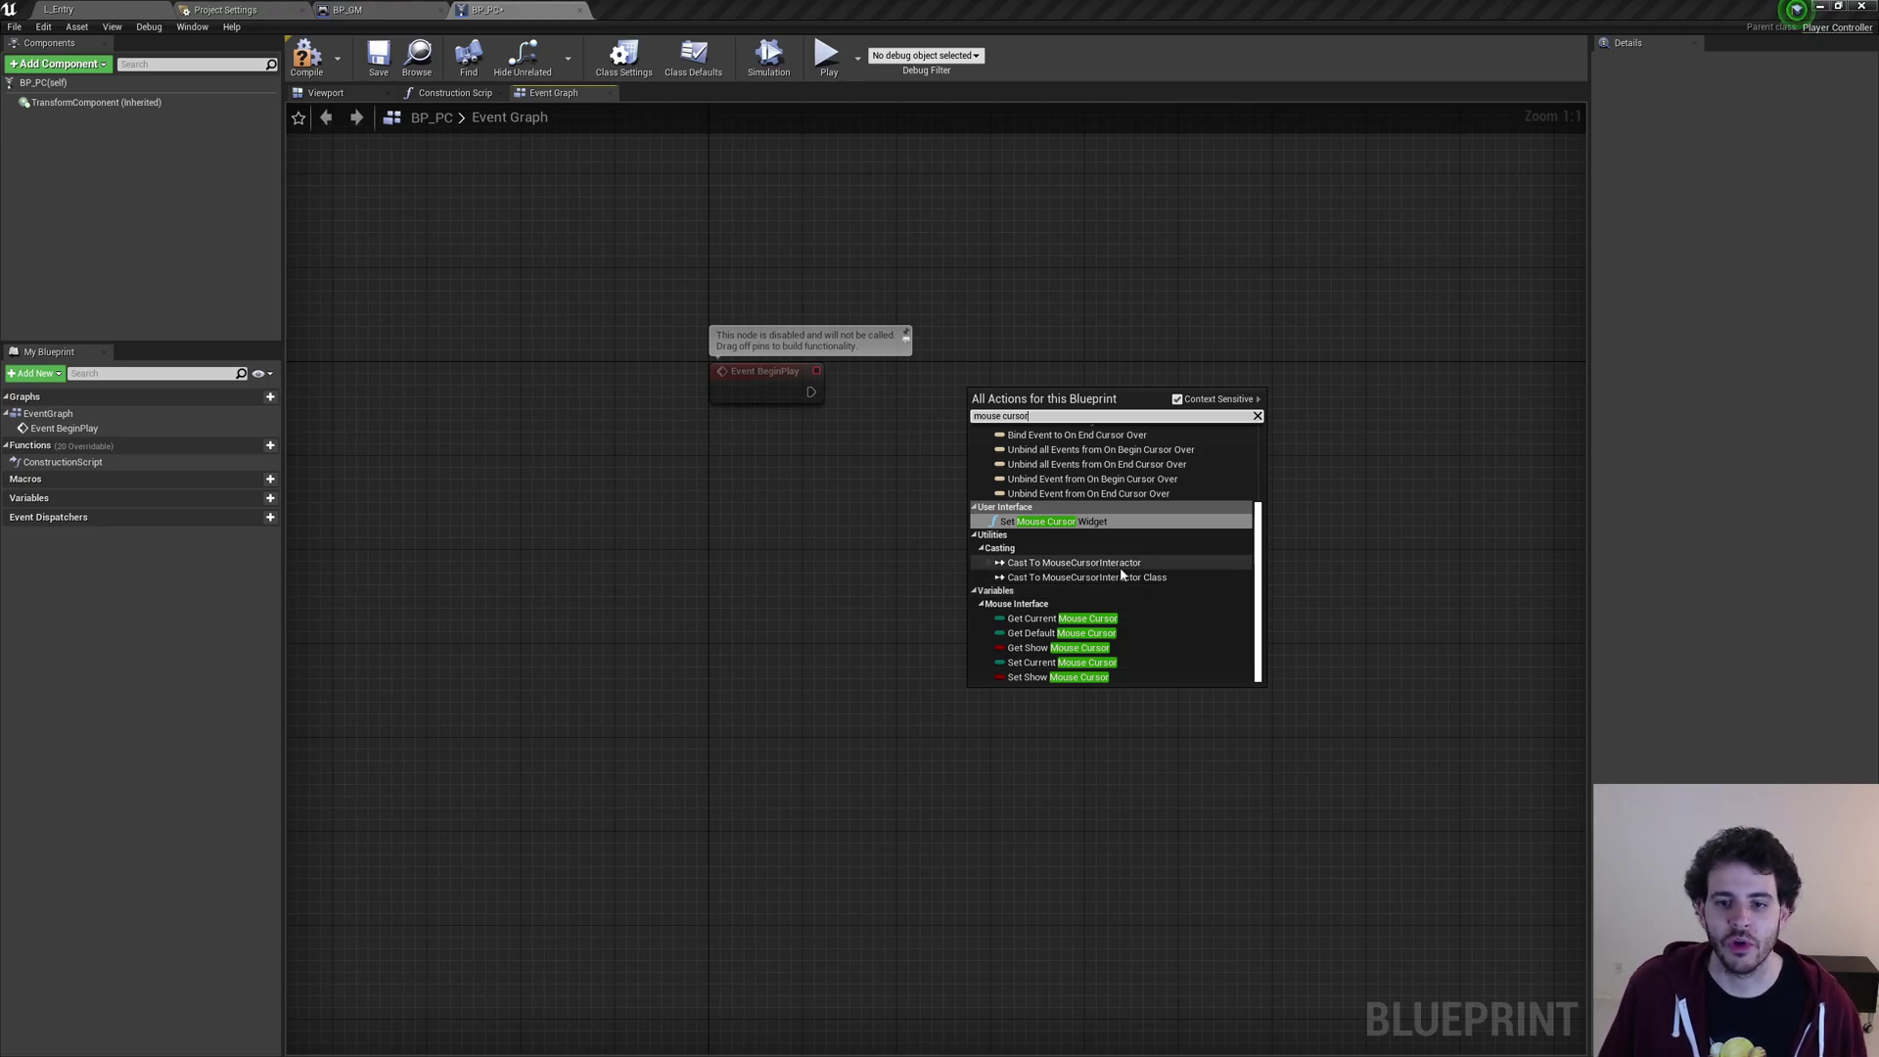
left_click(1042, 677)
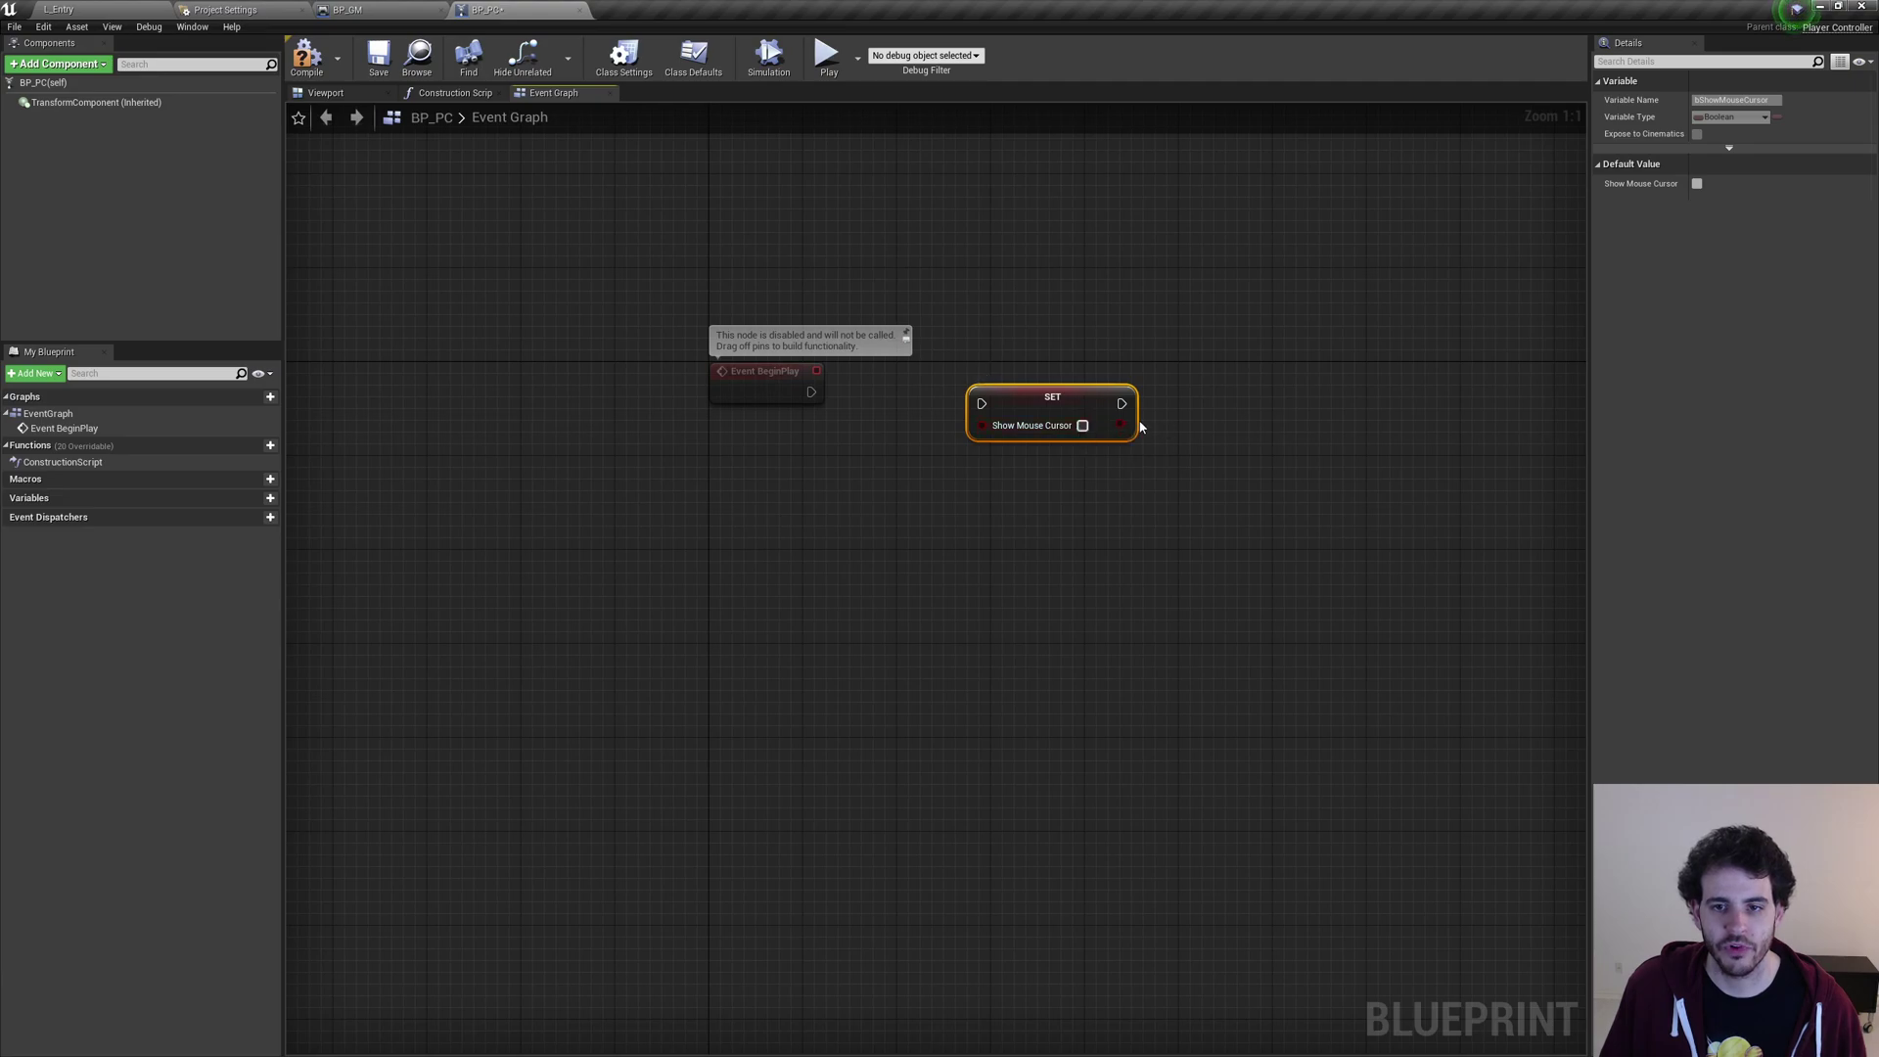
Connect Event BeginPlay's execution output to the Set node, enable its Show Mouse Cursor option, and compile BP_PC
left_click_drag(811, 392, 973, 401)
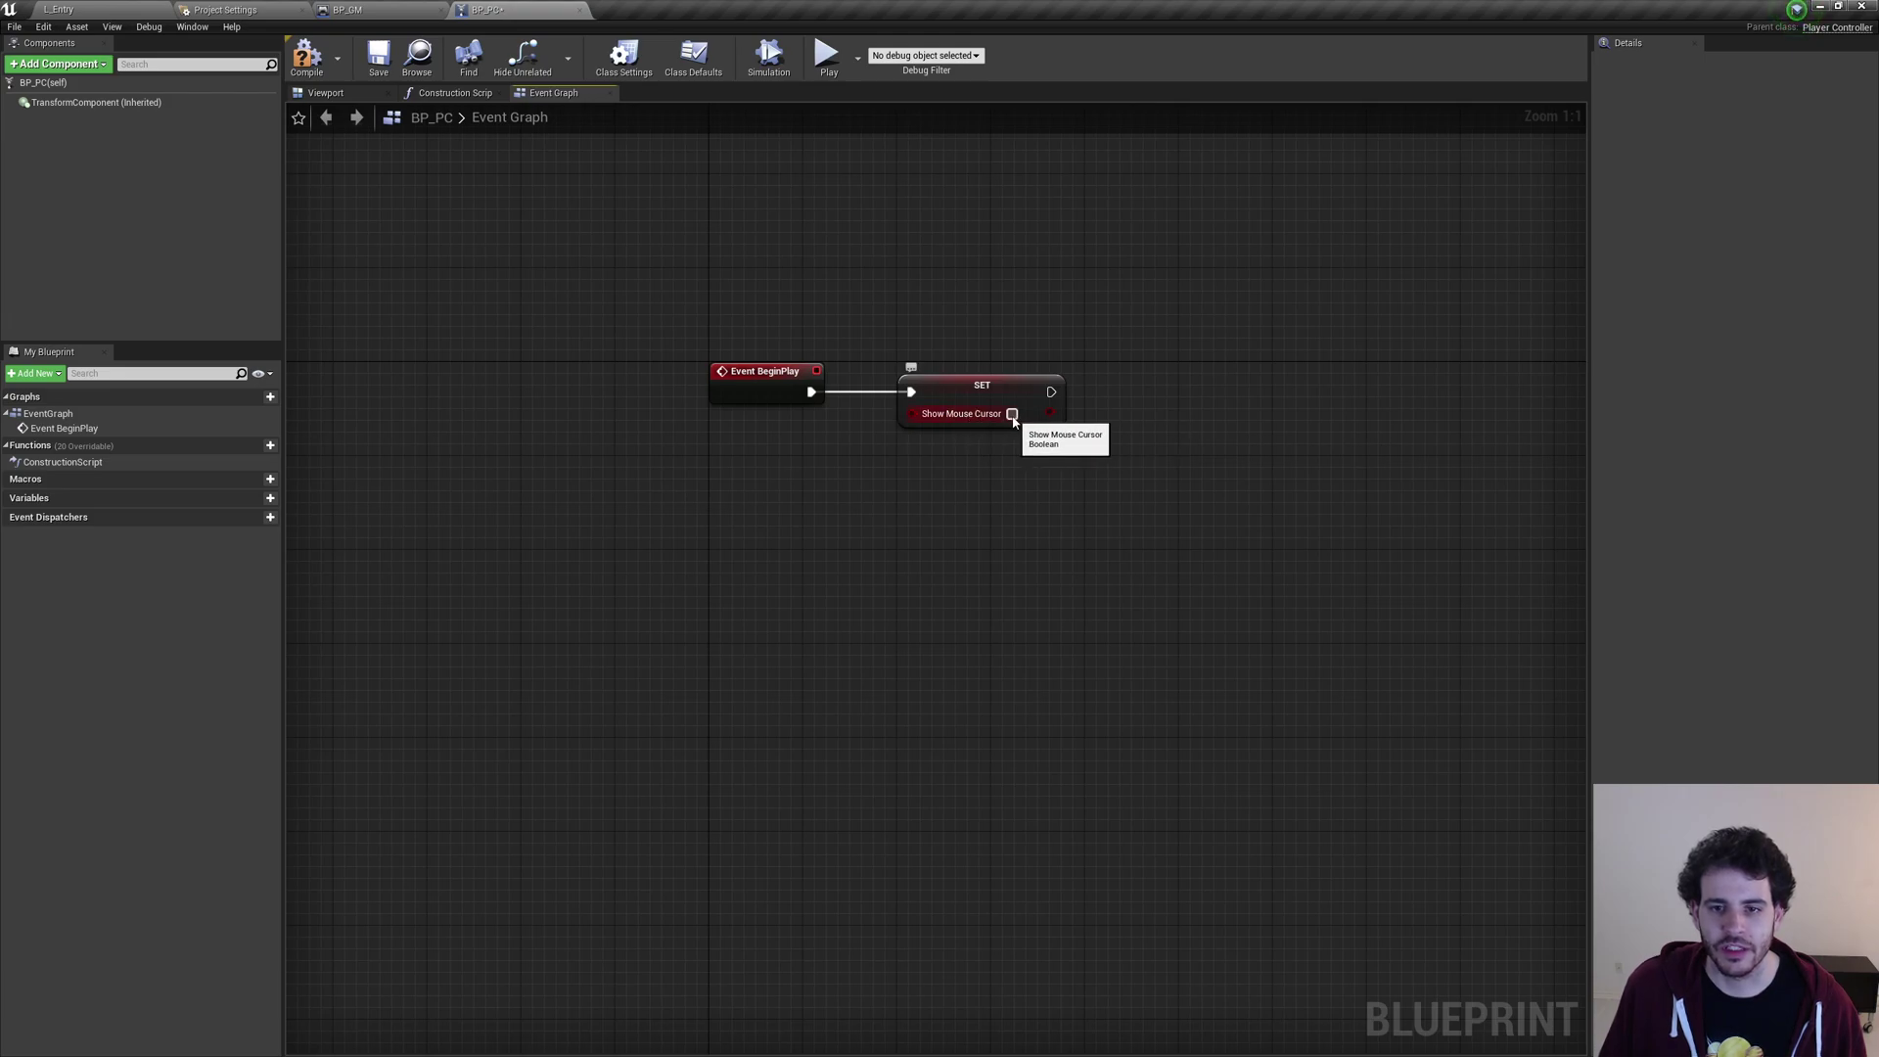
left_click(1012, 415)
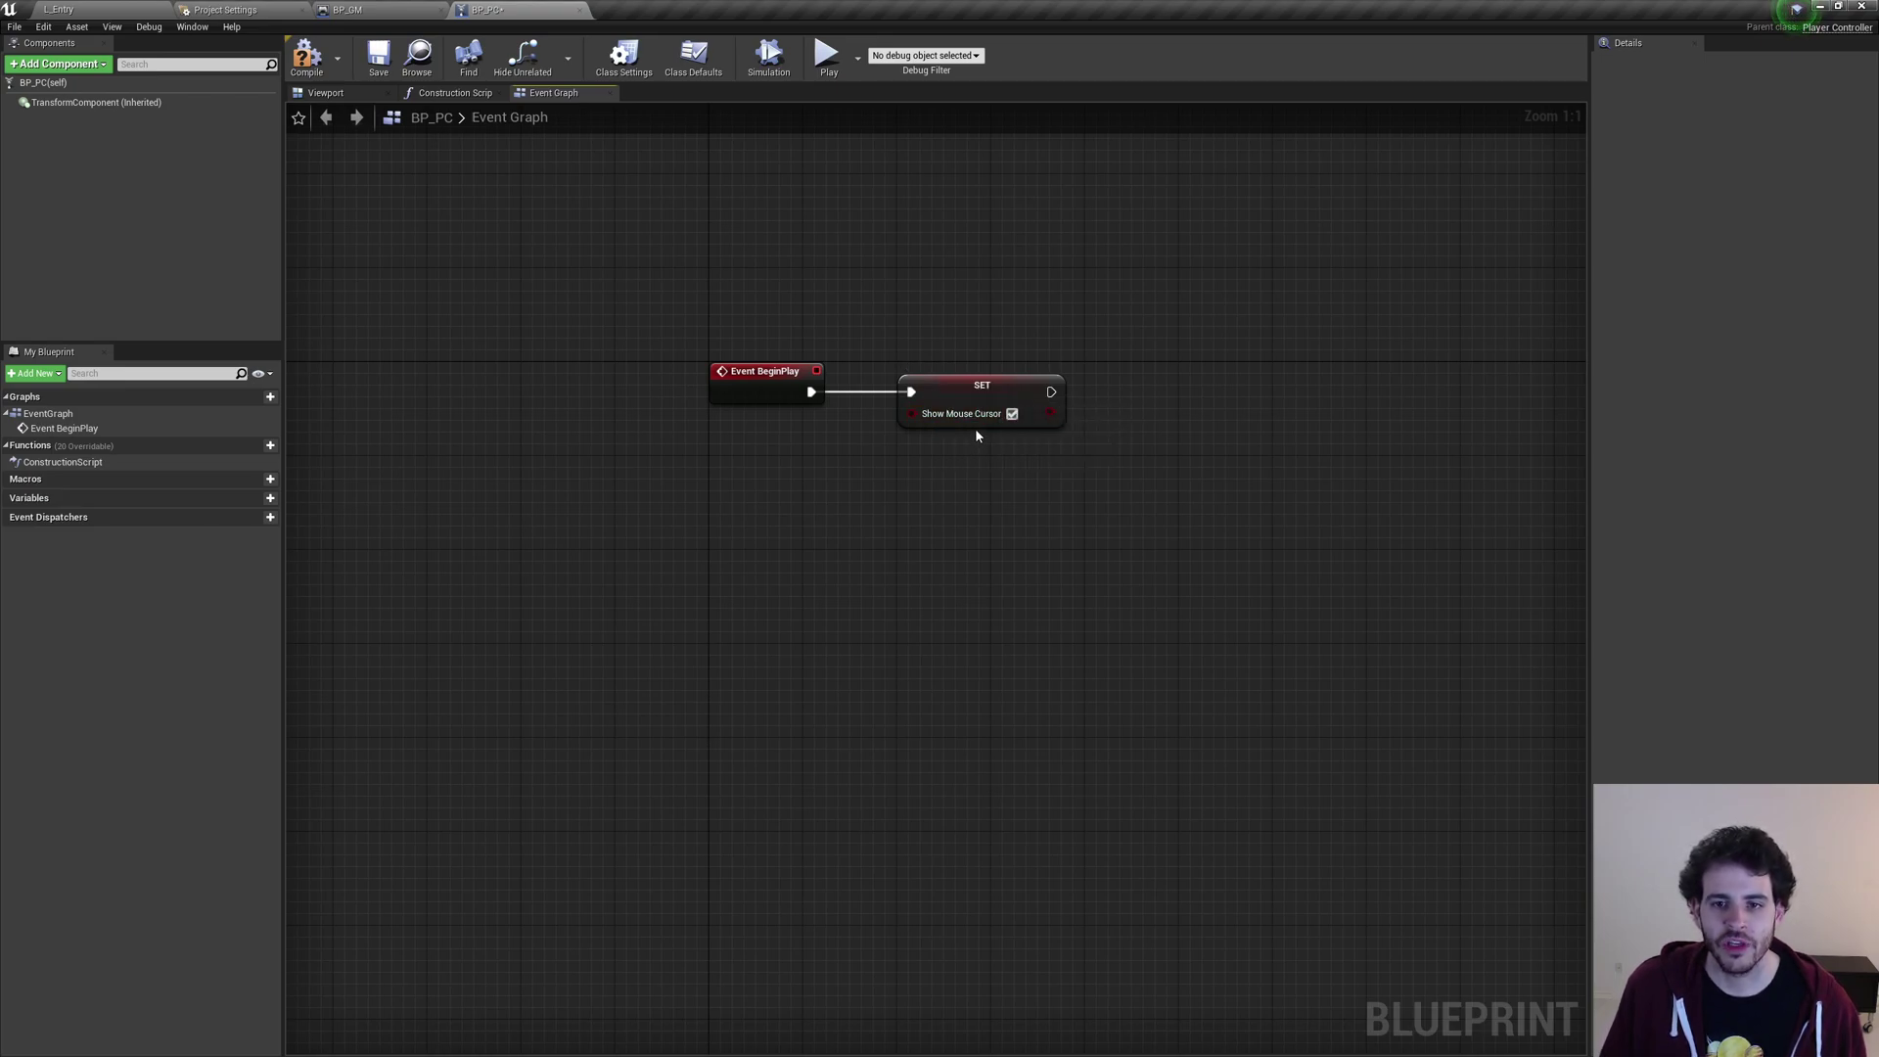
left_click(311, 67)
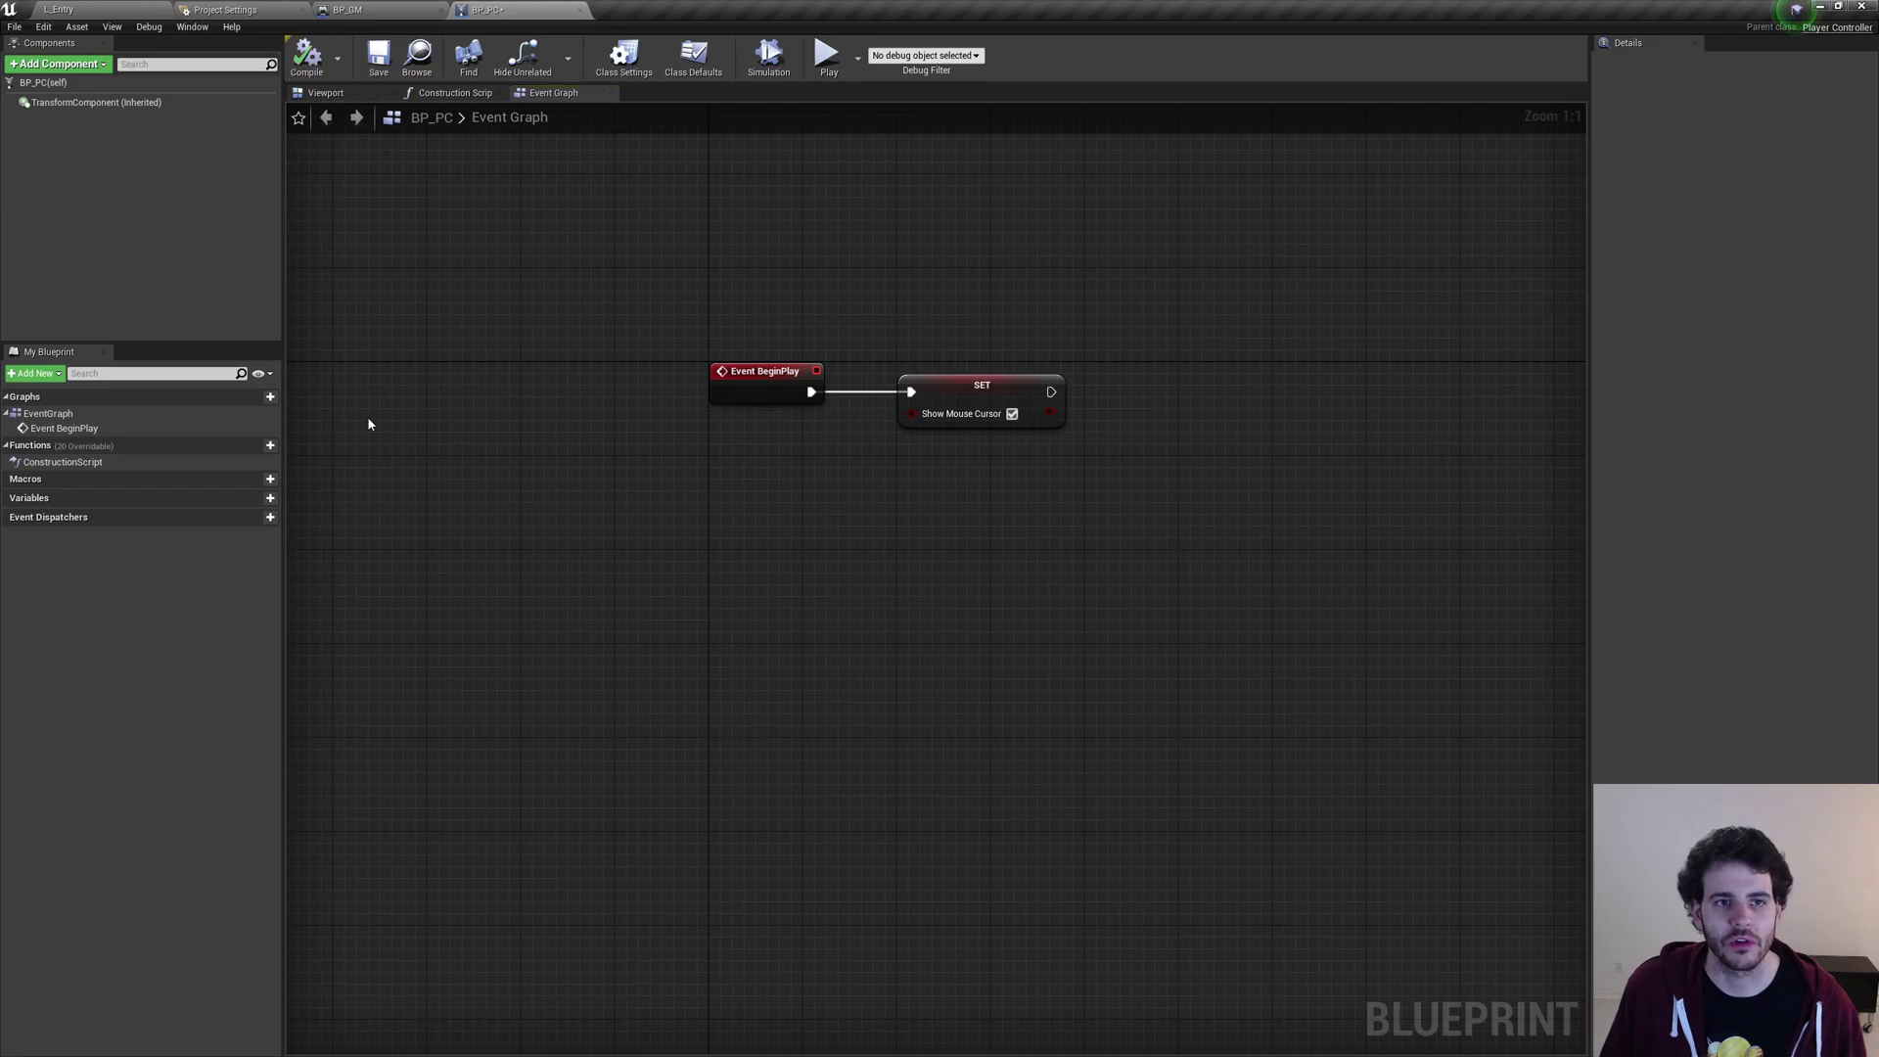
Save the BP_PC Blueprint and play-test the L_Entry level, checking the spawned actors in the World Outliner
left_click(378, 59)
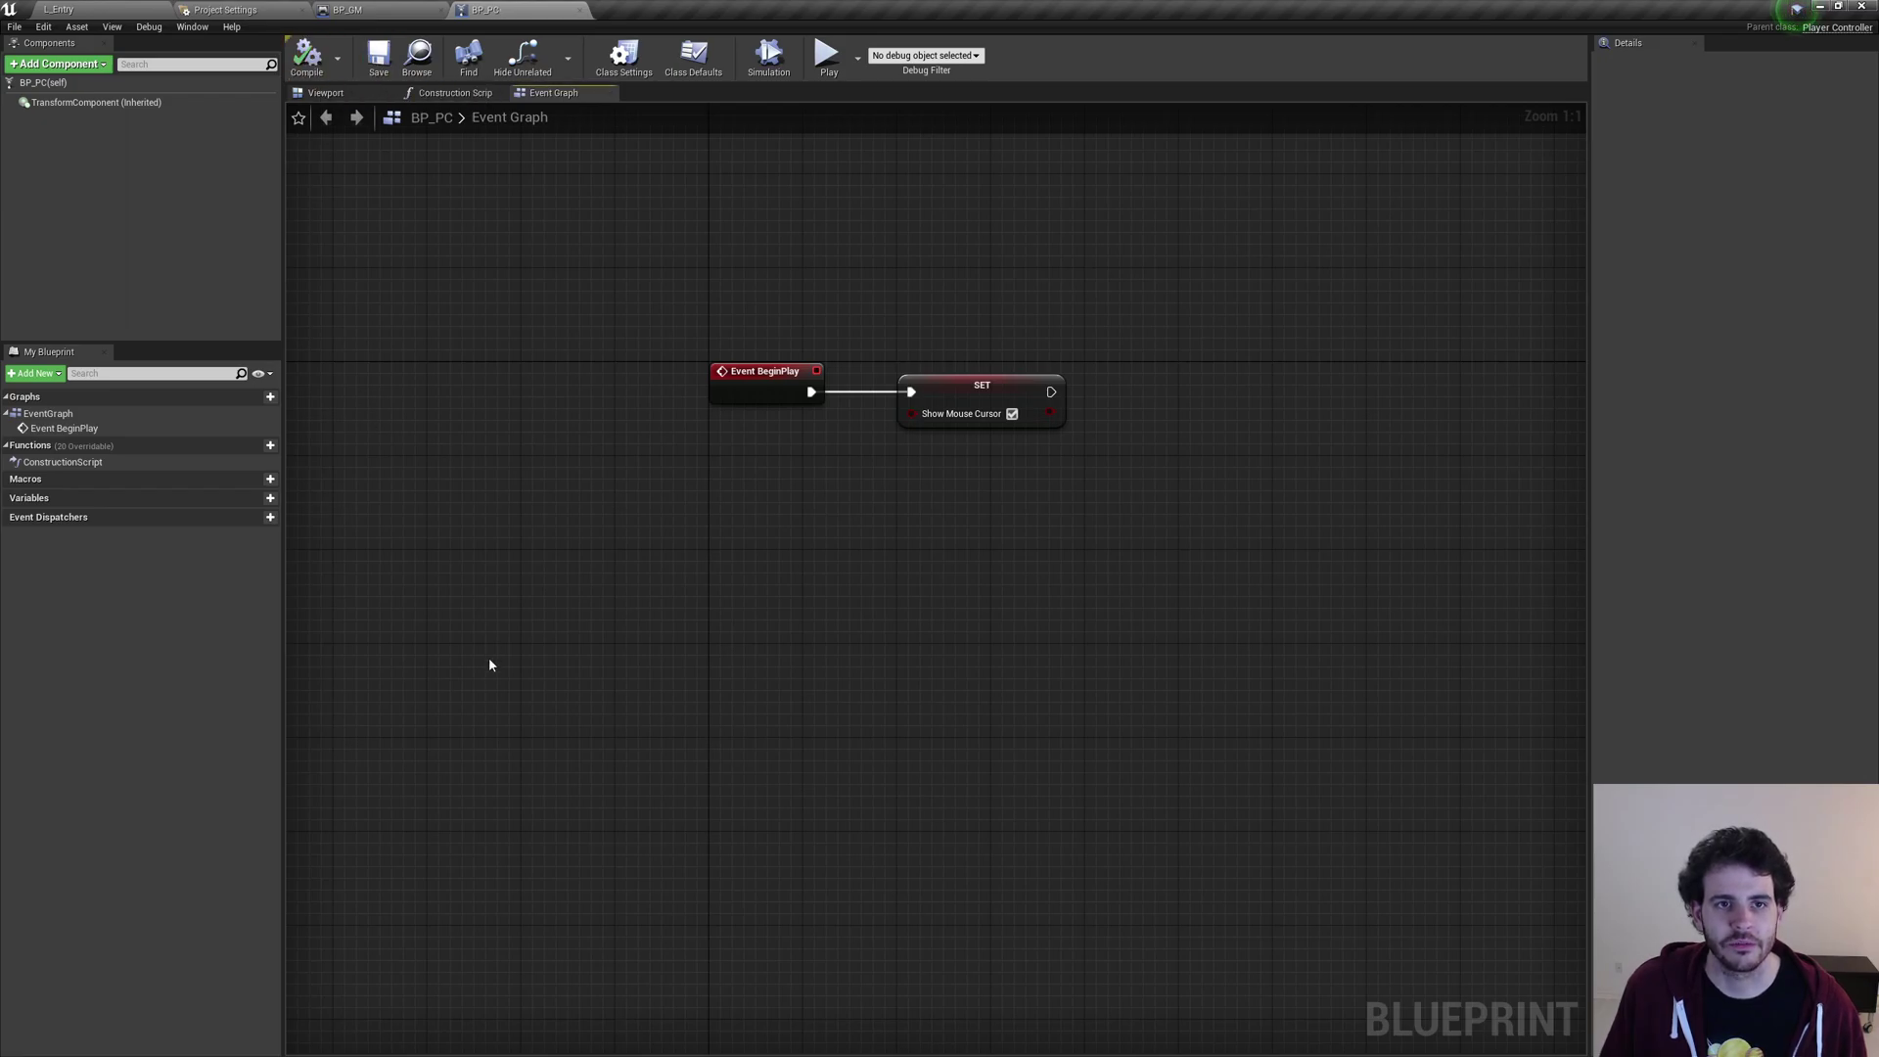
left_click(94, 9)
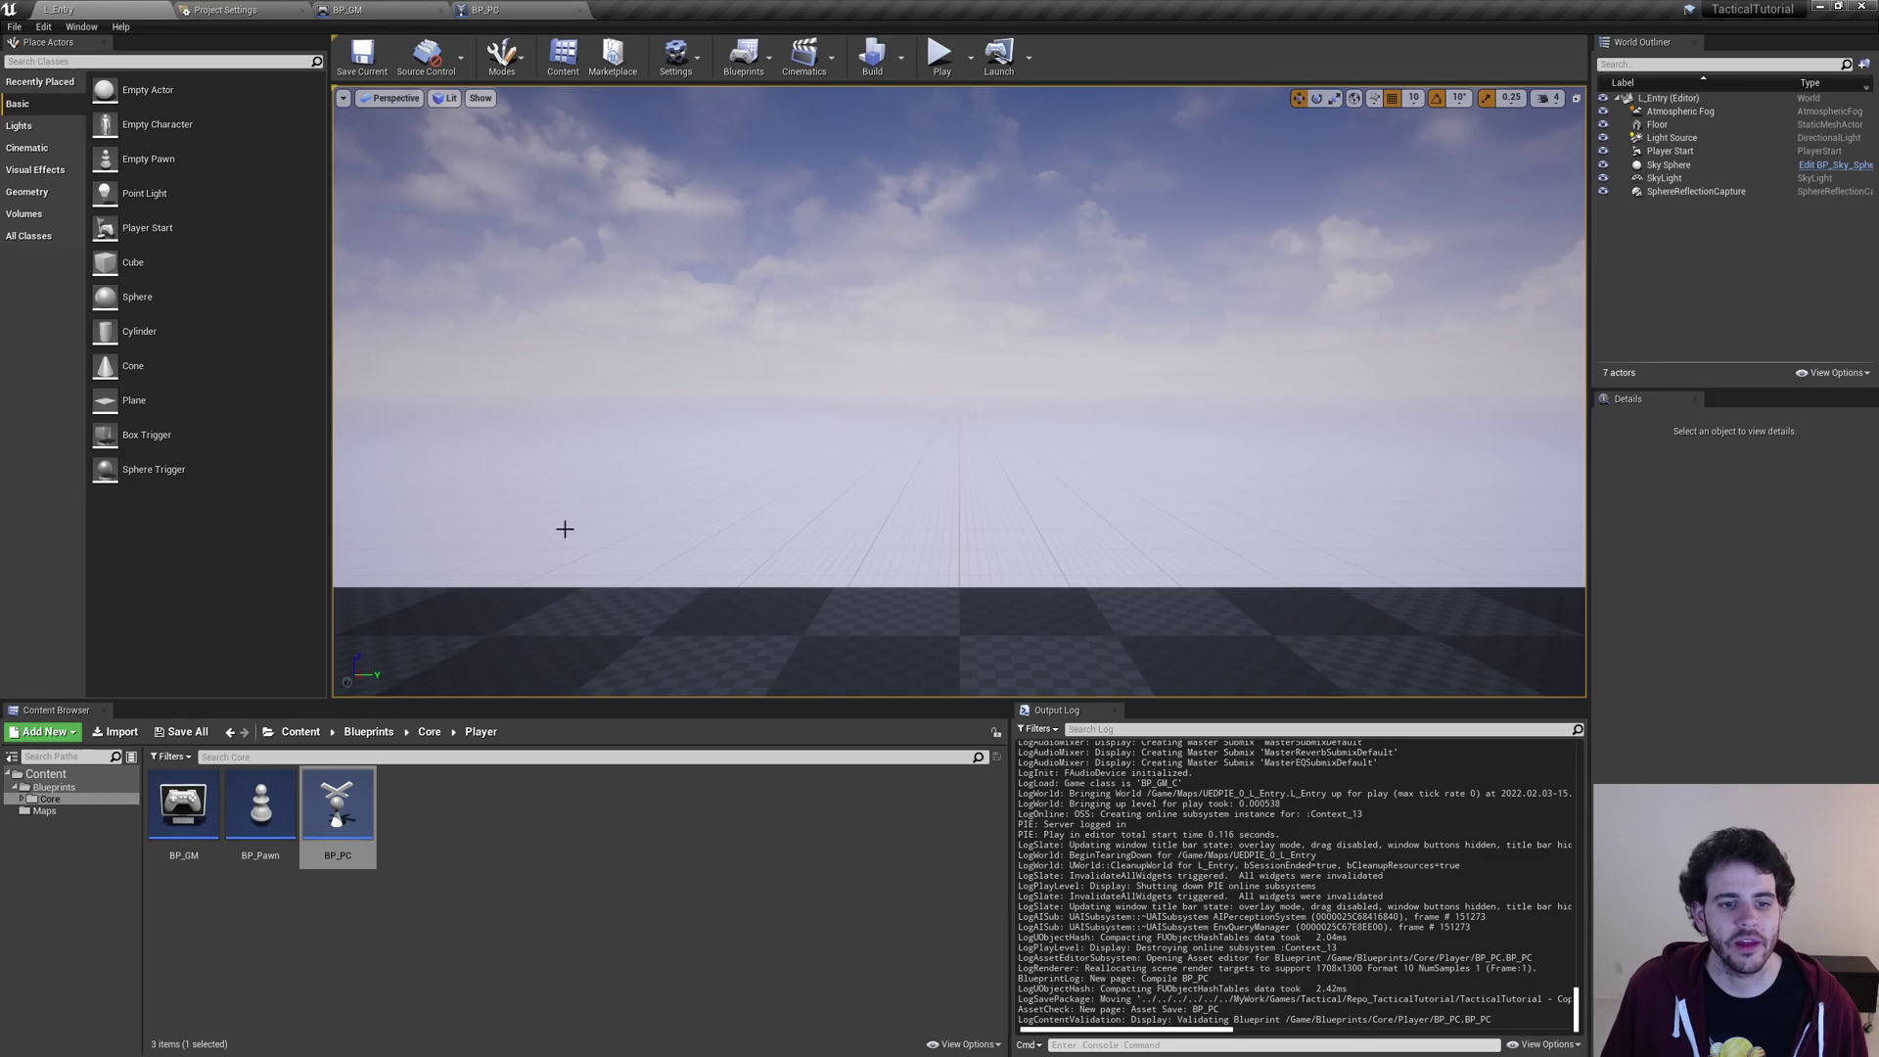
left_click(940, 54)
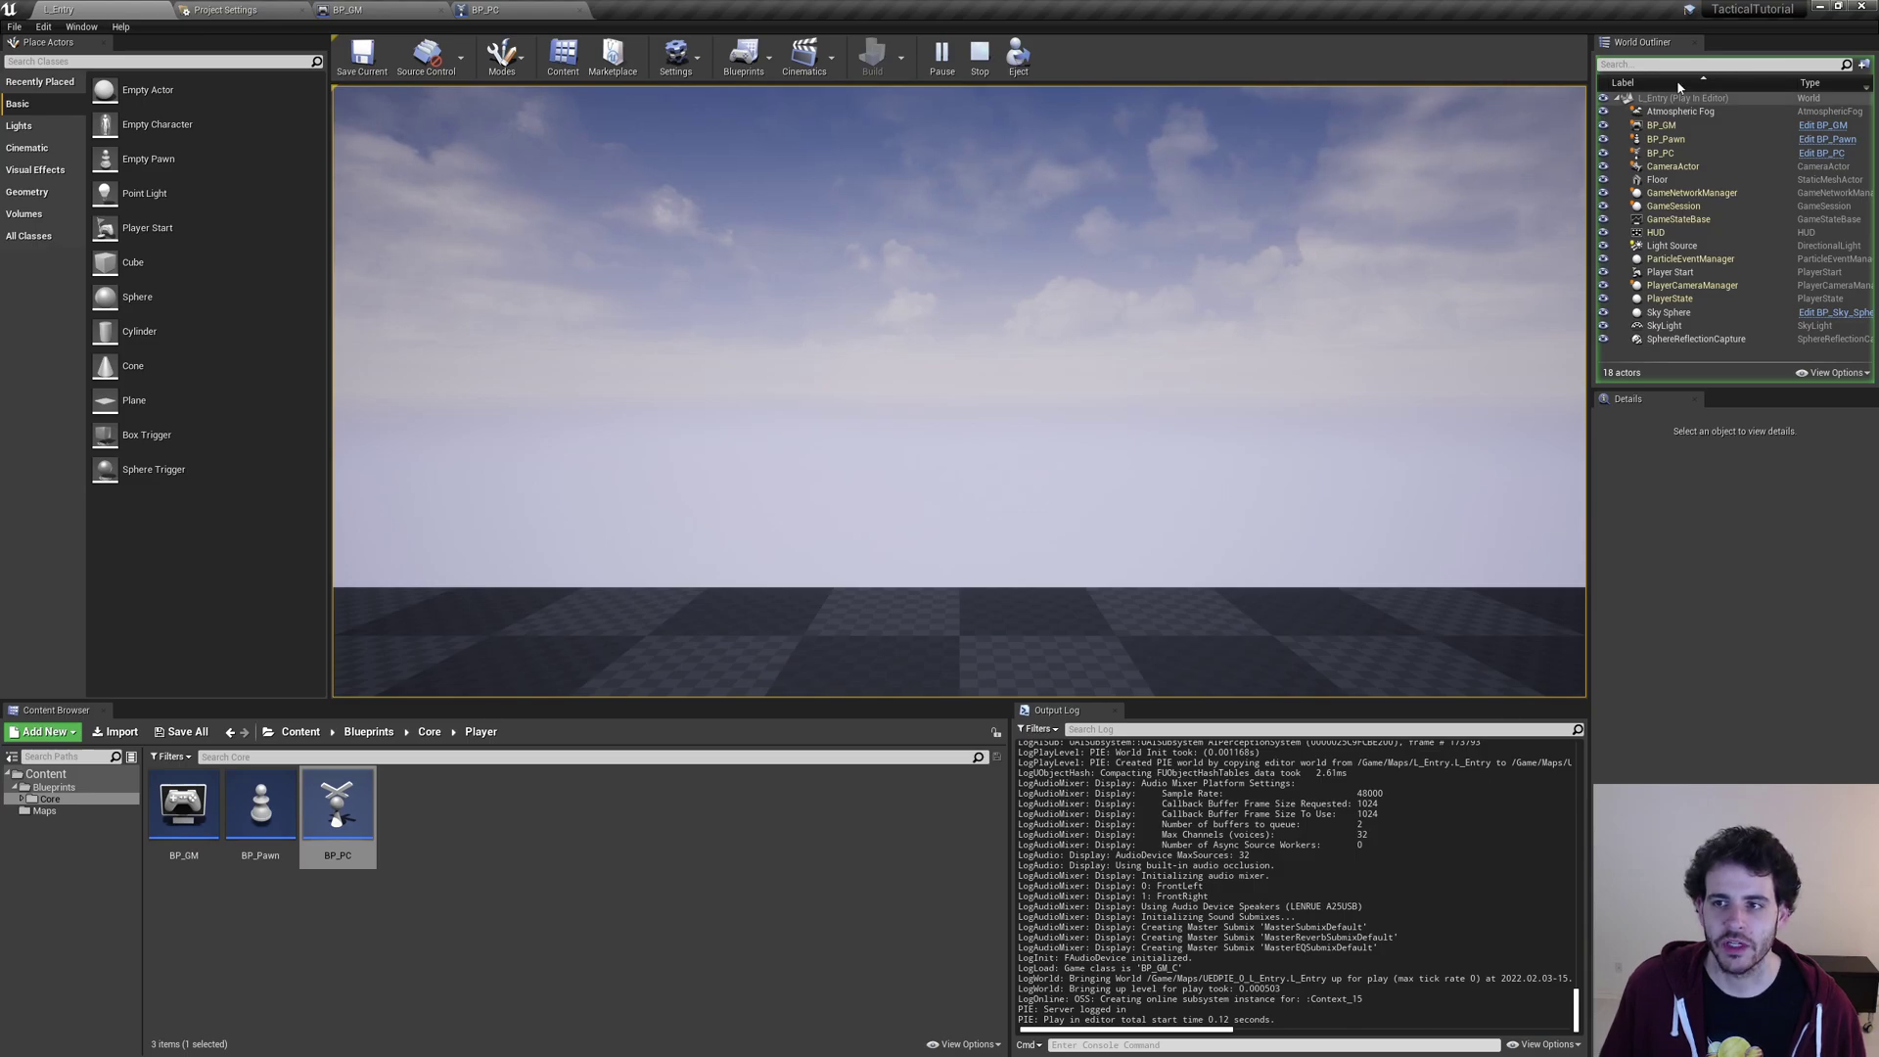
left_click(1692, 285)
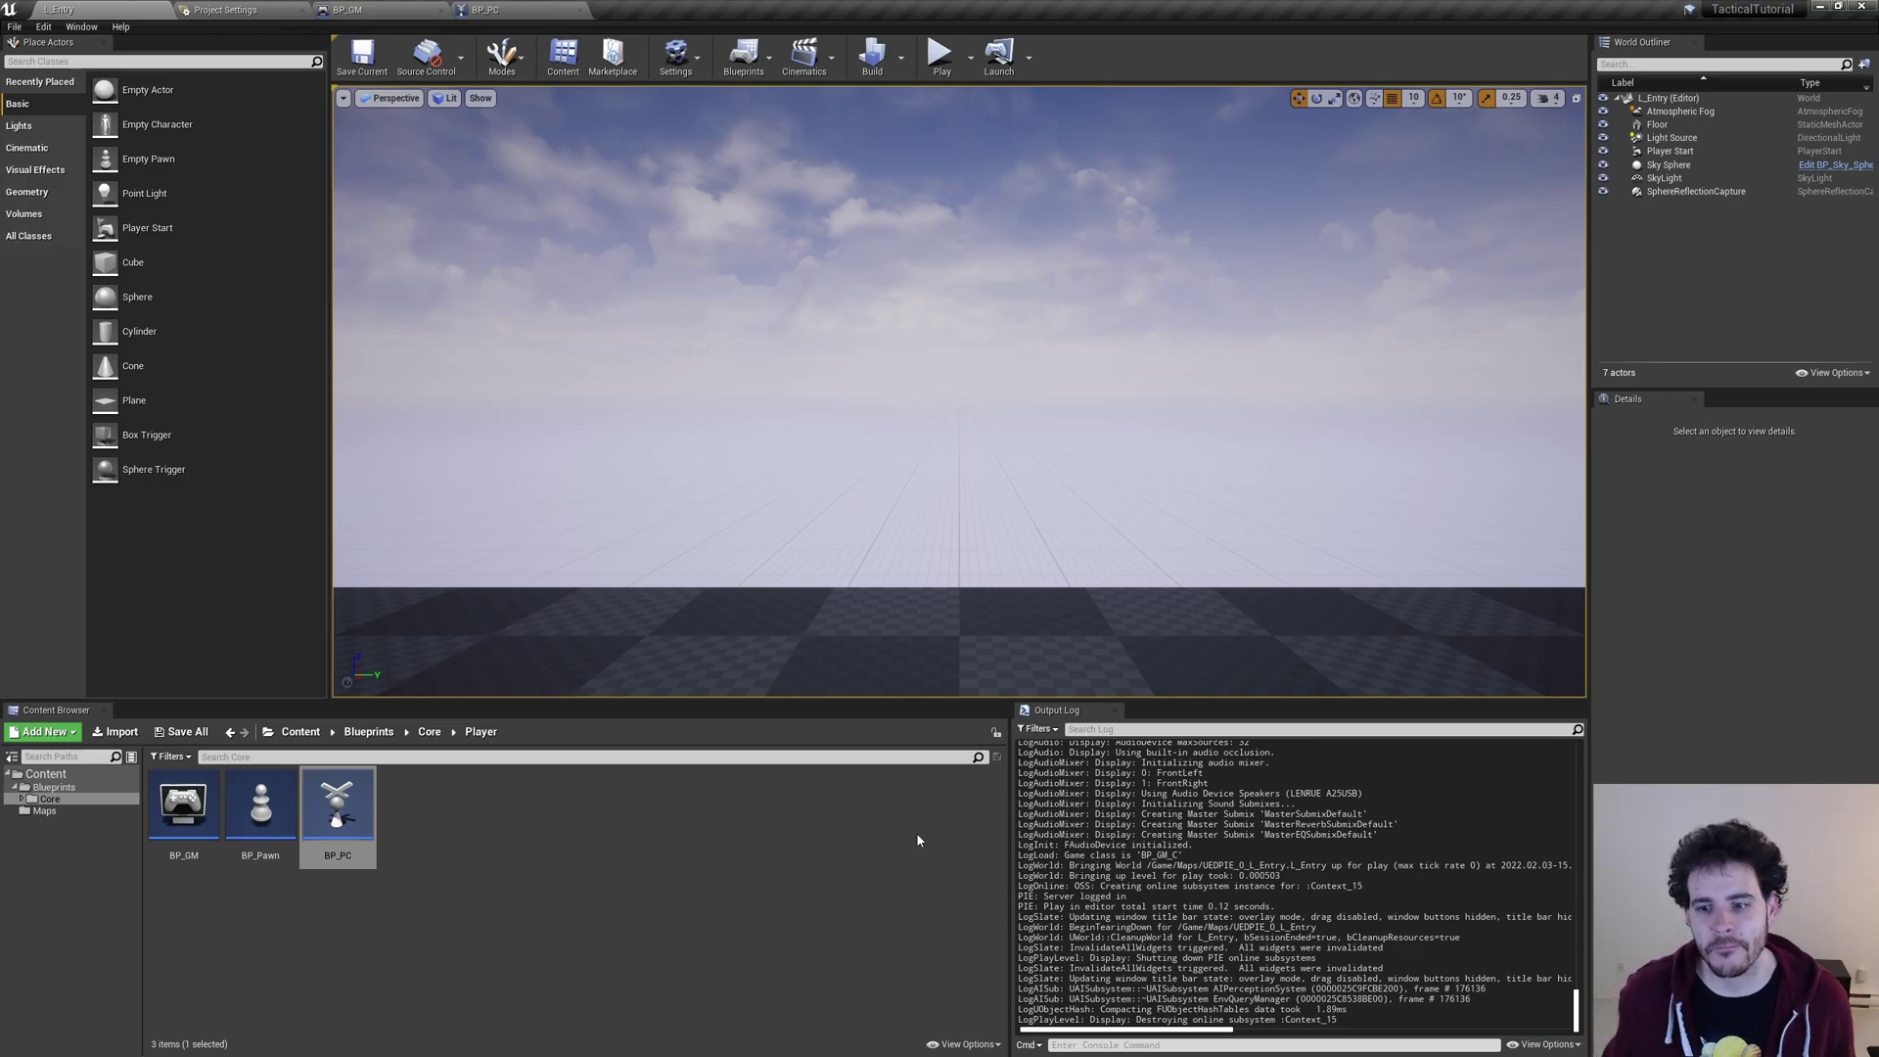
Switch to Sourcetree, review the pending Blueprint and map files, and stage all unstaged files
key("alt+Tab")
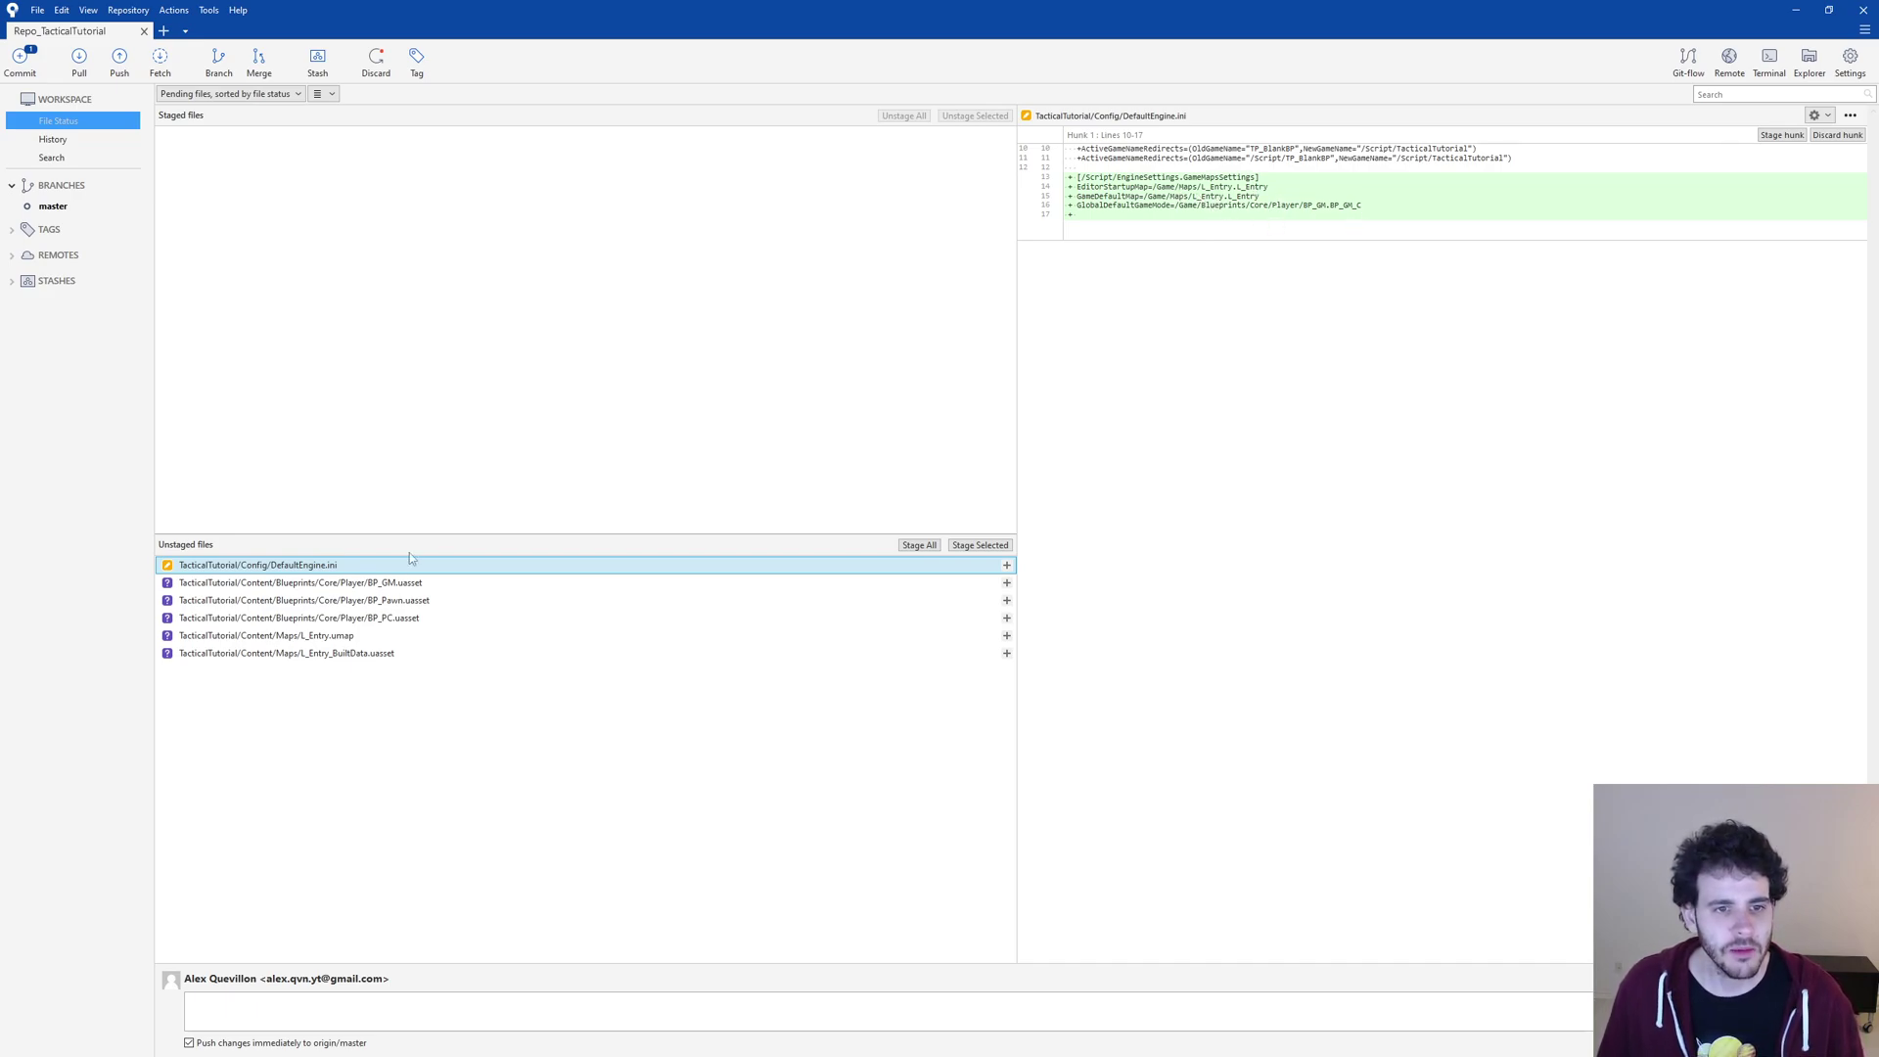
left_click(460, 583)
left_click(462, 603)
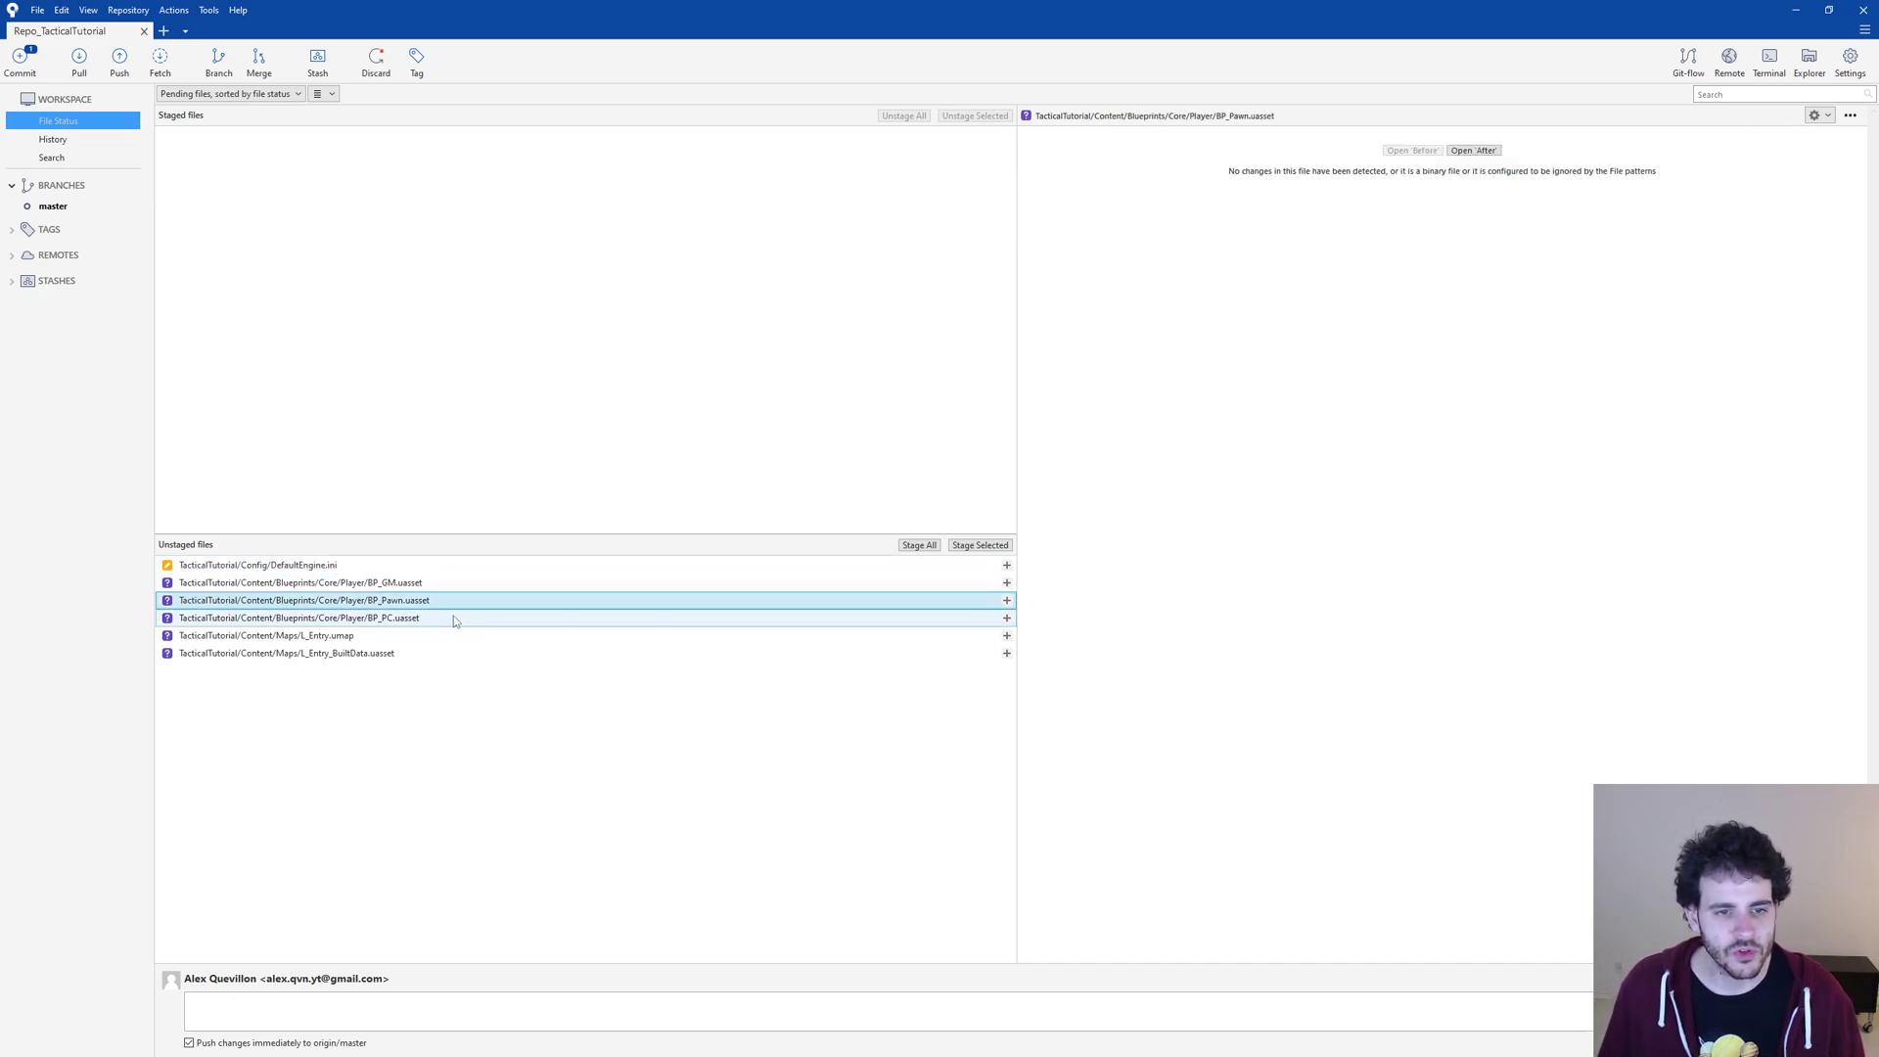
left_click(455, 618)
left_click(352, 637)
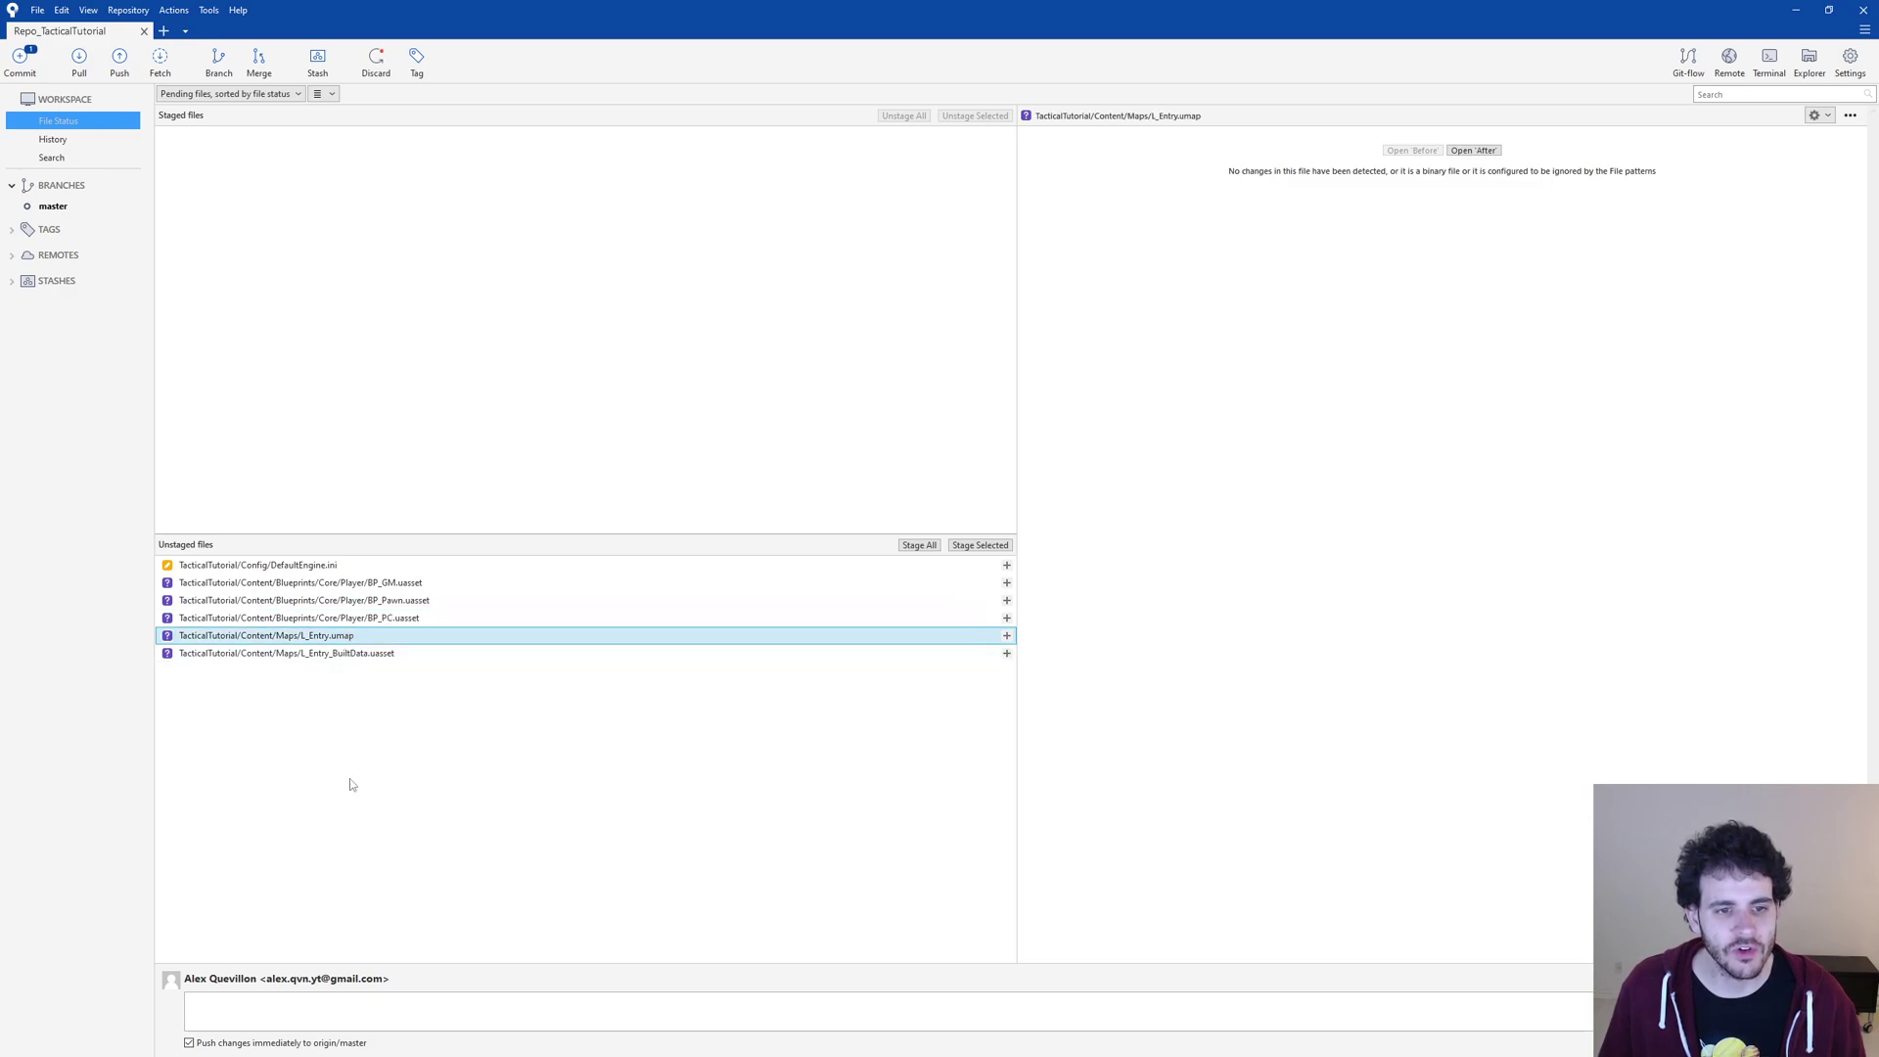
left_click(919, 545)
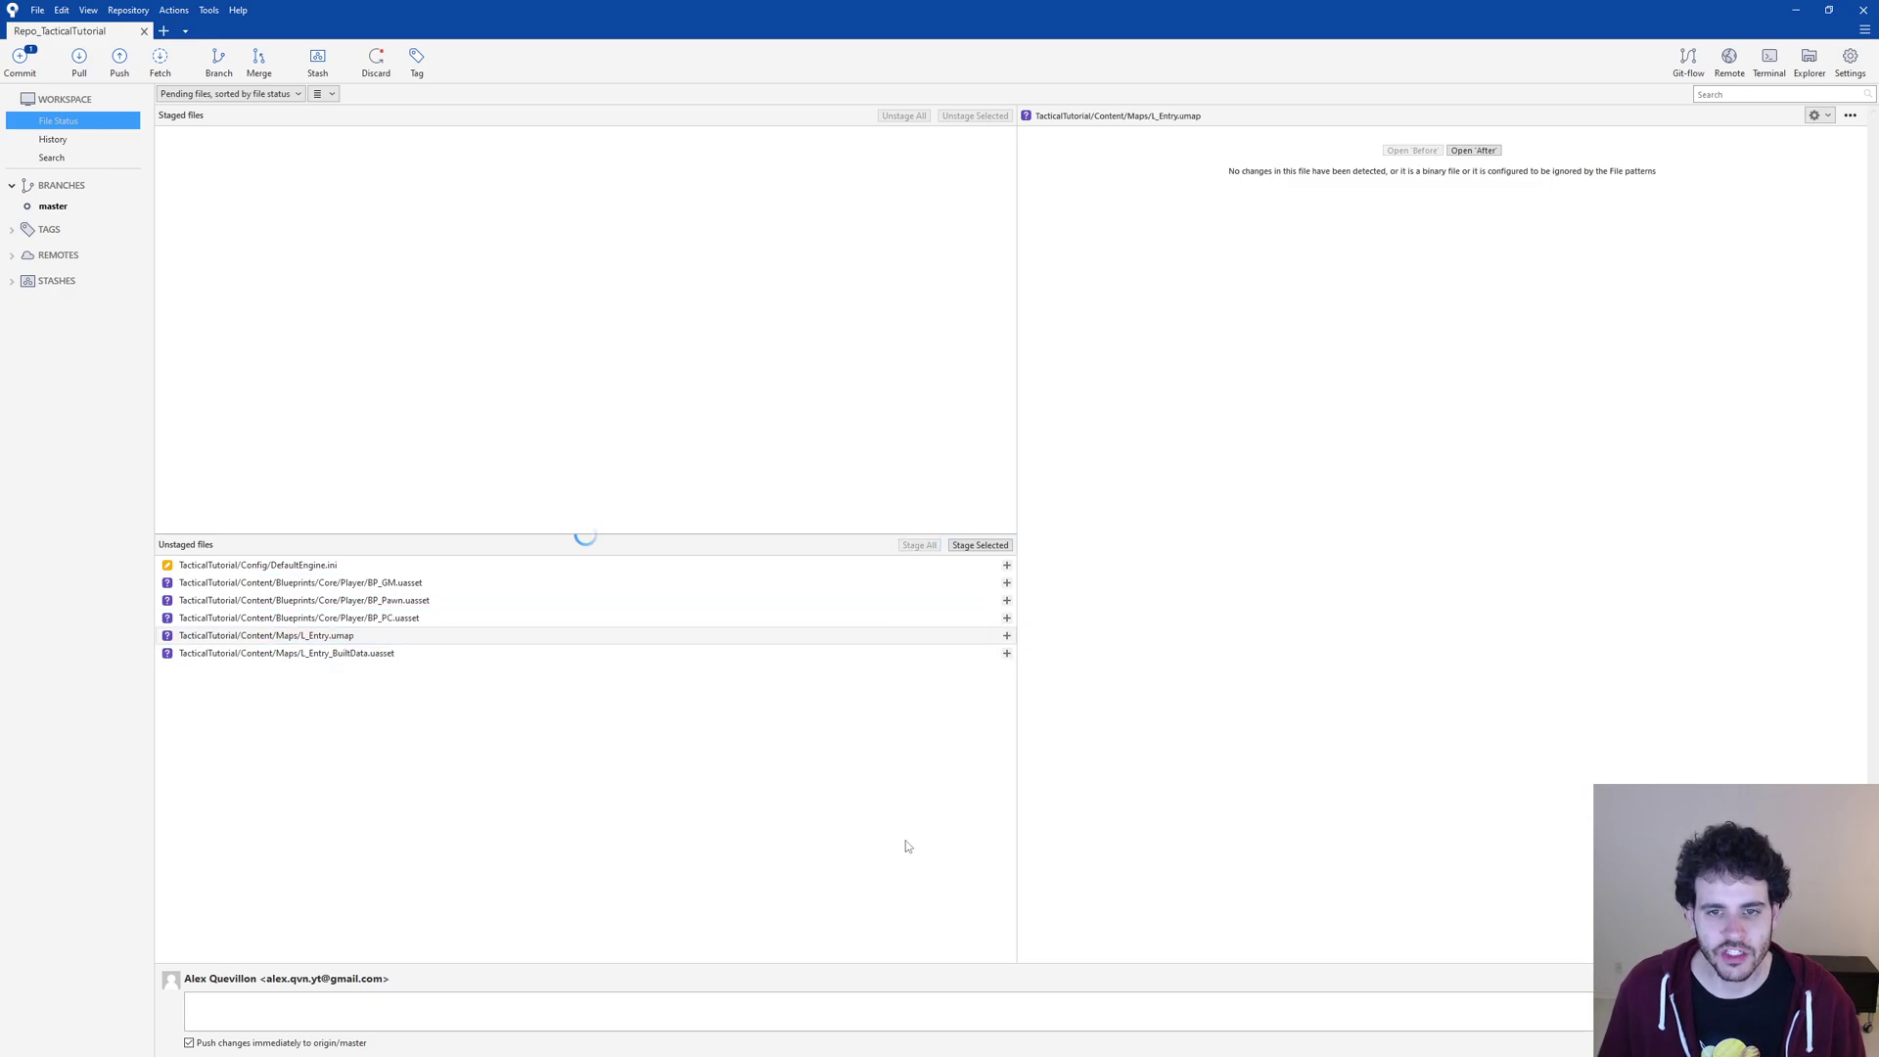
Enter the commit message "Setup Gamemode Player Controll Maps and Pawn"
left_click(258, 1018)
type("Se")
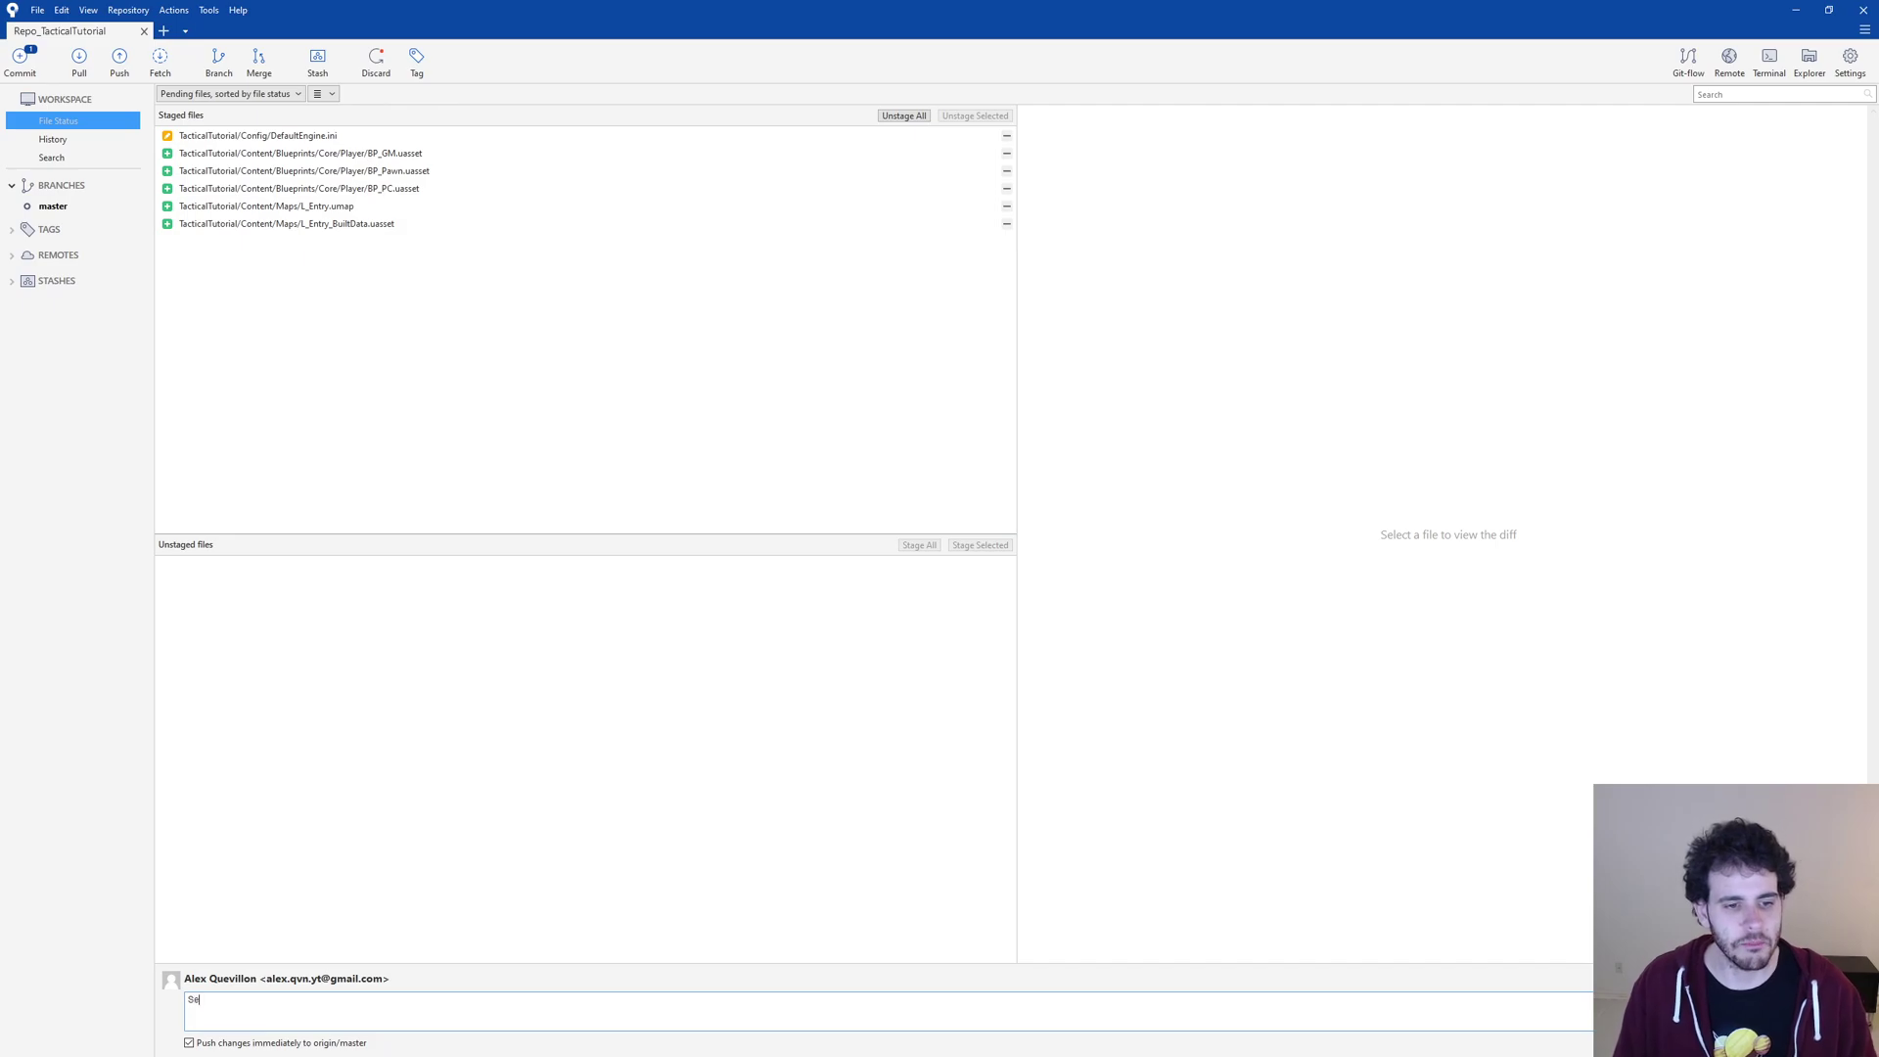
type("tup Gamemode Pl")
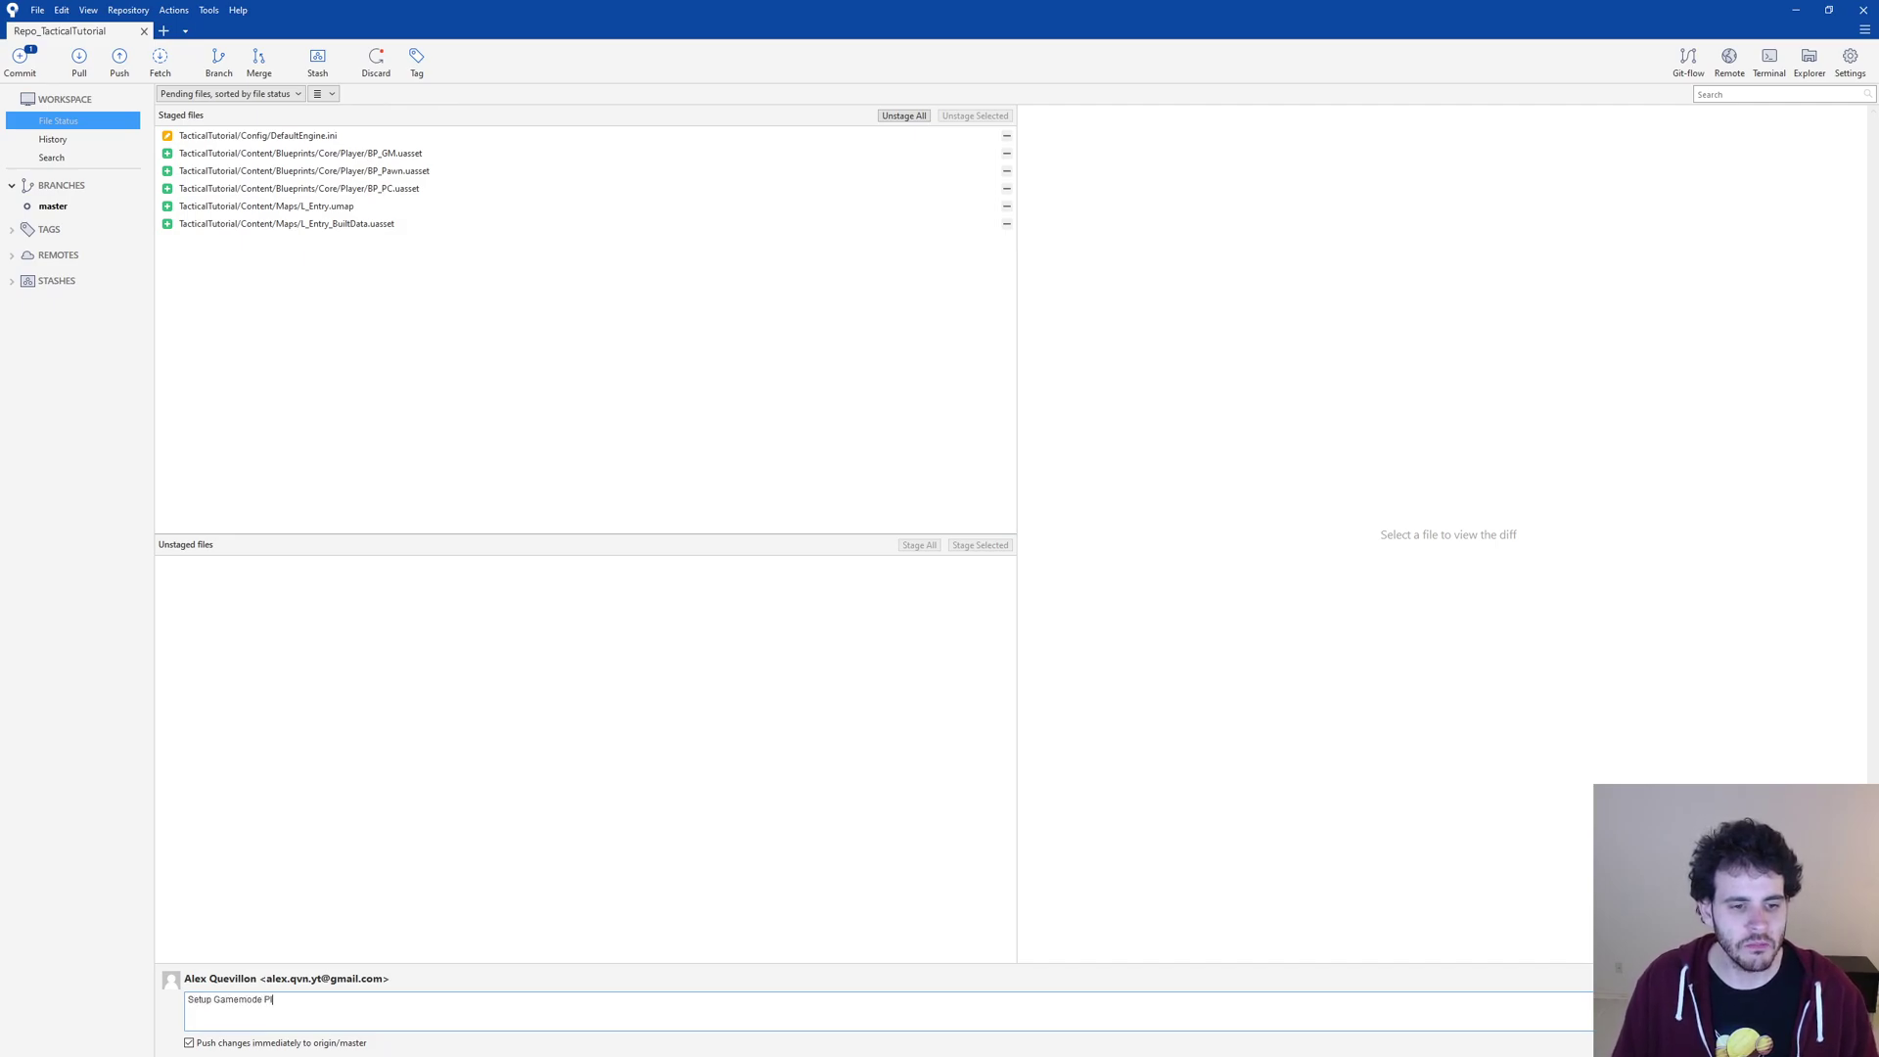
type("ayer Controll Ma")
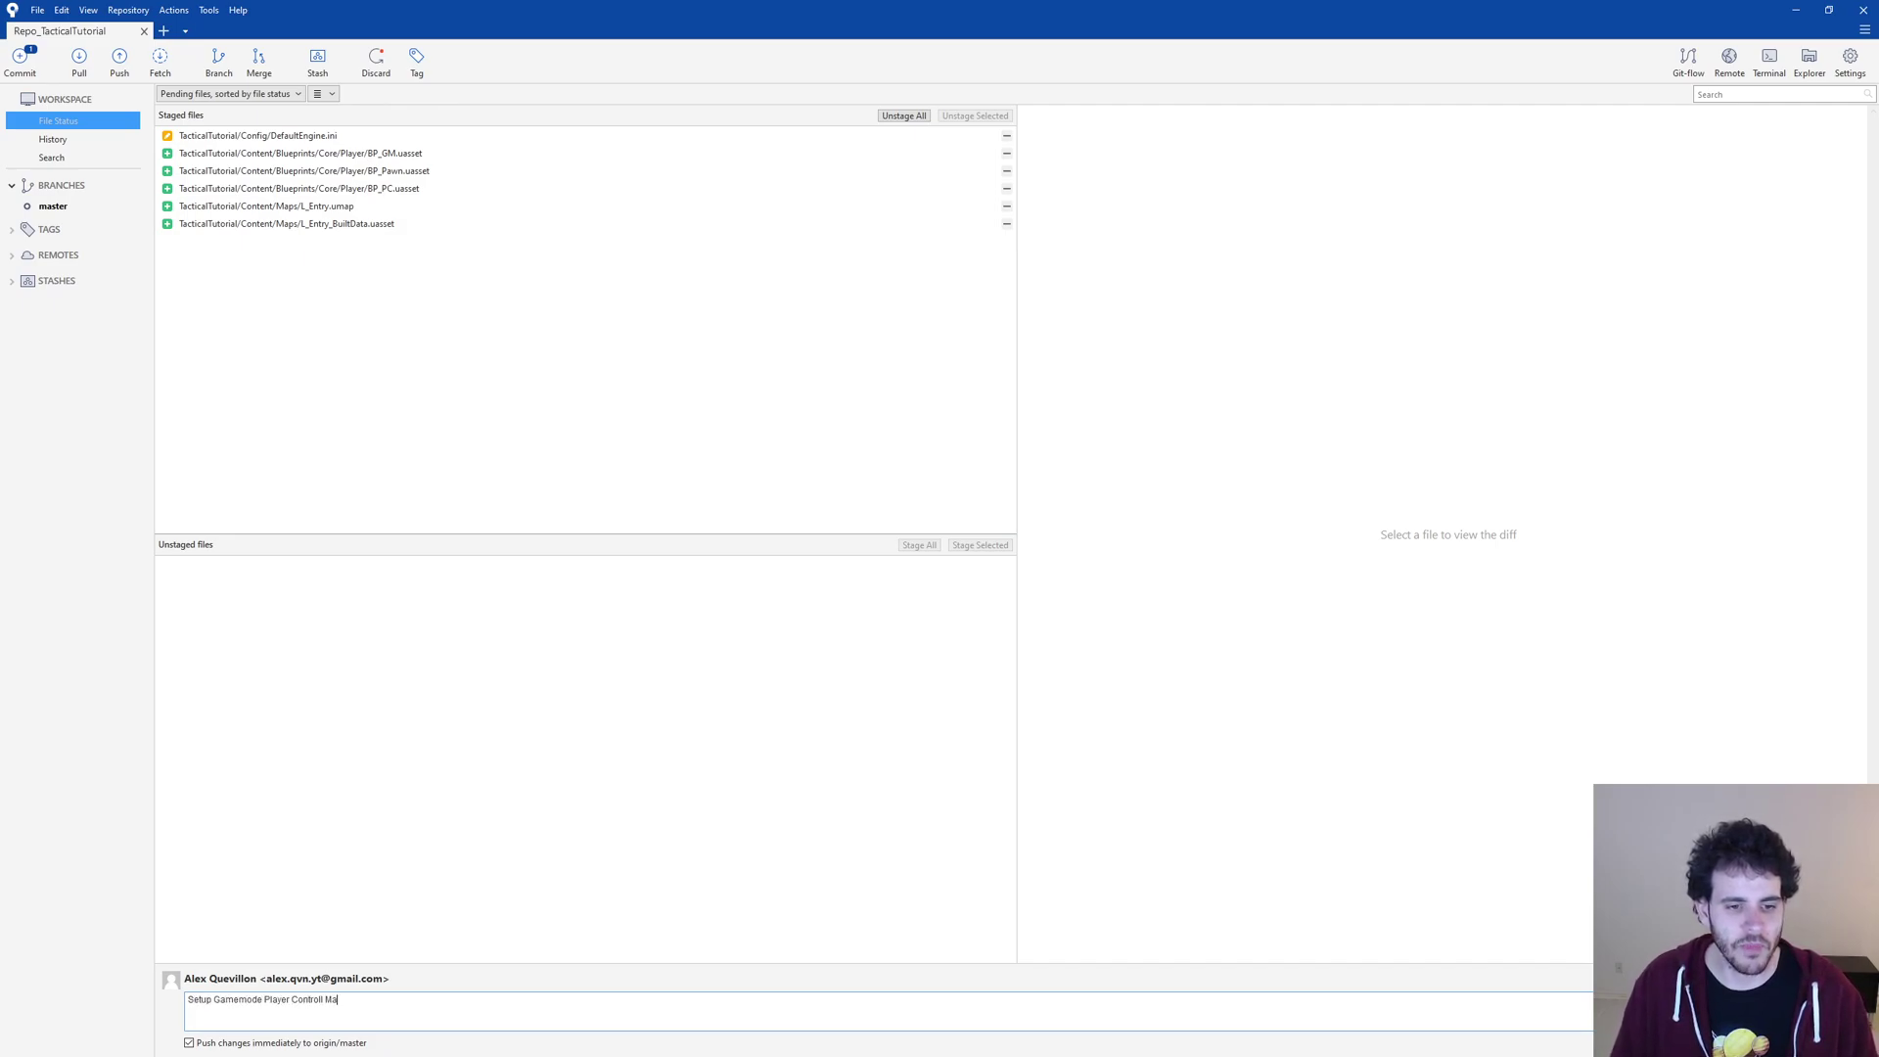
type("ps and Pawn")
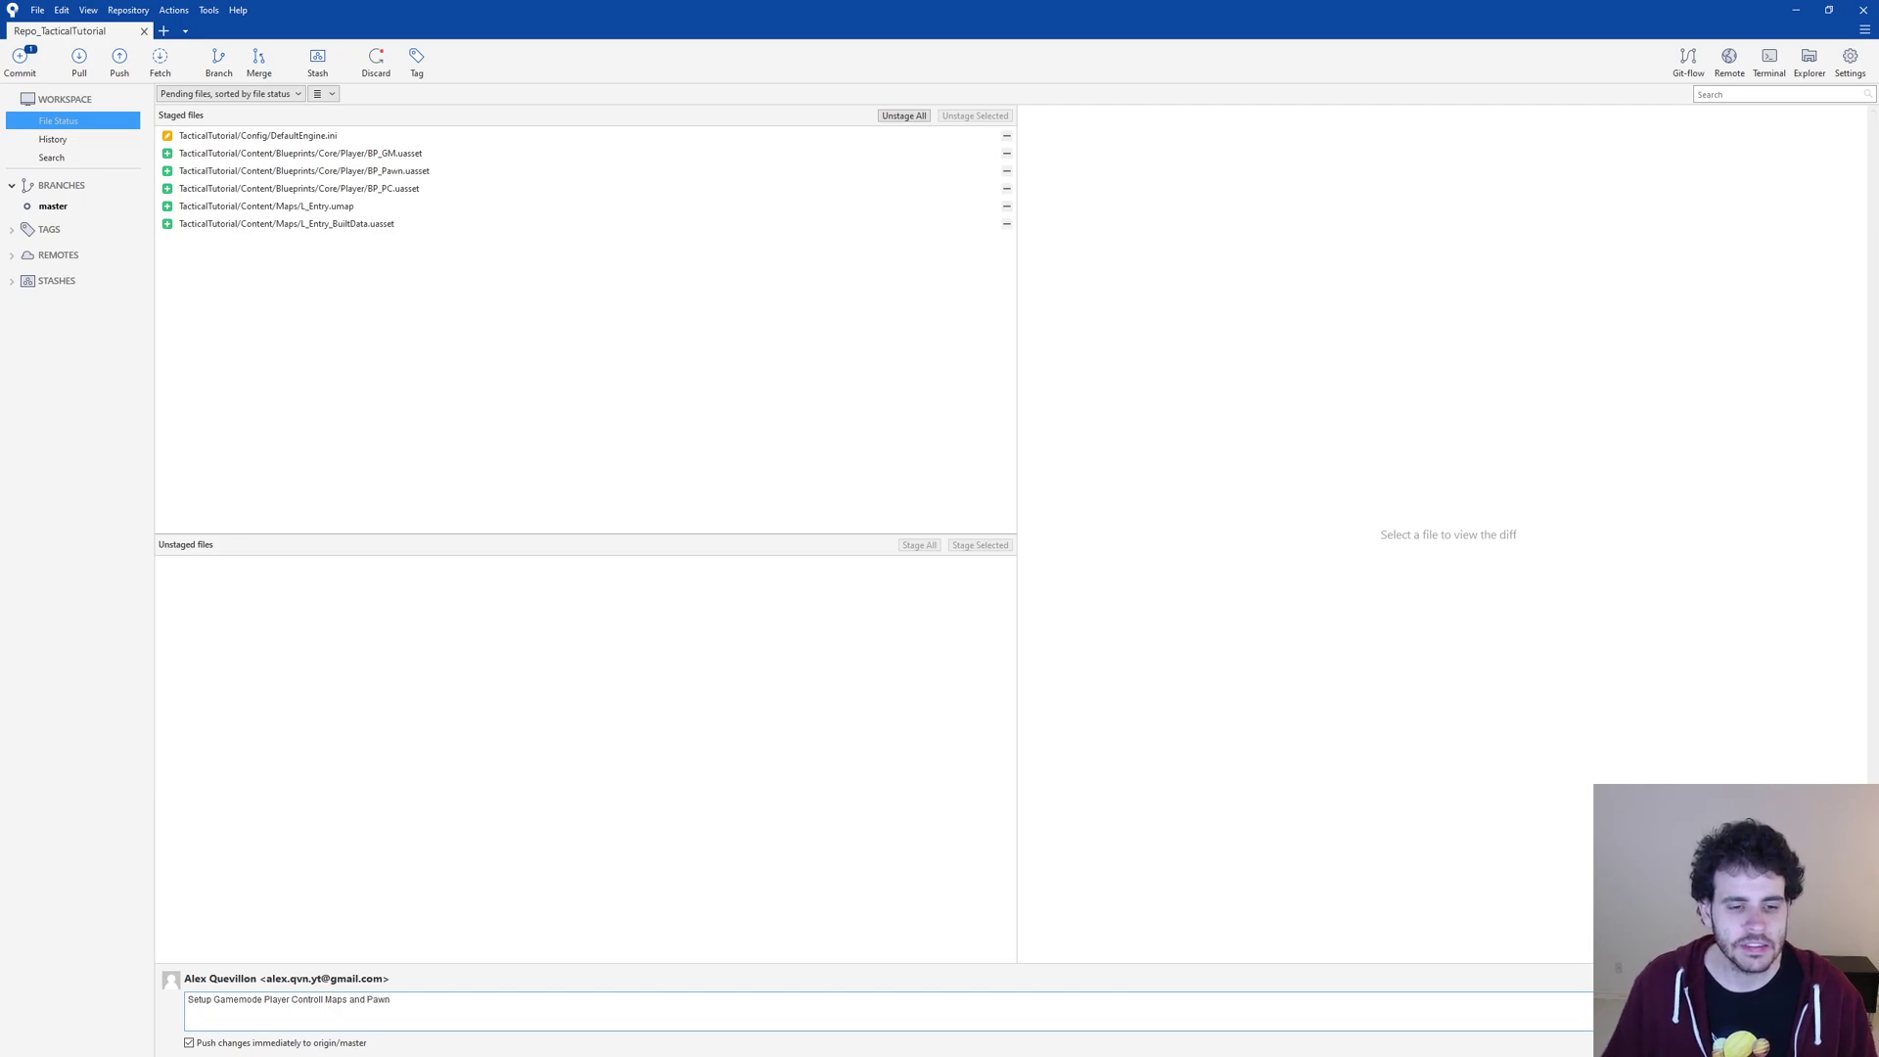